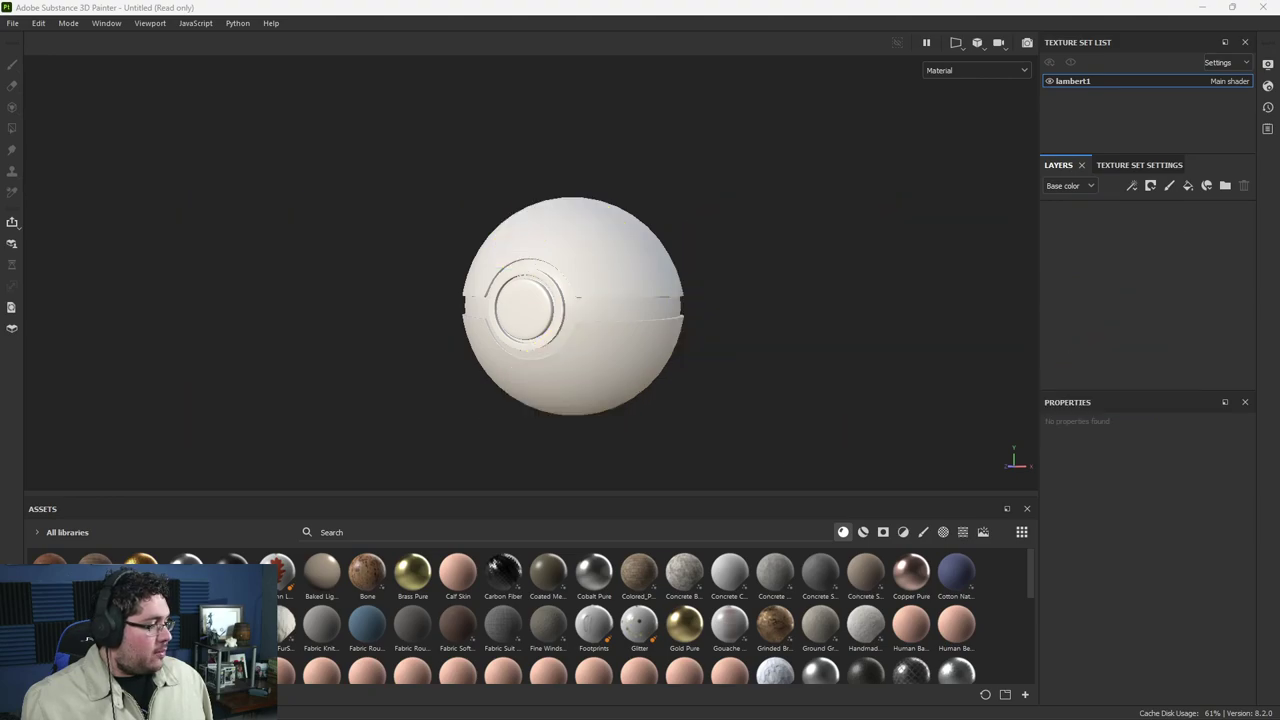
# Step: Switch to the Chrome browser and run an image search for "hand painted textures" in a new tab
pyautogui.press('super')
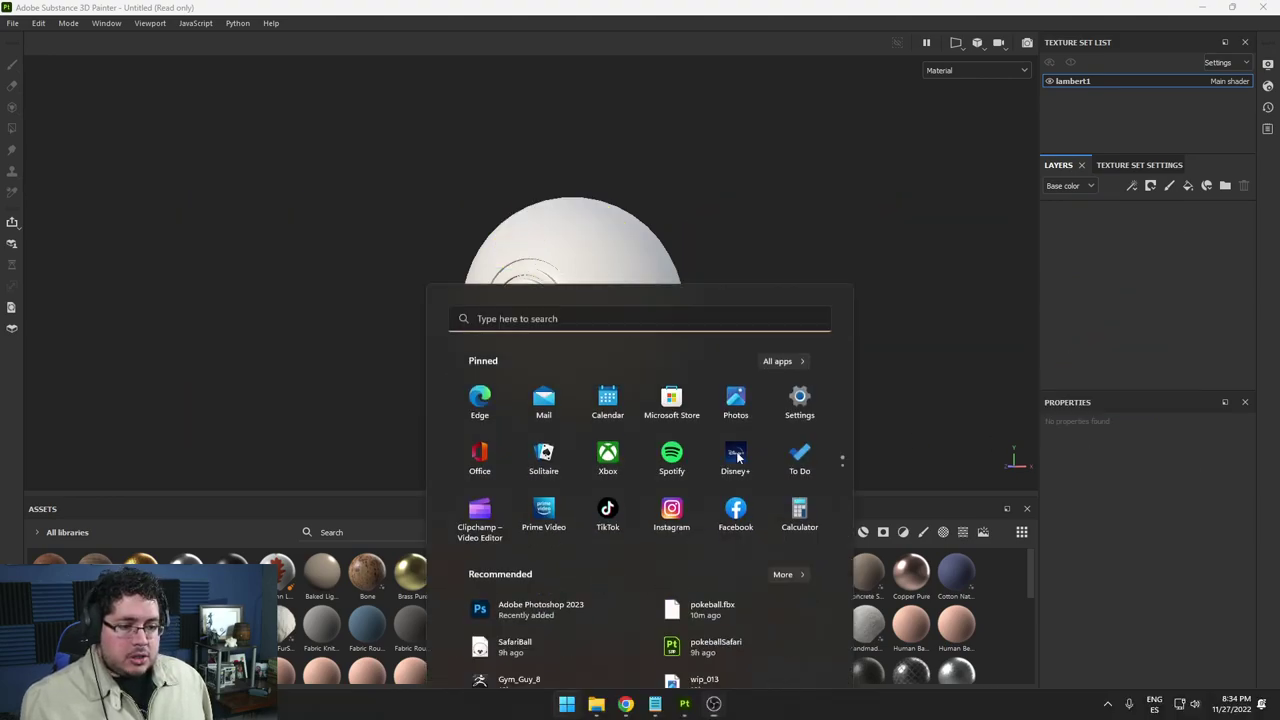
pyautogui.moveTo(625, 704)
pyautogui.click(673, 651)
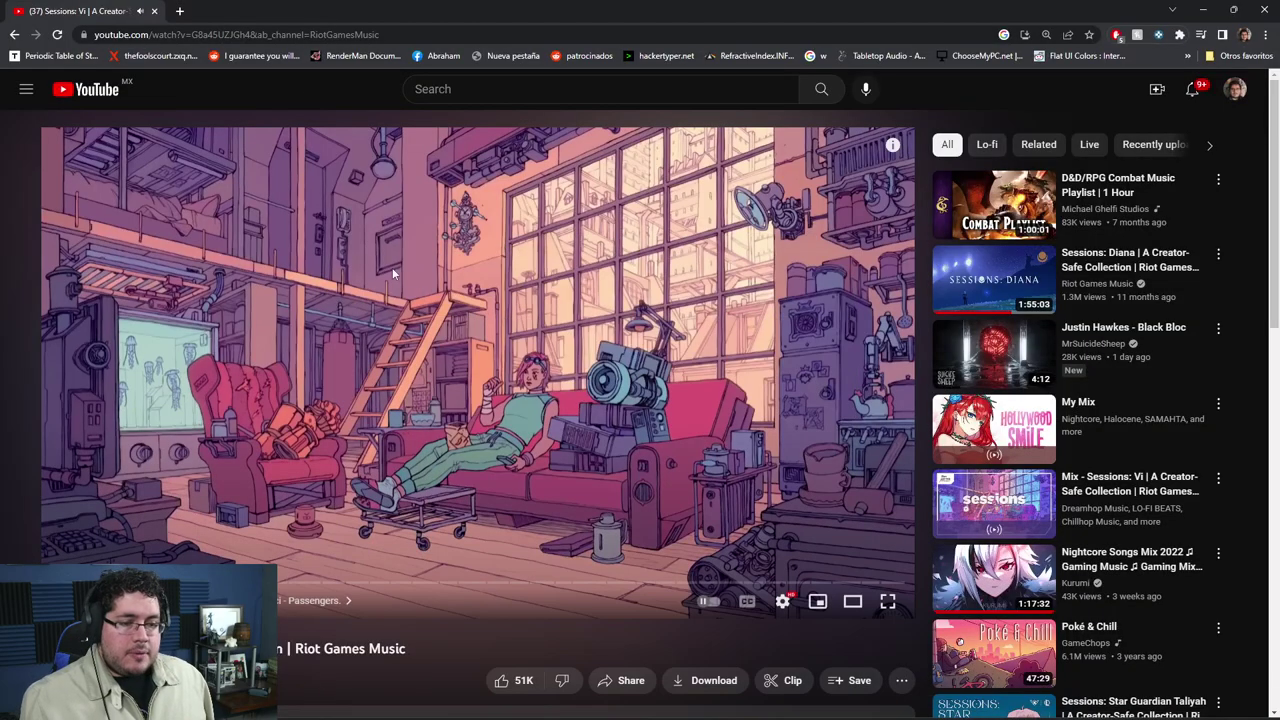
pyautogui.hotkey('ctrl', 't')
pyautogui.write('hand painter')
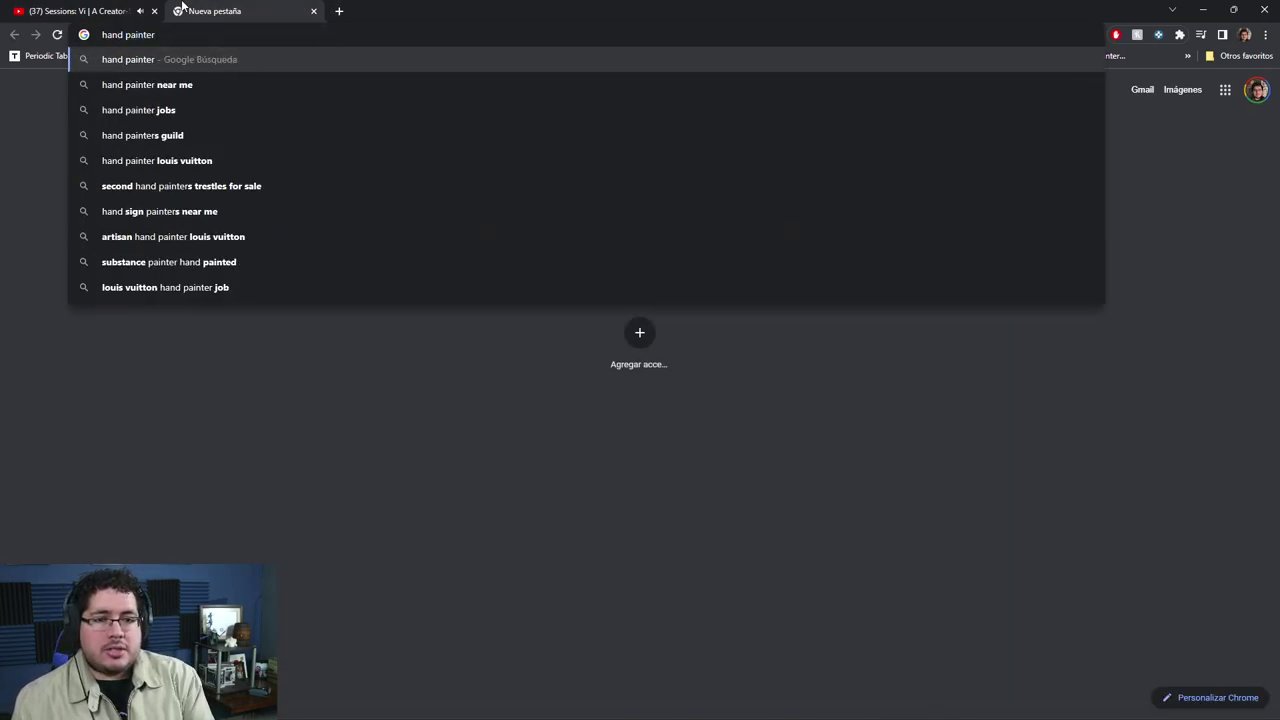
pyautogui.press('BackSpace')
pyautogui.write('d t')
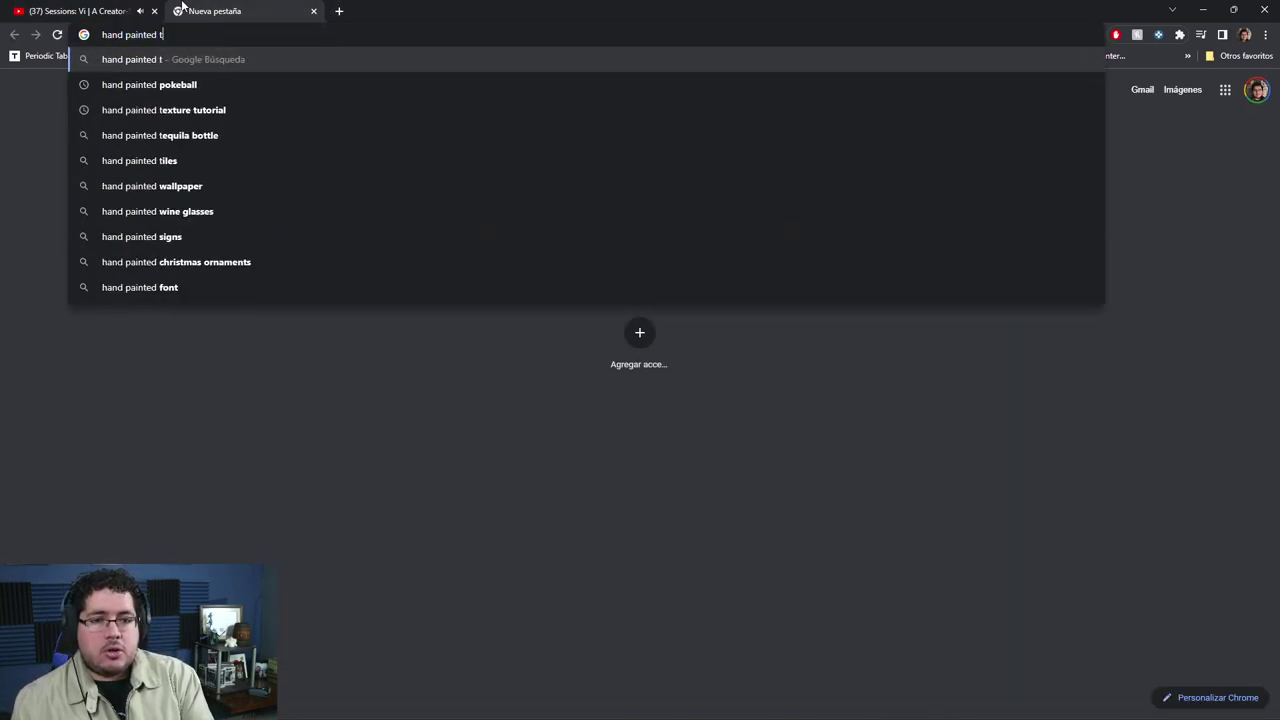
pyautogui.write('extures')
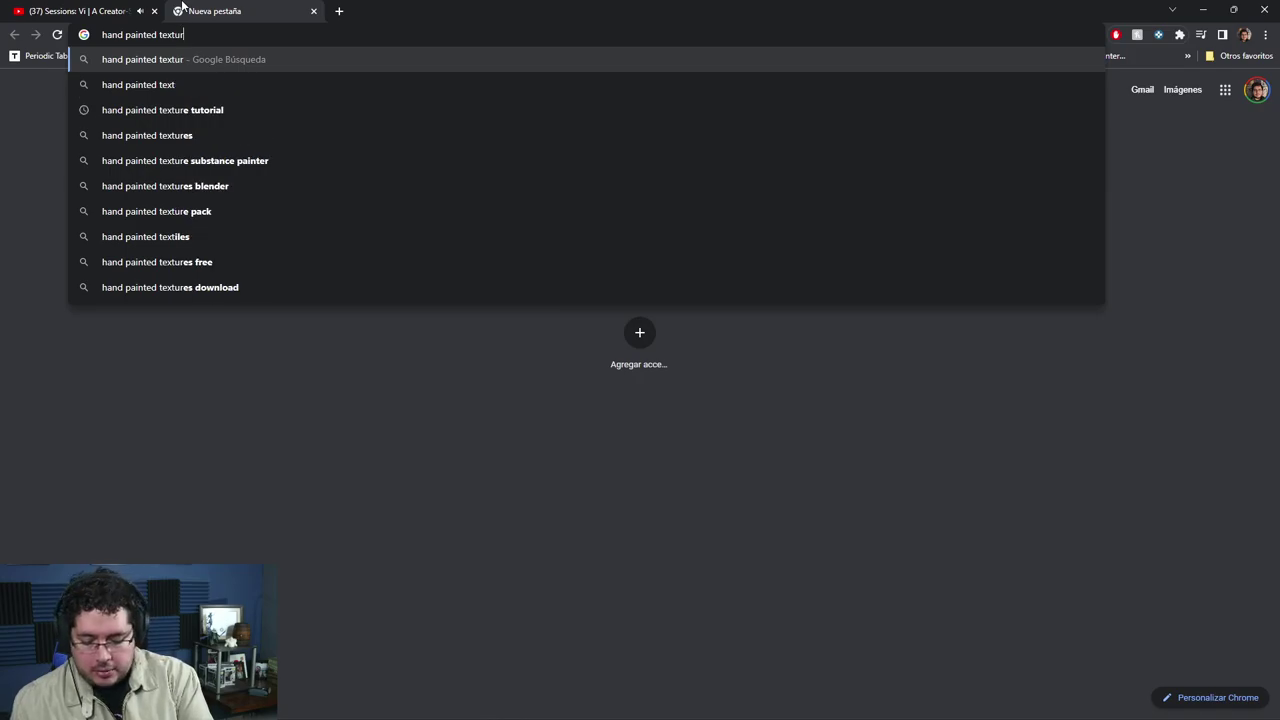
pyautogui.press('Return')
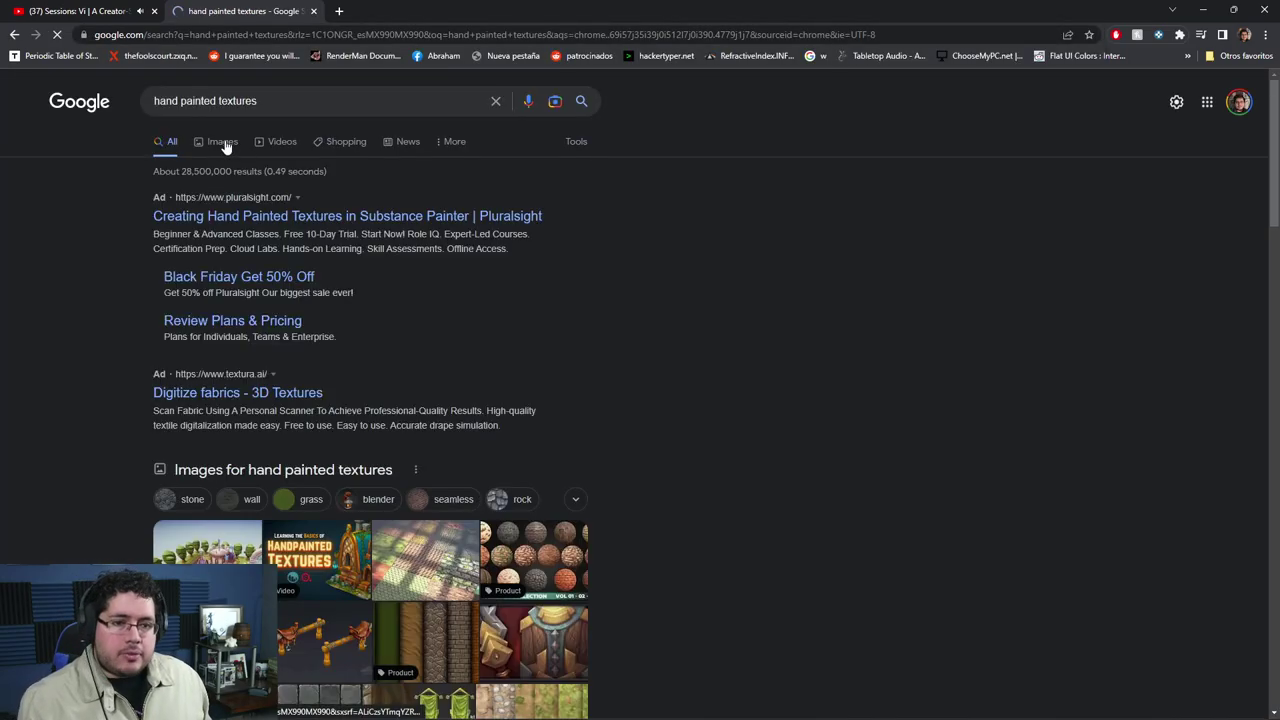
pyautogui.click(223, 142)
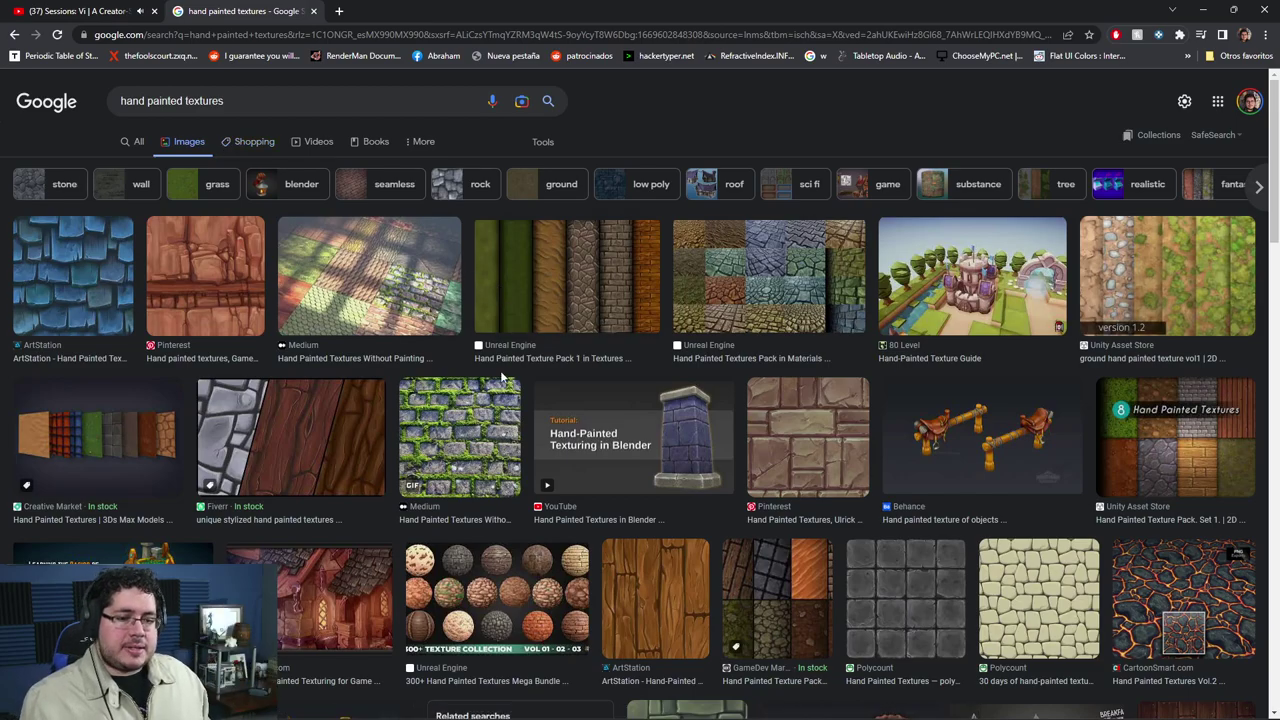
# Step: Examine hand-painted image examples, including the blue roof tiles, armoured creature, low poly dragons and Blizzard-style sword, and browse further results
pyautogui.click(80, 280)
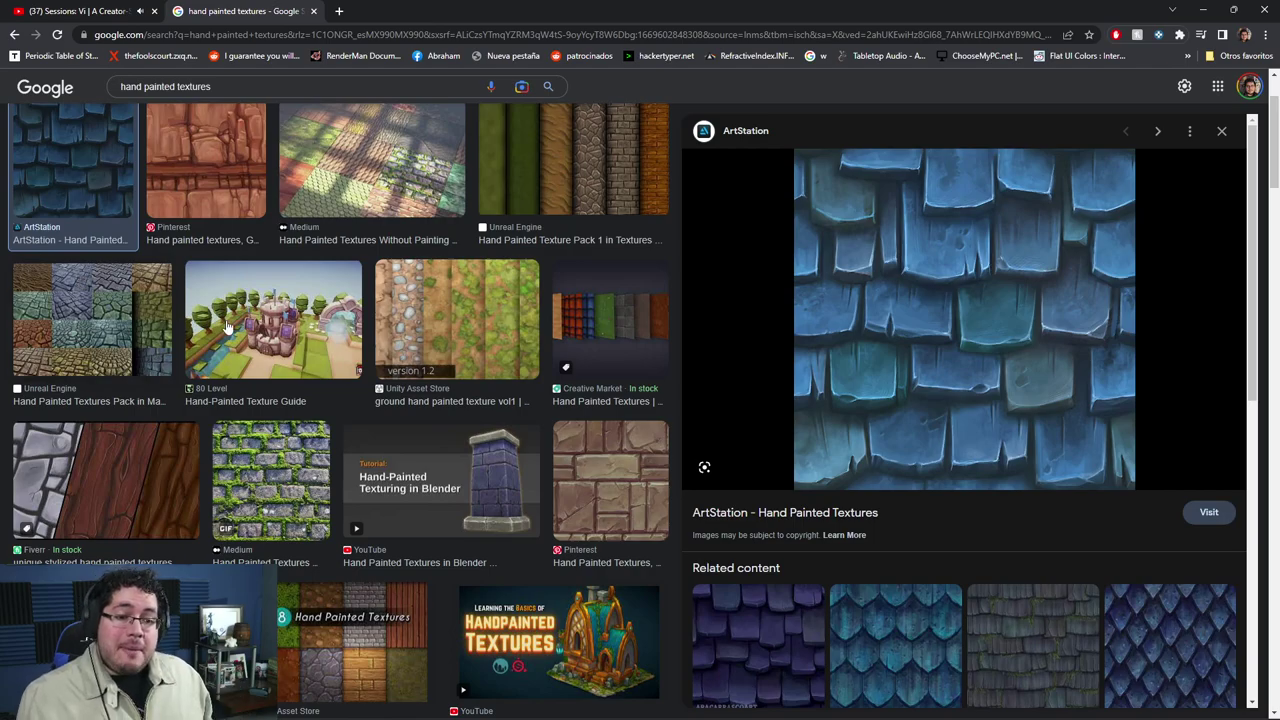
pyautogui.scroll(-3, 315, 318)
pyautogui.scroll(-3, 315, 318)
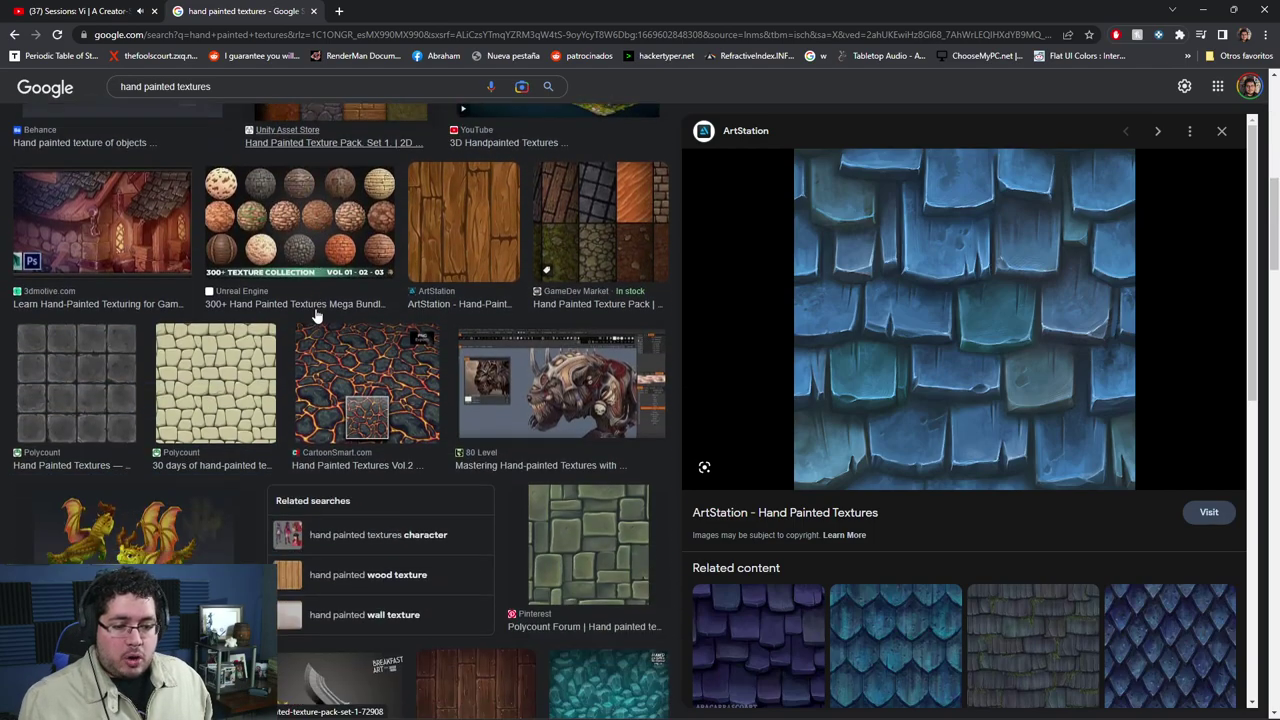
pyautogui.click(560, 235)
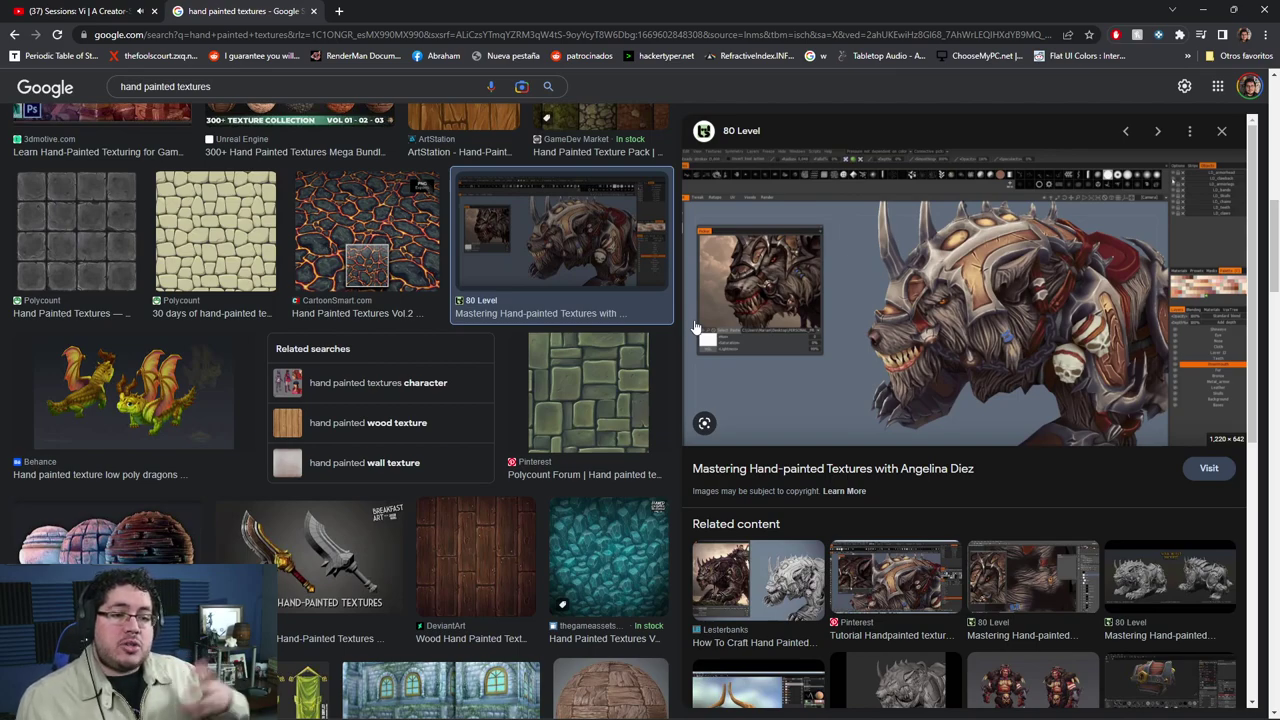
pyautogui.click(196, 406)
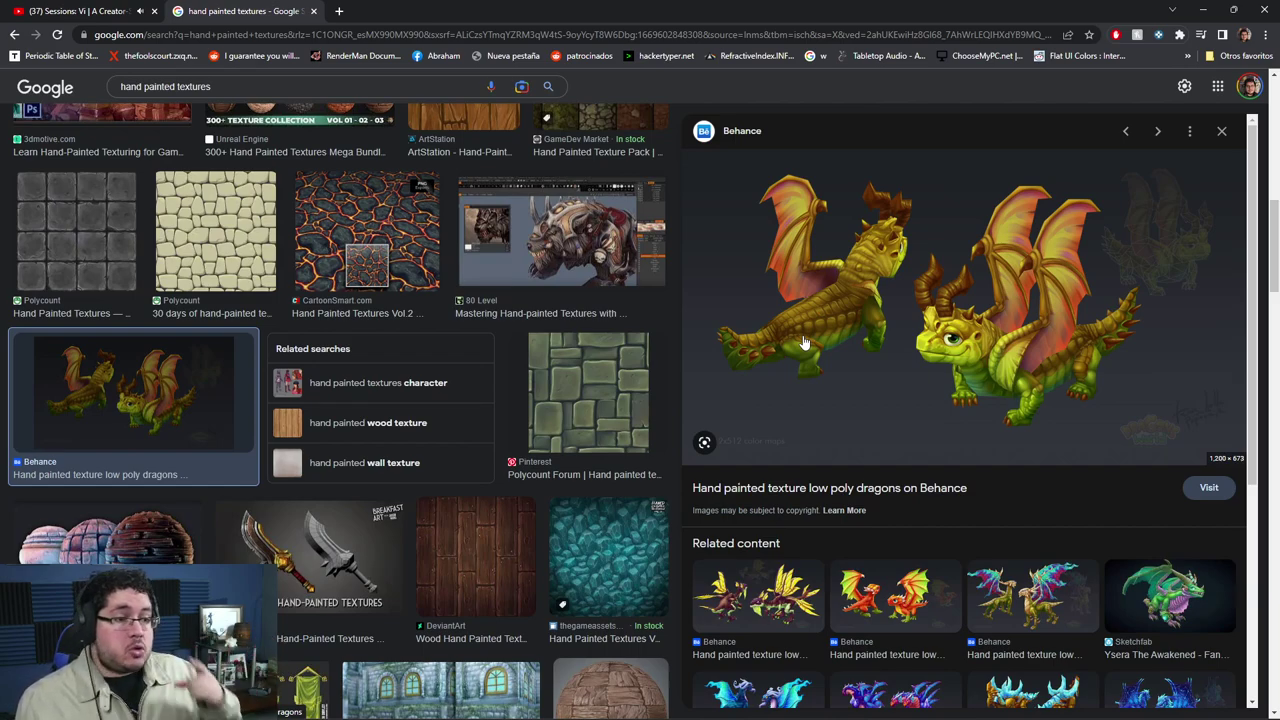
pyautogui.click(368, 586)
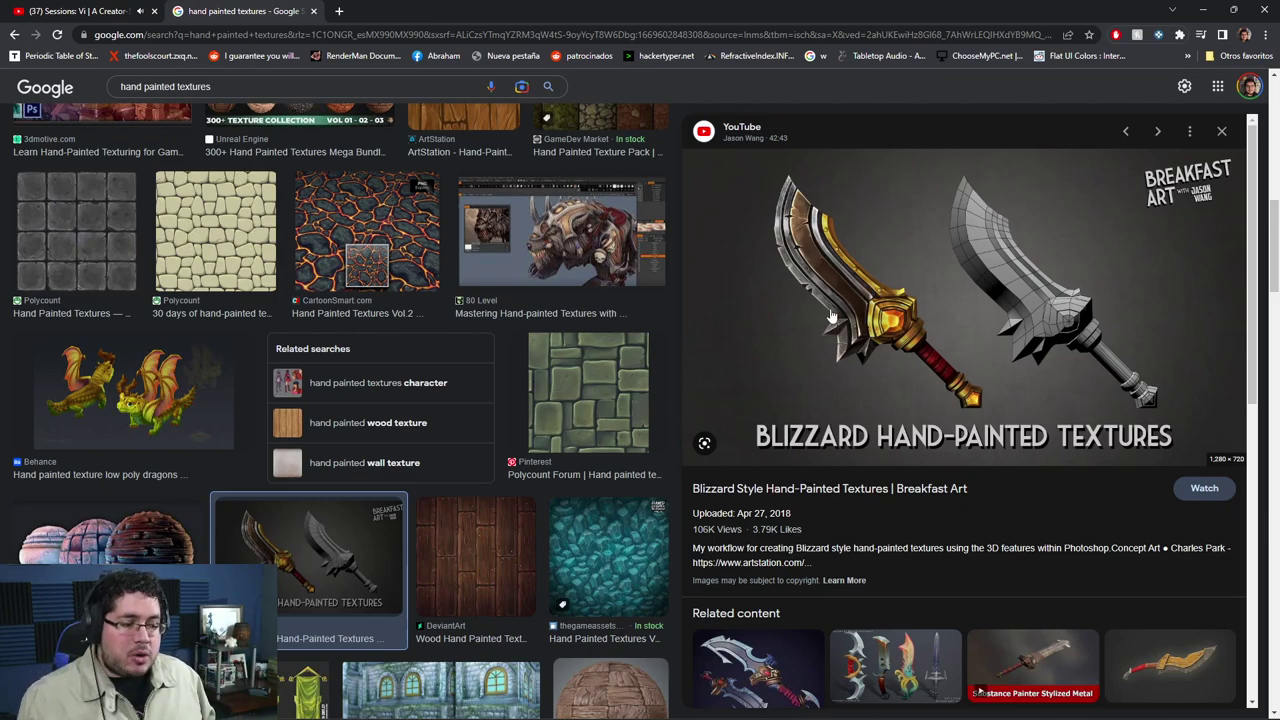
pyautogui.scroll(-7, 660, 395)
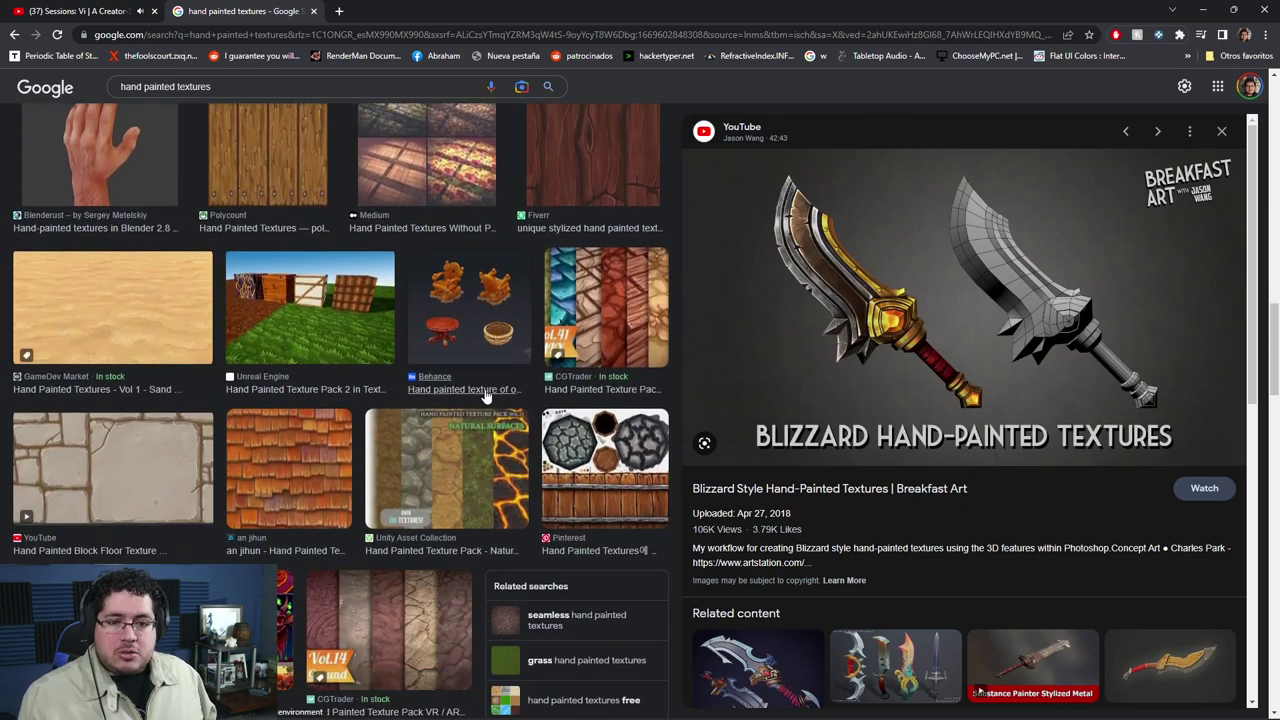
pyautogui.scroll(-5, 484, 390)
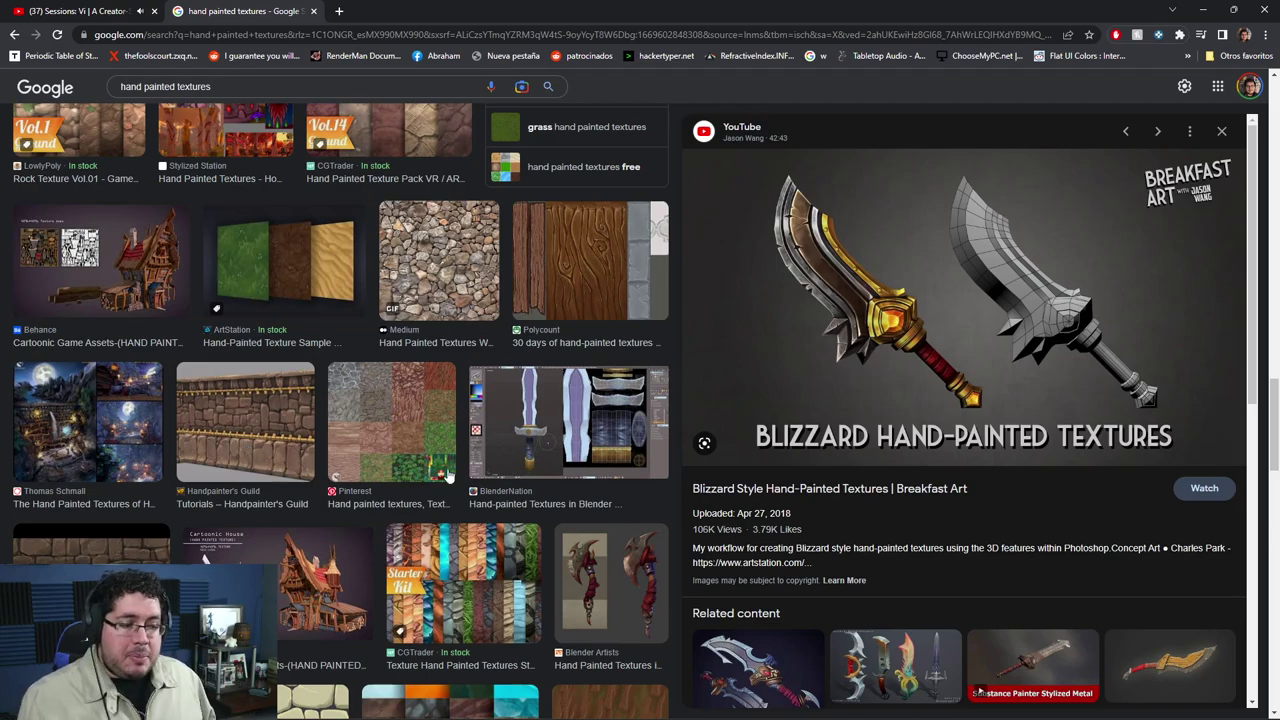
pyautogui.scroll(-3, 408, 466)
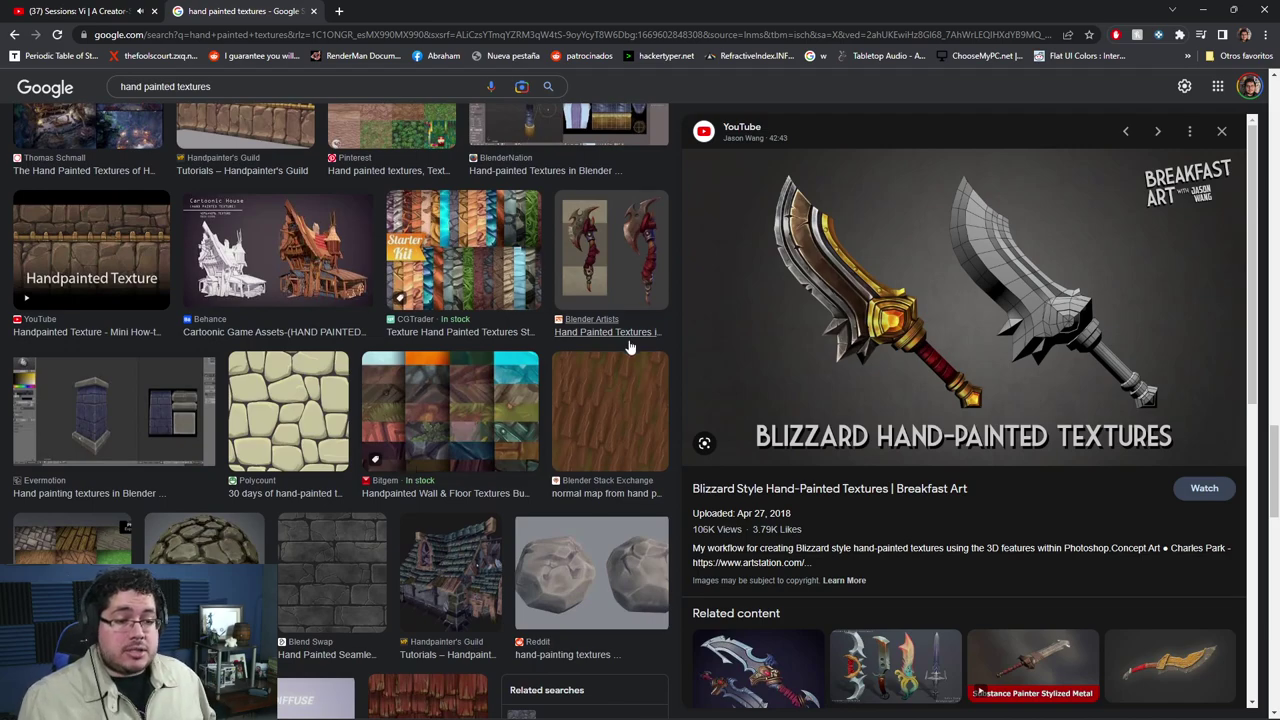
pyautogui.scroll(3, 662, 314)
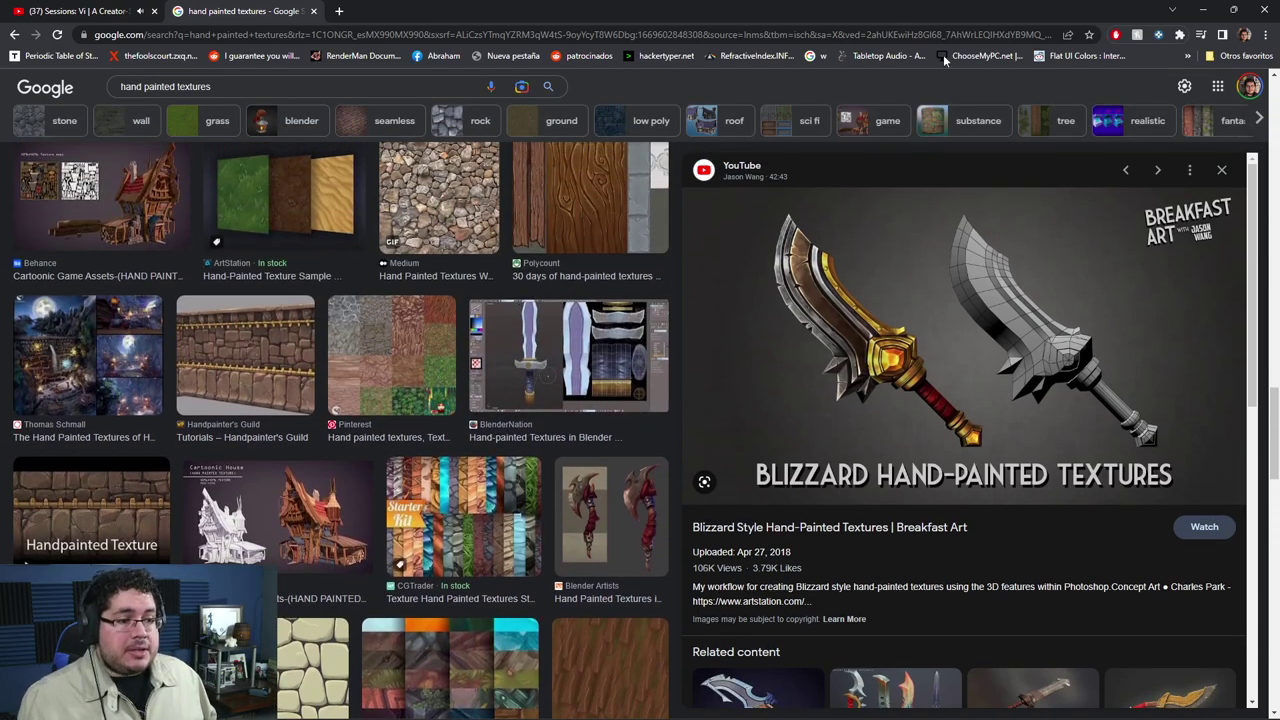
# Step: Return to Substance 3D Painter and bake the selected mesh maps for lambert1 at an output size of 4096
pyautogui.click(1199, 10)
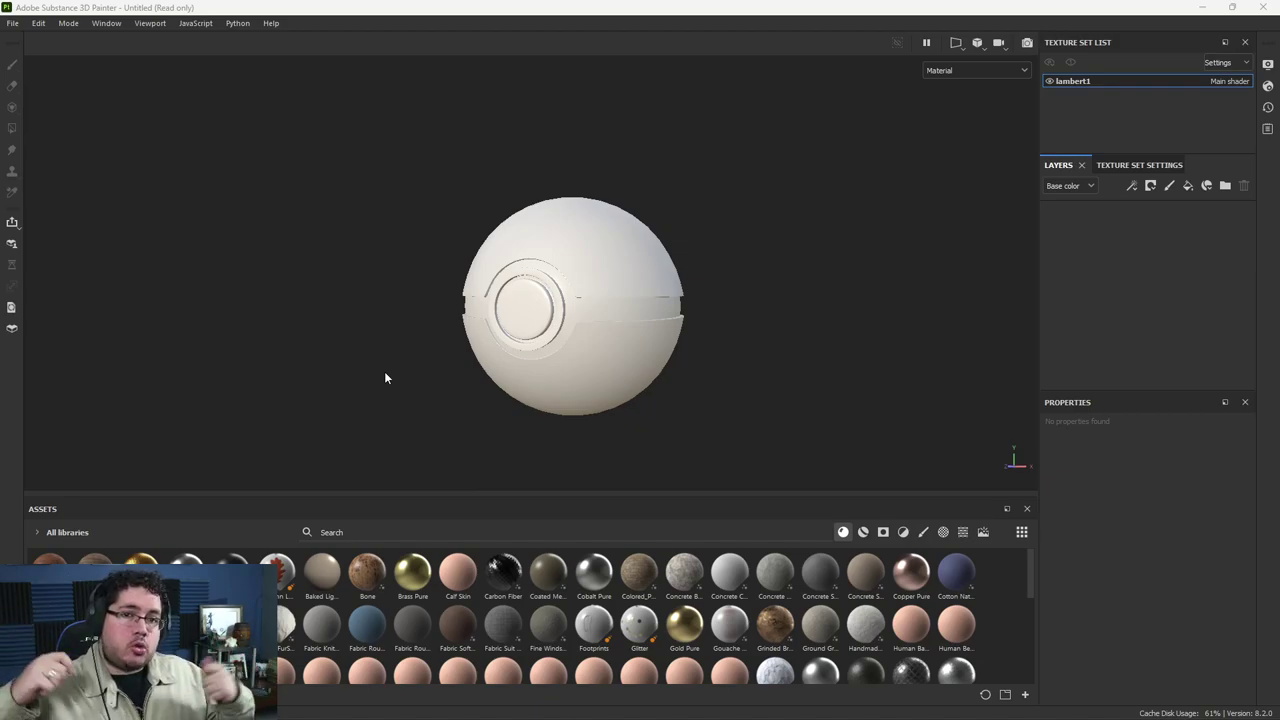
pyautogui.click(1118, 166)
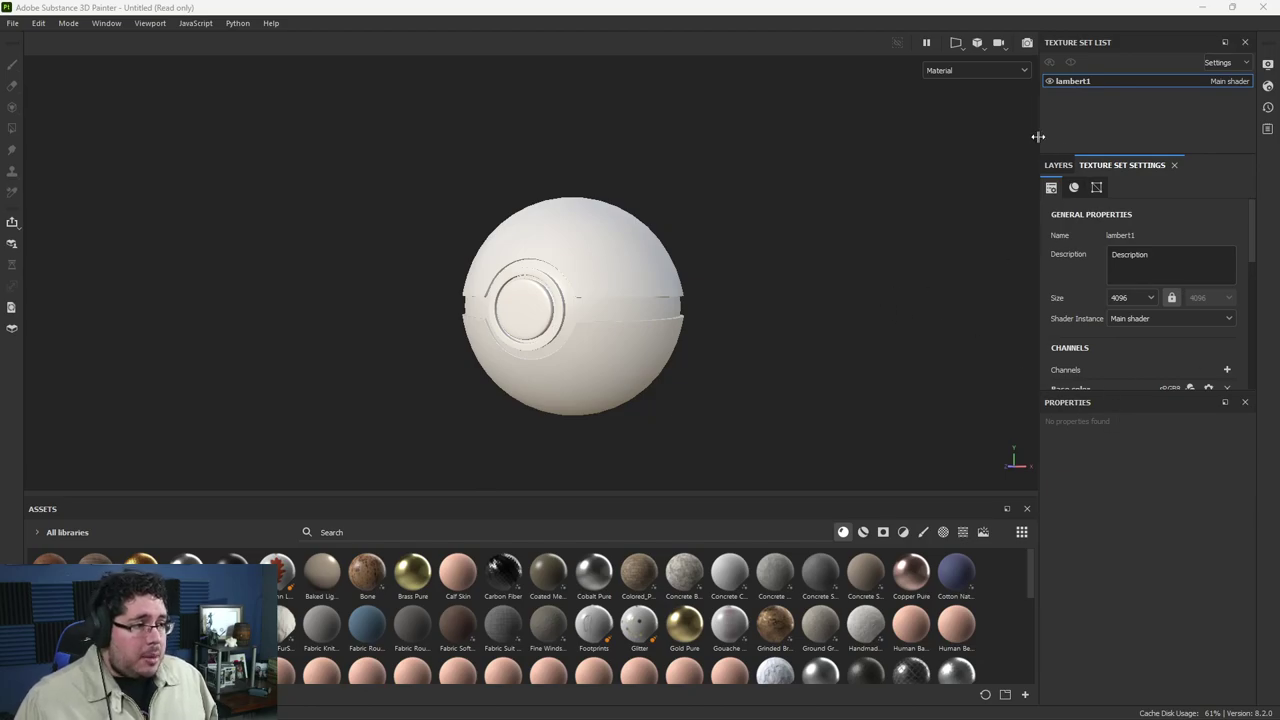
pyautogui.scroll(-5, 1180, 300)
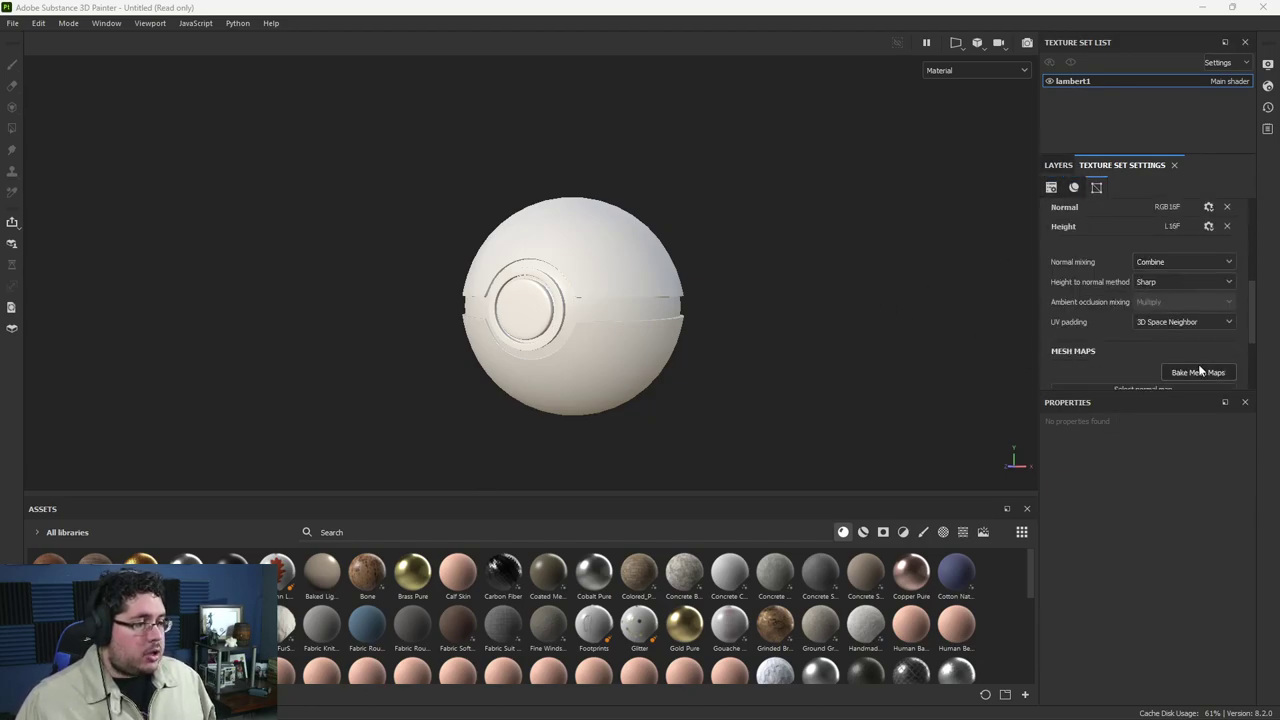
pyautogui.click(1198, 372)
pyautogui.click(678, 185)
pyautogui.click(599, 293)
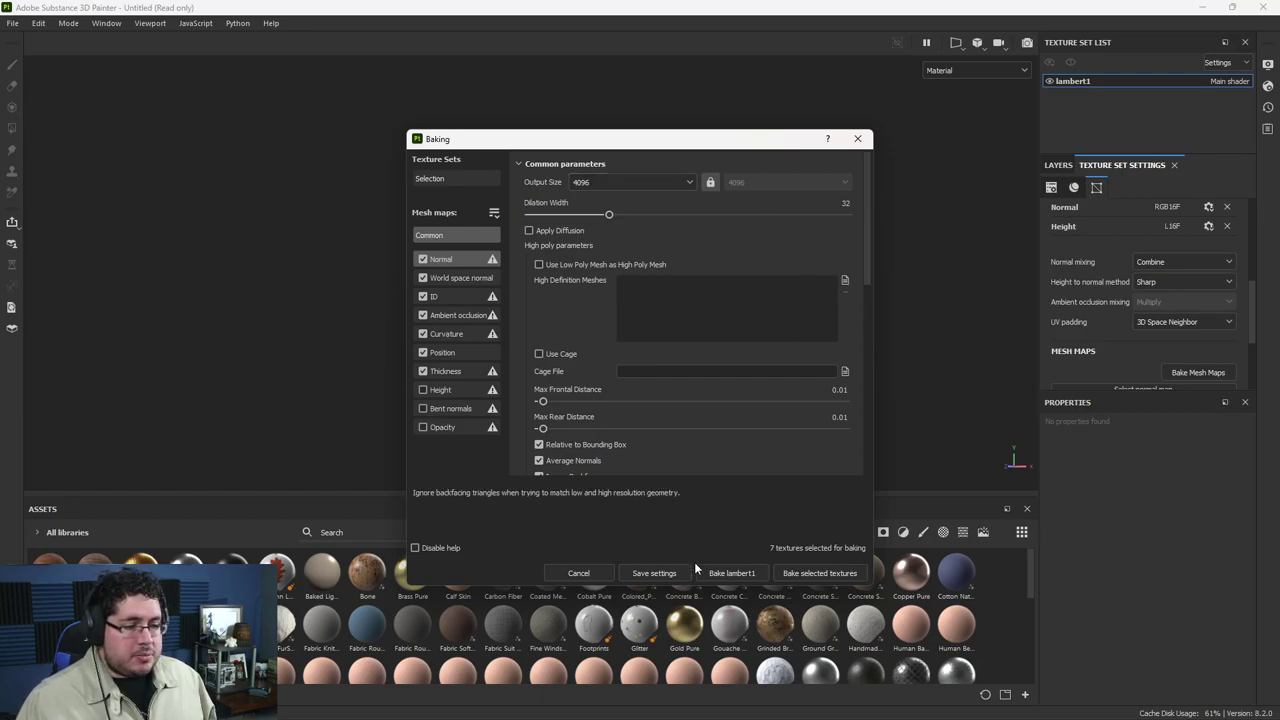
pyautogui.click(822, 572)
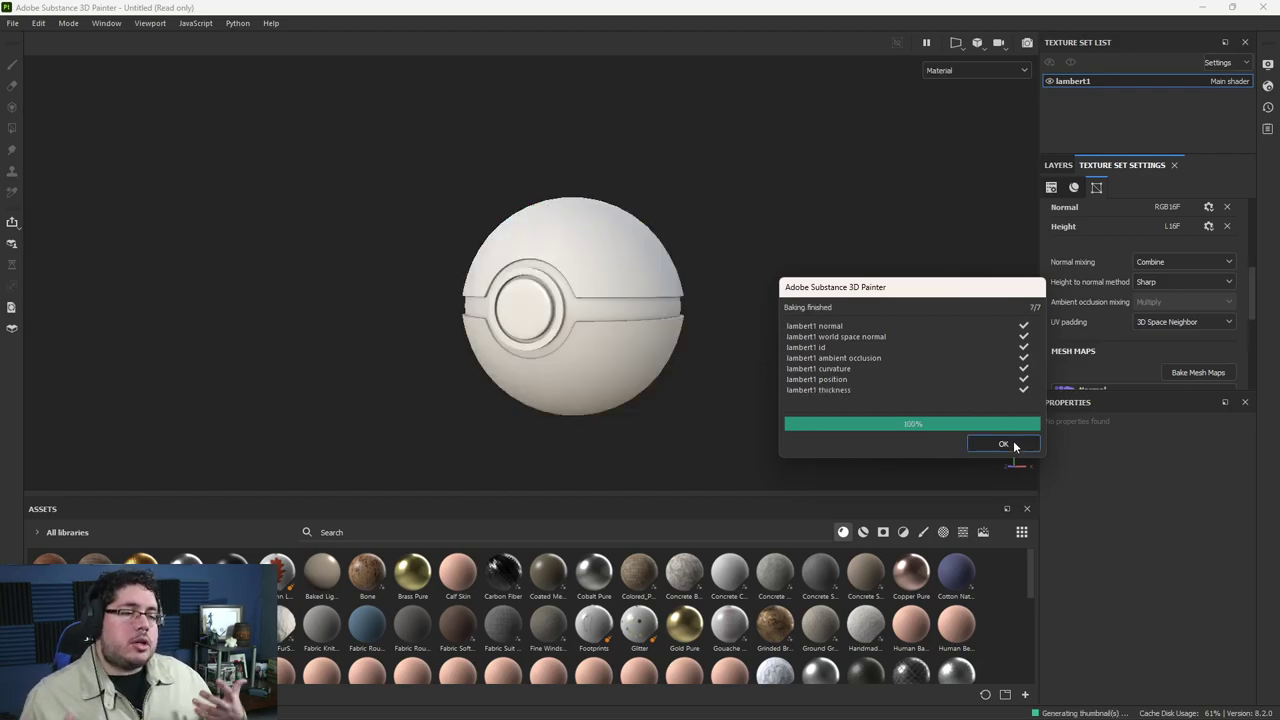
pyautogui.click(1005, 444)
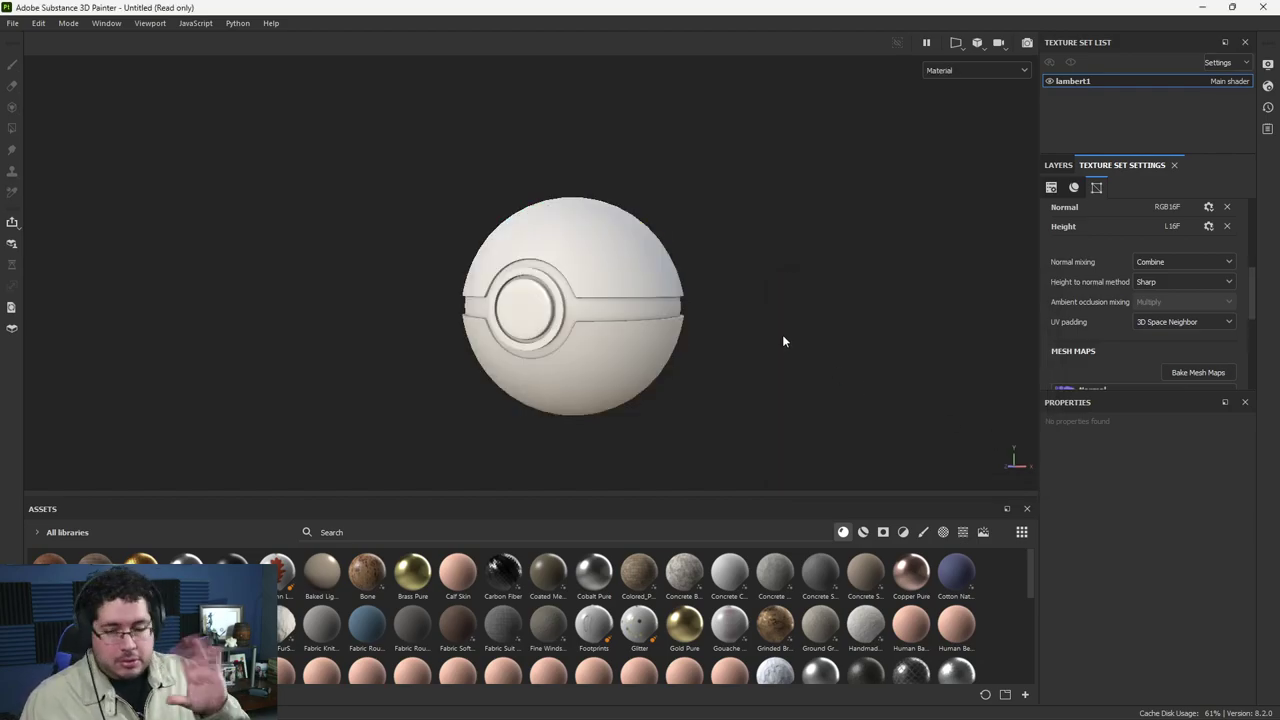
# Step: Add a fill layer to the lambert1 texture set and rename it BaseLayer
pyautogui.keyDown('alt'); pyautogui.moveTo(766, 336); pyautogui.dragTo(693, 300); pyautogui.keyUp('alt')
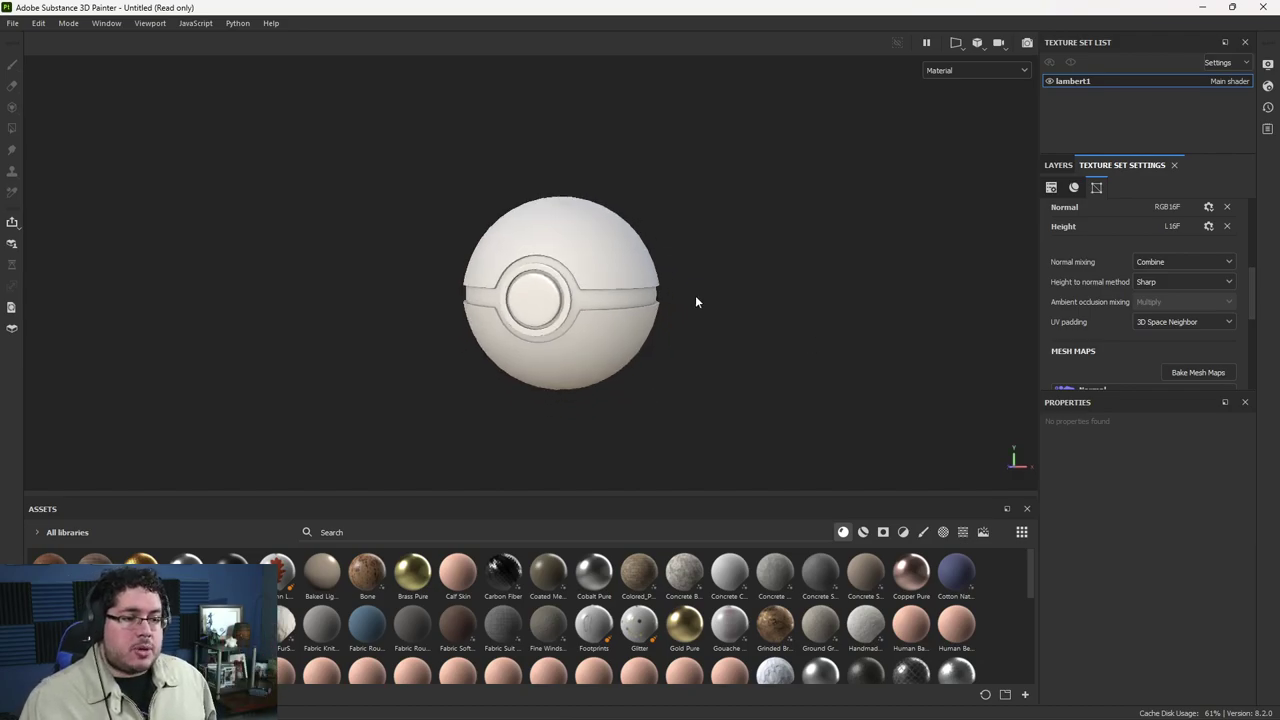
pyautogui.keyDown('alt'); pyautogui.moveTo(693, 300); pyautogui.dragTo(734, 320, button='middle'); pyautogui.keyUp('alt')
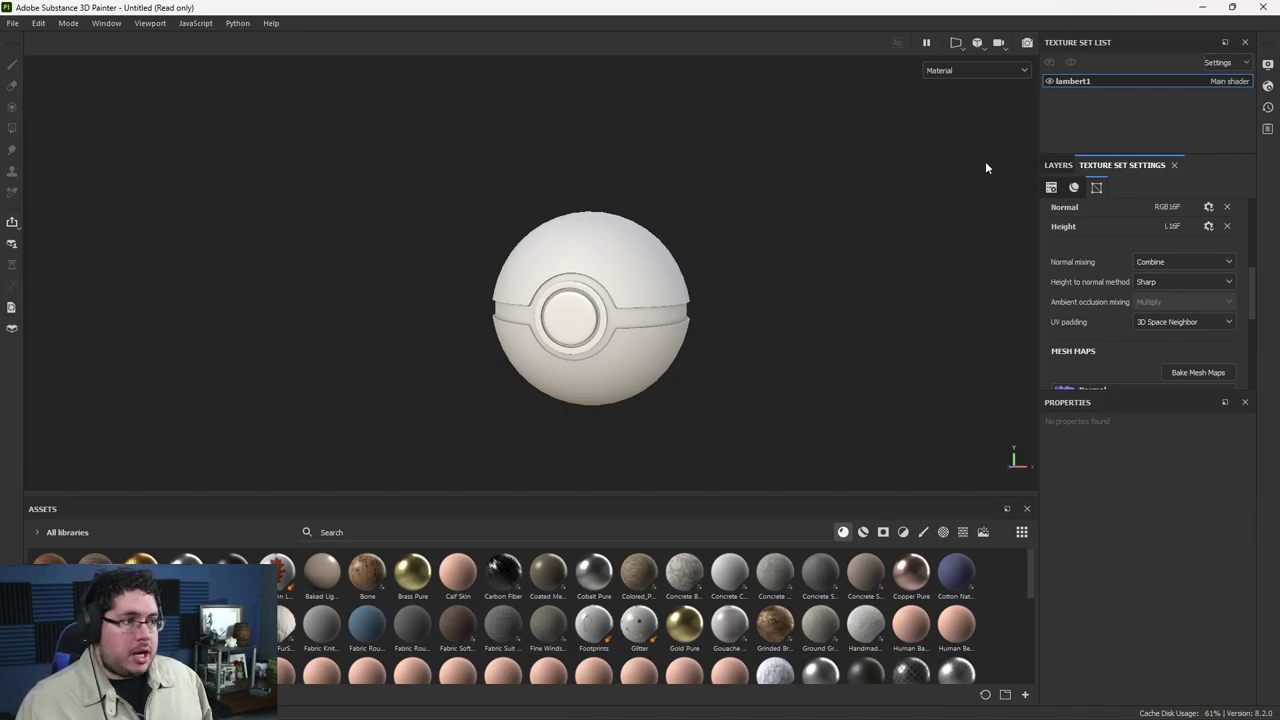
pyautogui.click(1057, 165)
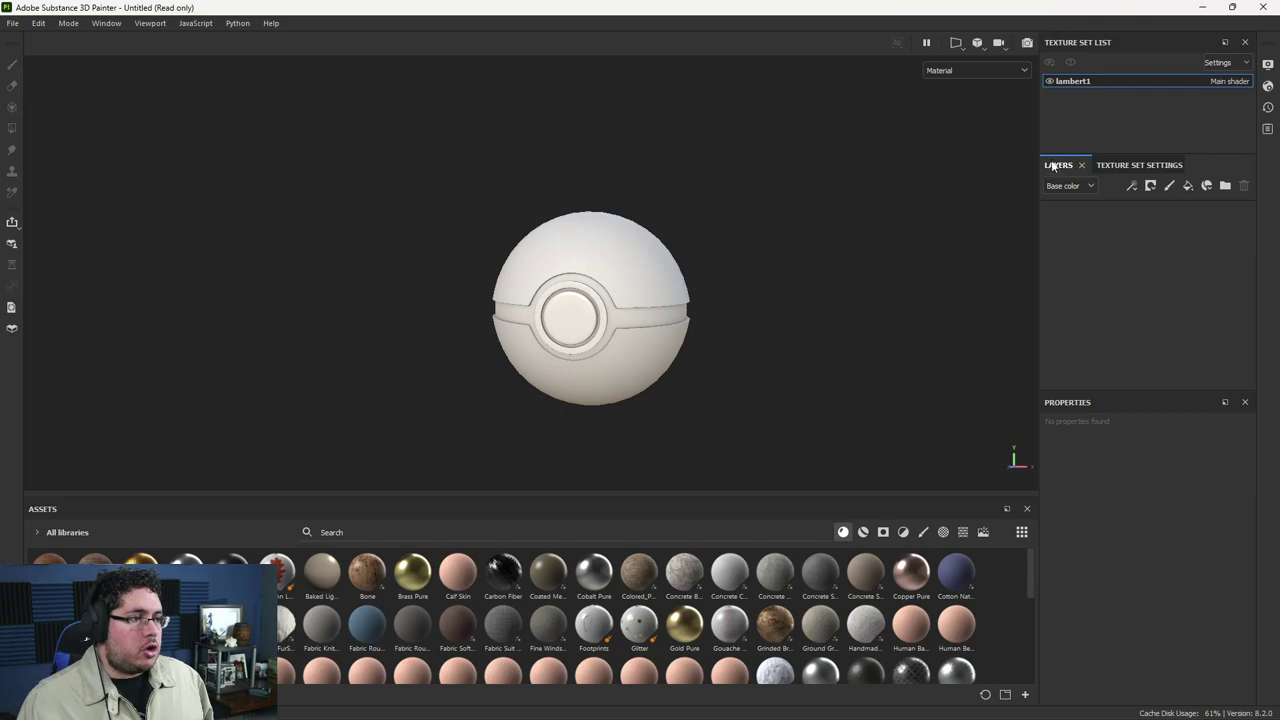
pyautogui.click(1187, 186)
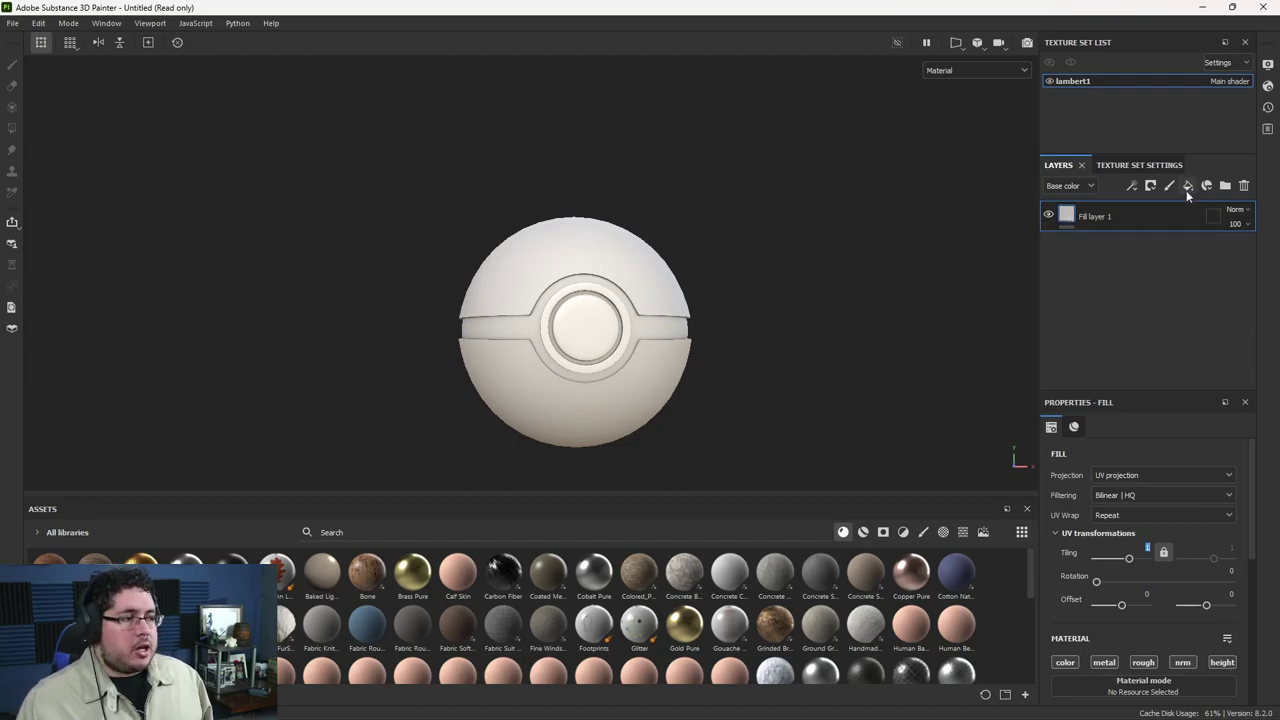
pyautogui.keyDown('alt'); pyautogui.moveTo(808, 343); pyautogui.dragTo(783, 364); pyautogui.keyUp('alt')
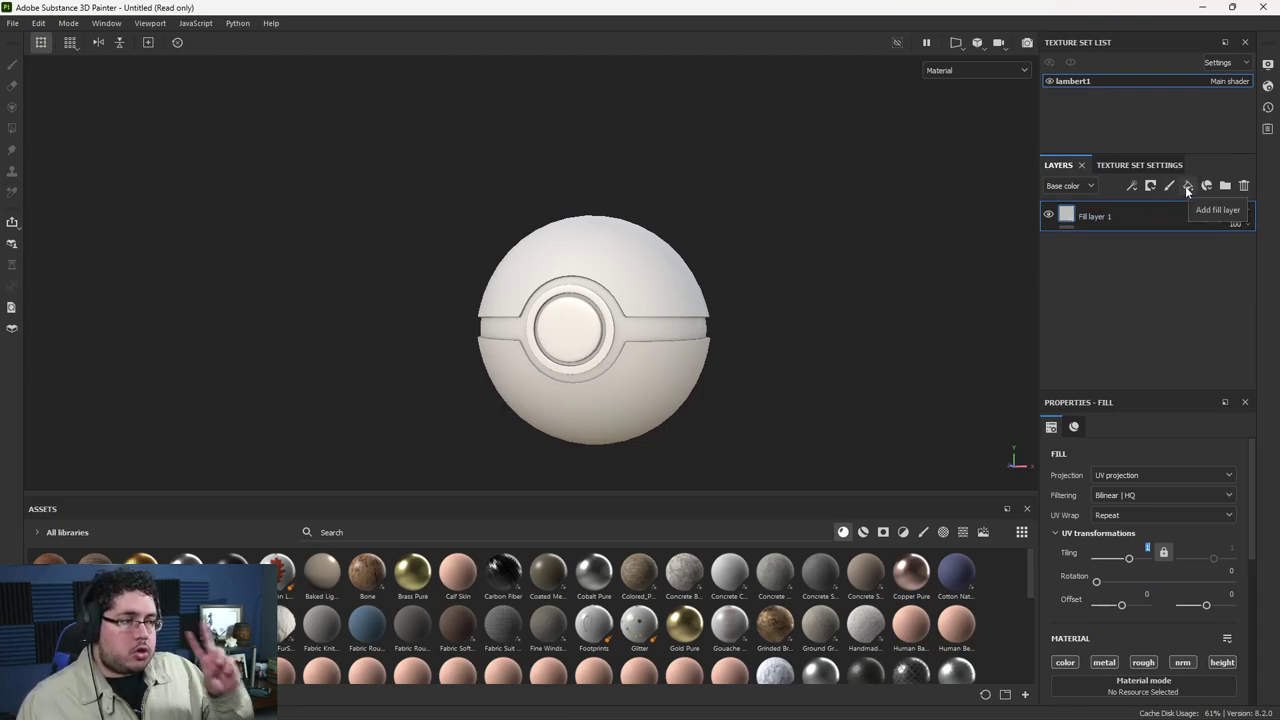
pyautogui.doubleClick(1095, 216)
pyautogui.write('Base')
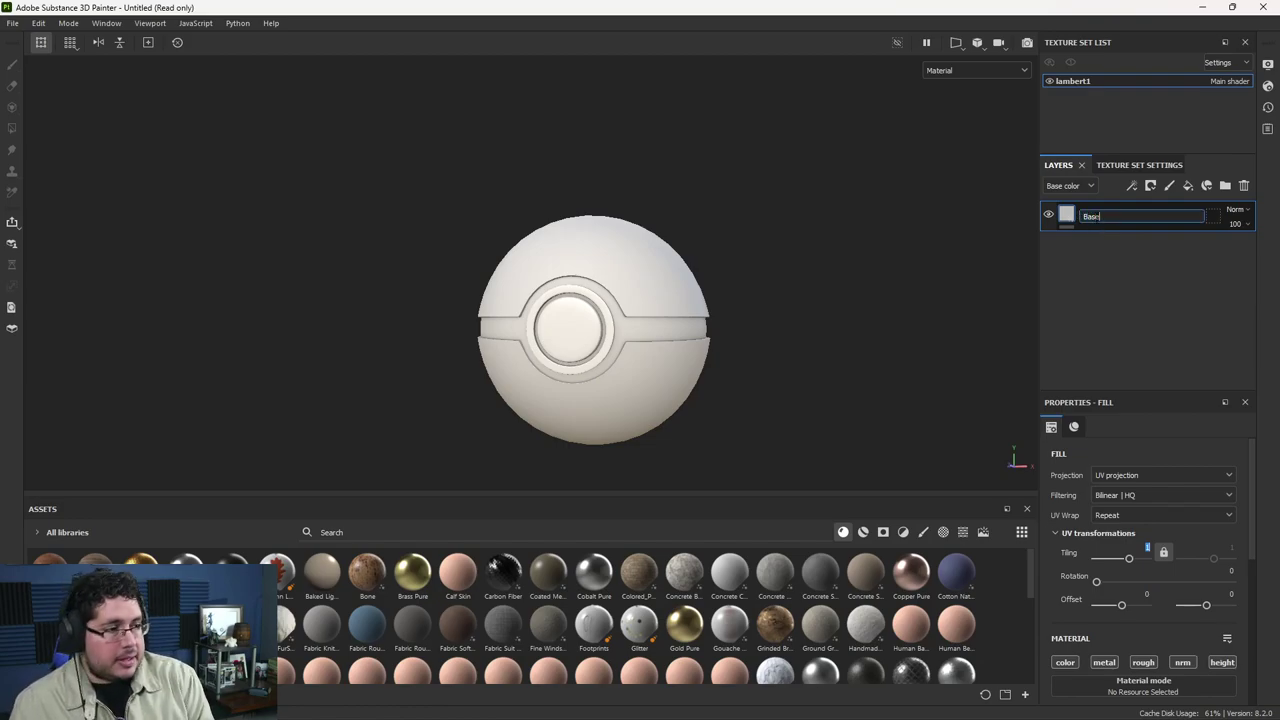
pyautogui.write('Layer')
pyautogui.press('Return')
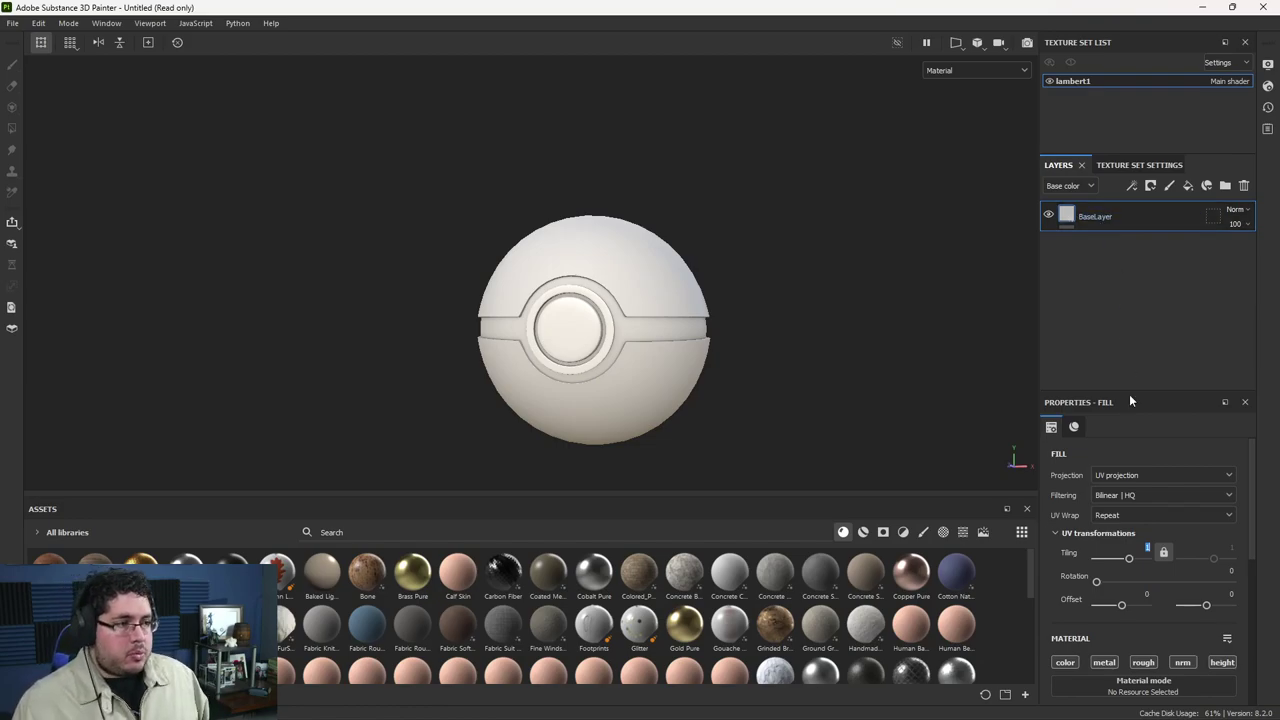
# Step: Leave only the color channel active on BaseLayer, then preview the base color channel alone and return to the material view
pyautogui.scroll(-3, 1140, 540)
pyautogui.click(1141, 543)
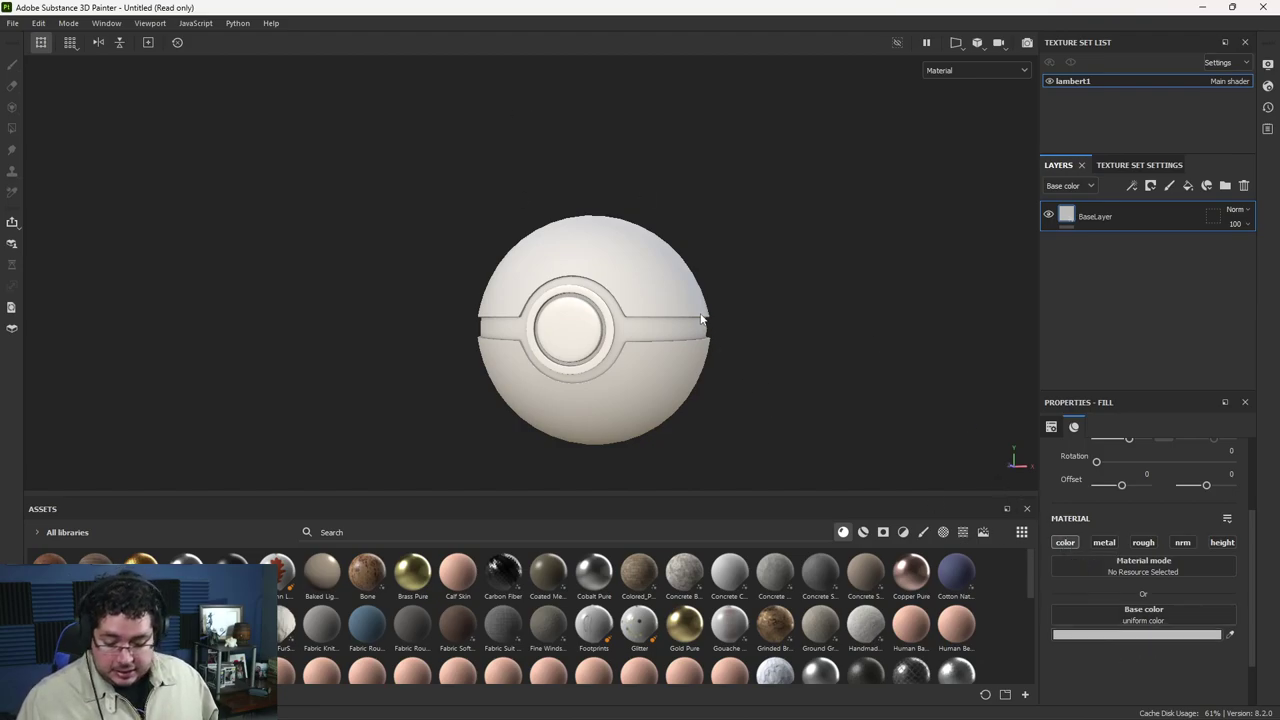
pyautogui.press('c')
pyautogui.moveTo(729, 334)
pyautogui.keyDown('alt'); pyautogui.mouseDown()
pyautogui.moveTo(820, 351)
pyautogui.moveTo(733, 350)
pyautogui.mouseUp(); pyautogui.keyUp('alt')
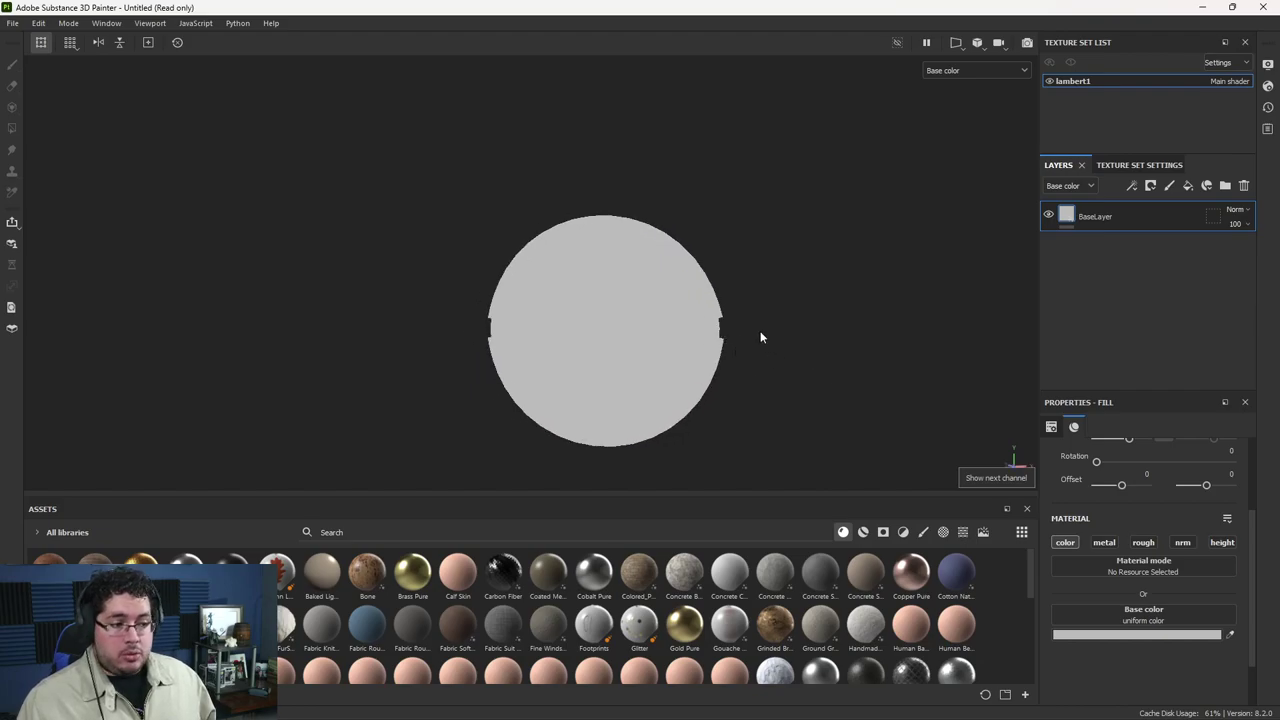
pyautogui.press('m')
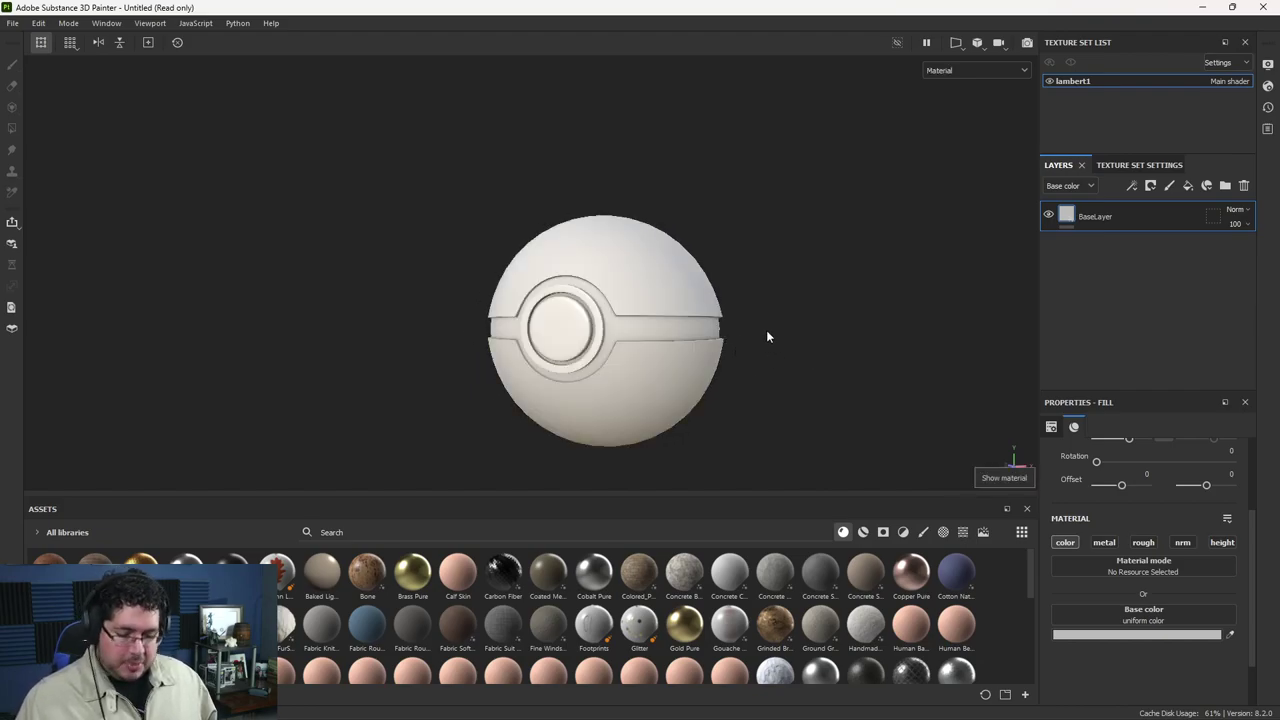
# Step: Enable the roughness channel on BaseLayer and set its roughness to 1
pyautogui.keyDown('alt'); pyautogui.moveTo(794, 344); pyautogui.dragTo(954, 334); pyautogui.keyUp('alt')
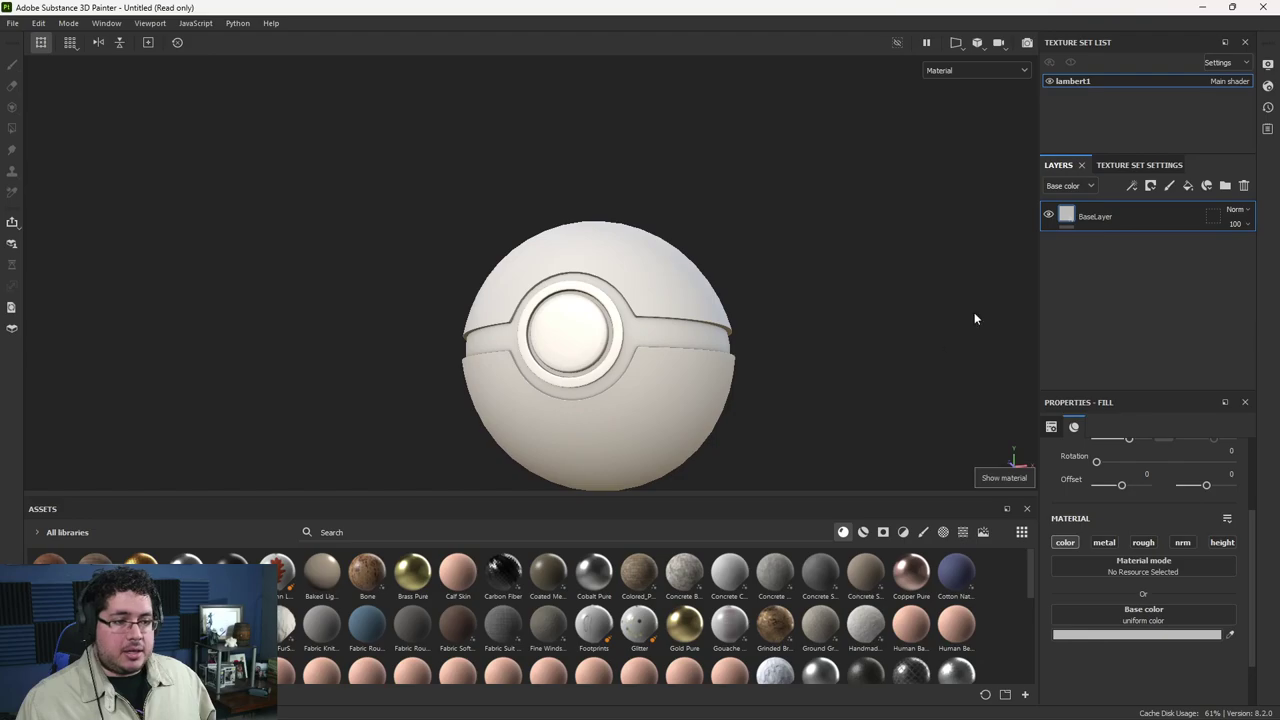
pyautogui.click(1143, 542)
pyautogui.moveTo(1110, 697); pyautogui.dragTo(1213, 697)
pyautogui.keyDown('alt'); pyautogui.moveTo(1010, 470); pyautogui.dragTo(620, 337); pyautogui.keyUp('alt')
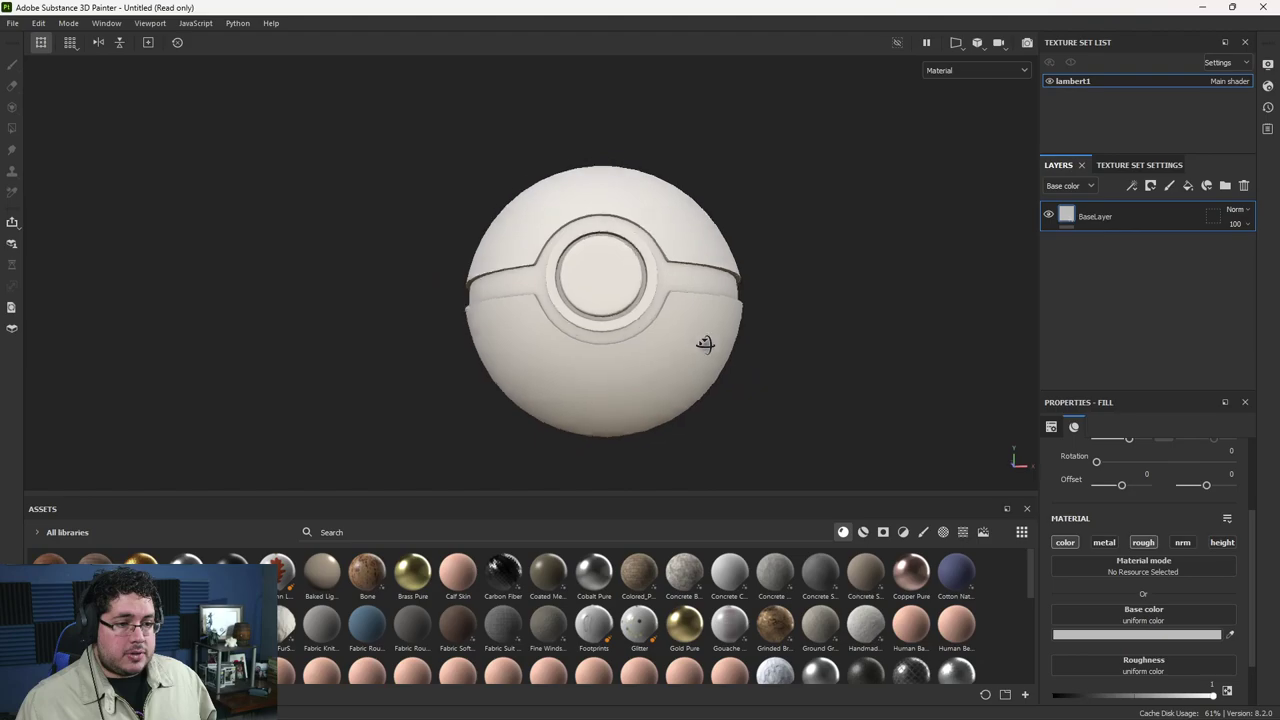
# Step: Add a fill layer above BaseLayer and rename it AmbientOcclusion
pyautogui.click(1187, 187)
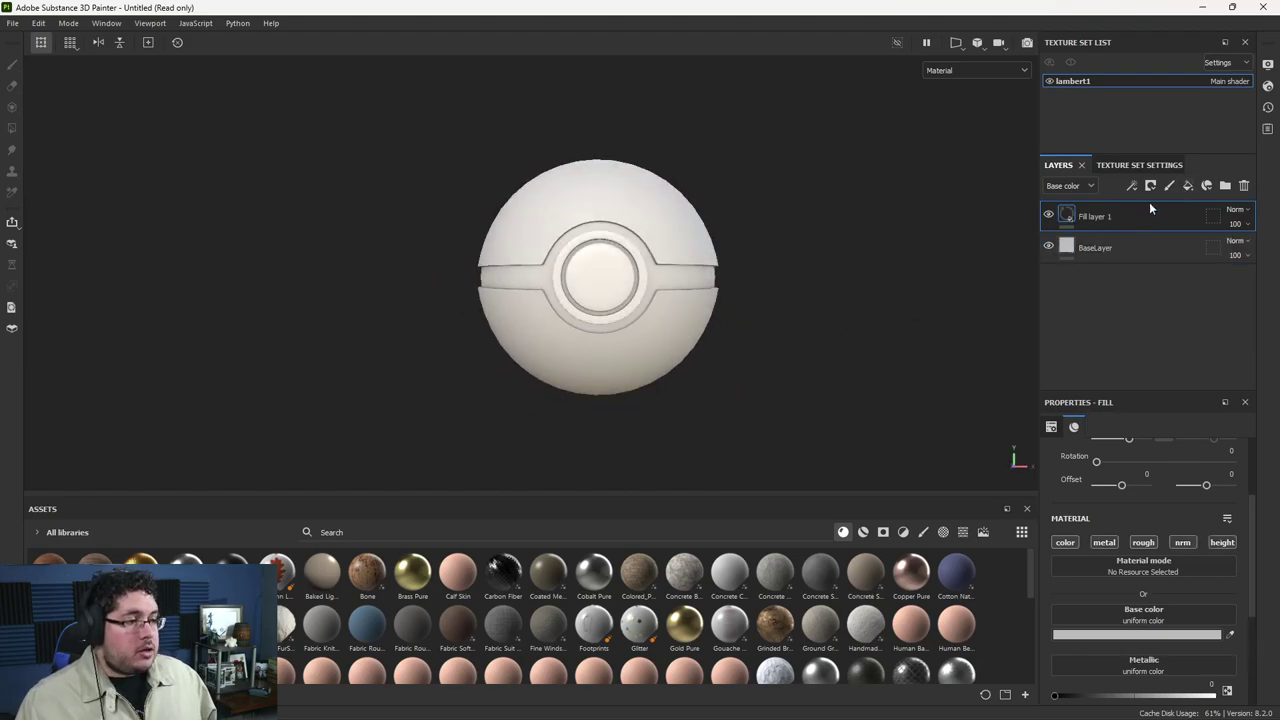
pyautogui.doubleClick(1096, 217)
pyautogui.write('Amb')
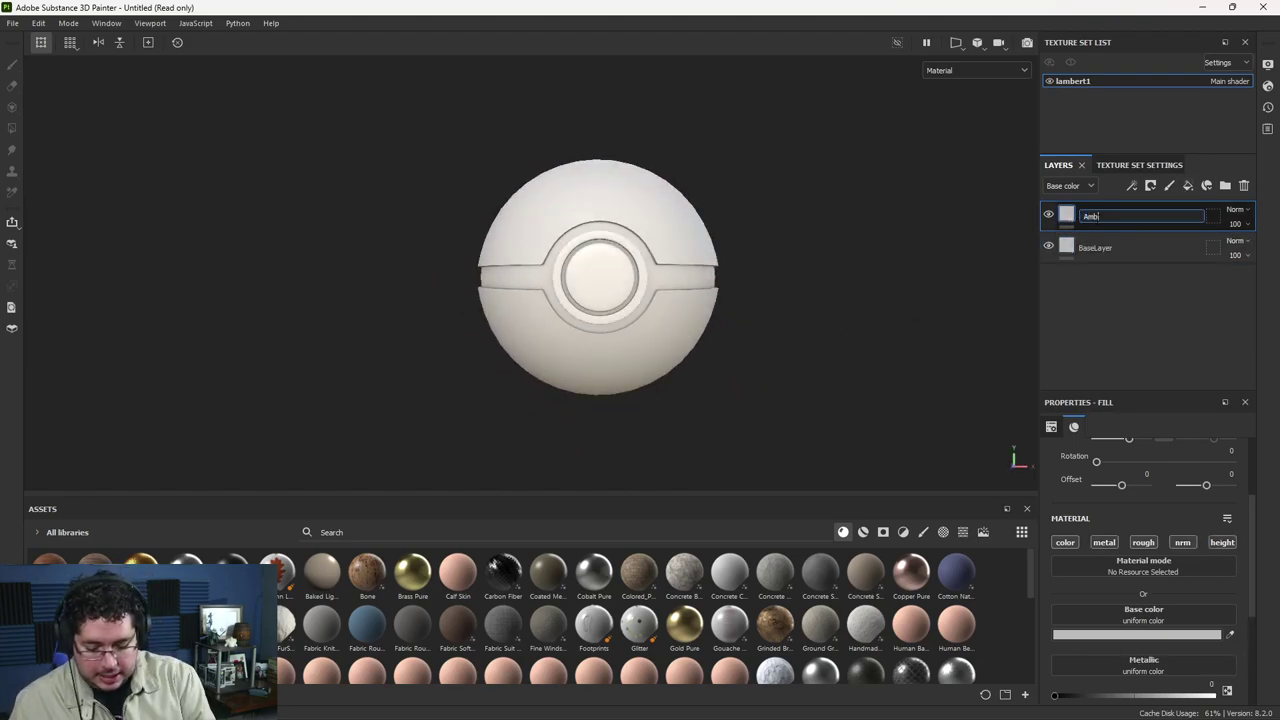
pyautogui.write('ientOcclusion')
pyautogui.press('Return')
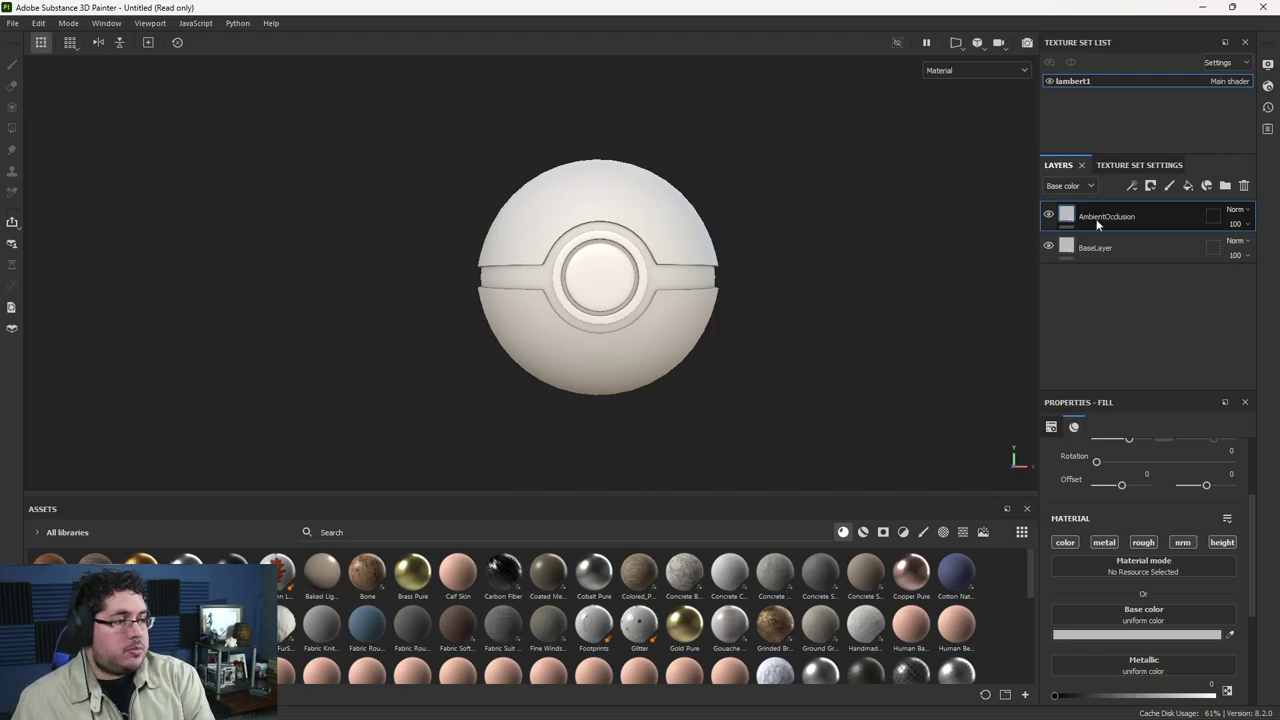
# Step: Leave only the color channel active on the AmbientOcclusion layer by disabling metal, roughness, normal and height
pyautogui.click(1104, 542)
pyautogui.click(1143, 542)
pyautogui.click(1182, 542)
pyautogui.click(1222, 542)
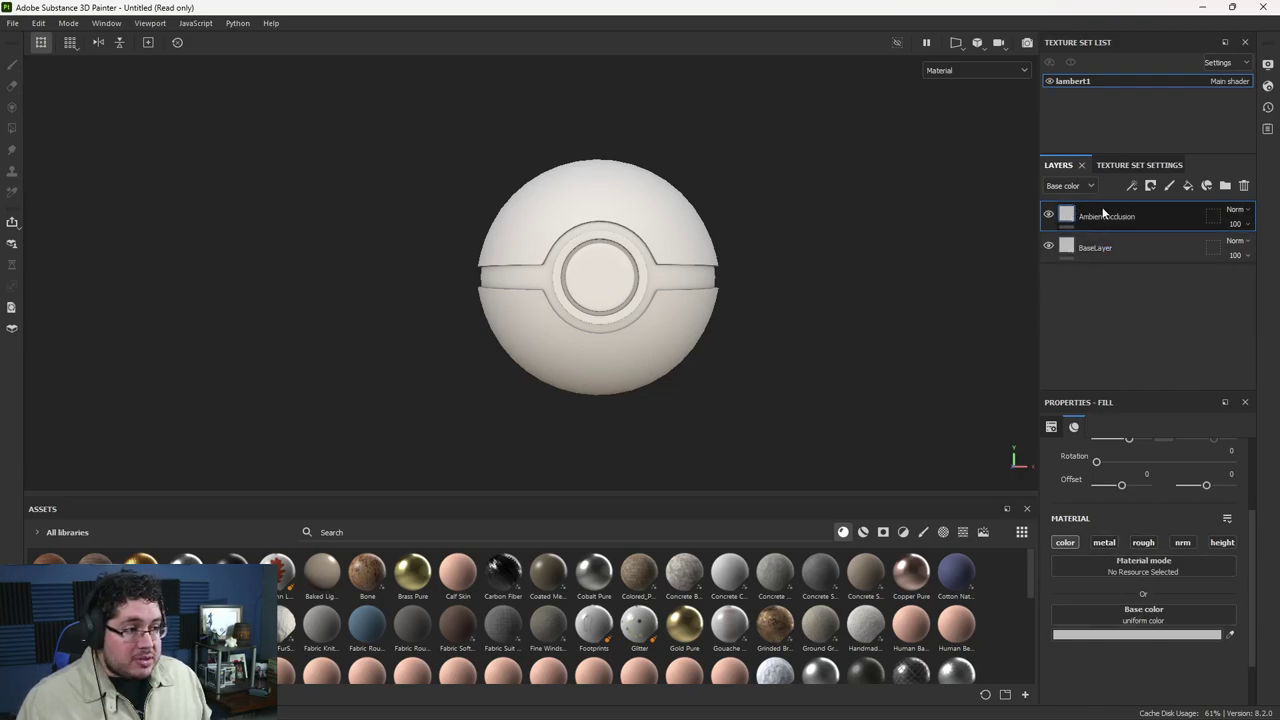
# Step: Assign the baked ambient occlusion mesh map as the AmbientOcclusion layer's base color and inspect it on the ball
pyautogui.click(1160, 613)
pyautogui.write('ambien')
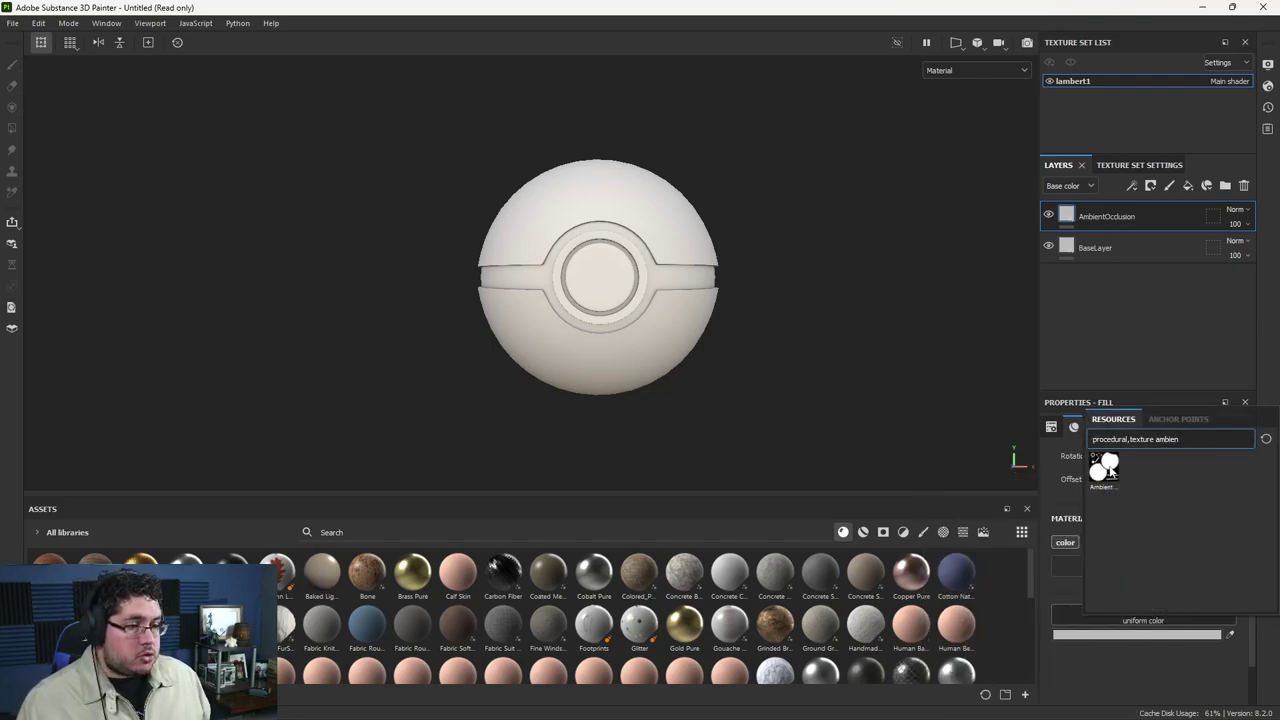
pyautogui.click(1106, 470)
pyautogui.keyDown('alt'); pyautogui.moveTo(803, 310); pyautogui.dragTo(985, 439, button='right'); pyautogui.keyUp('alt')
pyautogui.keyDown('alt'); pyautogui.moveTo(805, 322); pyautogui.dragTo(838, 357); pyautogui.keyUp('alt')
pyautogui.keyDown('alt'); pyautogui.moveTo(838, 357); pyautogui.dragTo(850, 289, button='middle'); pyautogui.keyUp('alt')
pyautogui.keyDown('alt'); pyautogui.moveTo(850, 289); pyautogui.dragTo(853, 380, button='right'); pyautogui.keyUp('alt')
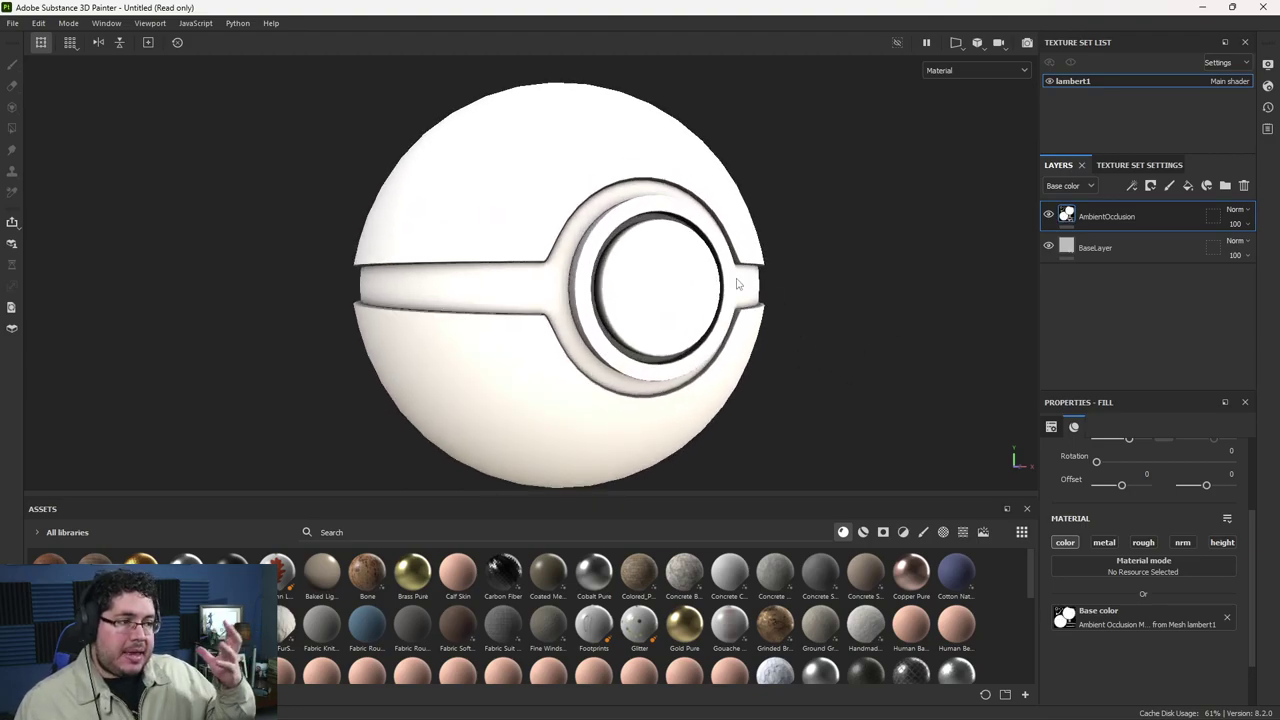
pyautogui.keyDown('alt'); pyautogui.moveTo(737, 284); pyautogui.dragTo(735, 350); pyautogui.keyUp('alt')
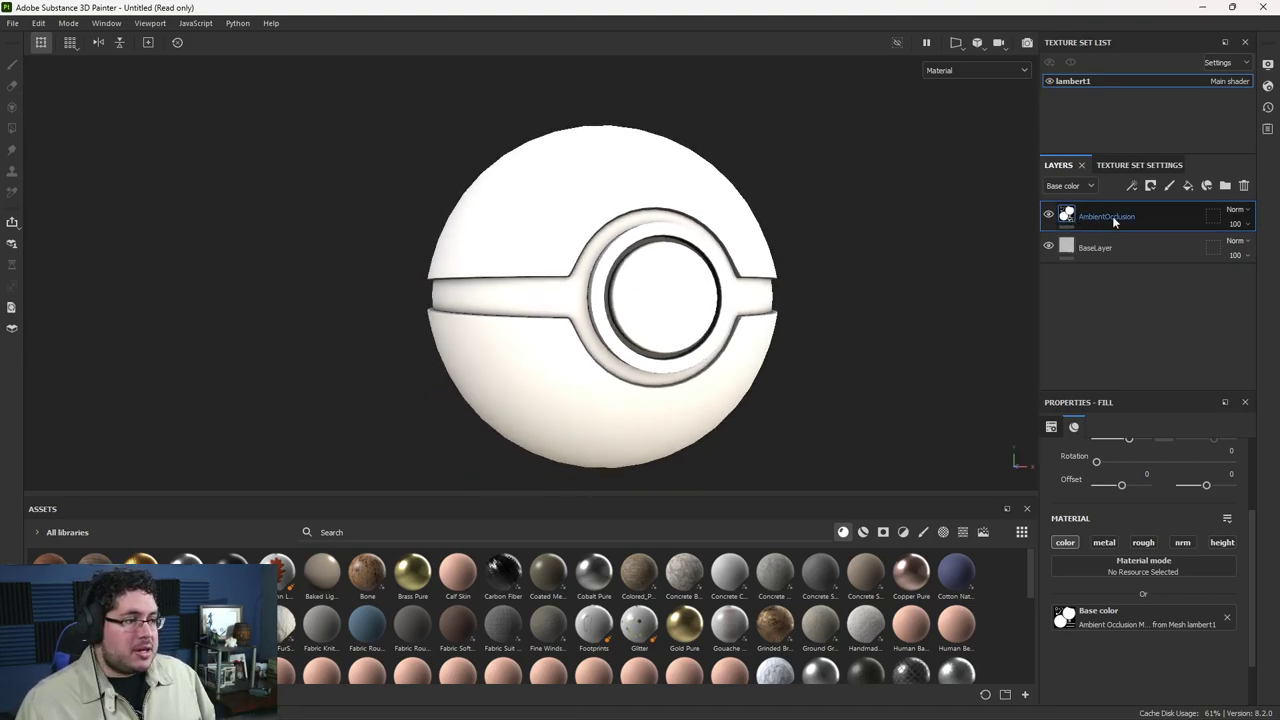
# Step: Set the AmbientOcclusion layer's blending mode to Multiply and compare the ball with the layer hidden and shown
pyautogui.click(1237, 209)
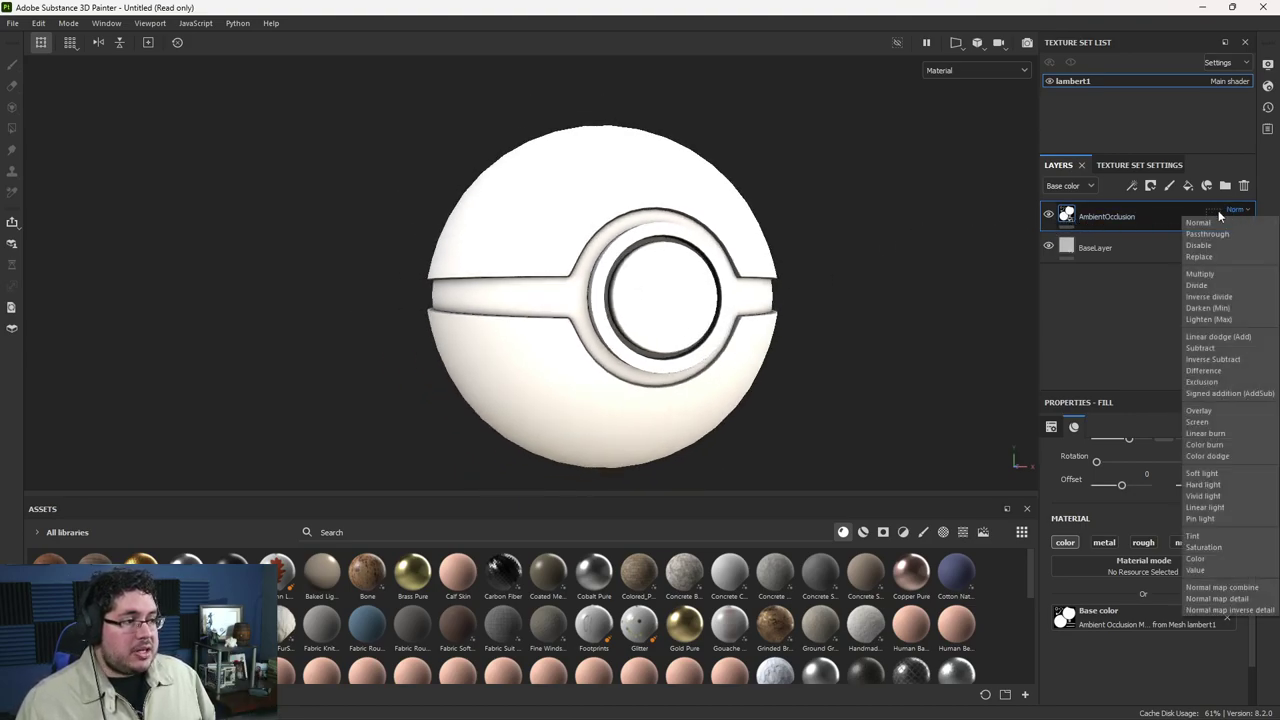
pyautogui.click(1219, 272)
pyautogui.keyDown('alt'); pyautogui.moveTo(1006, 285); pyautogui.dragTo(866, 284); pyautogui.keyUp('alt')
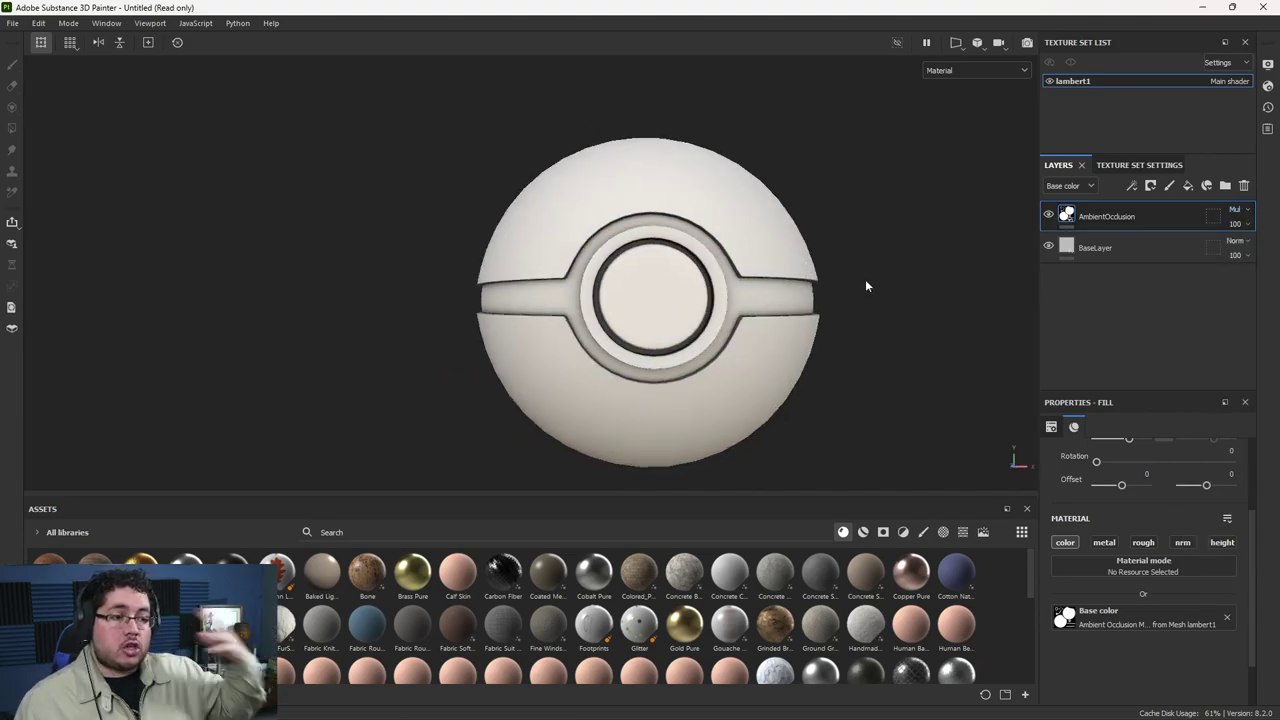
pyautogui.click(1049, 214)
pyautogui.click(1049, 214)
pyautogui.click(1049, 214)
pyautogui.click(1049, 214)
pyautogui.keyDown('alt'); pyautogui.moveTo(815, 280); pyautogui.dragTo(846, 295); pyautogui.keyUp('alt')
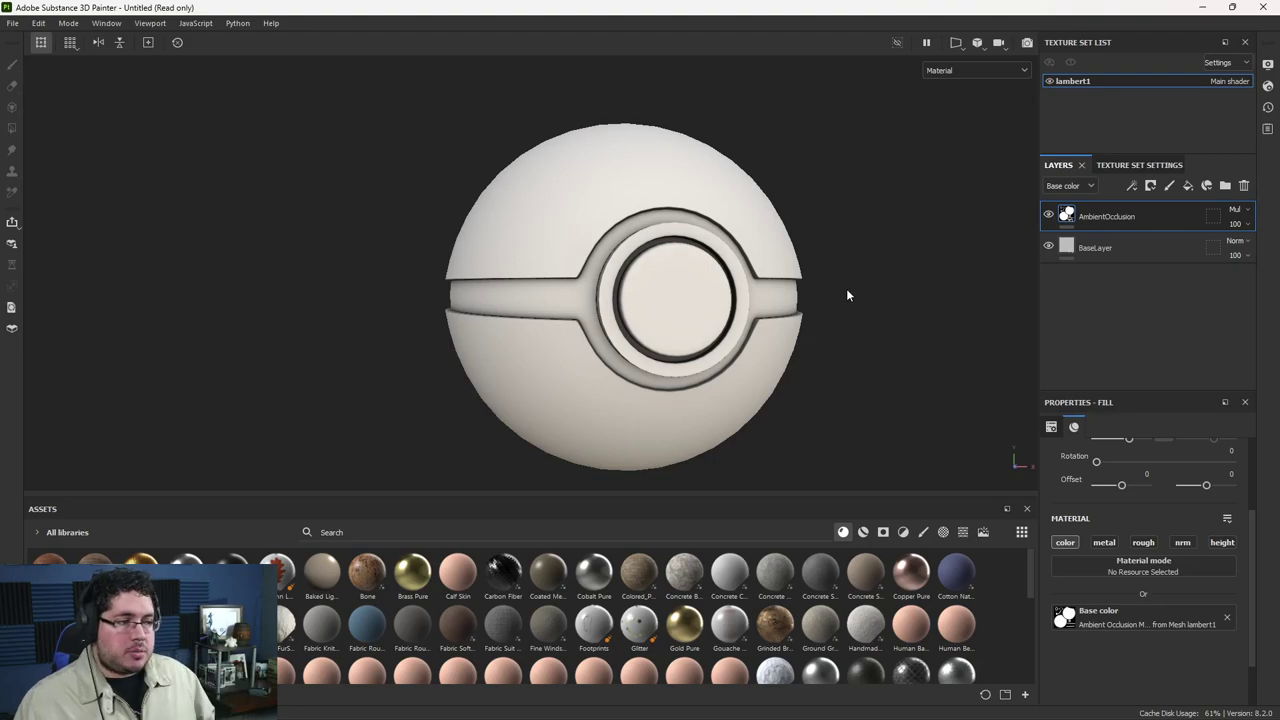
# Step: Add a filter affecting only the color channel to the AmbientOcclusion layer and search the available filters for "lev"
pyautogui.rightClick(1068, 219)
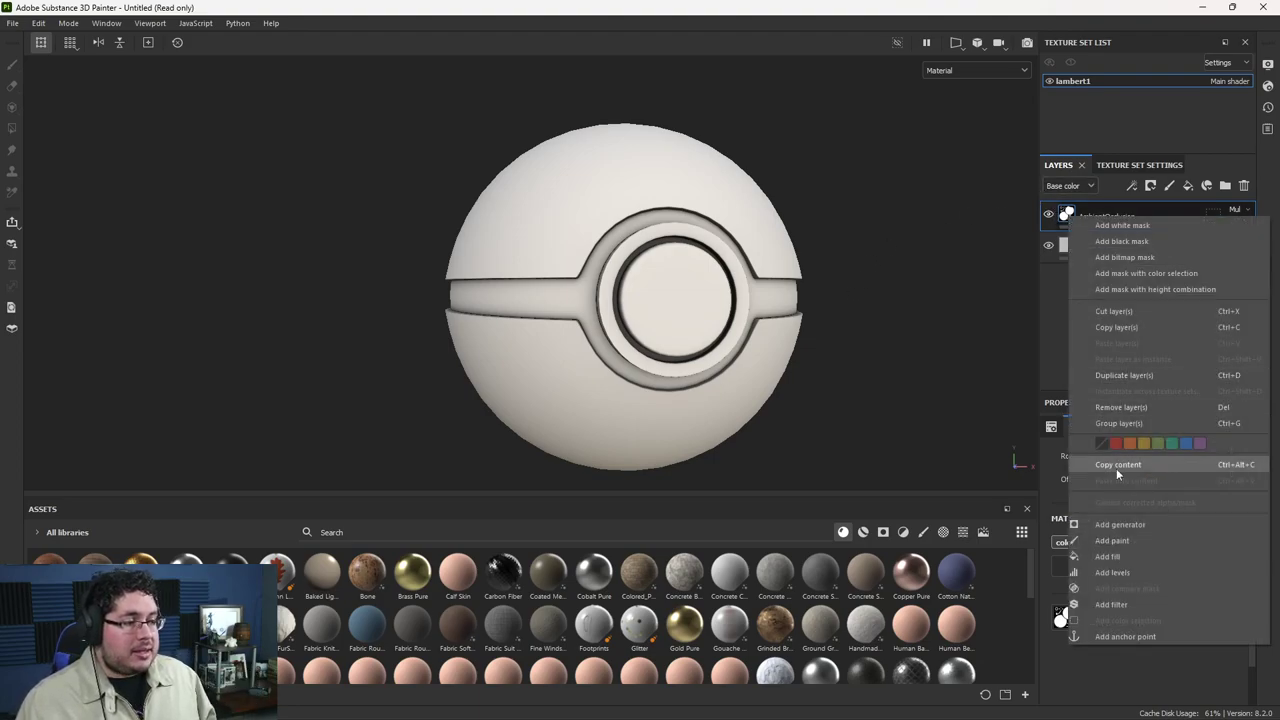
pyautogui.click(1118, 602)
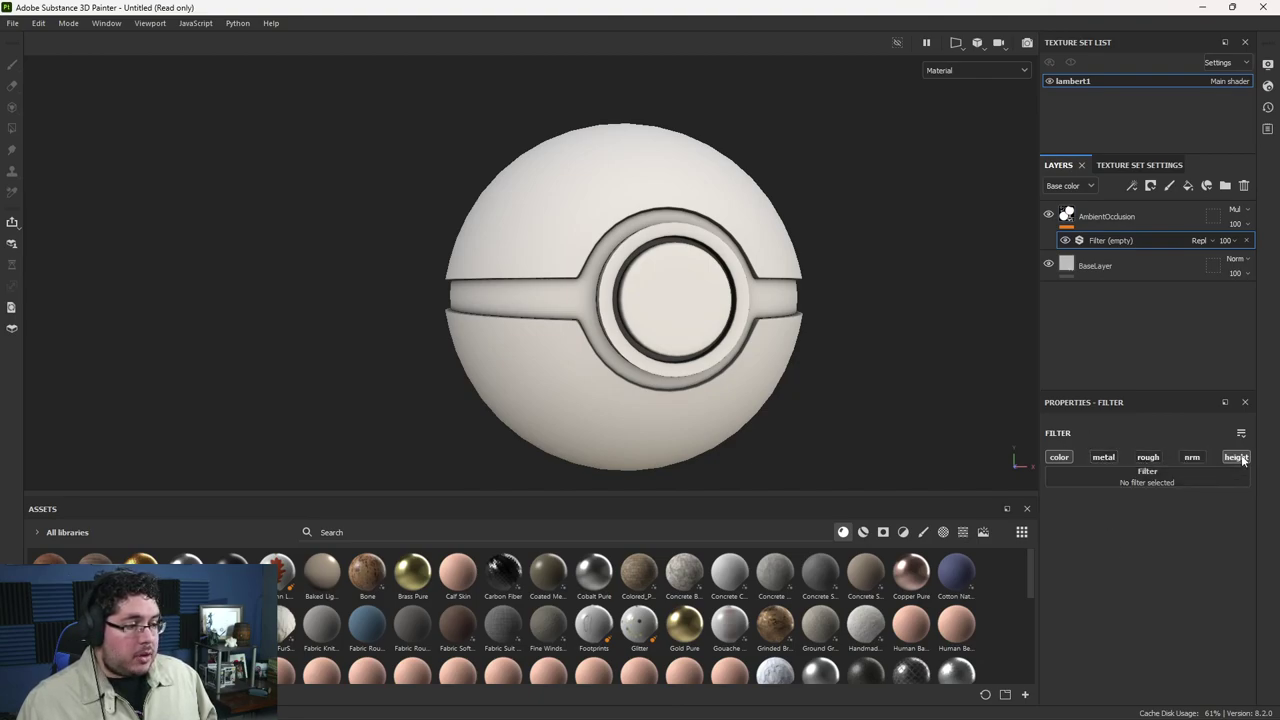
pyautogui.click(1148, 478)
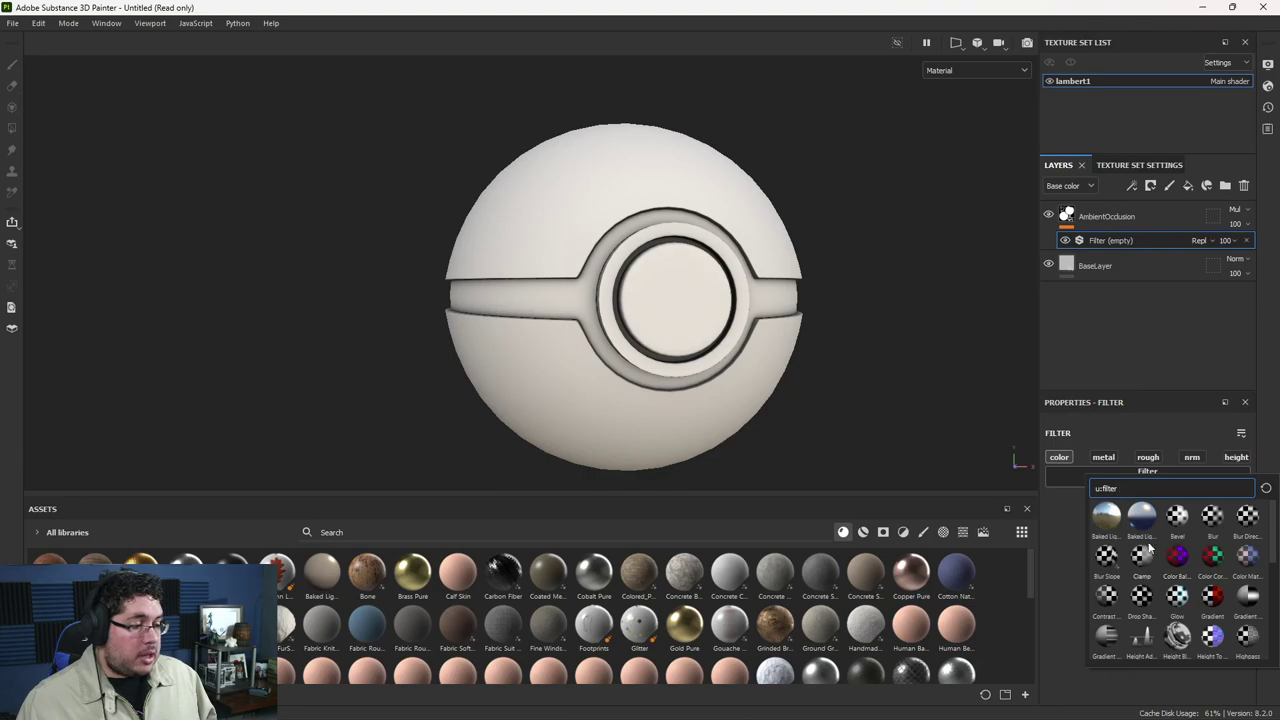
pyautogui.scroll(-5, 1163, 600)
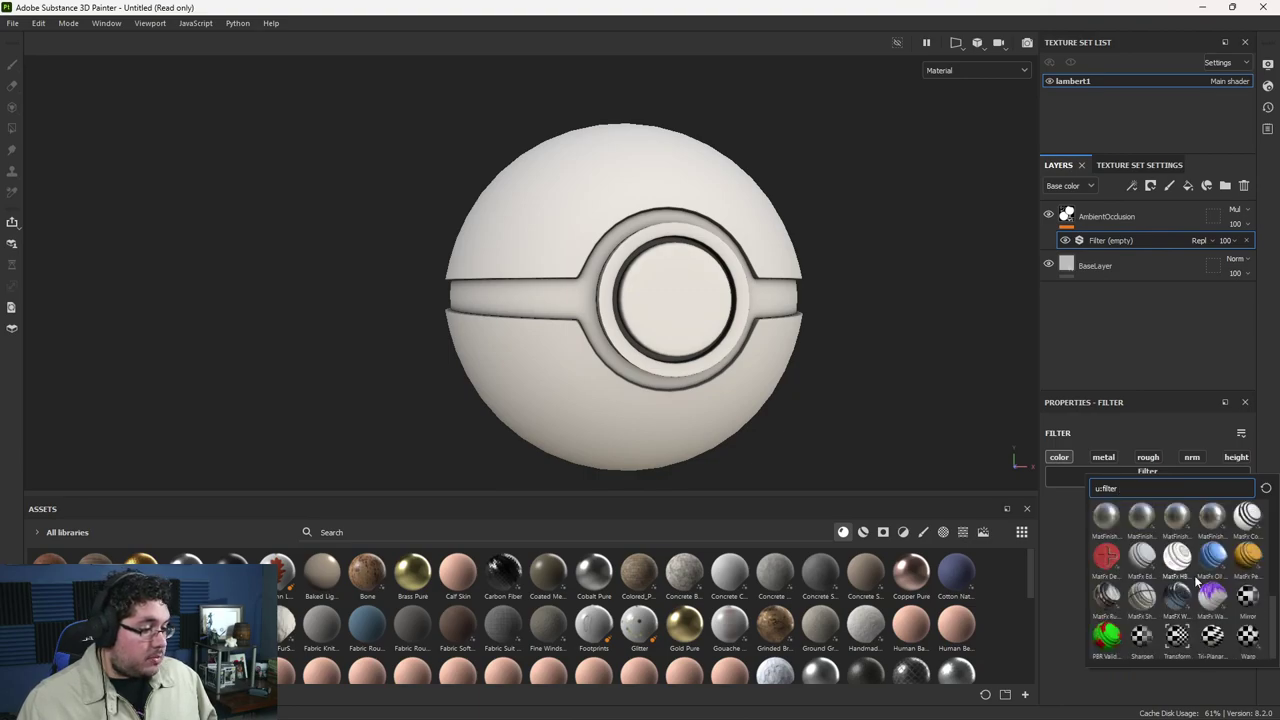
pyautogui.scroll(3, 1195, 580)
pyautogui.scroll(-3, 1224, 568)
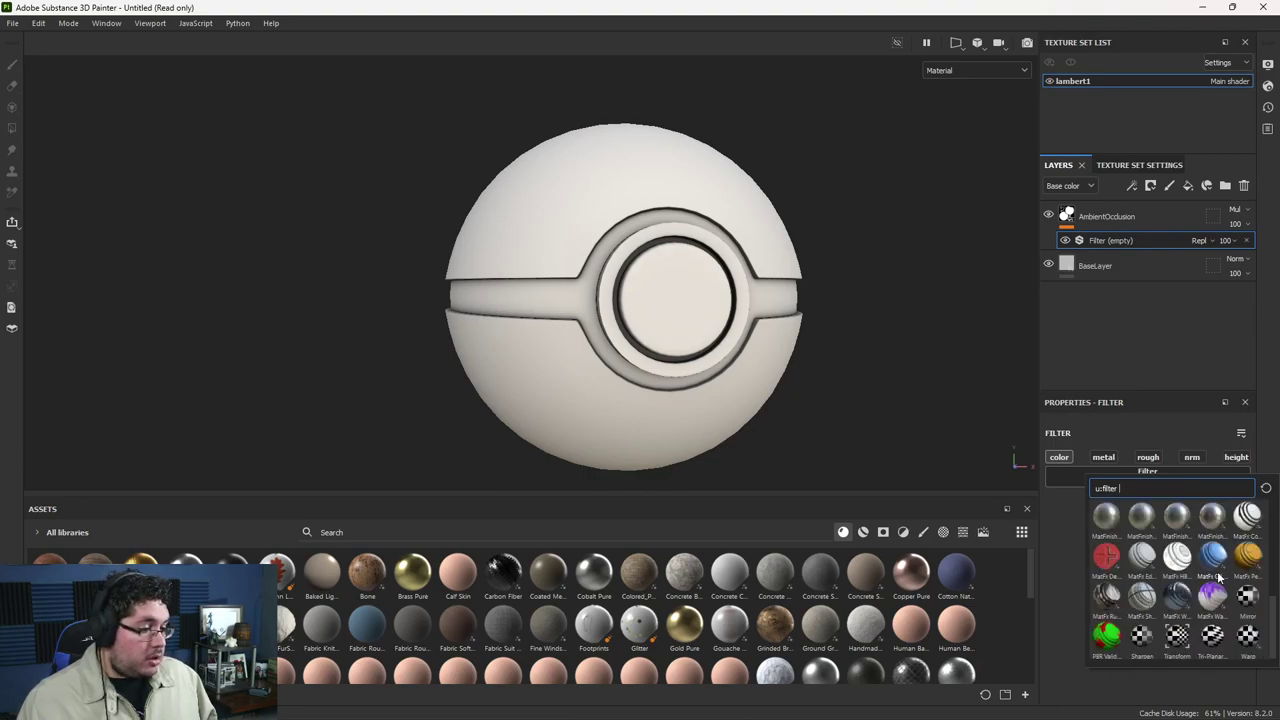
pyautogui.scroll(5, 1172, 630)
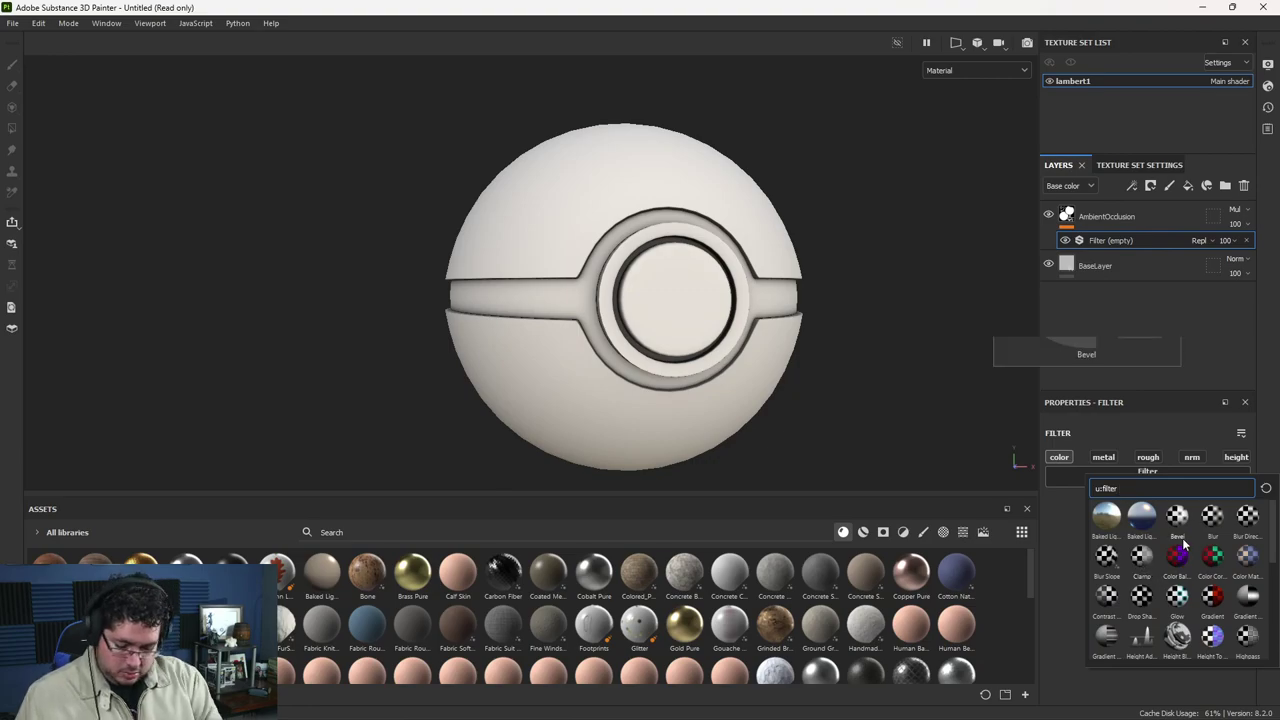
pyautogui.write('lev')
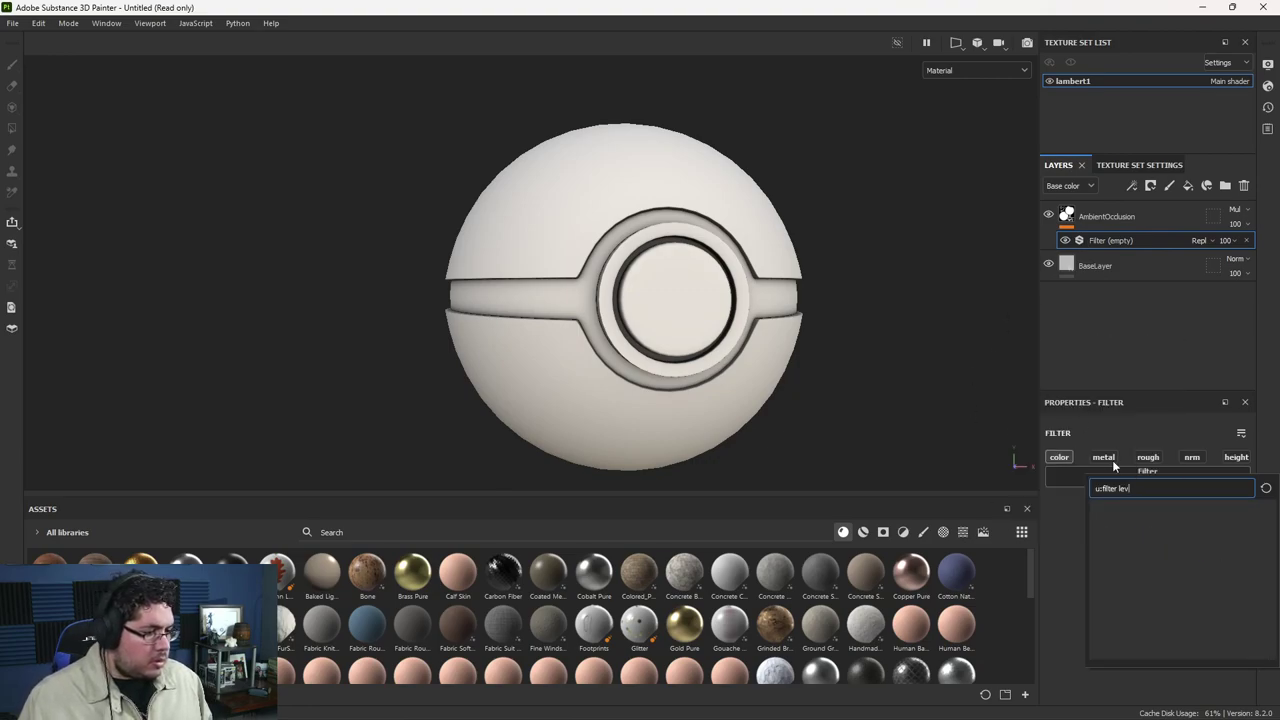
pyautogui.press('BackSpace')
pyautogui.press('BackSpace')
pyautogui.press('BackSpace')
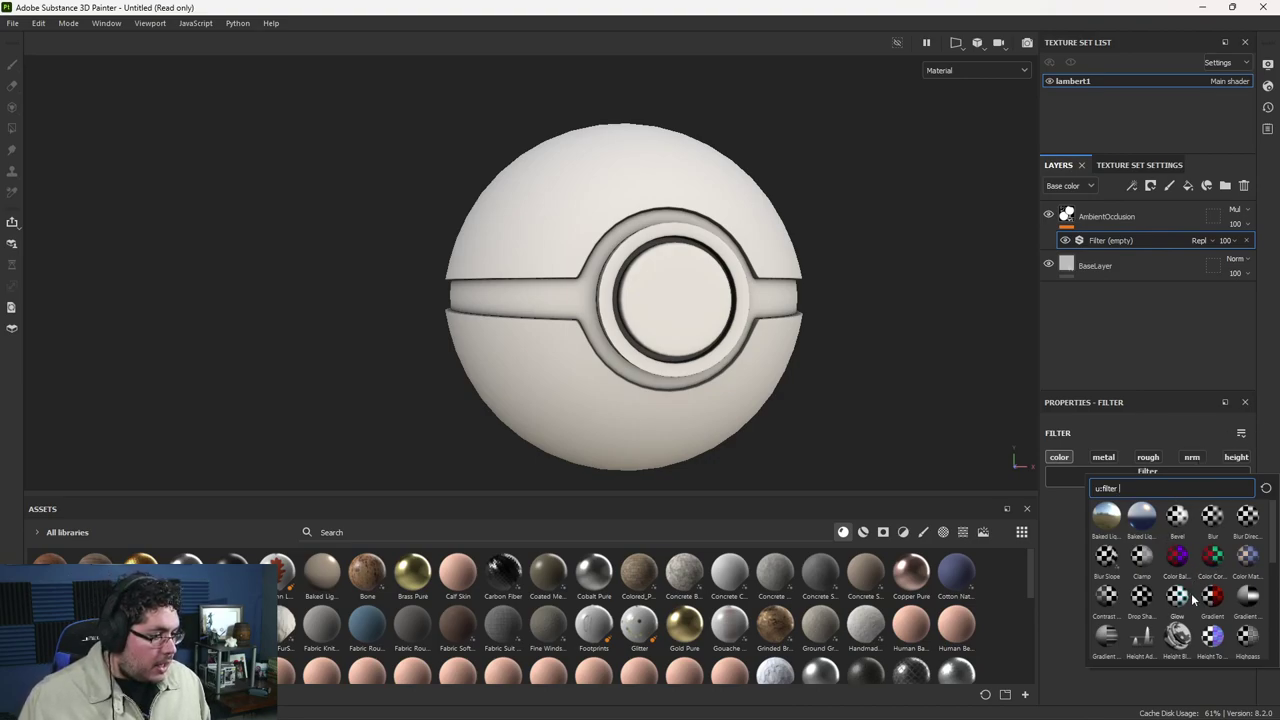
# Step: Apply the Histogram Shift filter to the AmbientOcclusion layer and set its position to 1
pyautogui.scroll(-3, 1160, 612)
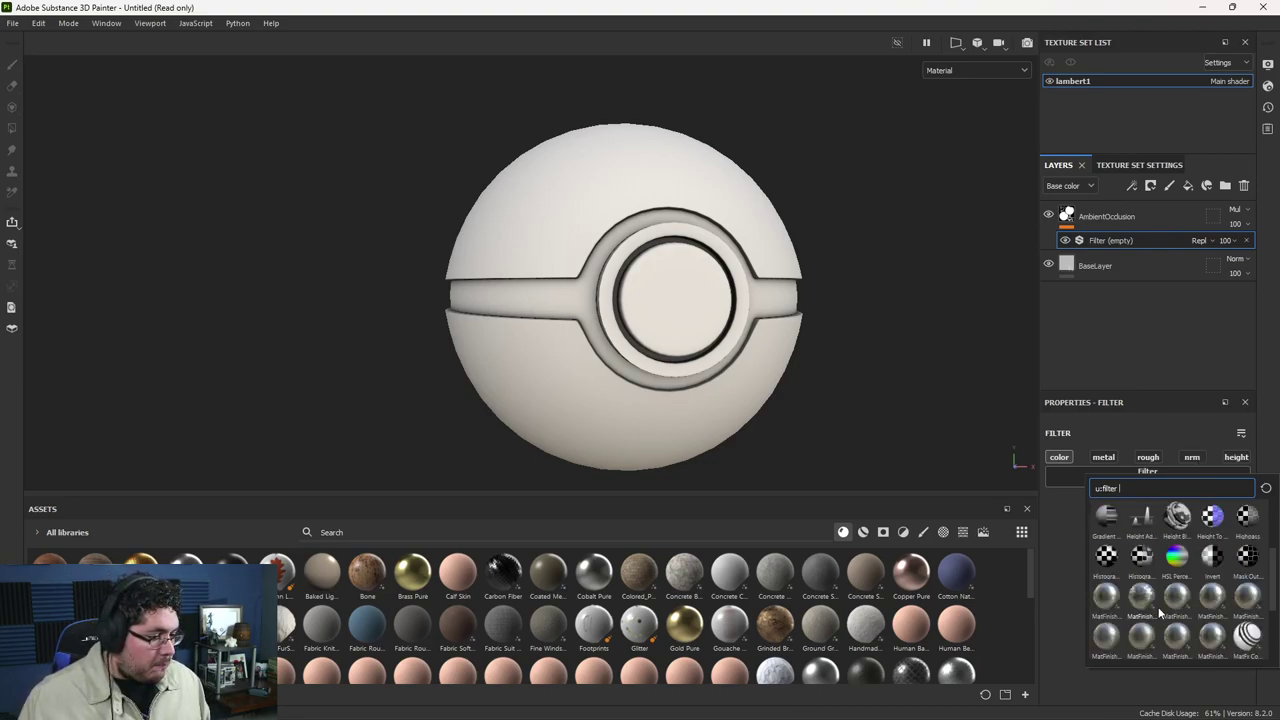
pyautogui.click(1140, 560)
pyautogui.moveTo(1243, 543)
pyautogui.mouseDown()
pyautogui.moveTo(1161, 538)
pyautogui.moveTo(1245, 543)
pyautogui.mouseUp()
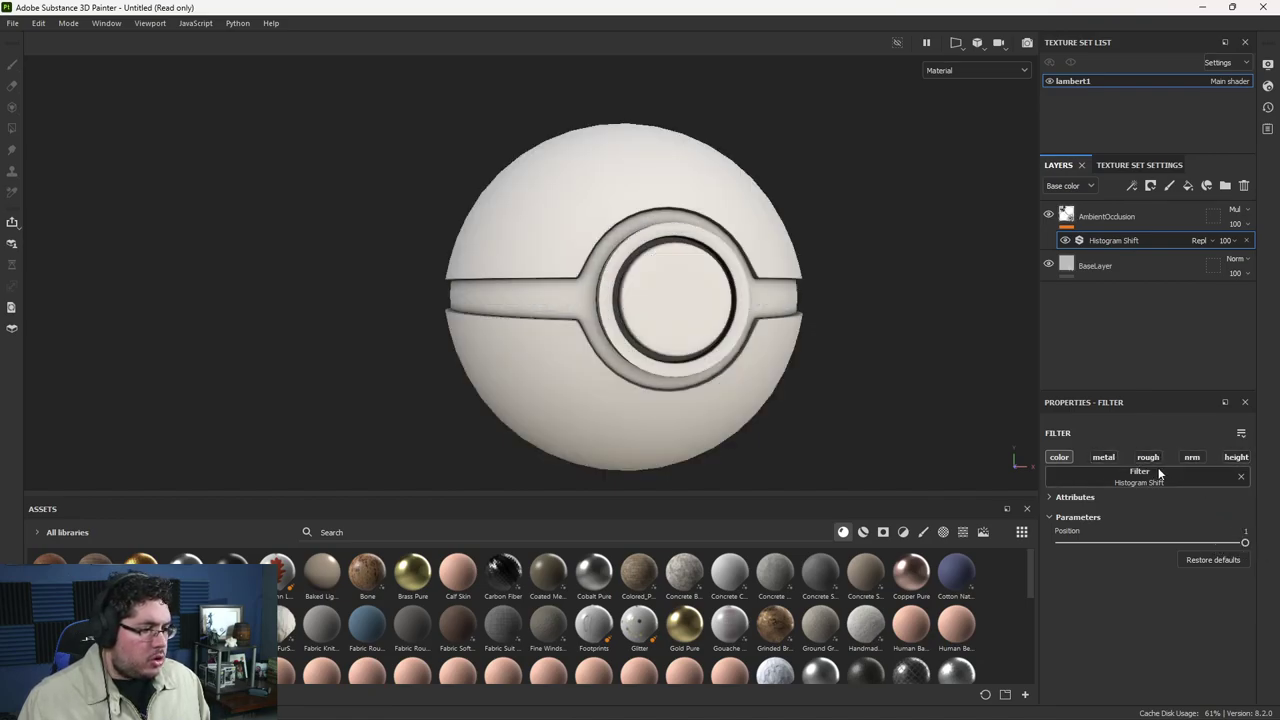
pyautogui.click(1160, 474)
pyautogui.click(1220, 479)
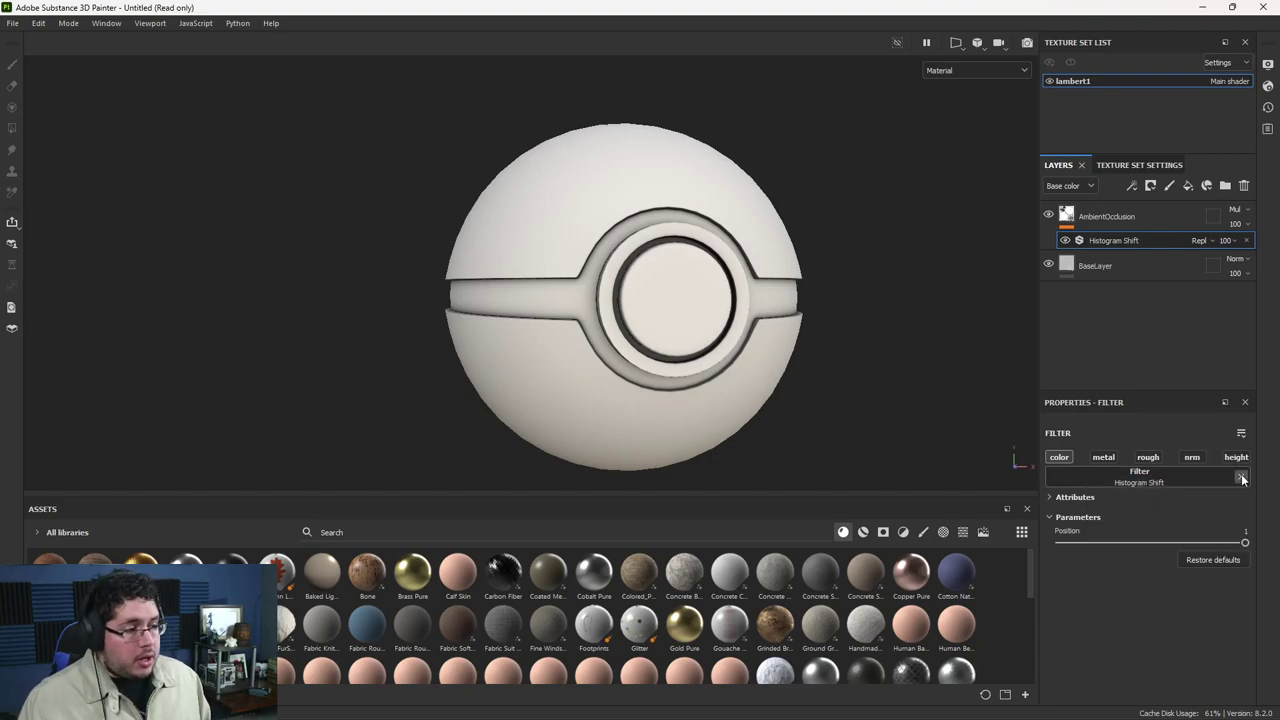
# Step: Remove the Histogram Shift filter and add a black mask to the AmbientOcclusion layer
pyautogui.click(1246, 241)
pyautogui.rightClick(1106, 218)
pyautogui.click(1136, 24)
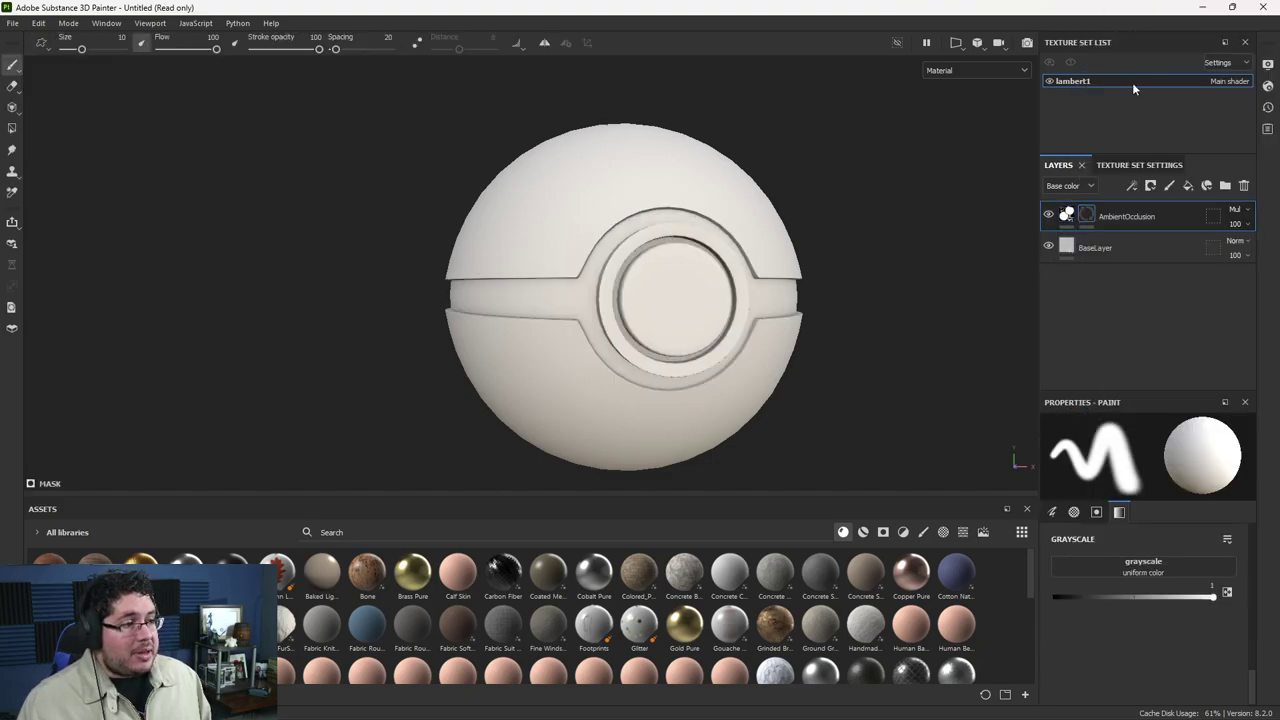
# Step: Add a filter to the AmbientOcclusion layer's mask and open the list of available filters
pyautogui.rightClick(1089, 218)
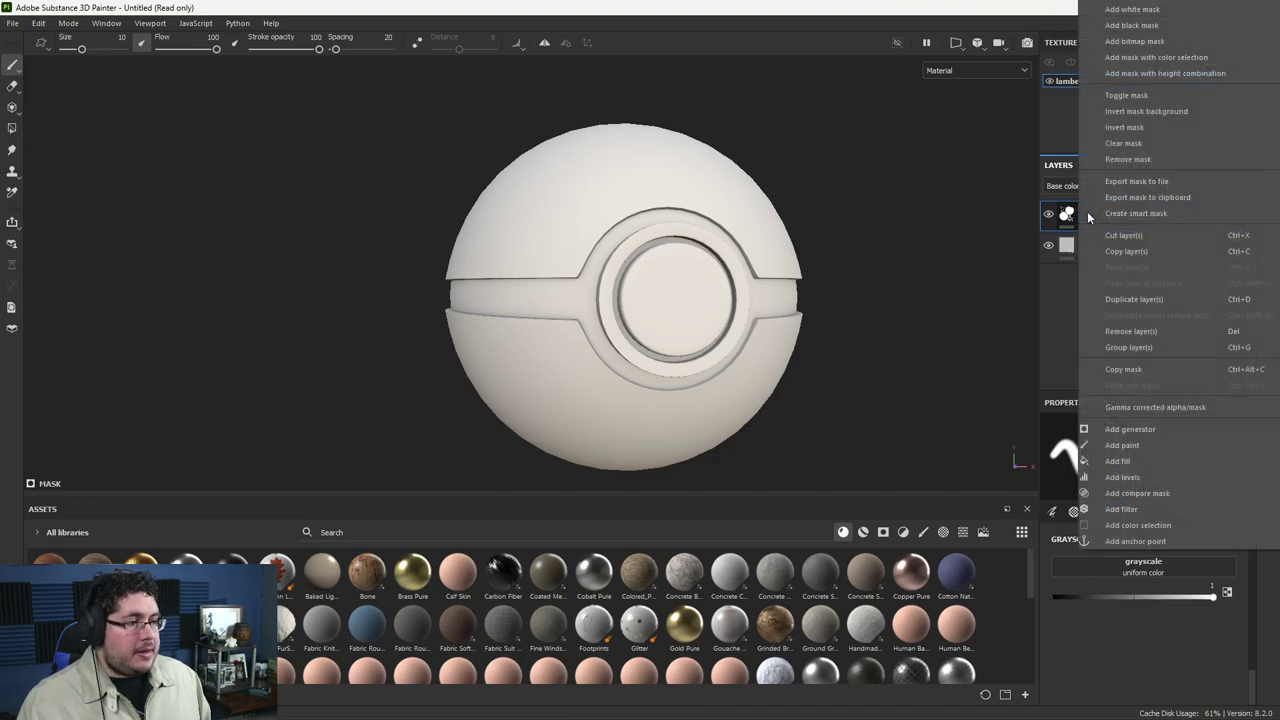
pyautogui.click(1136, 507)
pyautogui.click(1137, 464)
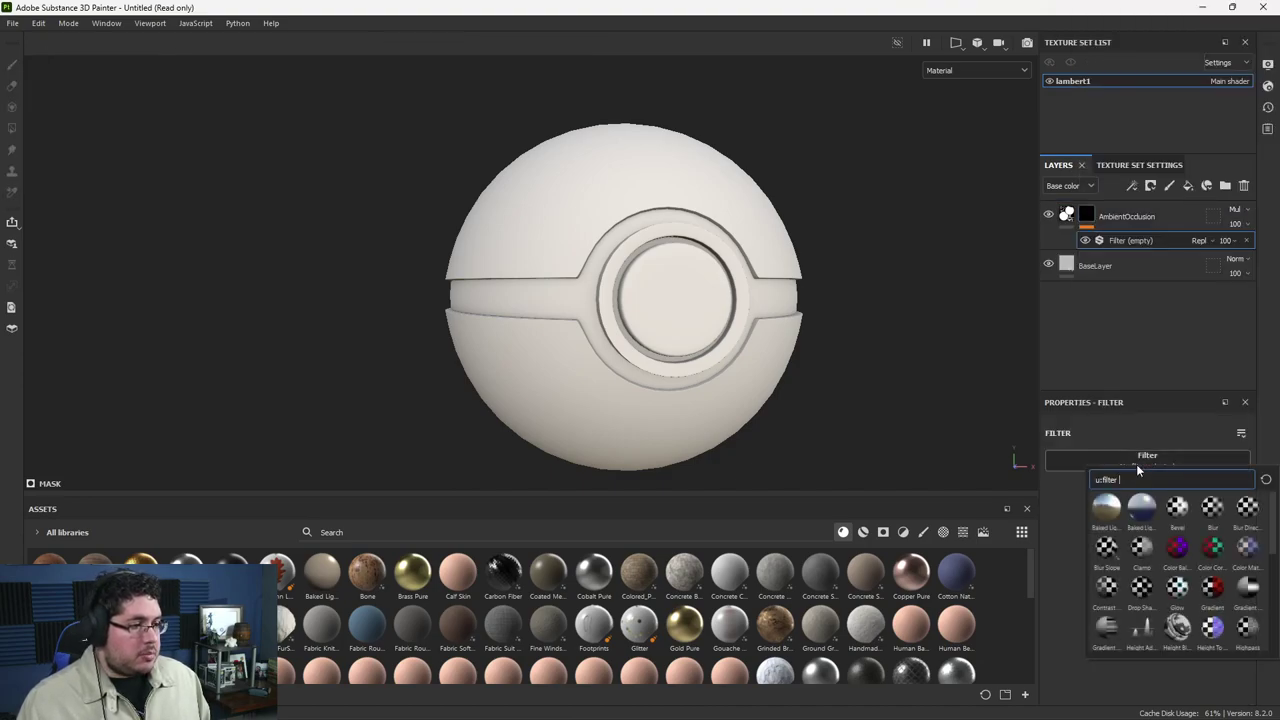
# Step: Delete the AmbientOcclusion layer together with its mask and empty filter
pyautogui.click(1086, 218)
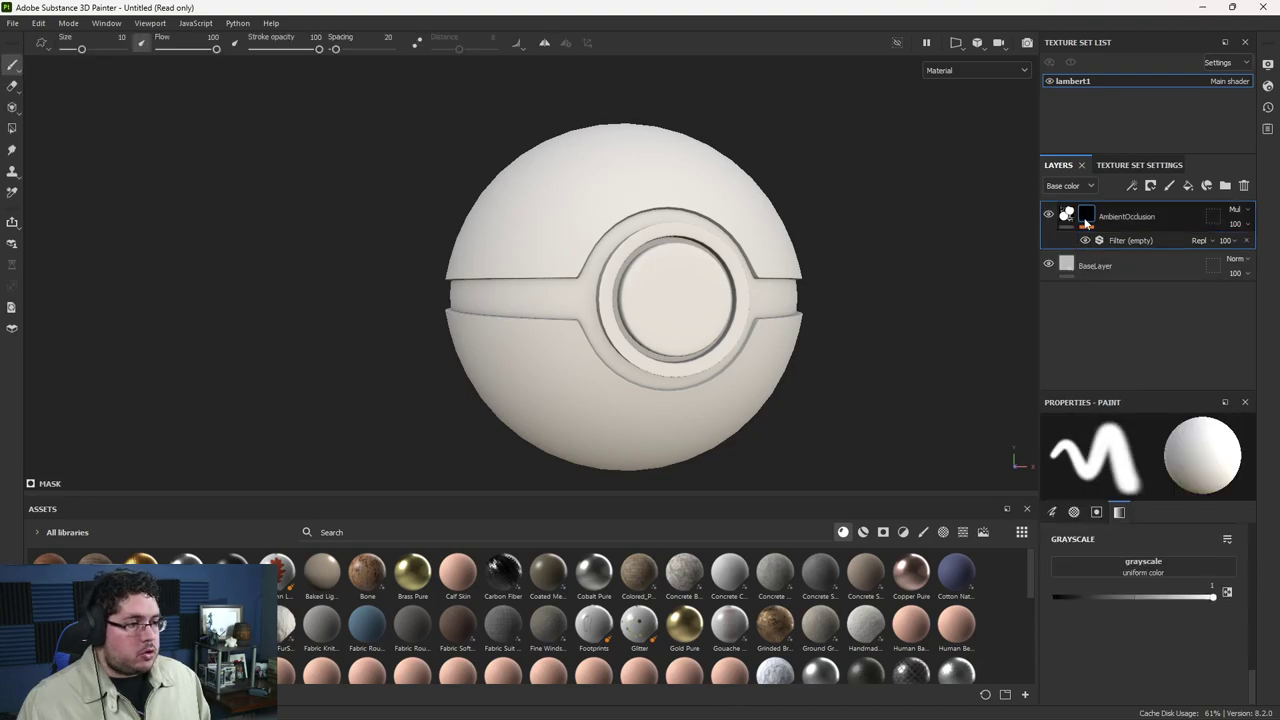
pyautogui.rightClick(1084, 217)
pyautogui.click(1050, 218)
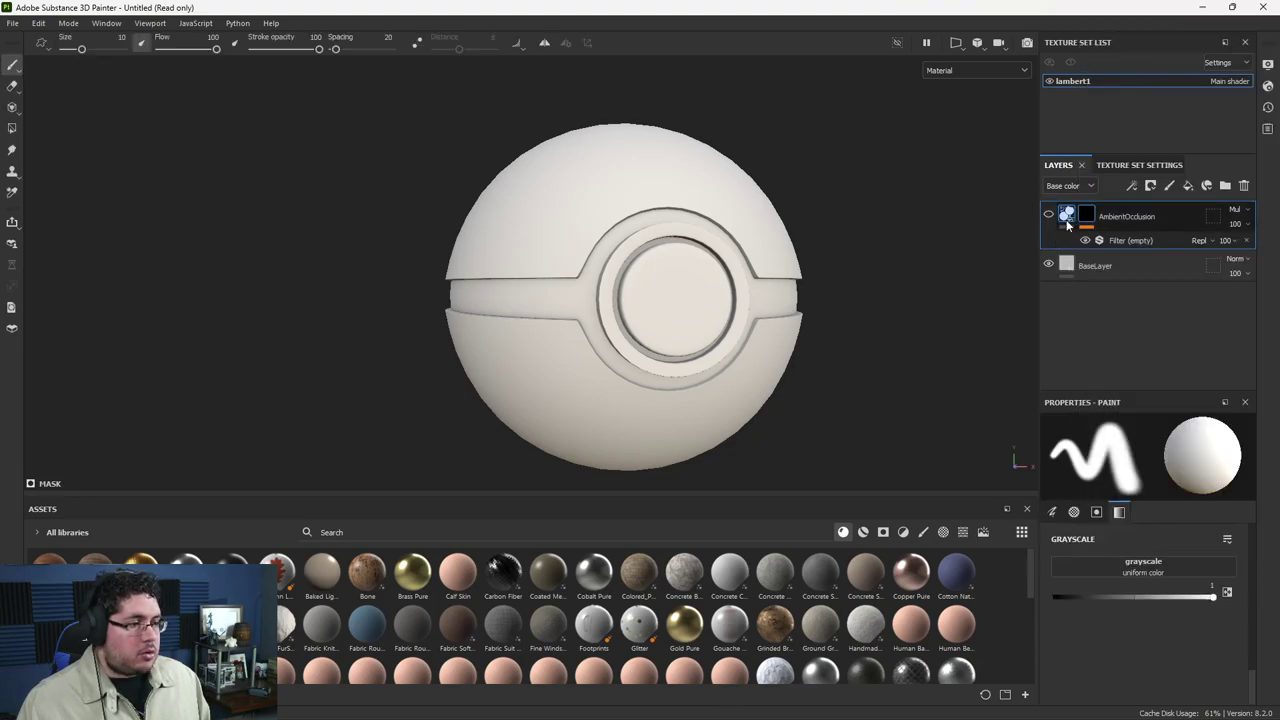
pyautogui.click(1068, 219)
pyautogui.click(1087, 219)
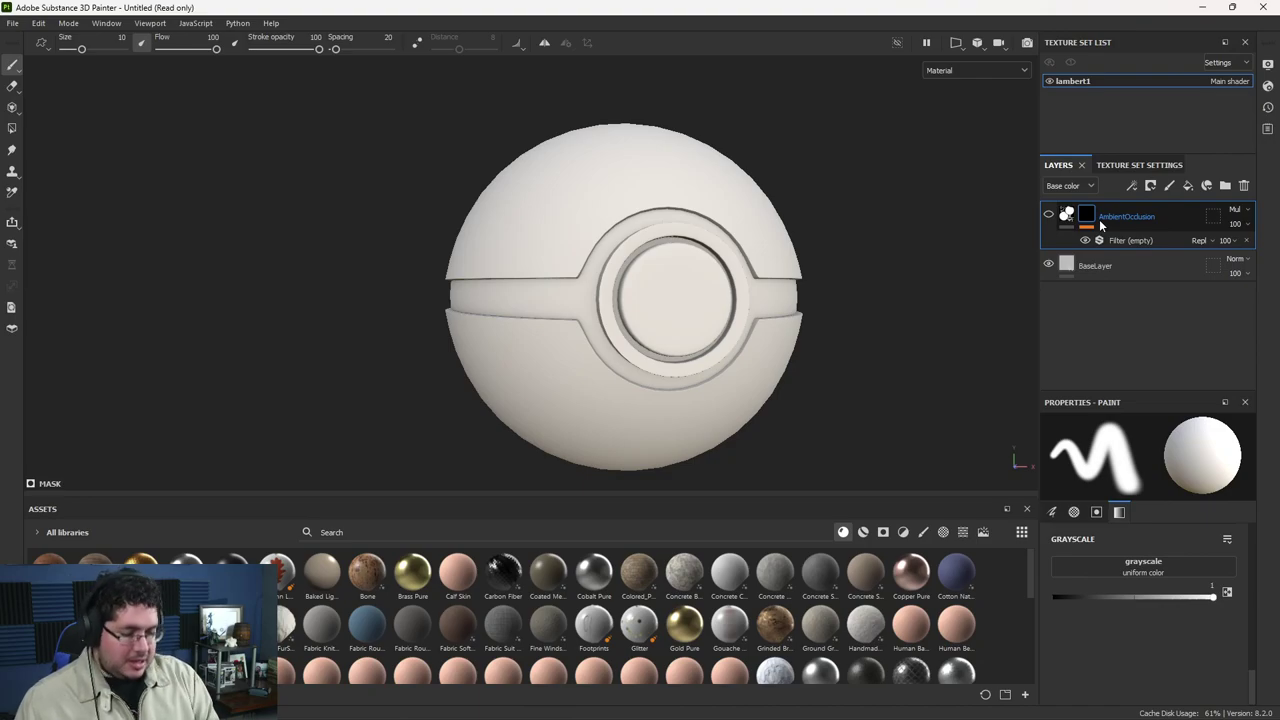
pyautogui.press('Delete')
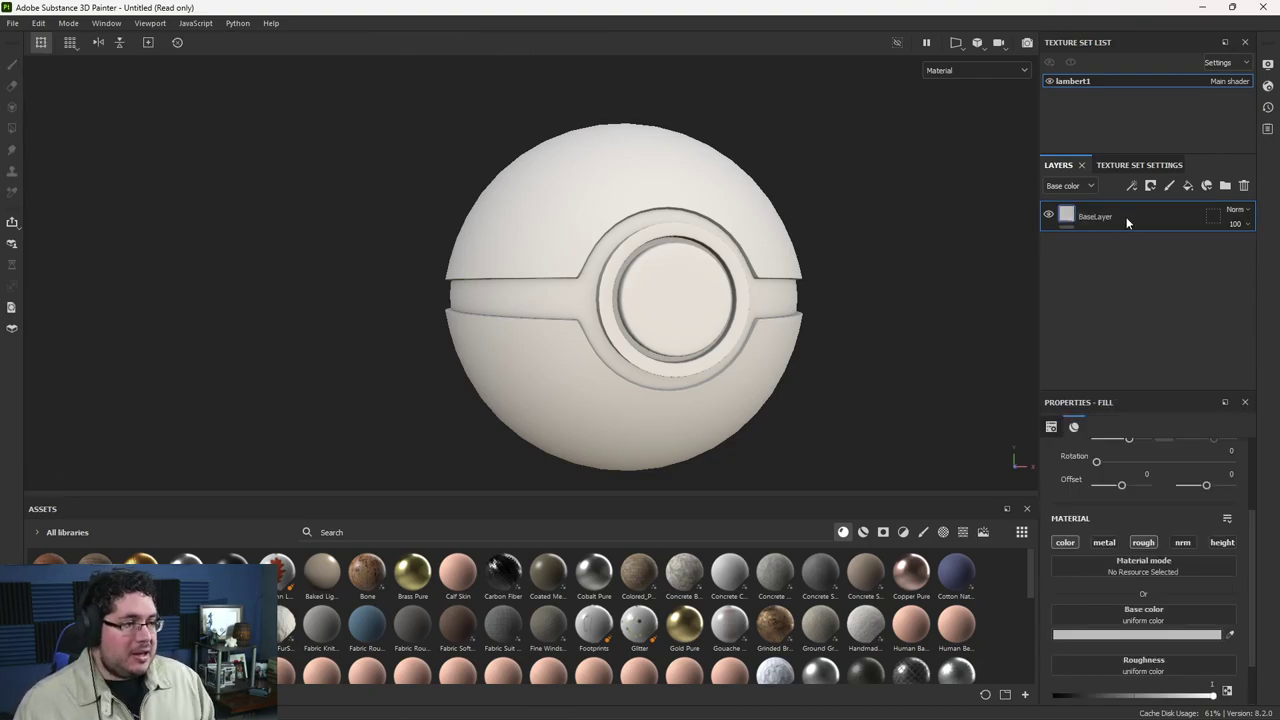
# Step: Add a fill layer above BaseLayer with only the color channel active and set its base color to black
pyautogui.click(1188, 185)
pyautogui.click(1104, 542)
pyautogui.click(1143, 542)
pyautogui.click(1182, 542)
pyautogui.click(1222, 542)
pyautogui.click(1164, 634)
pyautogui.moveTo(1040, 625); pyautogui.dragTo(1010, 645)
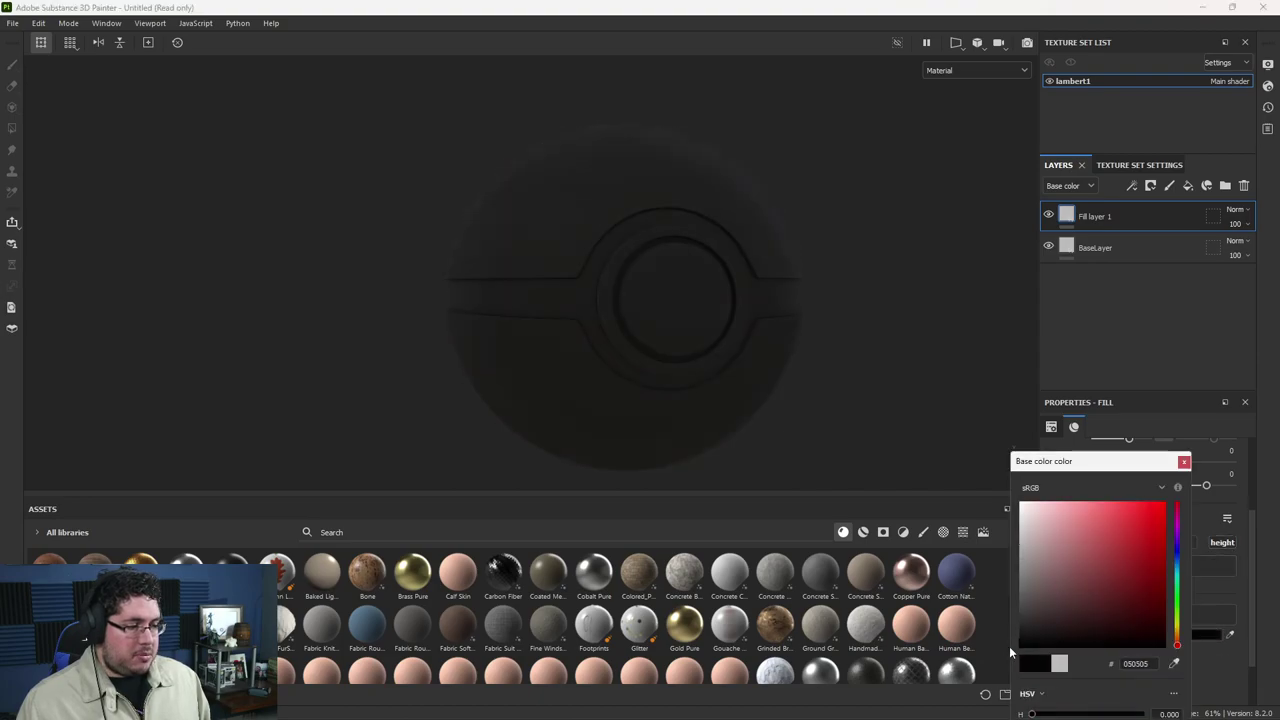
pyautogui.click(1185, 463)
# Step: Add a black mask to the black fill layer and fill the mask with the baked ambient occlusion mesh map
pyautogui.rightClick(1093, 217)
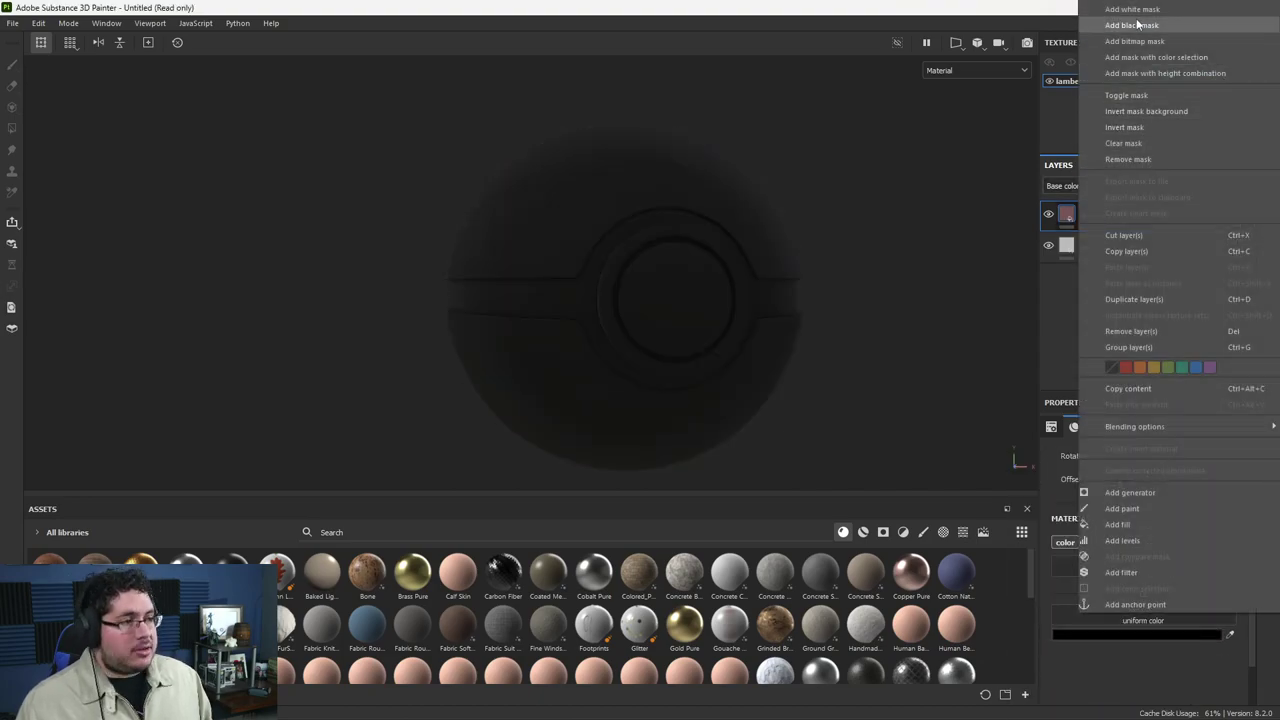
pyautogui.click(1132, 25)
pyautogui.rightClick(1089, 205)
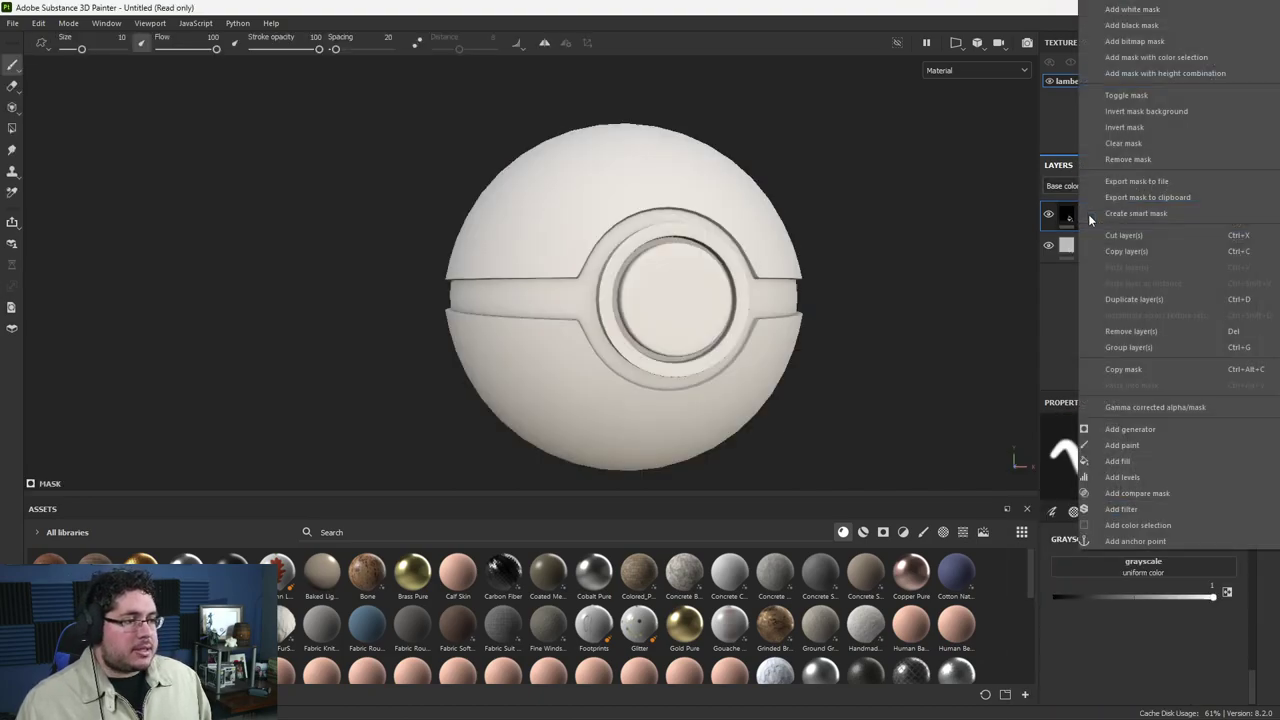
pyautogui.click(1131, 464)
pyautogui.click(1148, 553)
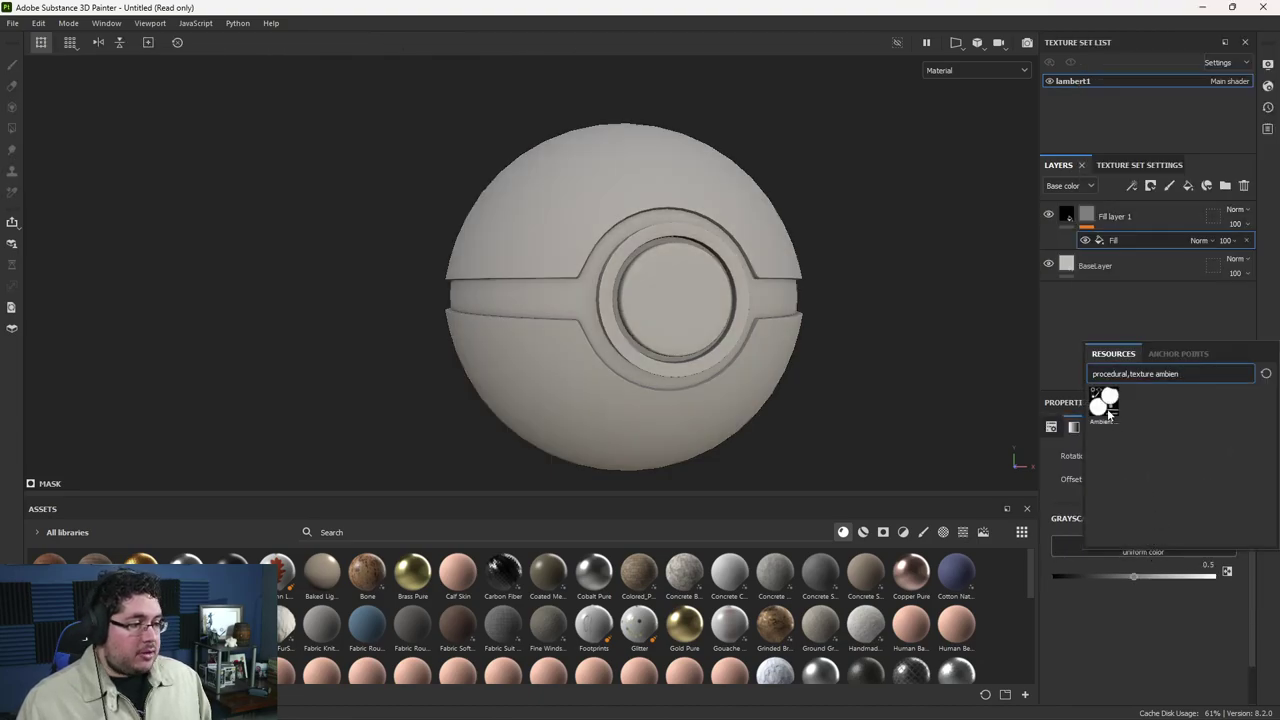
pyautogui.click(1106, 405)
pyautogui.keyDown('alt'); pyautogui.moveTo(683, 253); pyautogui.dragTo(640, 246); pyautogui.keyUp('alt')
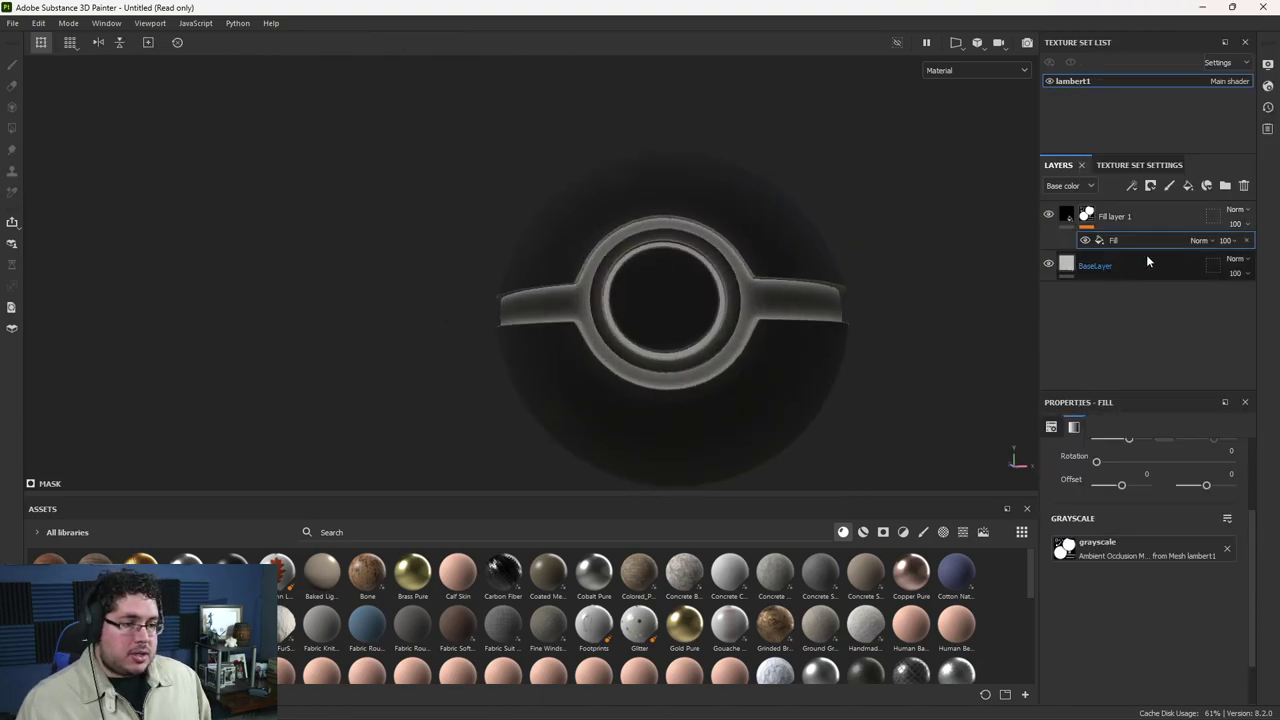
# Step: Add an inverted Levels effect to the black fill layer's mask, setting the input black point to 0.208 and the midtone to 8.933
pyautogui.rightClick(1087, 215)
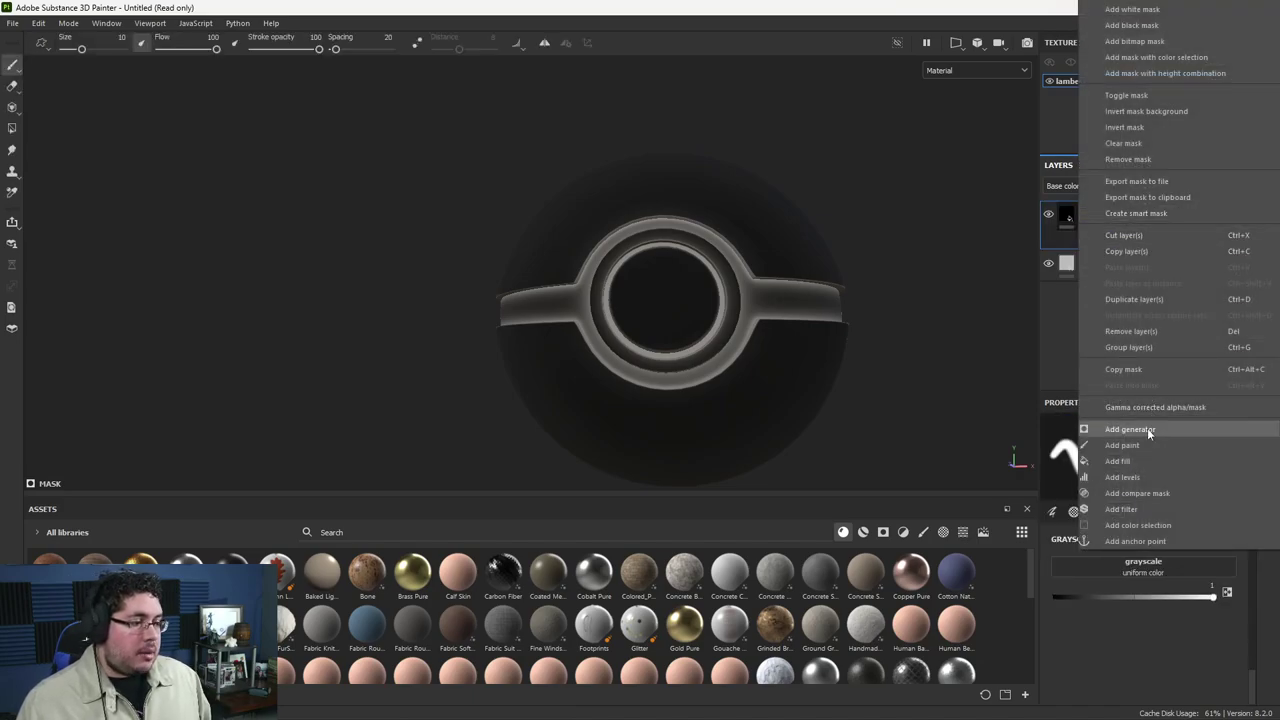
pyautogui.click(1122, 477)
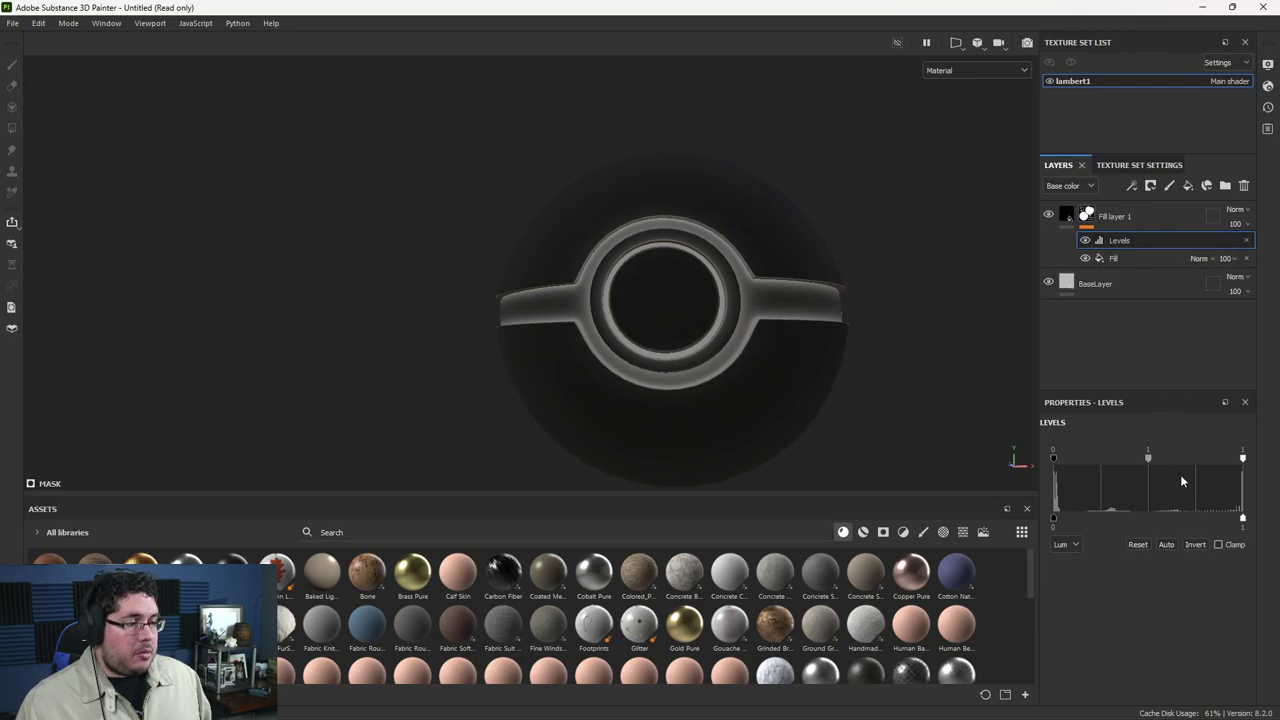
pyautogui.click(1196, 544)
pyautogui.moveTo(1148, 458); pyautogui.dragTo(1195, 456)
pyautogui.moveTo(1063, 460); pyautogui.dragTo(1092, 457)
pyautogui.moveTo(1196, 457); pyautogui.dragTo(1204, 454)
pyautogui.keyDown('alt'); pyautogui.moveTo(954, 366); pyautogui.dragTo(860, 362); pyautogui.keyUp('alt')
pyautogui.keyDown('alt'); pyautogui.moveTo(860, 362); pyautogui.dragTo(1126, 508, button='right'); pyautogui.keyUp('alt')
pyautogui.keyDown('alt'); pyautogui.moveTo(770, 322); pyautogui.dragTo(849, 320); pyautogui.keyUp('alt')
pyautogui.keyDown('alt'); pyautogui.moveTo(849, 320); pyautogui.dragTo(1054, 403, button='right'); pyautogui.keyUp('alt')
pyautogui.keyDown('alt'); pyautogui.moveTo(1054, 403); pyautogui.dragTo(1013, 393); pyautogui.keyUp('alt')
# Step: Raise the Levels output black value to 0.275 and check the softened shading on the ball up close
pyautogui.moveTo(1242, 460); pyautogui.dragTo(1274, 463)
pyautogui.moveTo(1053, 520); pyautogui.dragTo(1103, 497)
pyautogui.keyDown('alt'); pyautogui.moveTo(871, 294); pyautogui.dragTo(600, 226, button='right'); pyautogui.keyUp('alt')
pyautogui.keyDown('alt'); pyautogui.moveTo(600, 226); pyautogui.dragTo(720, 240); pyautogui.keyUp('alt')
pyautogui.keyDown('alt'); pyautogui.moveTo(720, 240); pyautogui.dragTo(840, 349, button='right'); pyautogui.keyUp('alt')
pyautogui.moveTo(817, 325)
pyautogui.keyDown('alt'); pyautogui.mouseDown()
pyautogui.moveTo(766, 320)
pyautogui.moveTo(830, 340)
pyautogui.mouseUp(); pyautogui.keyUp('alt')
pyautogui.keyDown('alt'); pyautogui.moveTo(830, 340); pyautogui.dragTo(912, 385, button='right'); pyautogui.keyUp('alt')
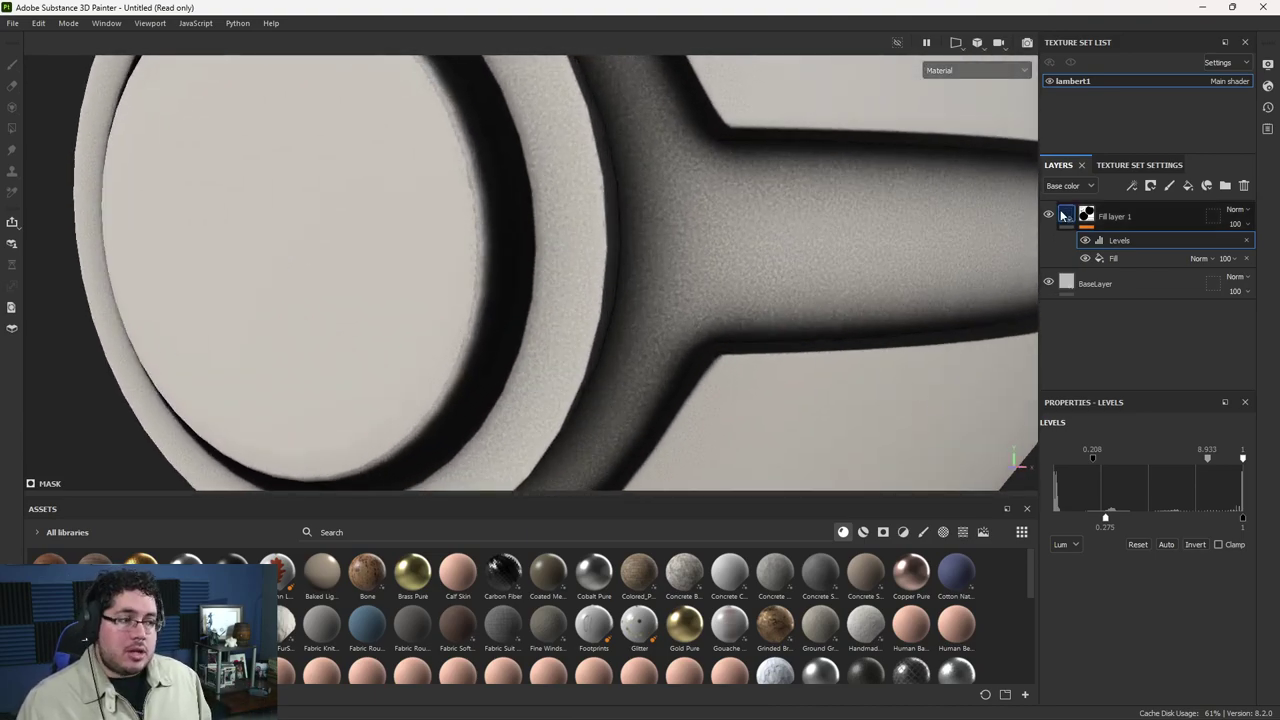
# Step: Add a Blur Slope filter above the Levels effect in the black fill layer's mask
pyautogui.rightClick(1090, 213)
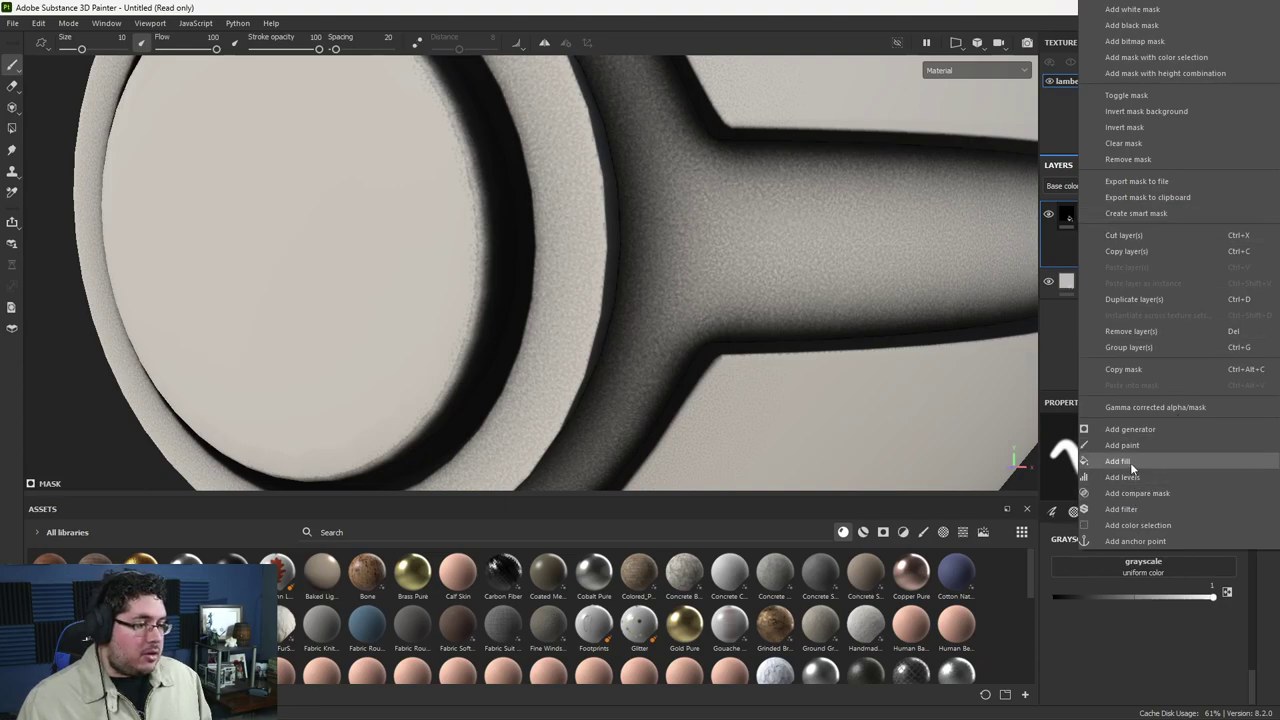
pyautogui.click(1134, 506)
pyautogui.click(1130, 464)
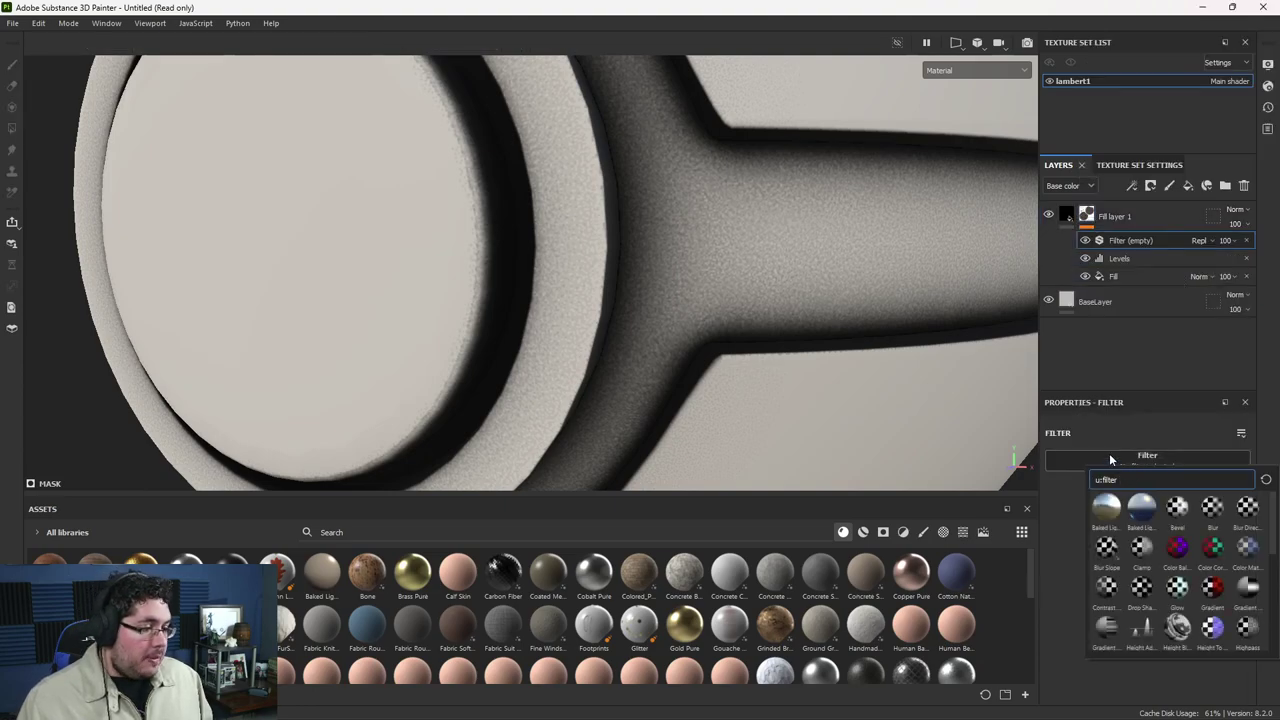
pyautogui.click(1106, 547)
pyautogui.scroll(-5, 880, 309)
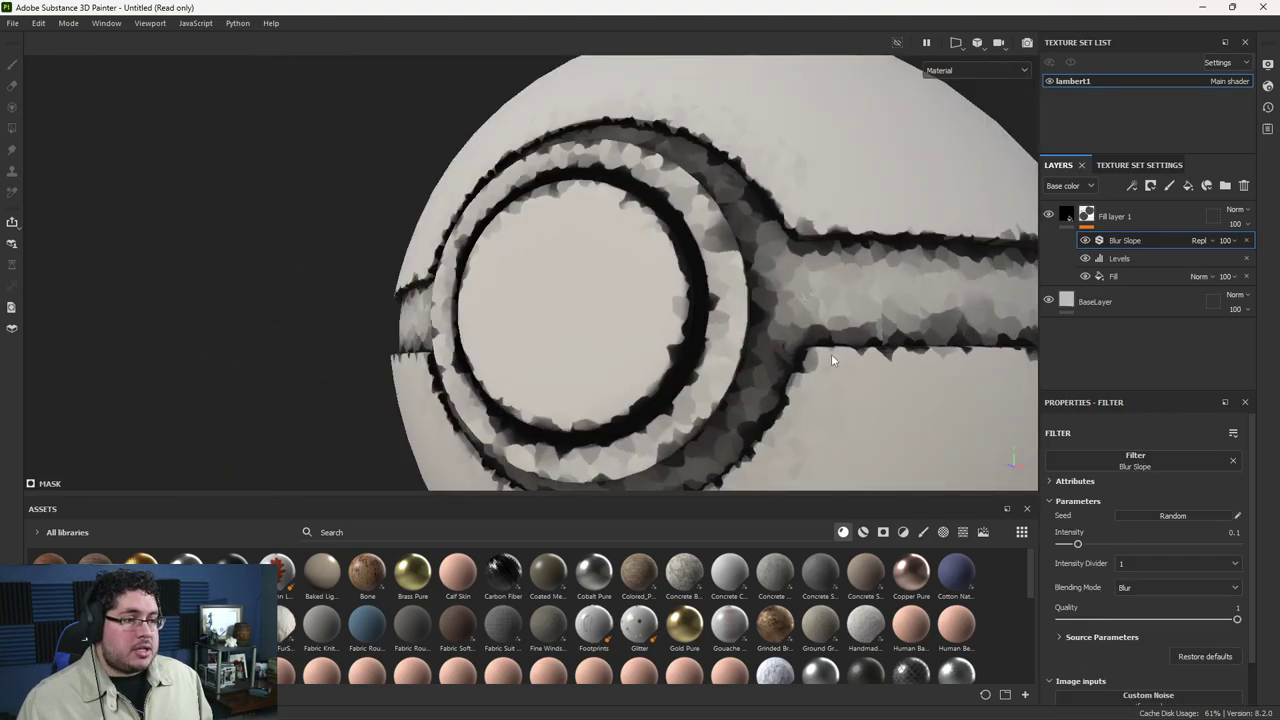
pyautogui.scroll(-2, 680, 257)
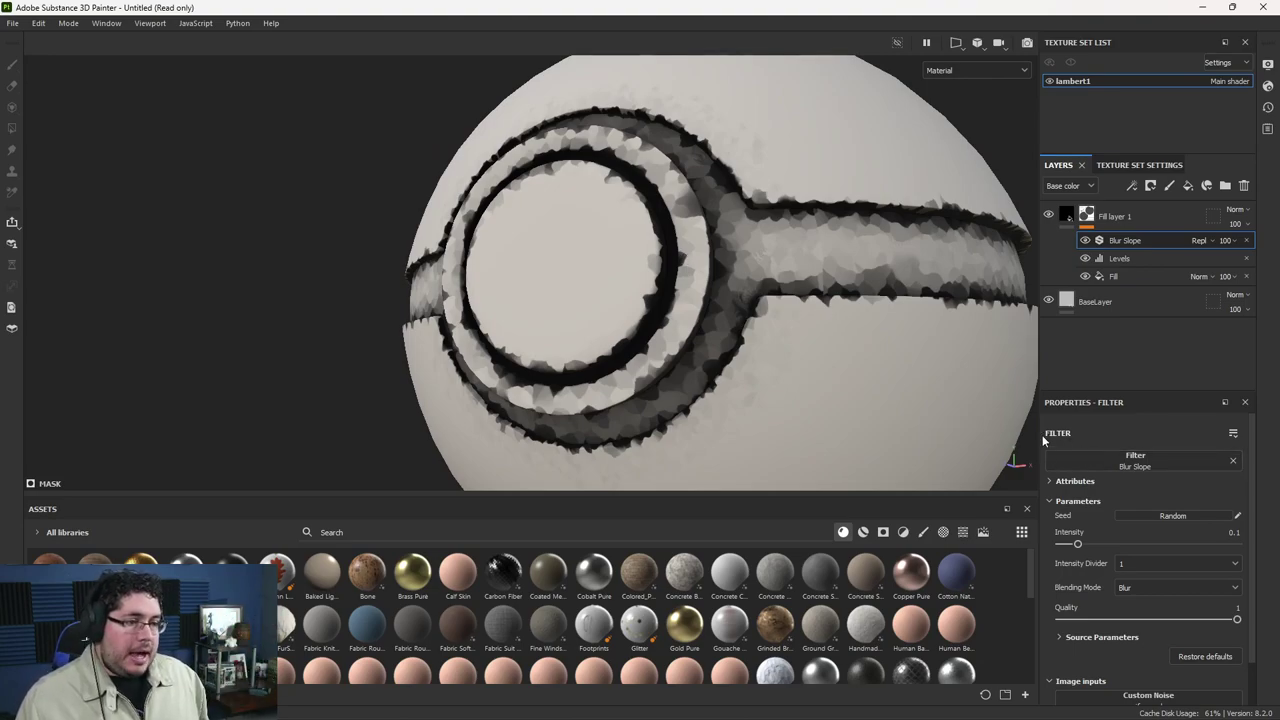
# Step: Reduce the Blur Slope filter's intensity to 0.004 and inspect the shadow edges up close
pyautogui.moveTo(1077, 544); pyautogui.dragTo(1062, 545)
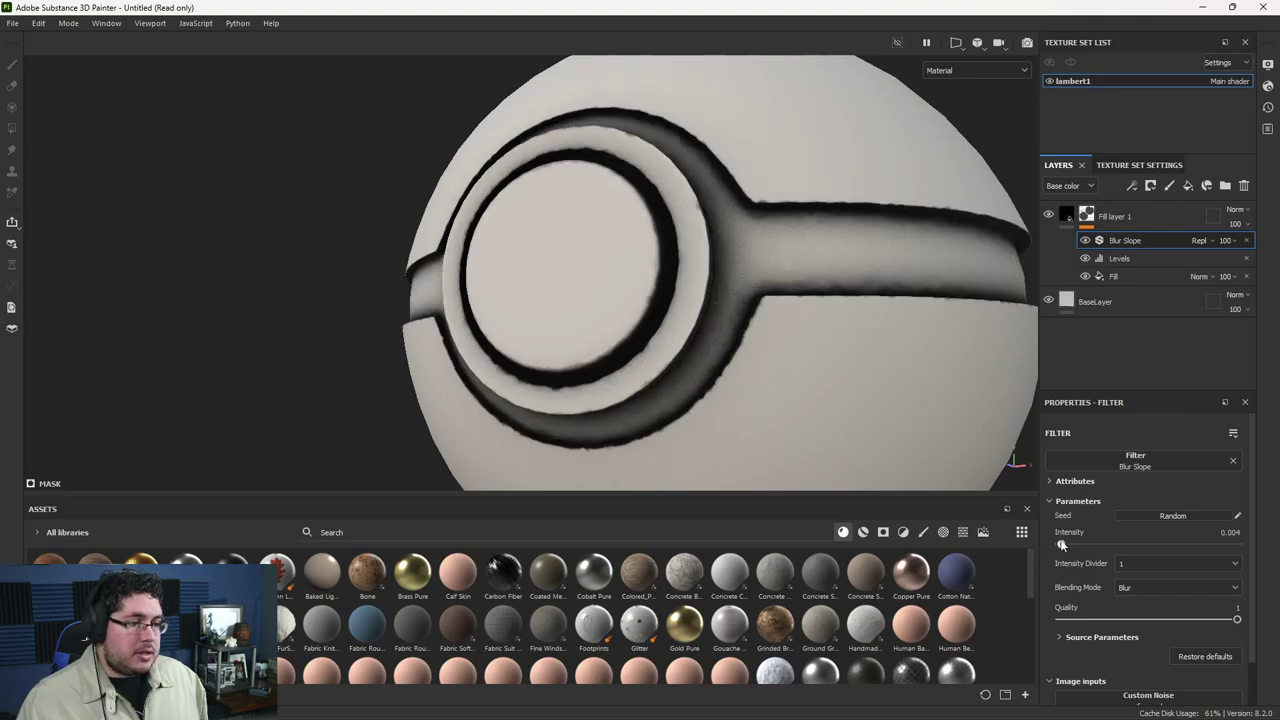
pyautogui.scroll(3, 977, 411)
pyautogui.keyDown('alt'); pyautogui.moveTo(977, 411); pyautogui.dragTo(902, 354); pyautogui.keyUp('alt')
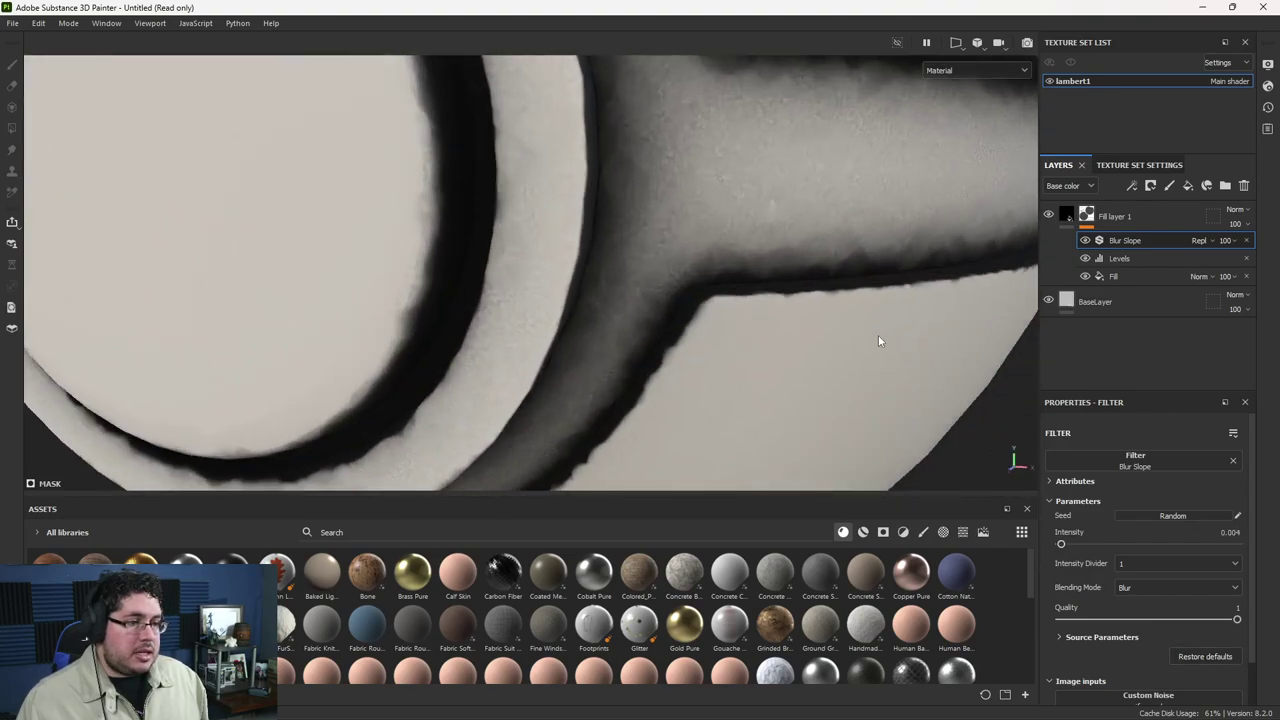
pyautogui.keyDown('alt'); pyautogui.moveTo(902, 354); pyautogui.dragTo(883, 351, button='middle'); pyautogui.keyUp('alt')
pyautogui.keyDown('alt'); pyautogui.moveTo(883, 351); pyautogui.dragTo(832, 385); pyautogui.keyUp('alt')
pyautogui.moveTo(831, 390); pyautogui.dragTo(782, 347, button='middle')
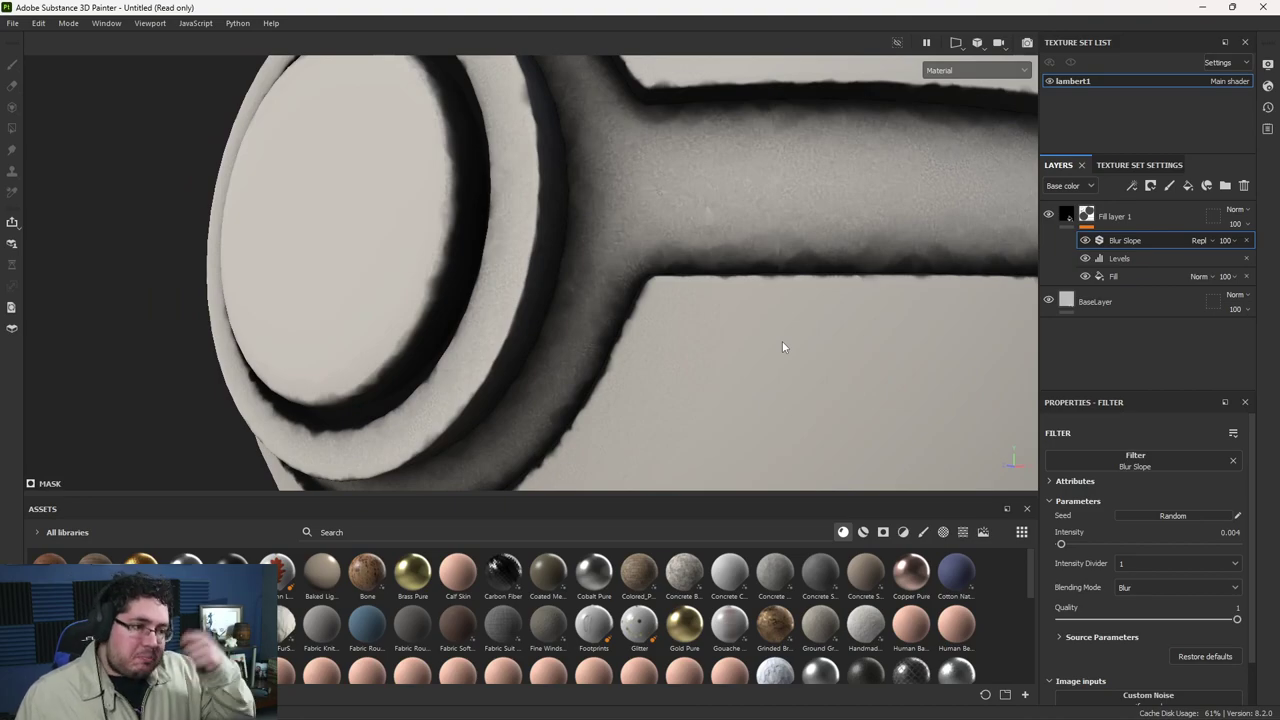
# Step: Try other custom noise and quality values on the Blur Slope filter
pyautogui.scroll(-1, 1084, 589)
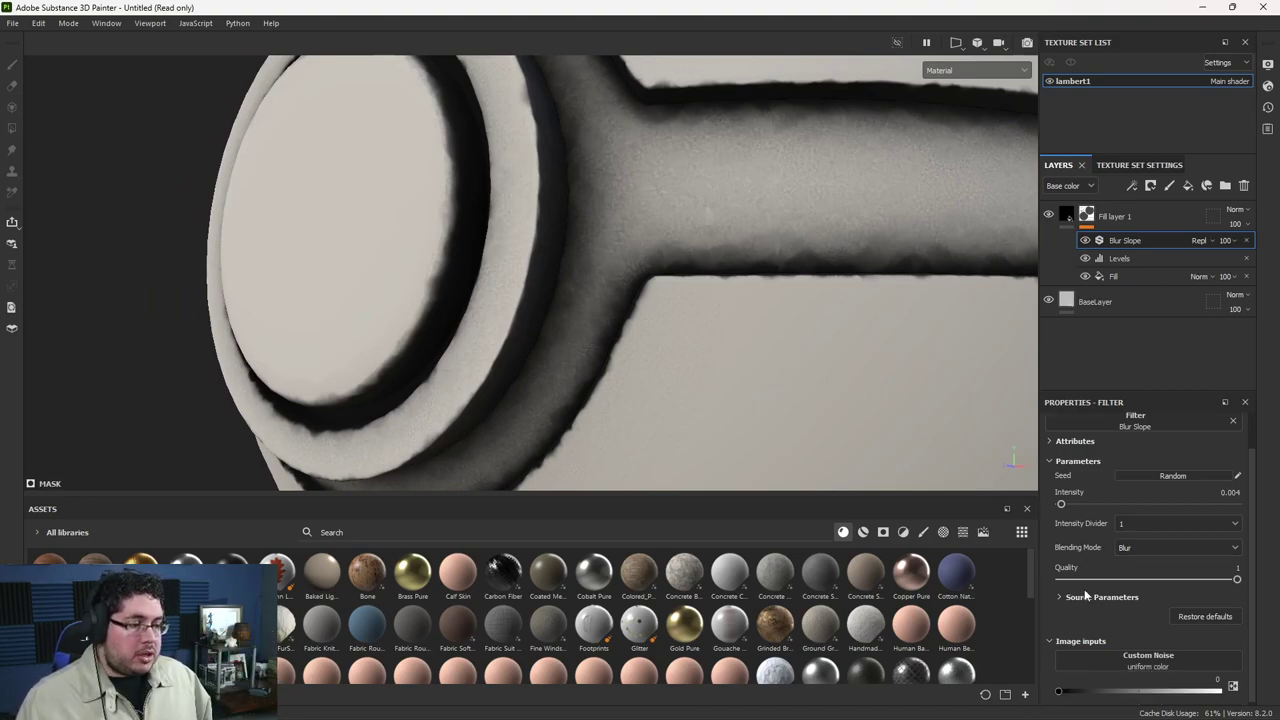
pyautogui.scroll(-1, 1134, 612)
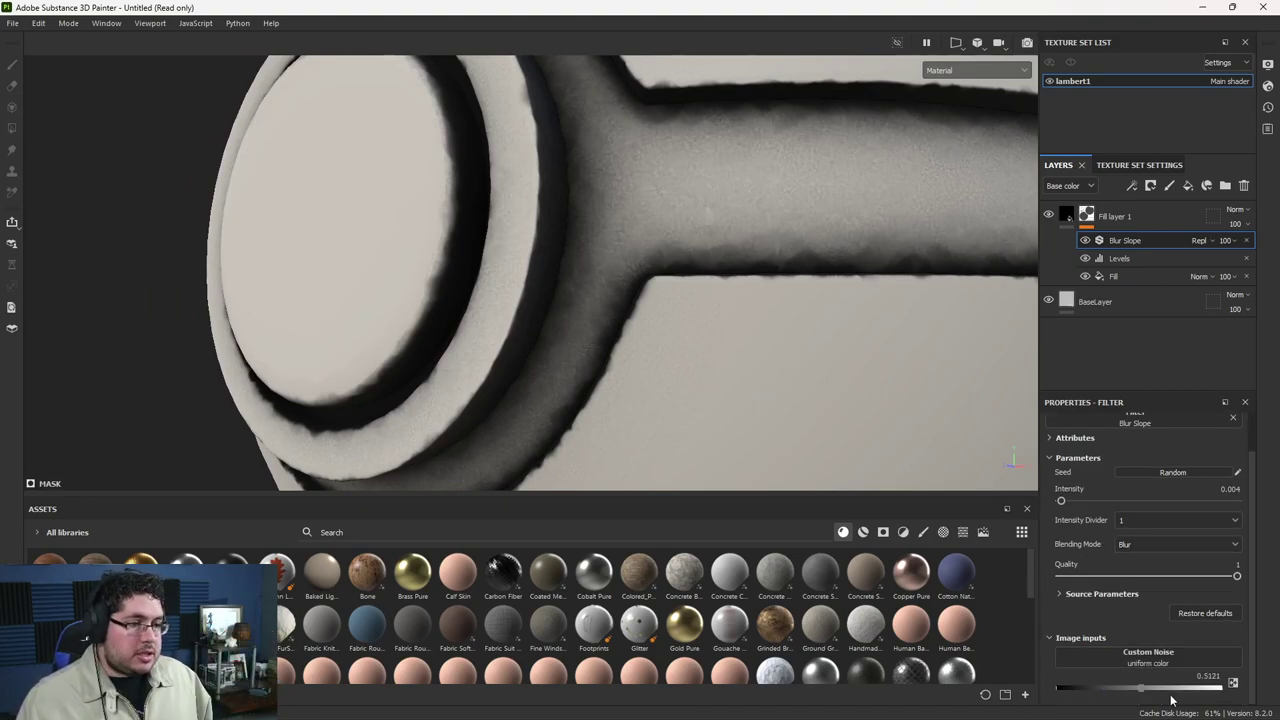
pyautogui.moveTo(1236, 576); pyautogui.dragTo(1175, 577)
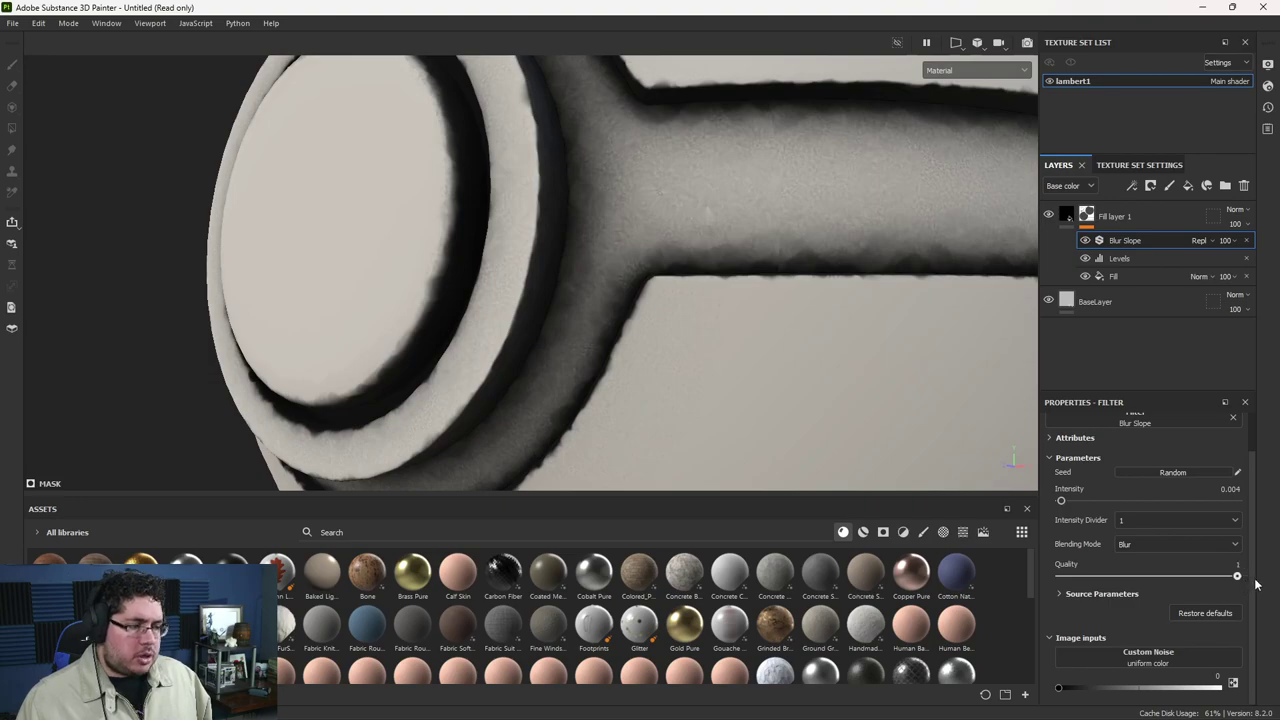
# Step: Set the Blur Slope filter's intensity divider to 10 and its intensity to 0.049
pyautogui.click(1184, 515)
pyautogui.click(1146, 550)
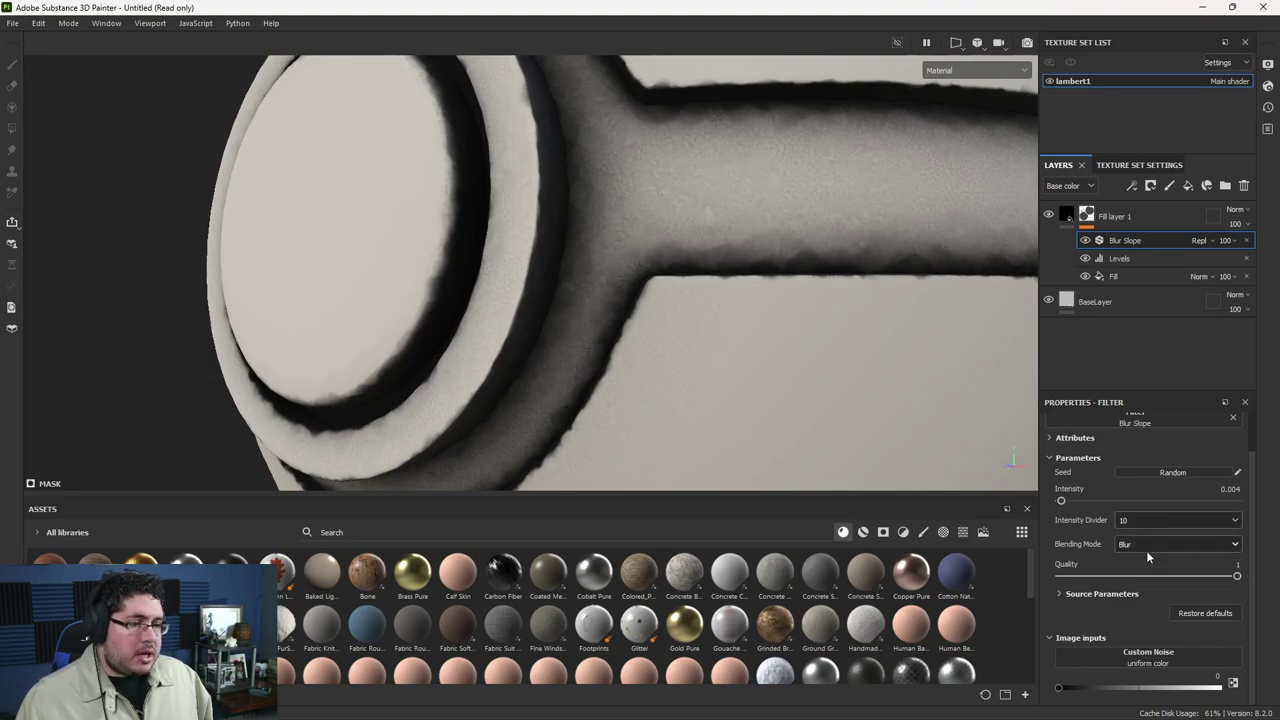
pyautogui.moveTo(1063, 502)
pyautogui.mouseDown()
pyautogui.moveTo(1087, 501)
pyautogui.moveTo(1066, 504)
pyautogui.mouseUp()
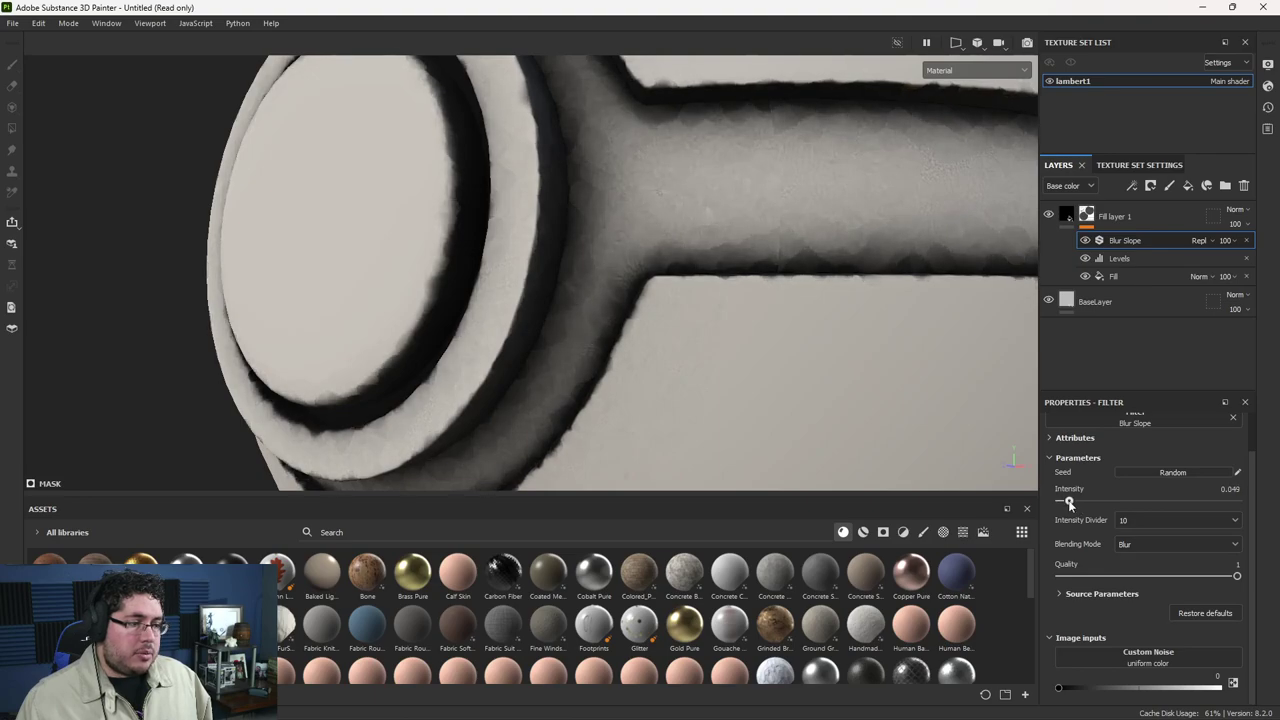
pyautogui.scroll(1, 1124, 512)
pyautogui.keyDown('alt'); pyautogui.moveTo(953, 404); pyautogui.dragTo(798, 440); pyautogui.keyUp('alt')
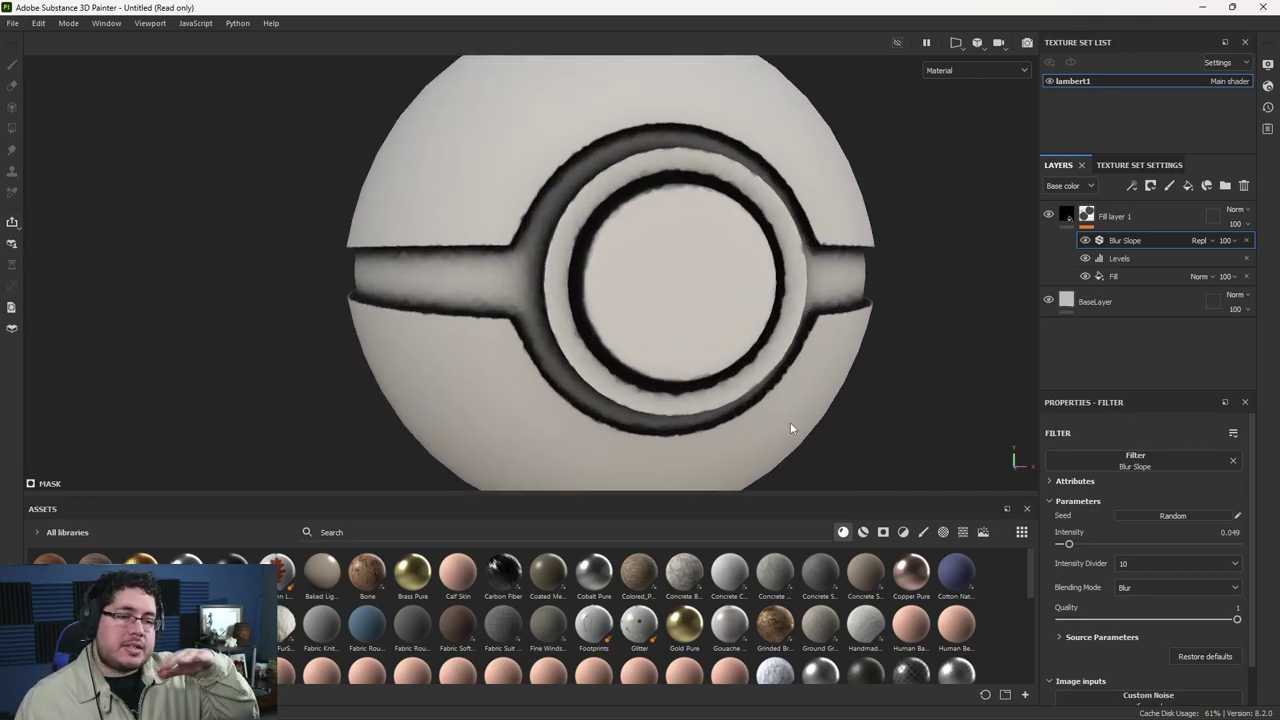
pyautogui.keyDown('alt'); pyautogui.moveTo(801, 413); pyautogui.dragTo(424, 202, button='right'); pyautogui.keyUp('alt')
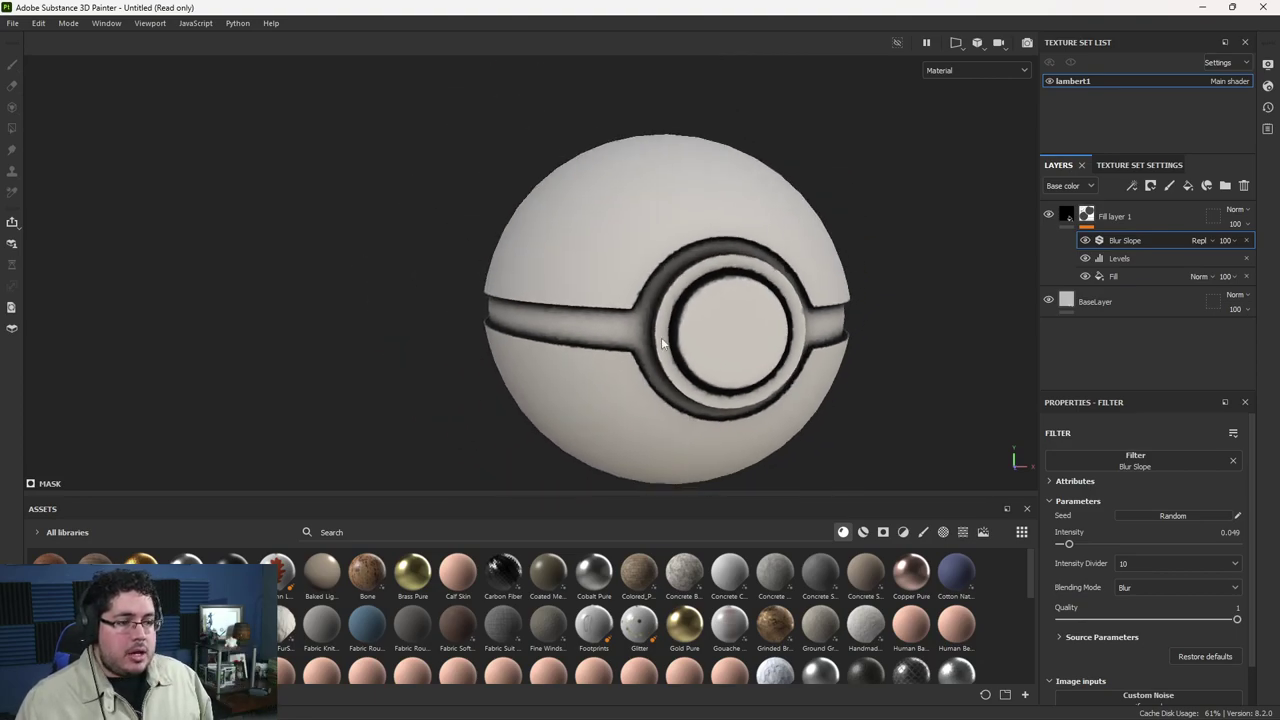
pyautogui.keyDown('alt'); pyautogui.moveTo(662, 340); pyautogui.dragTo(610, 305); pyautogui.keyUp('alt')
pyautogui.keyDown('alt'); pyautogui.moveTo(705, 375); pyautogui.dragTo(654, 323, button='middle'); pyautogui.keyUp('alt')
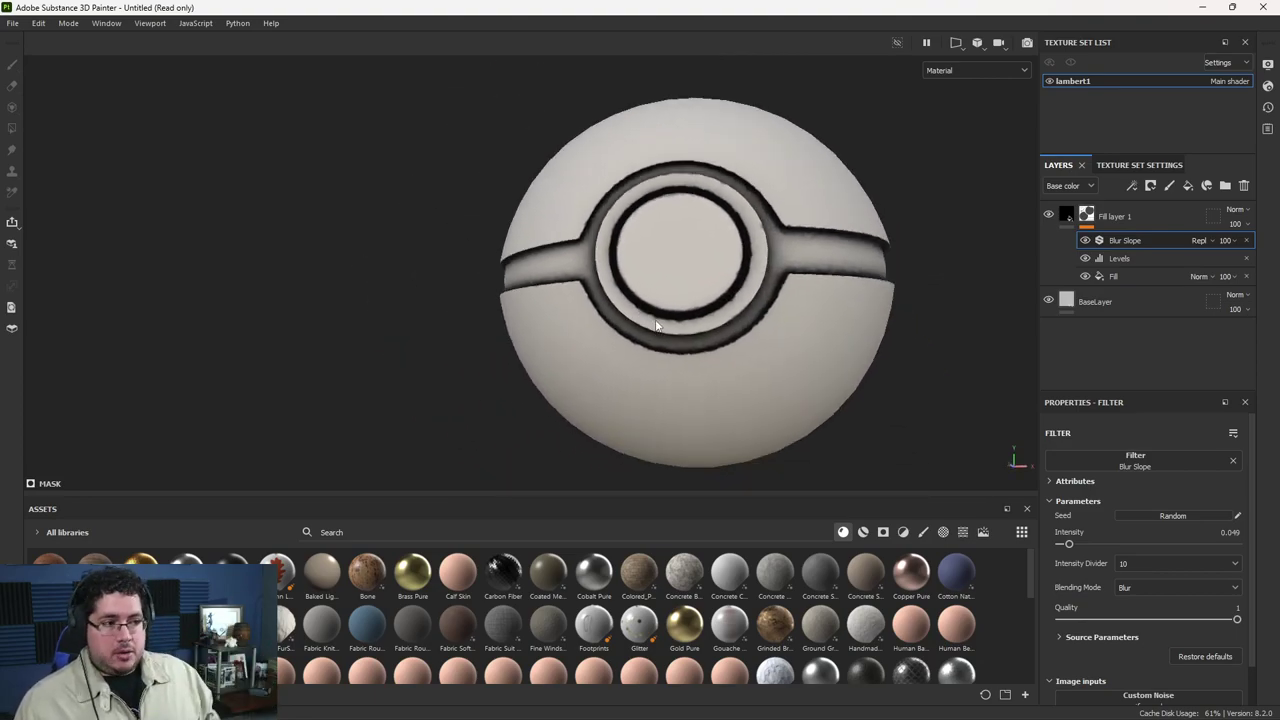
# Step: Rename the black fill layer as ambientocclusion
pyautogui.doubleClick(1129, 217)
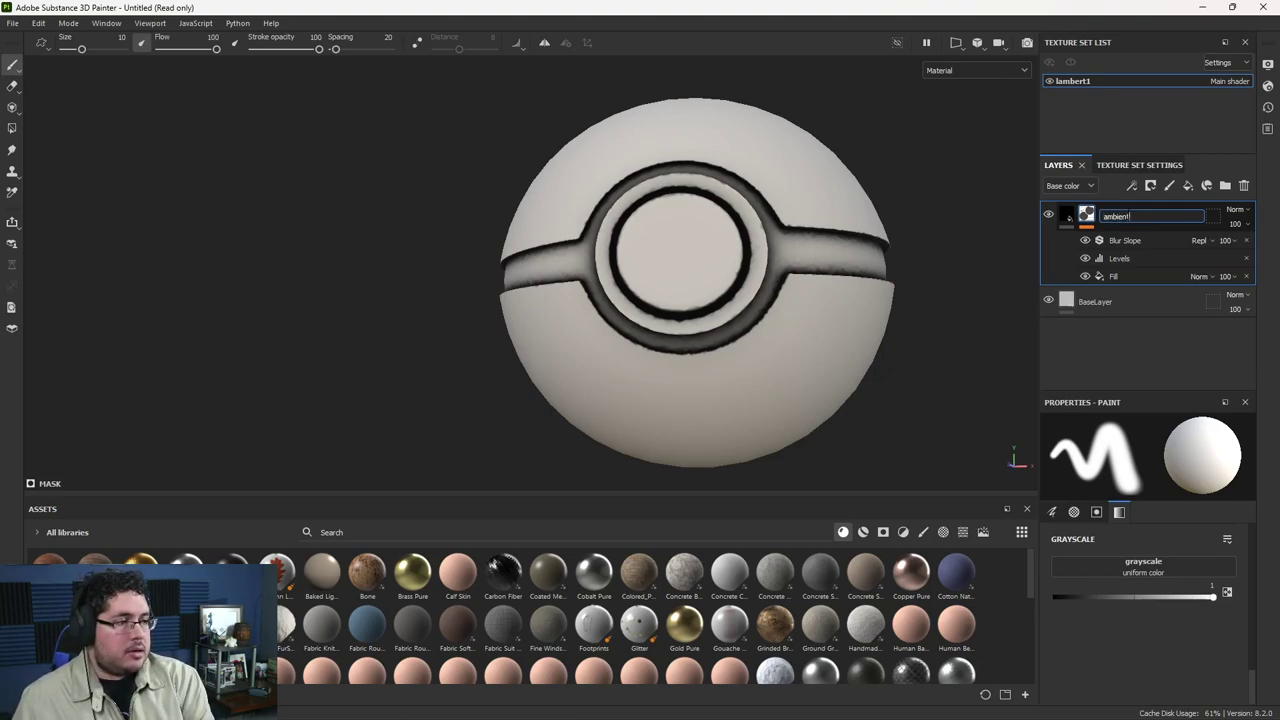
pyautogui.press('Return')
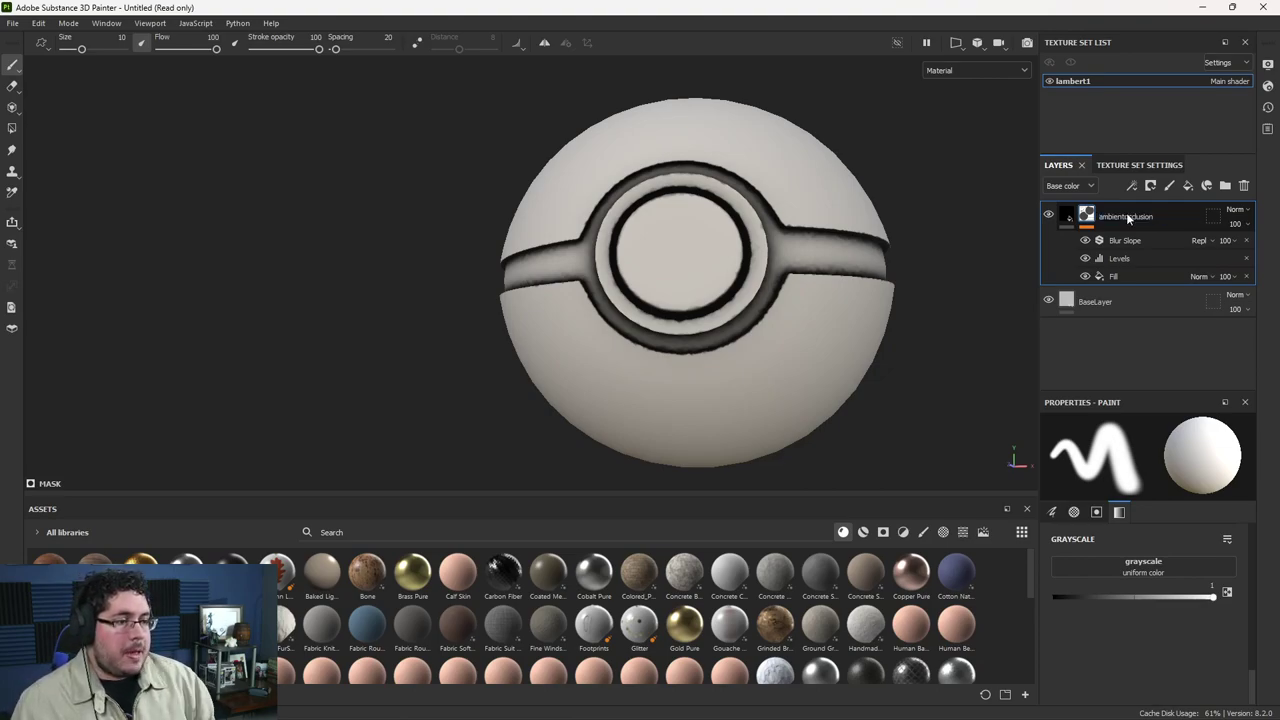
pyautogui.keyDown('alt'); pyautogui.moveTo(929, 294); pyautogui.dragTo(942, 342); pyautogui.keyUp('alt')
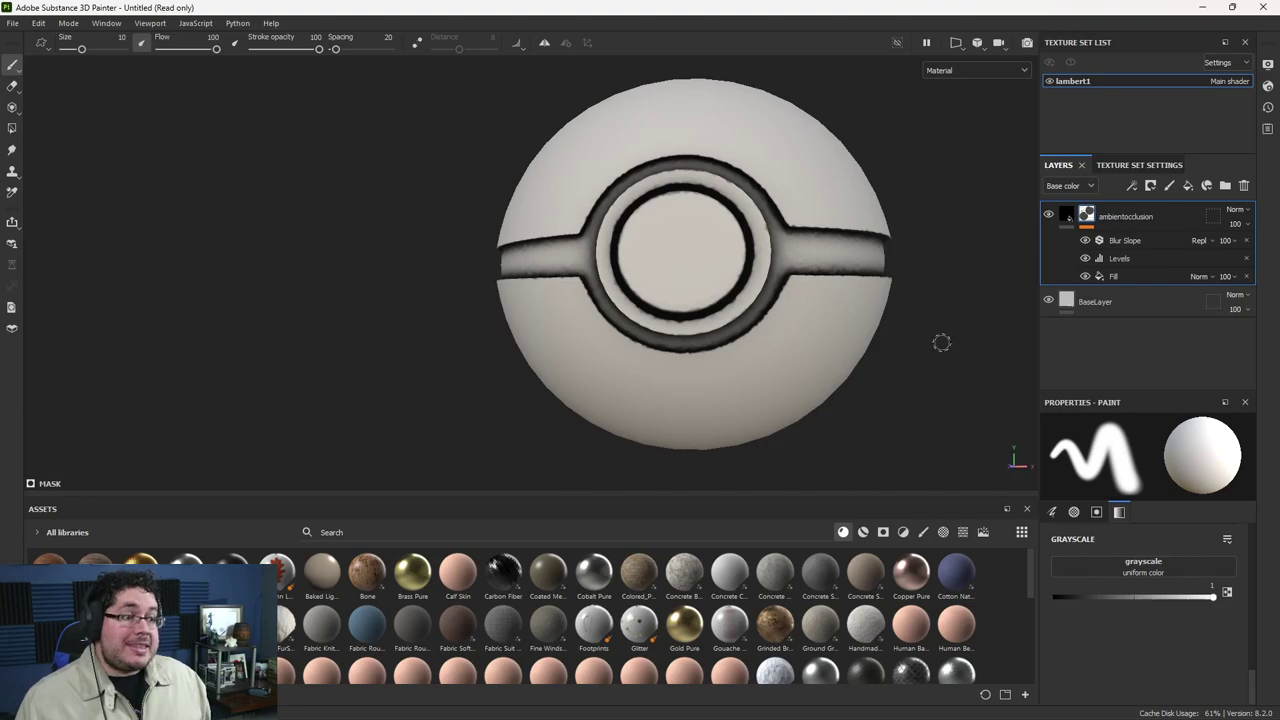
# Step: Add a color-only fill layer above ambientocclusion, set its base color to black and give it a black mask
pyautogui.click(1189, 186)
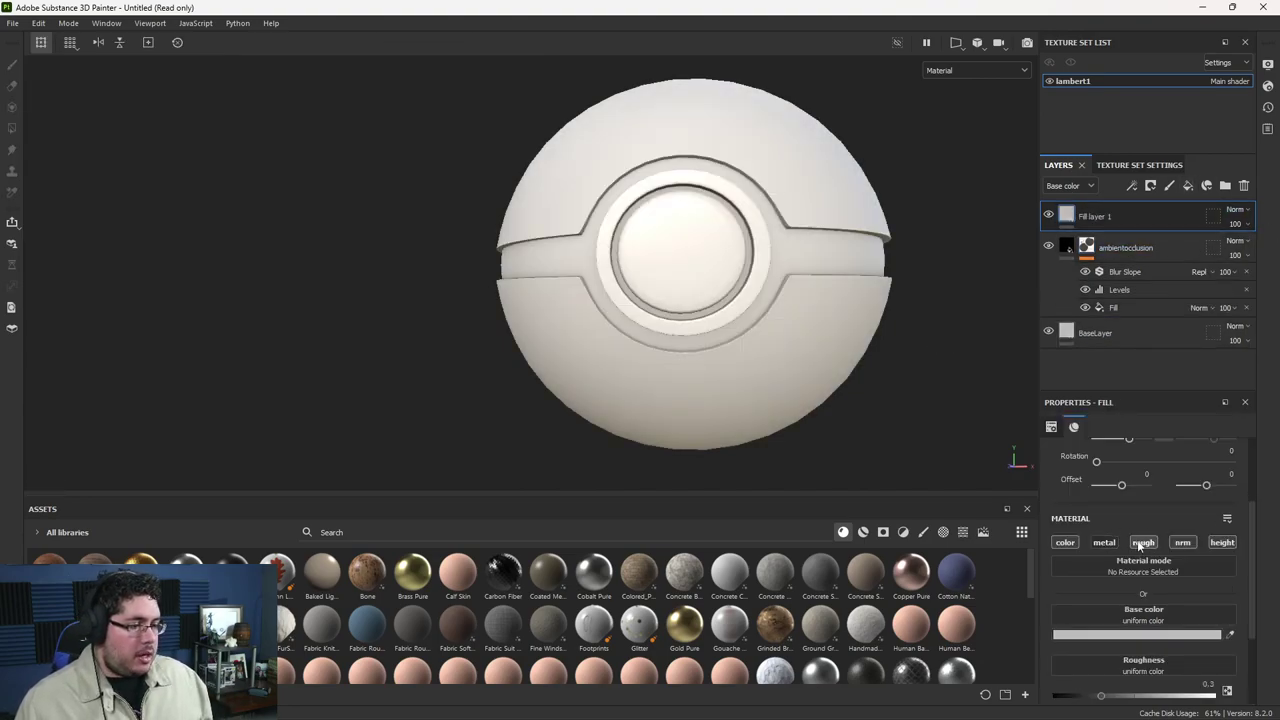
pyautogui.click(1068, 634)
pyautogui.click(1062, 634)
pyautogui.moveTo(1063, 637); pyautogui.dragTo(1050, 646)
pyautogui.click(1183, 461)
pyautogui.rightClick(1085, 215)
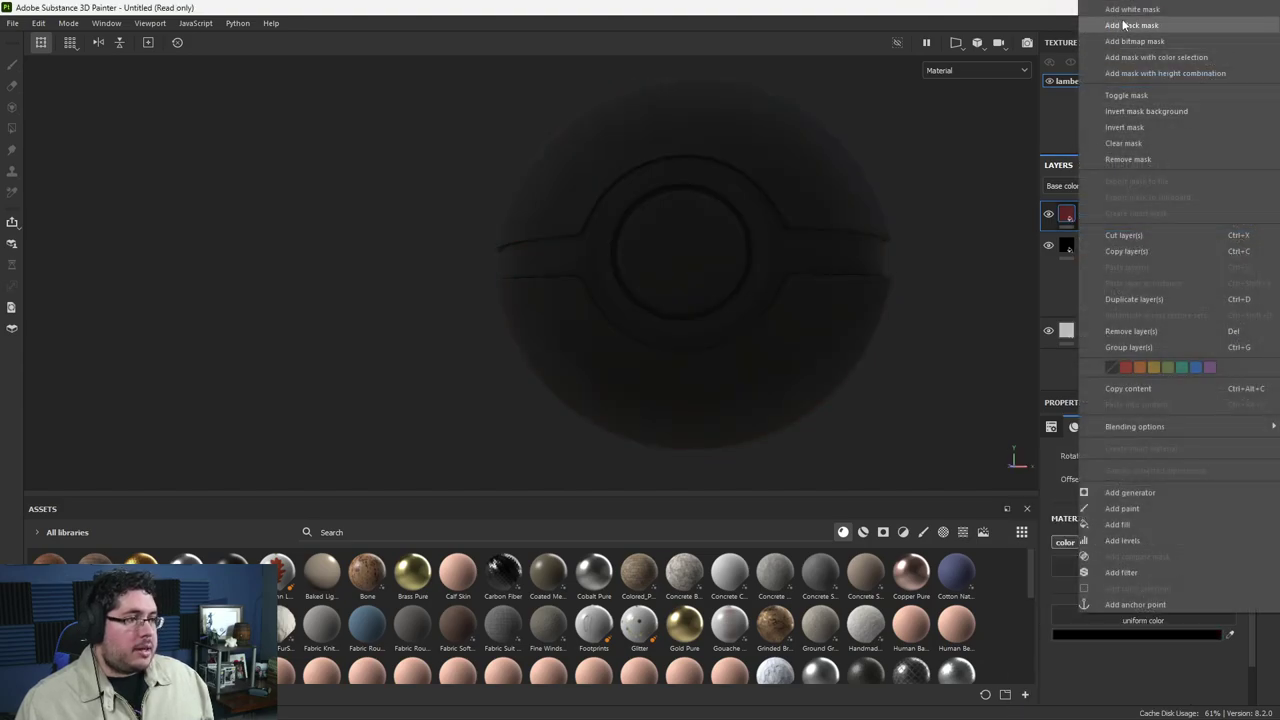
pyautogui.click(1124, 24)
# Step: Add a generator to the new fill layer's mask and assign it the Light generator
pyautogui.rightClick(1084, 214)
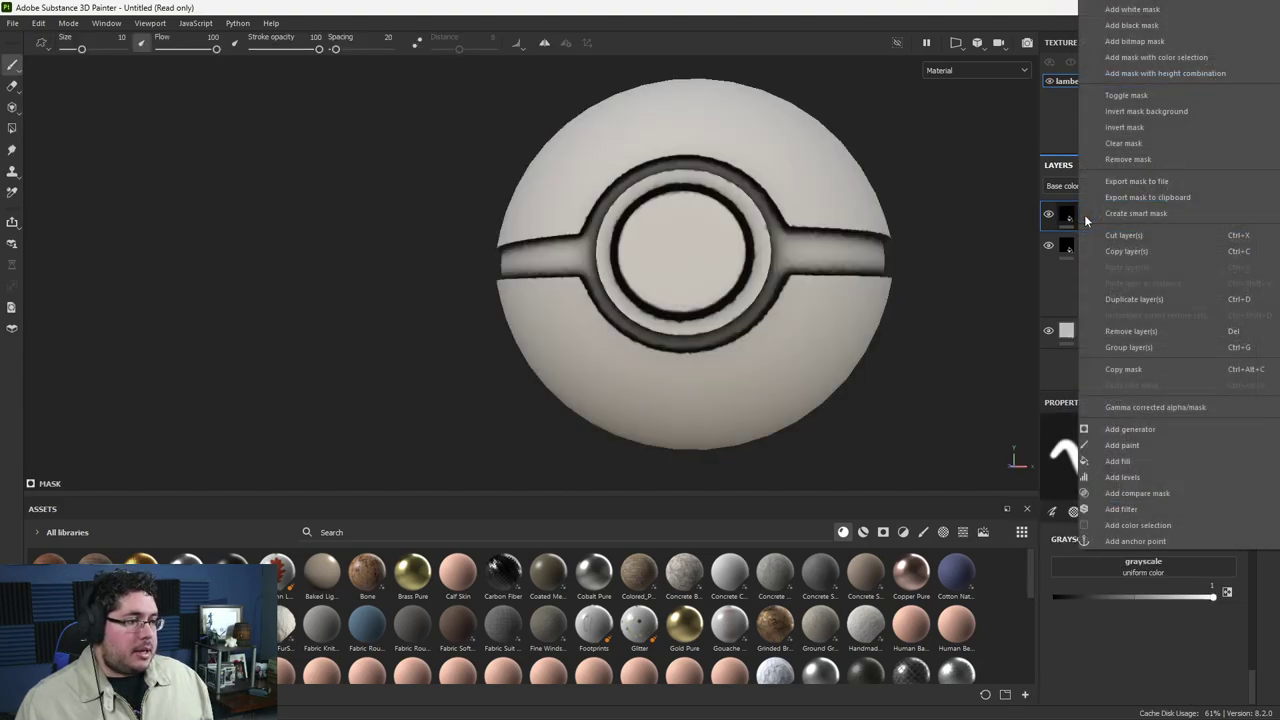
pyautogui.click(1136, 430)
pyautogui.click(1147, 464)
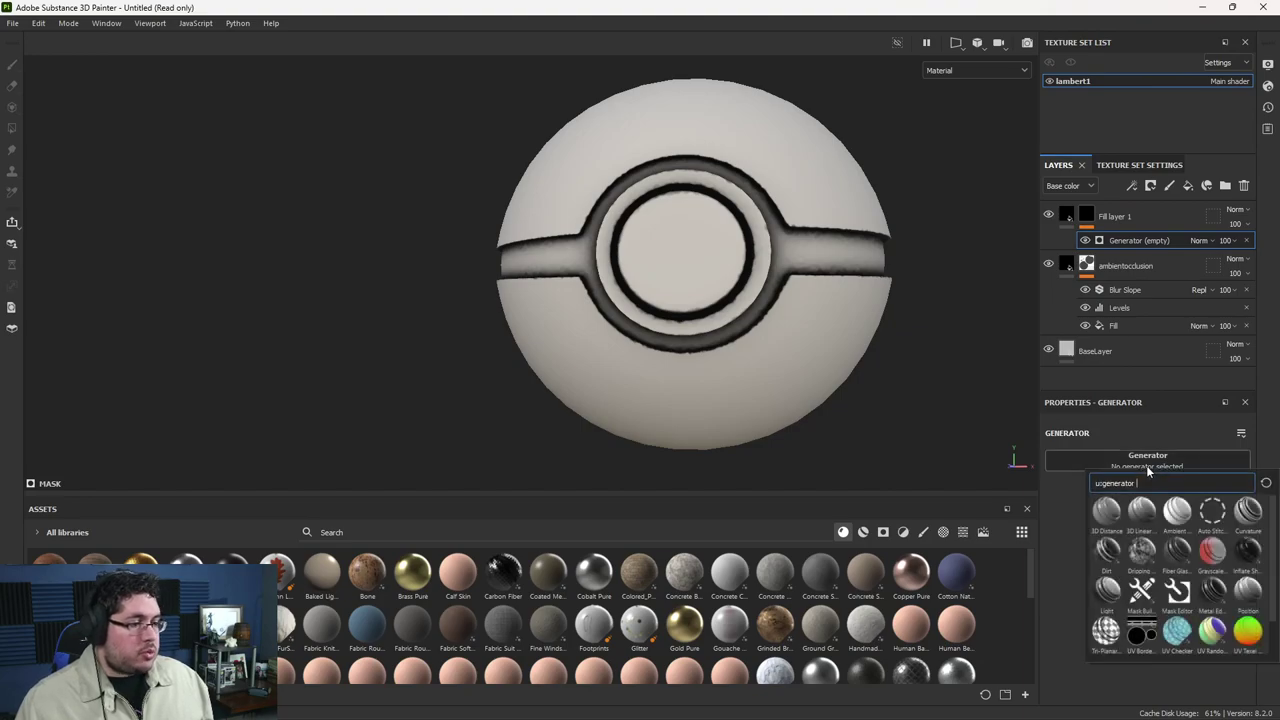
pyautogui.click(1124, 482)
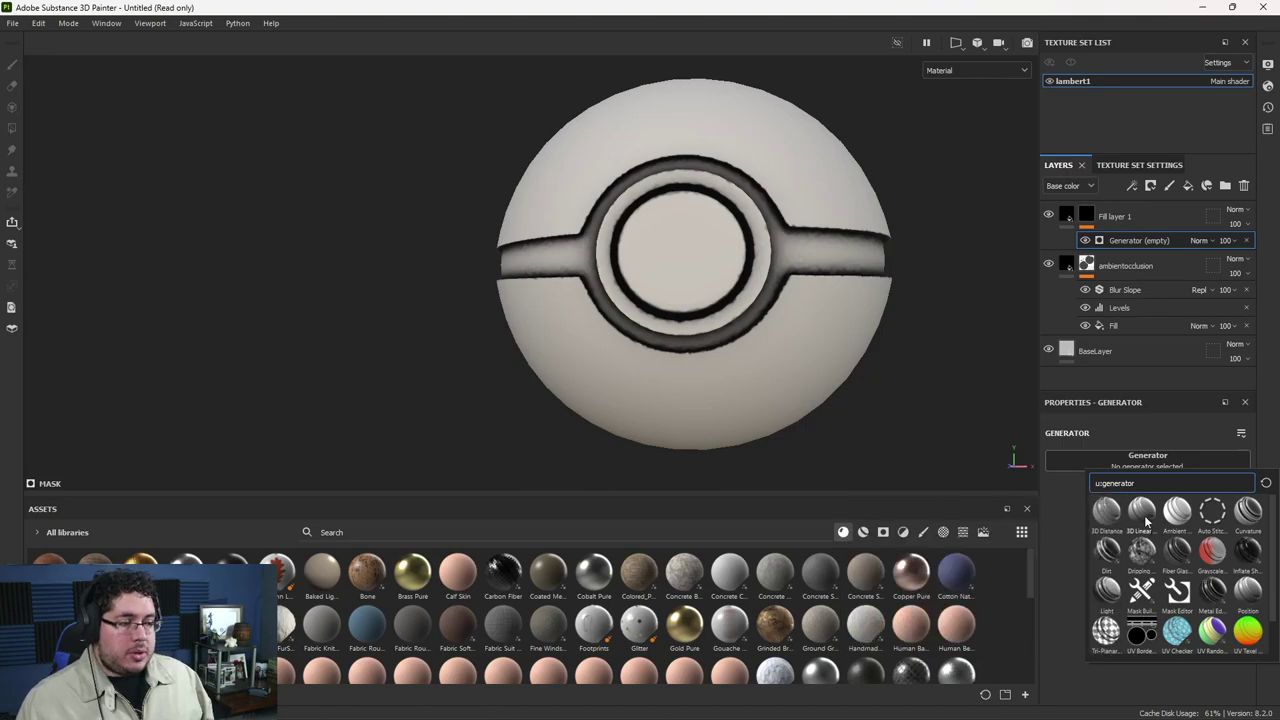
pyautogui.moveTo(1115, 514)
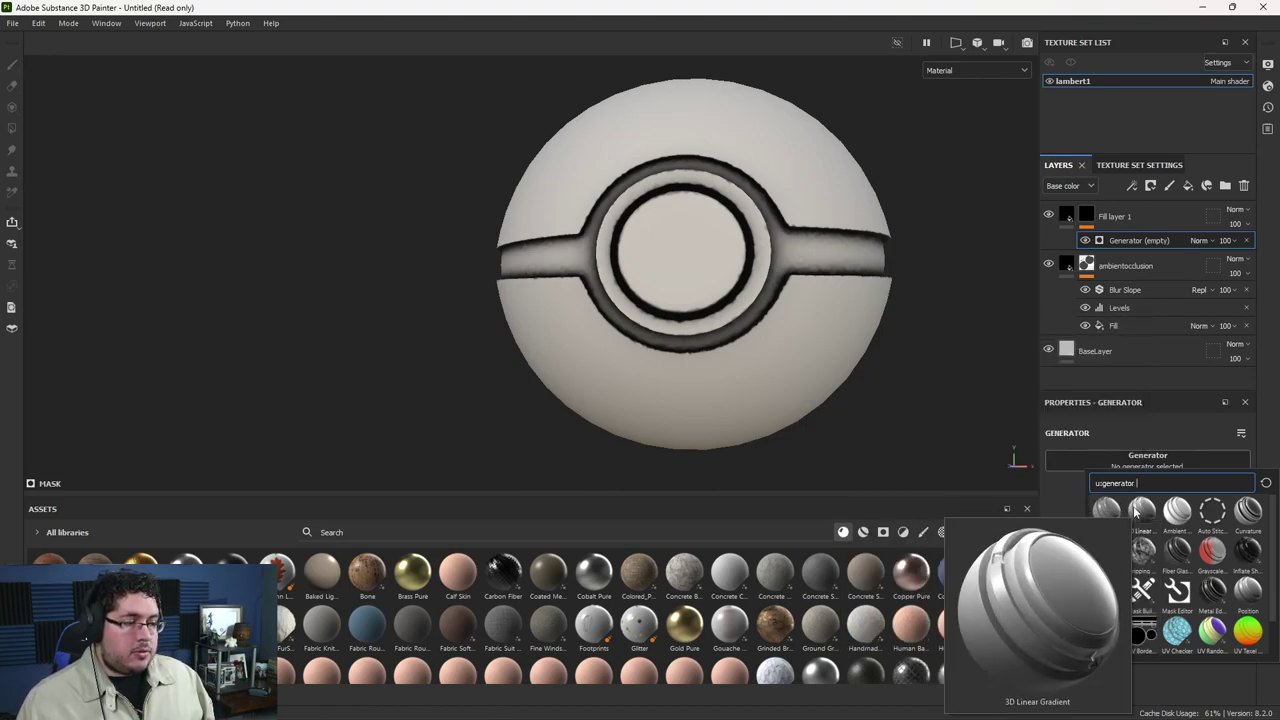
pyautogui.moveTo(1208, 566)
pyautogui.moveTo(1138, 566)
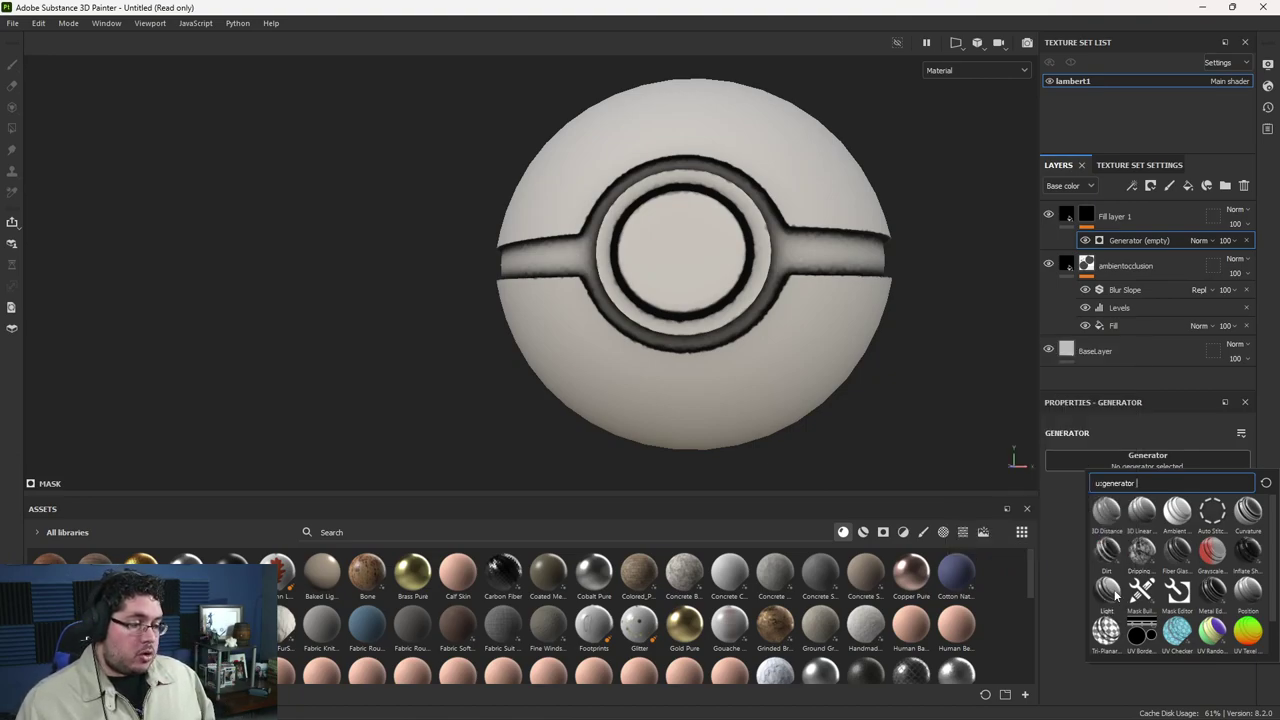
pyautogui.click(1116, 596)
# Step: Set the Light generator's horizontal angle to 231 and vertical angle to 228, checking the shading around the ball
pyautogui.keyDown('alt'); pyautogui.moveTo(766, 303); pyautogui.dragTo(765, 335); pyautogui.keyUp('alt')
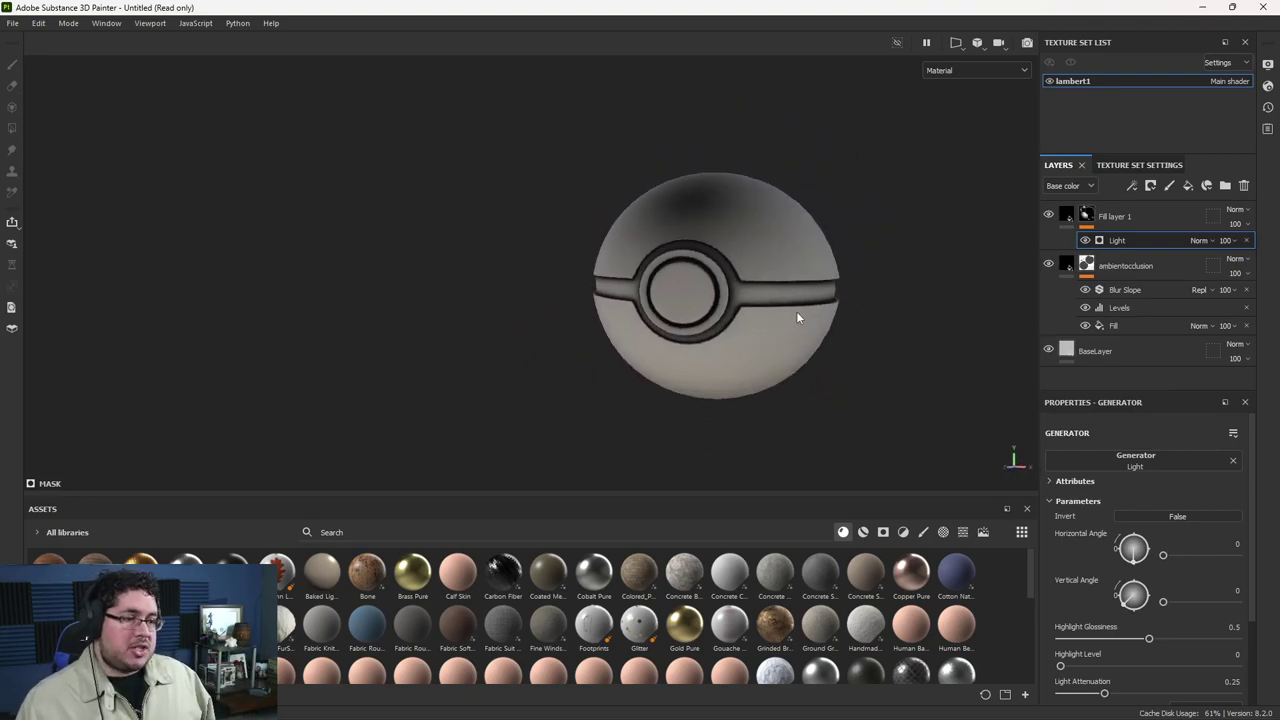
pyautogui.keyDown('alt'); pyautogui.moveTo(797, 289); pyautogui.dragTo(776, 256); pyautogui.keyUp('alt')
pyautogui.moveTo(1136, 561); pyautogui.dragTo(1122, 540)
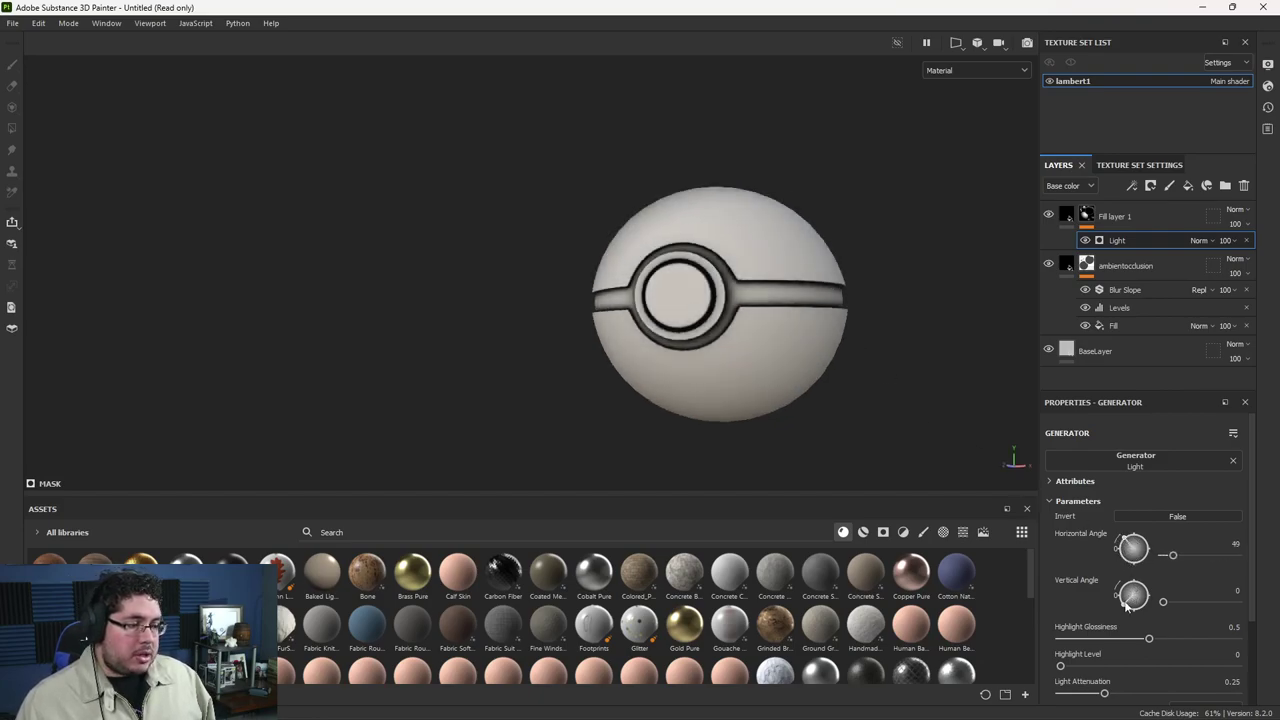
pyautogui.moveTo(1126, 600); pyautogui.dragTo(1148, 616)
pyautogui.moveTo(1134, 545); pyautogui.dragTo(1156, 574)
pyautogui.keyDown('alt'); pyautogui.moveTo(923, 380); pyautogui.dragTo(667, 392); pyautogui.keyUp('alt')
pyautogui.keyDown('alt'); pyautogui.moveTo(833, 428); pyautogui.dragTo(819, 417, button='middle'); pyautogui.keyUp('alt')
pyautogui.keyDown('alt'); pyautogui.moveTo(819, 417); pyautogui.dragTo(680, 437); pyautogui.keyUp('alt')
pyautogui.moveTo(1144, 563); pyautogui.dragTo(1145, 610)
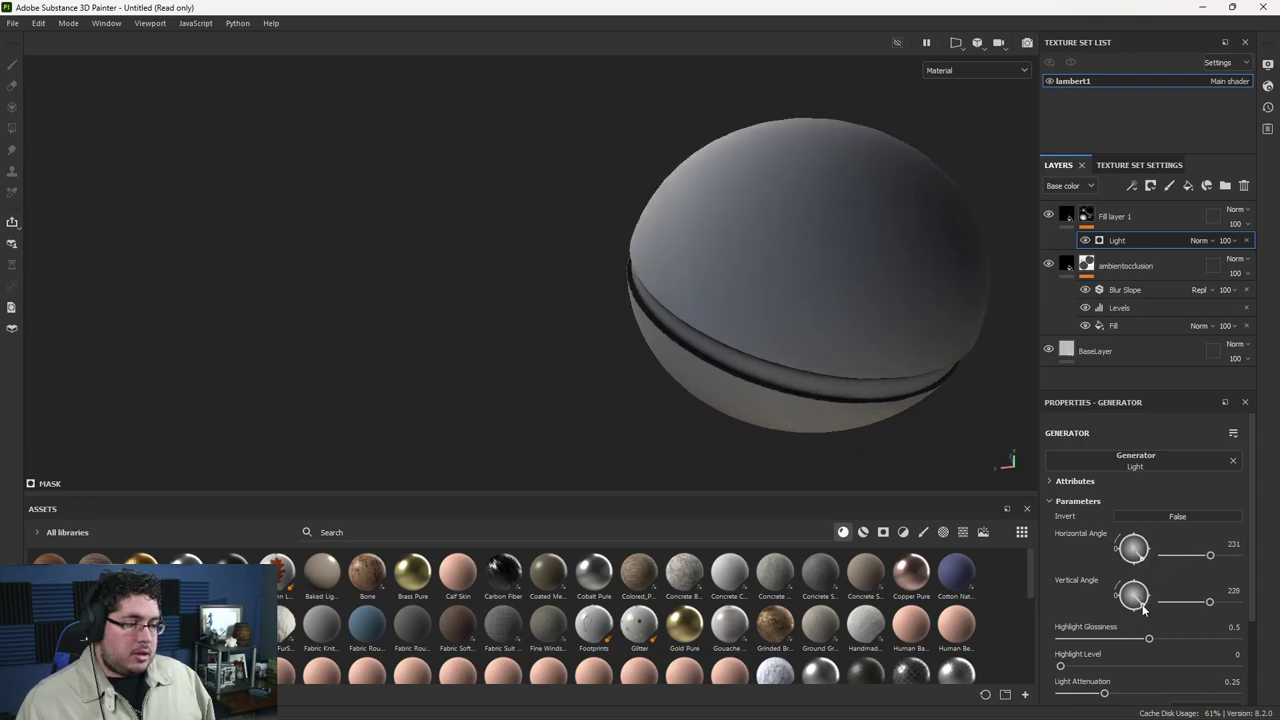
# Step: Turn on Invert for the Light generator and set its horizontal angle to 75 and vertical angle to 55
pyautogui.click(1157, 514)
pyautogui.keyDown('alt'); pyautogui.moveTo(900, 390); pyautogui.dragTo(951, 331); pyautogui.keyUp('alt')
pyautogui.keyDown('alt'); pyautogui.moveTo(951, 331); pyautogui.dragTo(732, 345, button='right'); pyautogui.keyUp('alt')
pyautogui.keyDown('alt'); pyautogui.moveTo(732, 345); pyautogui.dragTo(760, 357); pyautogui.keyUp('alt')
pyautogui.keyDown('alt'); pyautogui.moveTo(760, 357); pyautogui.dragTo(864, 320, button='middle'); pyautogui.keyUp('alt')
pyautogui.keyDown('alt'); pyautogui.moveTo(864, 320); pyautogui.dragTo(833, 403); pyautogui.keyUp('alt')
pyautogui.moveTo(1134, 552); pyautogui.dragTo(1145, 563)
pyautogui.moveTo(1144, 608)
pyautogui.mouseDown()
pyautogui.moveTo(1120, 578)
pyautogui.moveTo(1138, 588)
pyautogui.moveTo(1119, 575)
pyautogui.moveTo(1133, 552)
pyautogui.moveTo(1110, 552)
pyautogui.moveTo(1118, 542)
pyautogui.mouseUp()
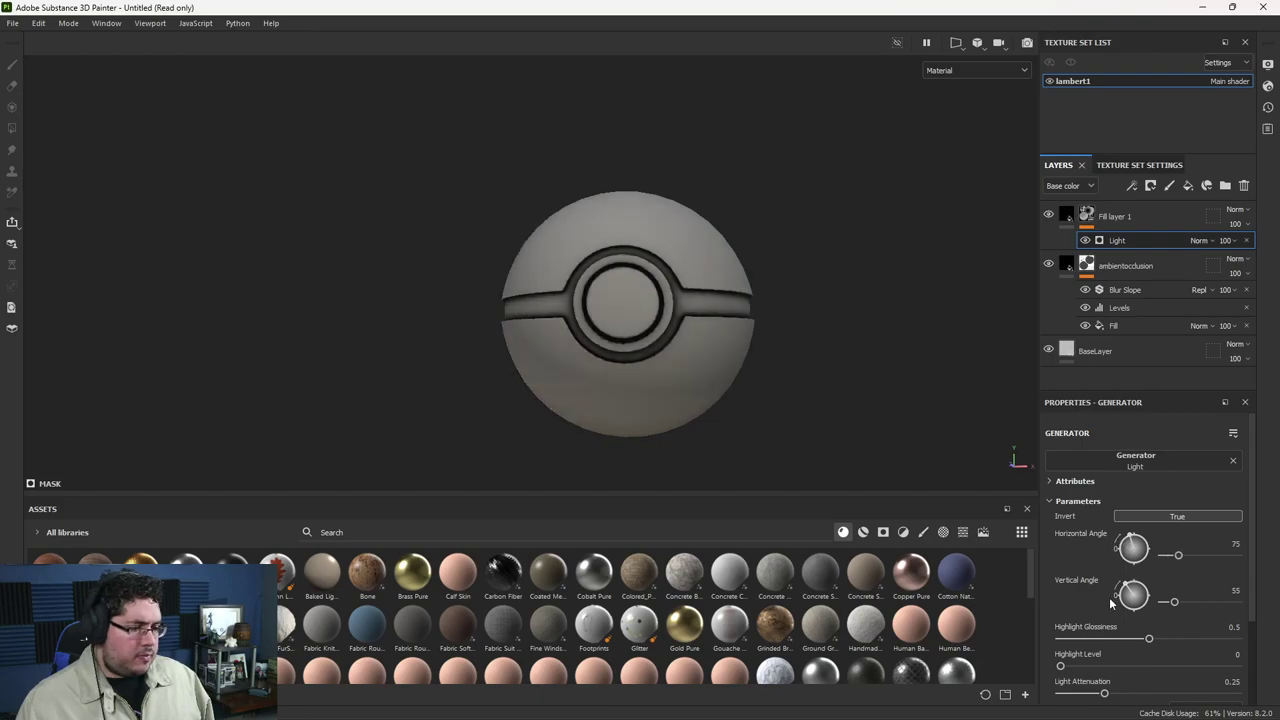
# Step: Set the Light generator's highlight glossiness to 0.7, highlight level to 0.53, horizontal angle to 214 and vertical angle to 220
pyautogui.click(1184, 639)
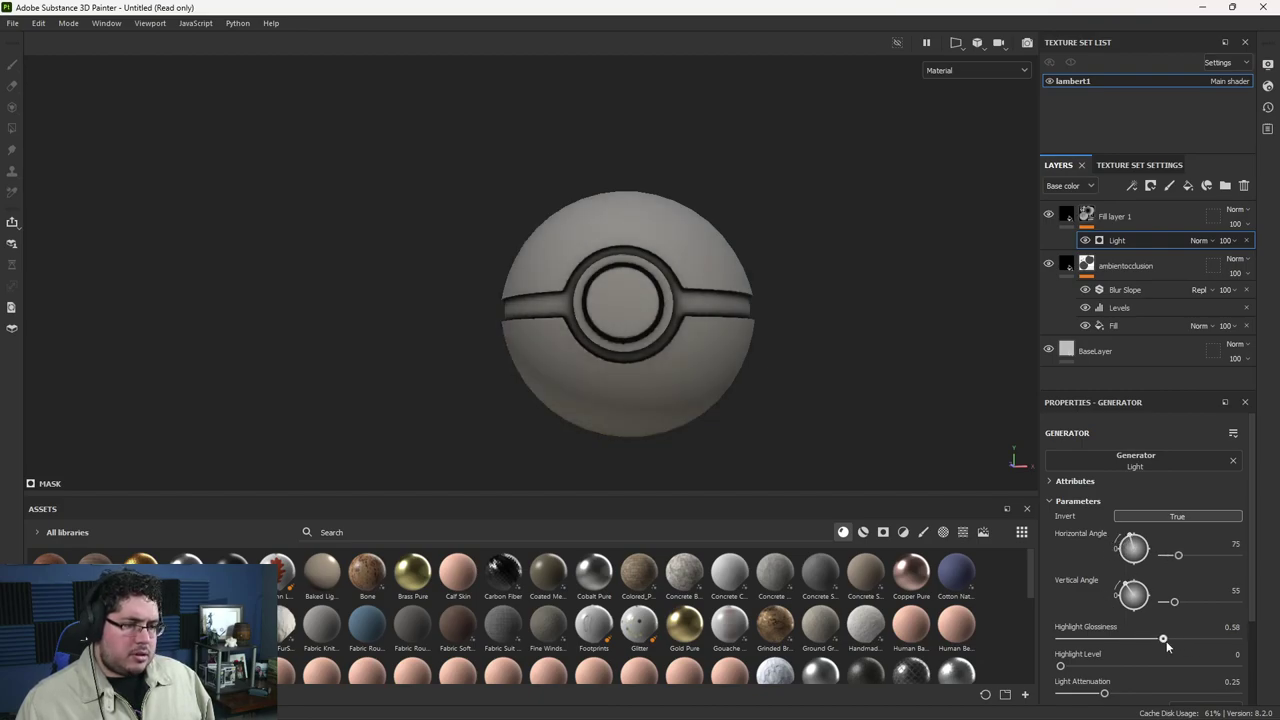
pyautogui.keyDown('alt'); pyautogui.moveTo(914, 460); pyautogui.dragTo(1063, 359); pyautogui.keyUp('alt')
pyautogui.keyDown('alt'); pyautogui.moveTo(843, 338); pyautogui.dragTo(660, 378); pyautogui.keyUp('alt')
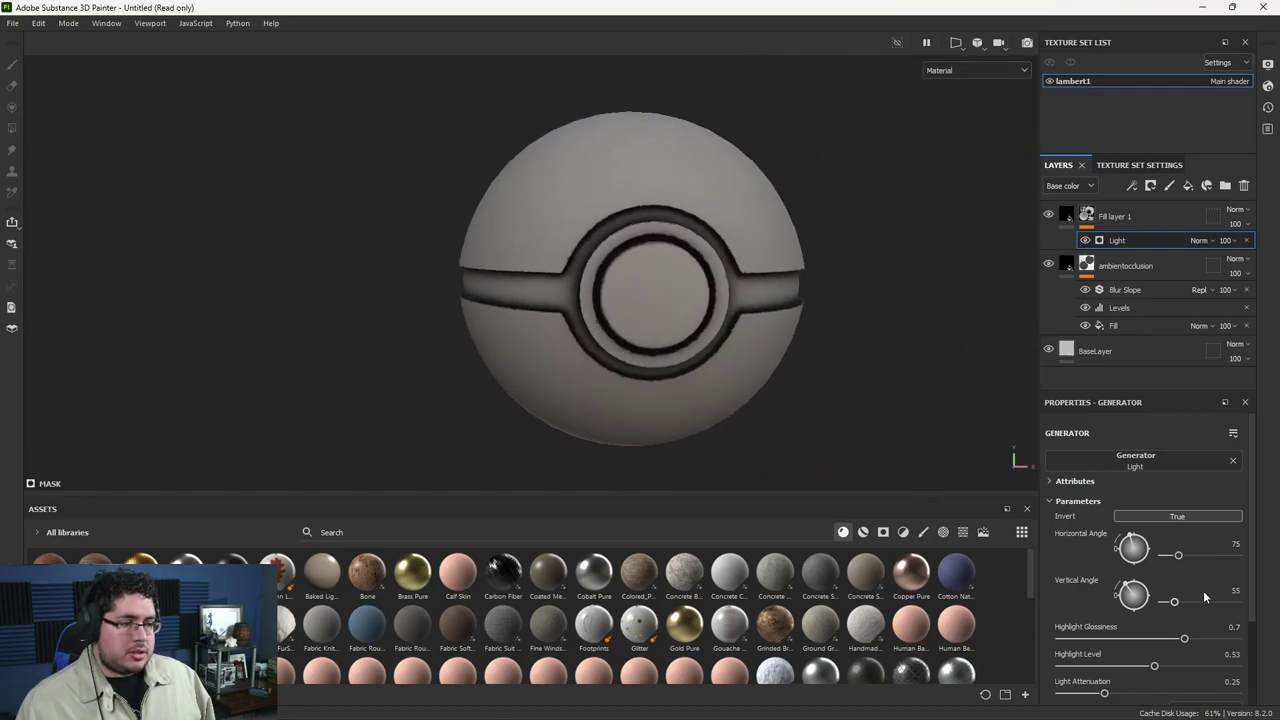
pyautogui.moveTo(1131, 543); pyautogui.dragTo(1152, 608)
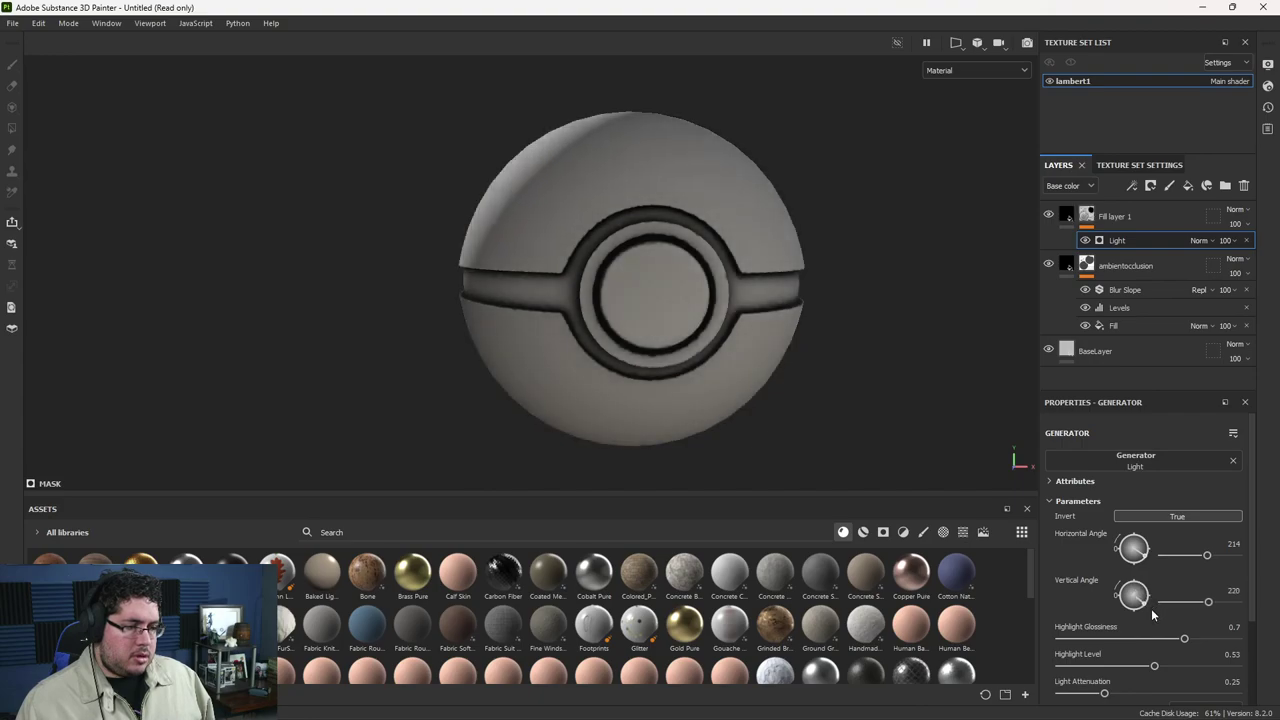
# Step: Set the Light generator's horizontal angle to 108 and vertical angle to 214
pyautogui.keyDown('alt'); pyautogui.moveTo(850, 418); pyautogui.dragTo(858, 403); pyautogui.keyUp('alt')
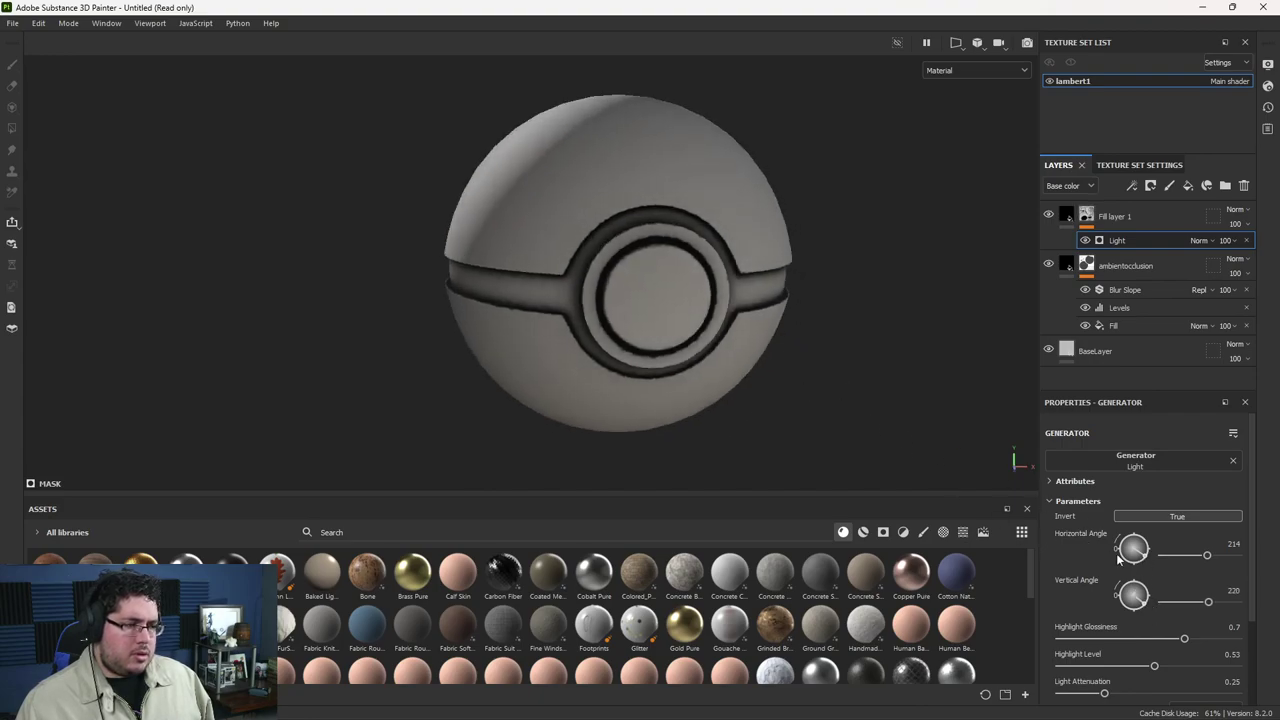
pyautogui.scroll(-2, 1098, 543)
pyautogui.scroll(2, 1098, 543)
pyautogui.moveTo(1145, 563); pyautogui.dragTo(1140, 515)
pyautogui.moveTo(1144, 608)
pyautogui.mouseDown()
pyautogui.moveTo(1145, 592)
pyautogui.moveTo(1145, 607)
pyautogui.mouseUp()
pyautogui.keyDown('alt'); pyautogui.moveTo(868, 470); pyautogui.dragTo(795, 440); pyautogui.keyUp('alt')
pyautogui.moveTo(1138, 541); pyautogui.dragTo(1137, 541)
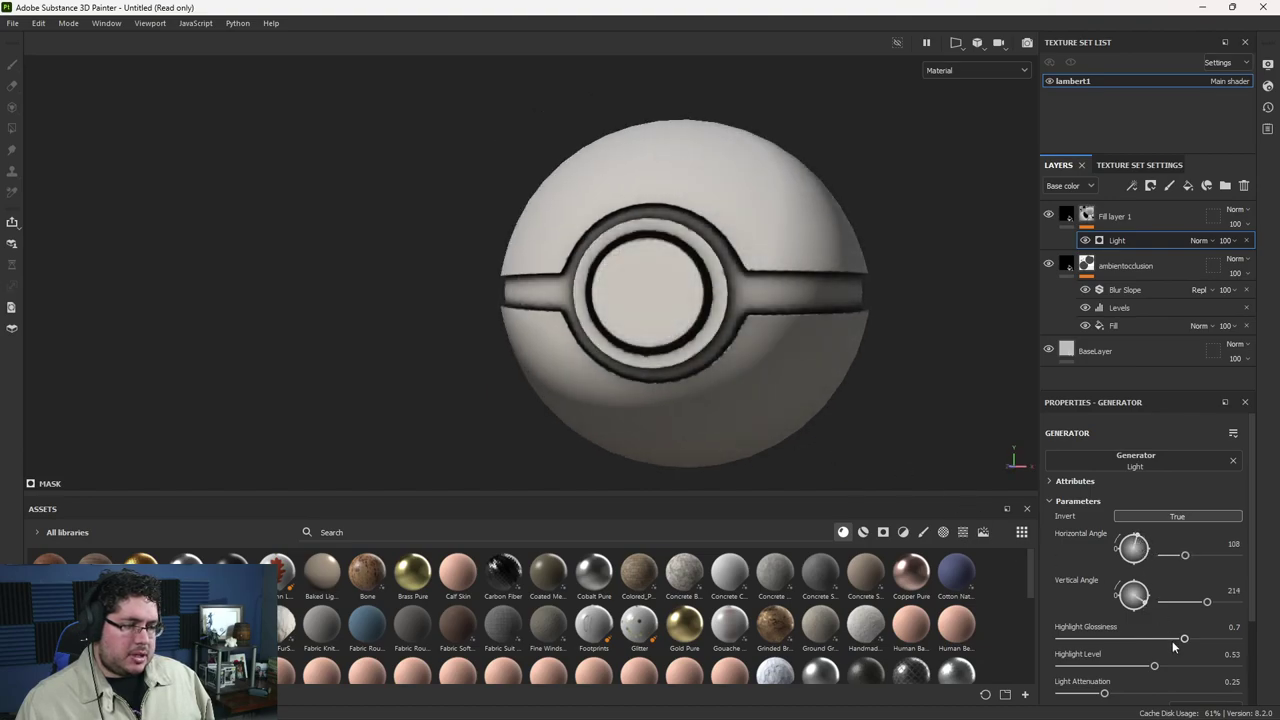
# Step: Set the Light generator's highlight glossiness to 0.57, highlight level and light attenuation to 0.28, and show only base color in the viewport
pyautogui.moveTo(1183, 641)
pyautogui.mouseDown()
pyautogui.moveTo(1130, 640)
pyautogui.moveTo(1165, 640)
pyautogui.moveTo(1195, 666)
pyautogui.moveTo(1081, 665)
pyautogui.moveTo(1110, 666)
pyautogui.moveTo(1138, 695)
pyautogui.moveTo(1110, 693)
pyautogui.mouseUp()
pyautogui.keyDown('alt'); pyautogui.moveTo(948, 431); pyautogui.dragTo(628, 280); pyautogui.keyUp('alt')
pyautogui.press('c')
pyautogui.keyDown('alt'); pyautogui.moveTo(676, 321); pyautogui.dragTo(555, 336); pyautogui.keyUp('alt')
pyautogui.keyDown('alt'); pyautogui.moveTo(820, 350); pyautogui.dragTo(669, 323, button='middle'); pyautogui.keyUp('alt')
pyautogui.keyDown('alt'); pyautogui.moveTo(669, 323); pyautogui.dragTo(746, 333); pyautogui.keyUp('alt')
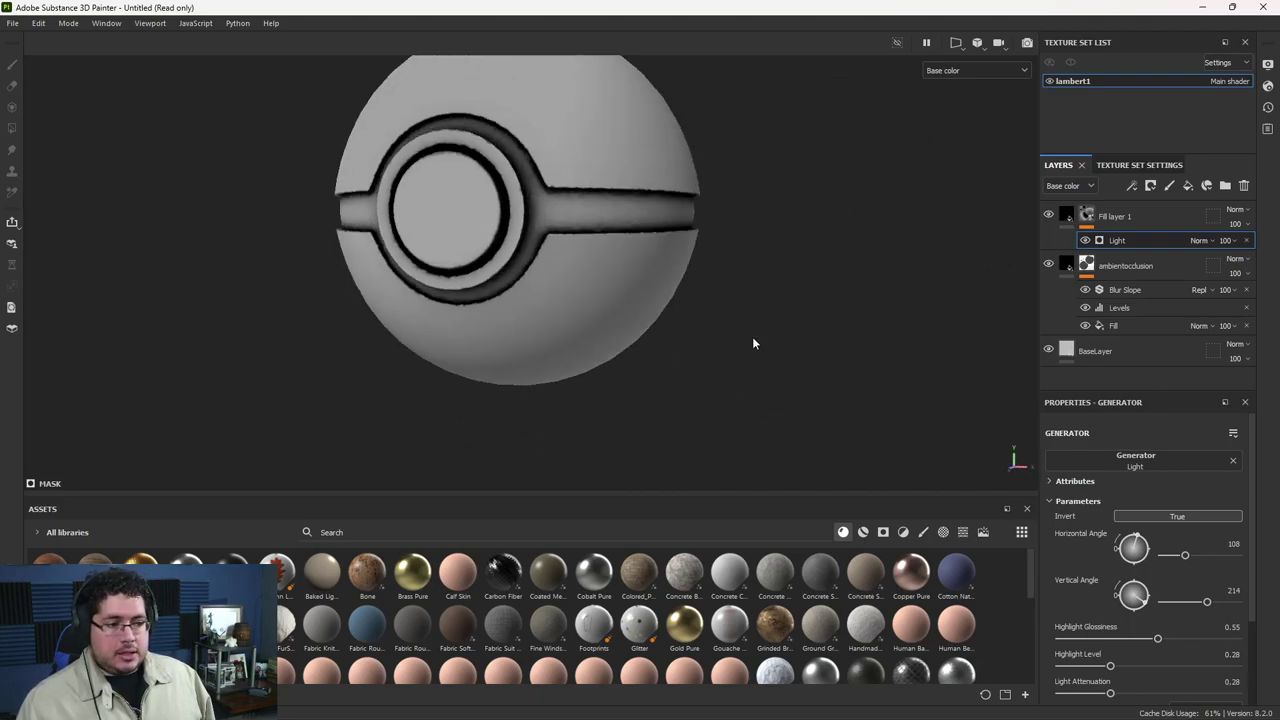
pyautogui.moveTo(1176, 640); pyautogui.dragTo(1161, 638)
pyautogui.keyDown('alt'); pyautogui.moveTo(868, 438); pyautogui.dragTo(601, 321); pyautogui.keyUp('alt')
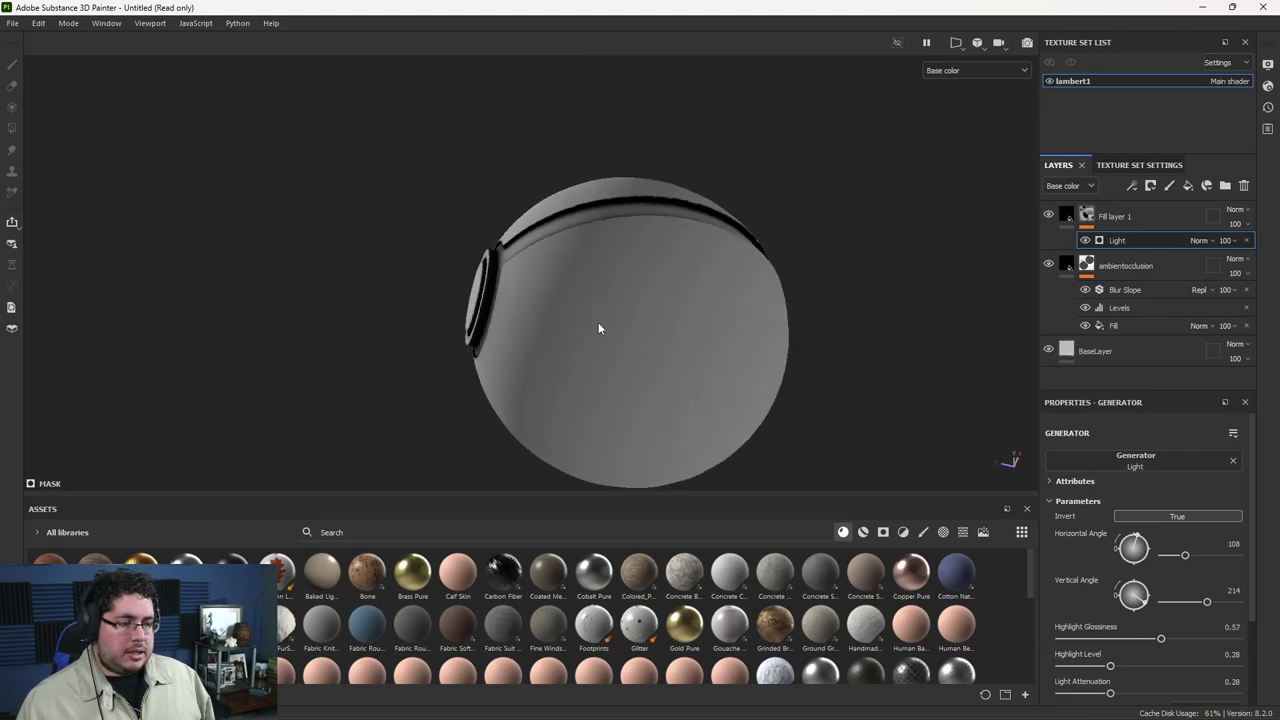
# Step: Set the Light generator's highlight level to 0, light attenuation to 0.08 and highlight glossiness to 0.54
pyautogui.moveTo(1109, 694); pyautogui.dragTo(1021, 663)
pyautogui.moveTo(1160, 639); pyautogui.dragTo(1117, 643)
pyautogui.moveTo(1110, 640); pyautogui.dragTo(1156, 639)
pyautogui.keyDown('alt'); pyautogui.moveTo(882, 352); pyautogui.dragTo(696, 400); pyautogui.keyUp('alt')
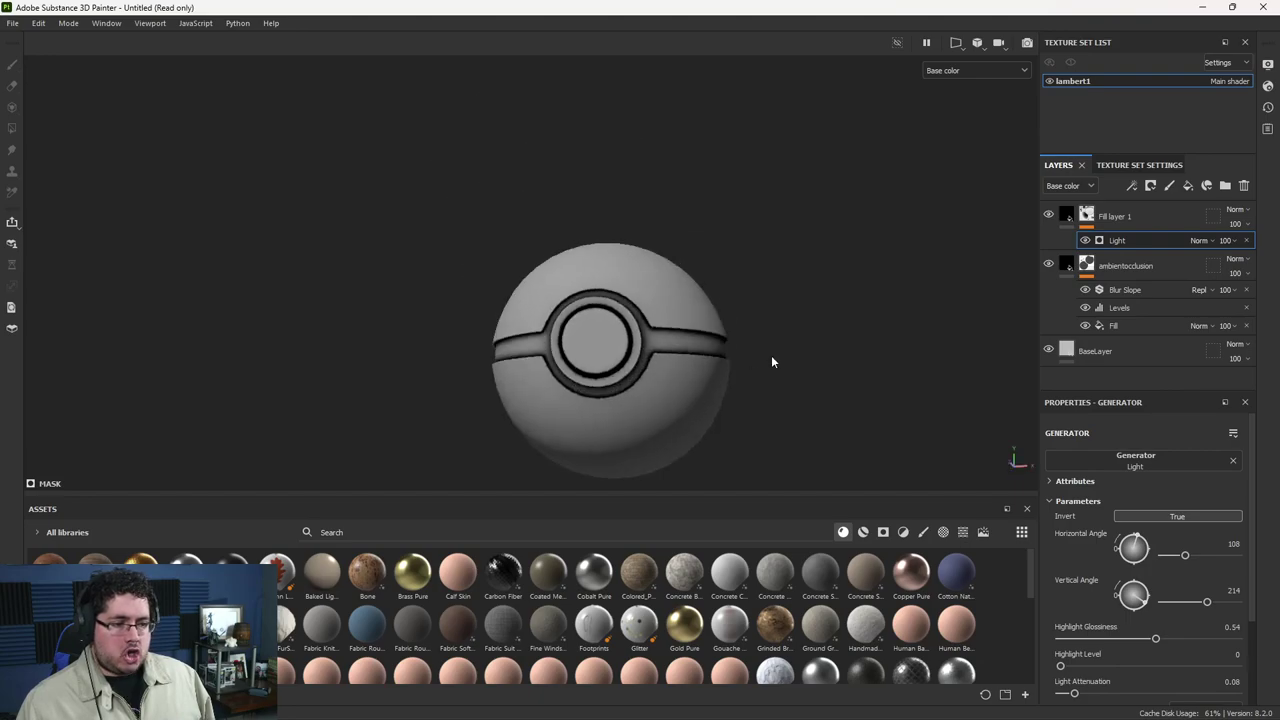
# Step: Add a Blur filter to the fill layer's mask above the Light generator and set its blur intensity to 3.47
pyautogui.click(1066, 216)
pyautogui.rightClick(1066, 216)
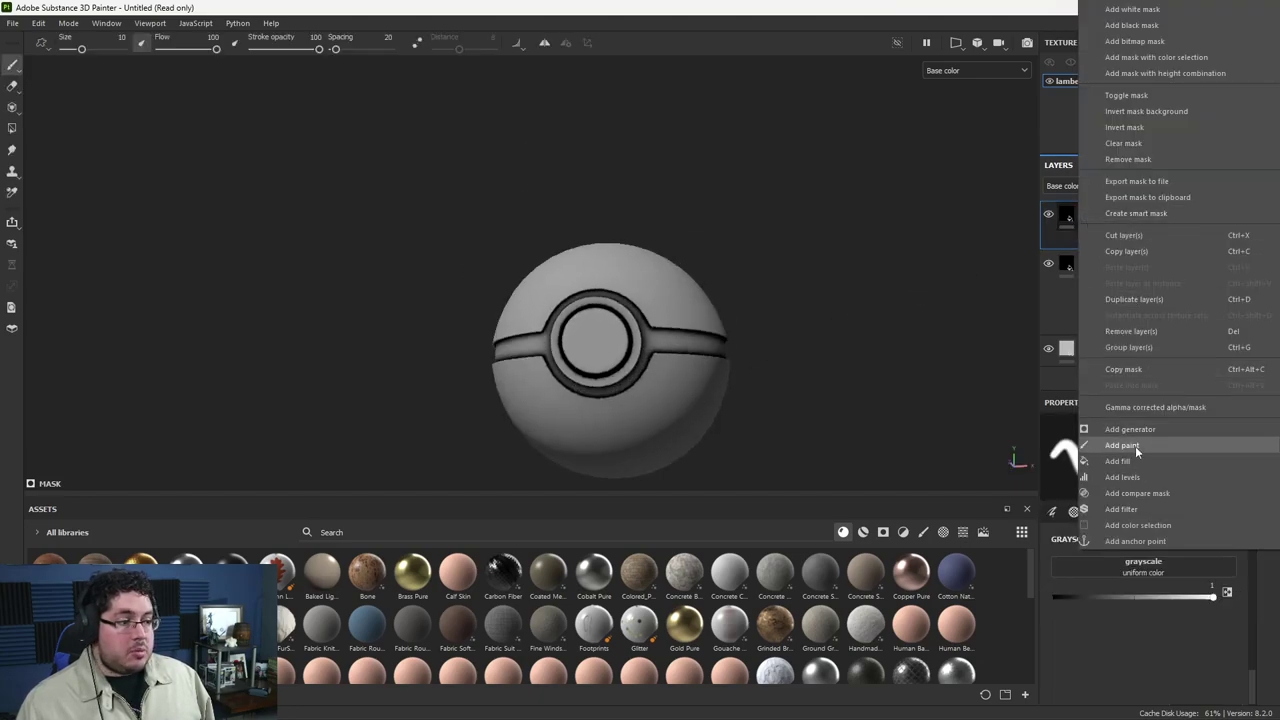
pyautogui.click(1124, 508)
pyautogui.click(1106, 471)
pyautogui.click(1211, 510)
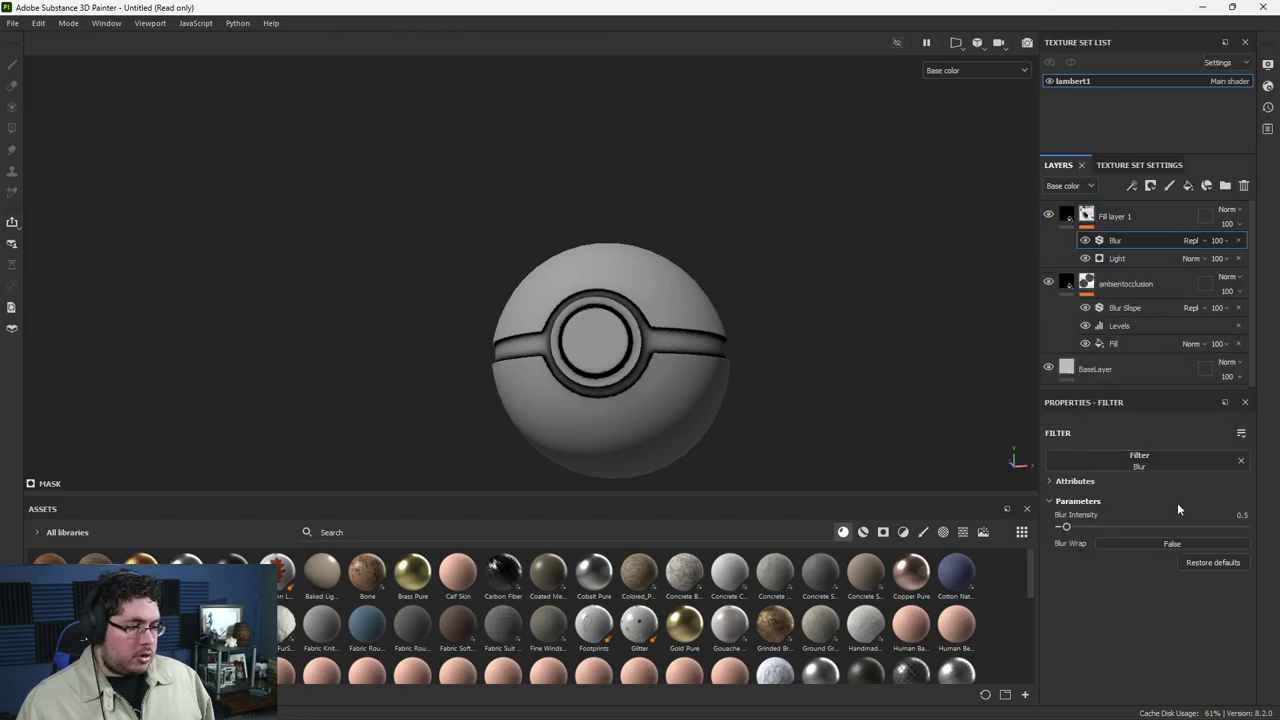
pyautogui.moveTo(1067, 528); pyautogui.dragTo(1110, 529)
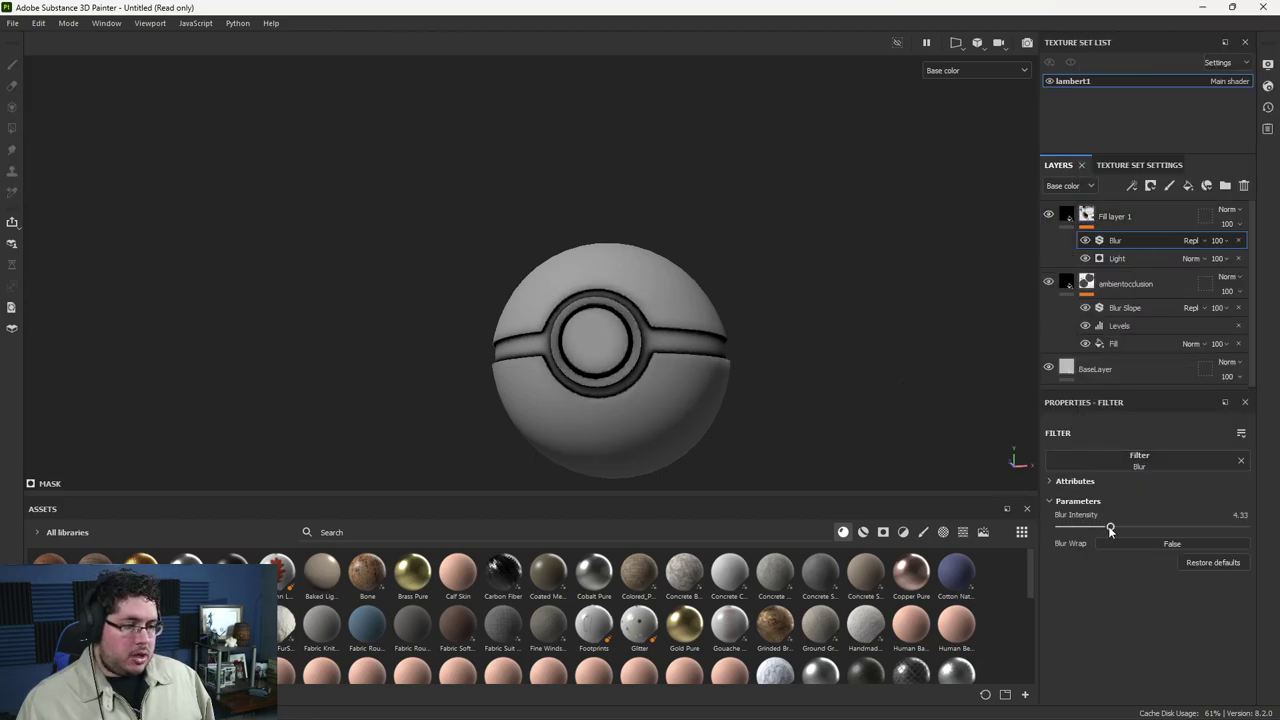
pyautogui.keyDown('alt'); pyautogui.moveTo(700, 410); pyautogui.dragTo(860, 368); pyautogui.keyUp('alt')
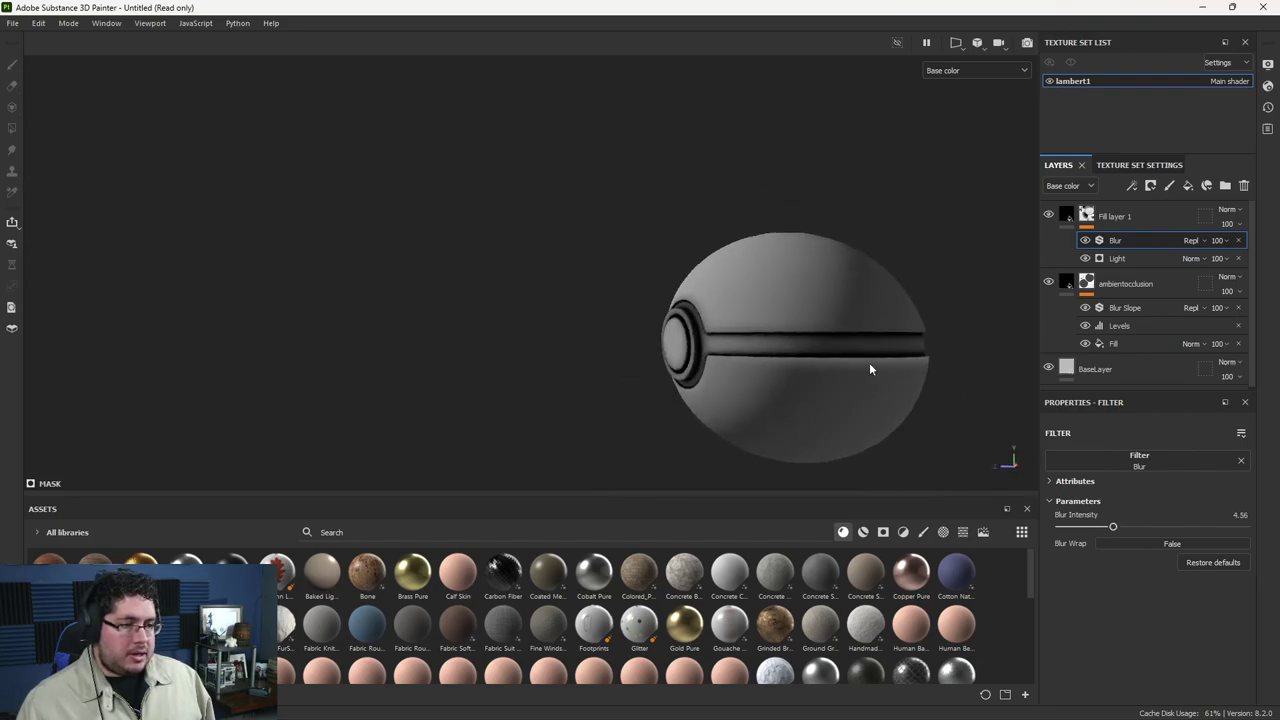
pyautogui.keyDown('alt'); pyautogui.moveTo(783, 355); pyautogui.dragTo(737, 300); pyautogui.keyUp('alt')
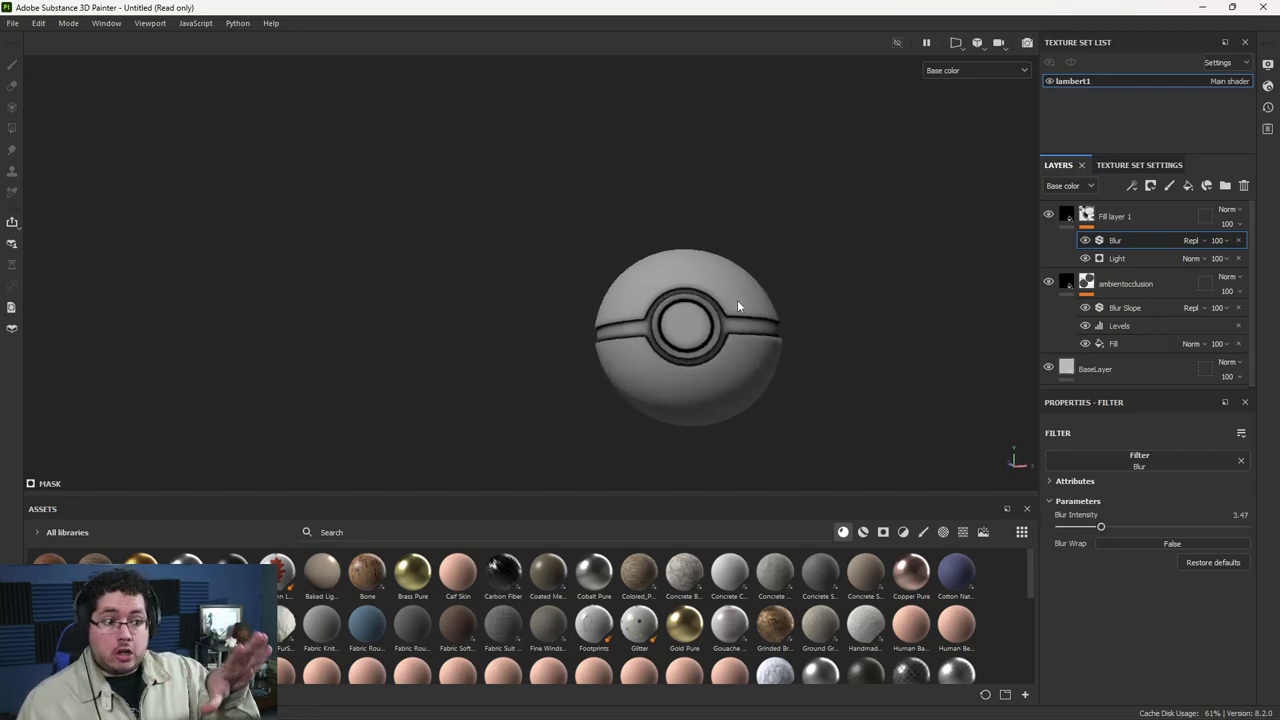
# Step: Try the Multiply blending mode on the shadow fill layer and return it to Normal
pyautogui.click(1229, 210)
pyautogui.click(1206, 273)
pyautogui.keyDown('alt'); pyautogui.moveTo(900, 262); pyautogui.dragTo(841, 275); pyautogui.keyUp('alt')
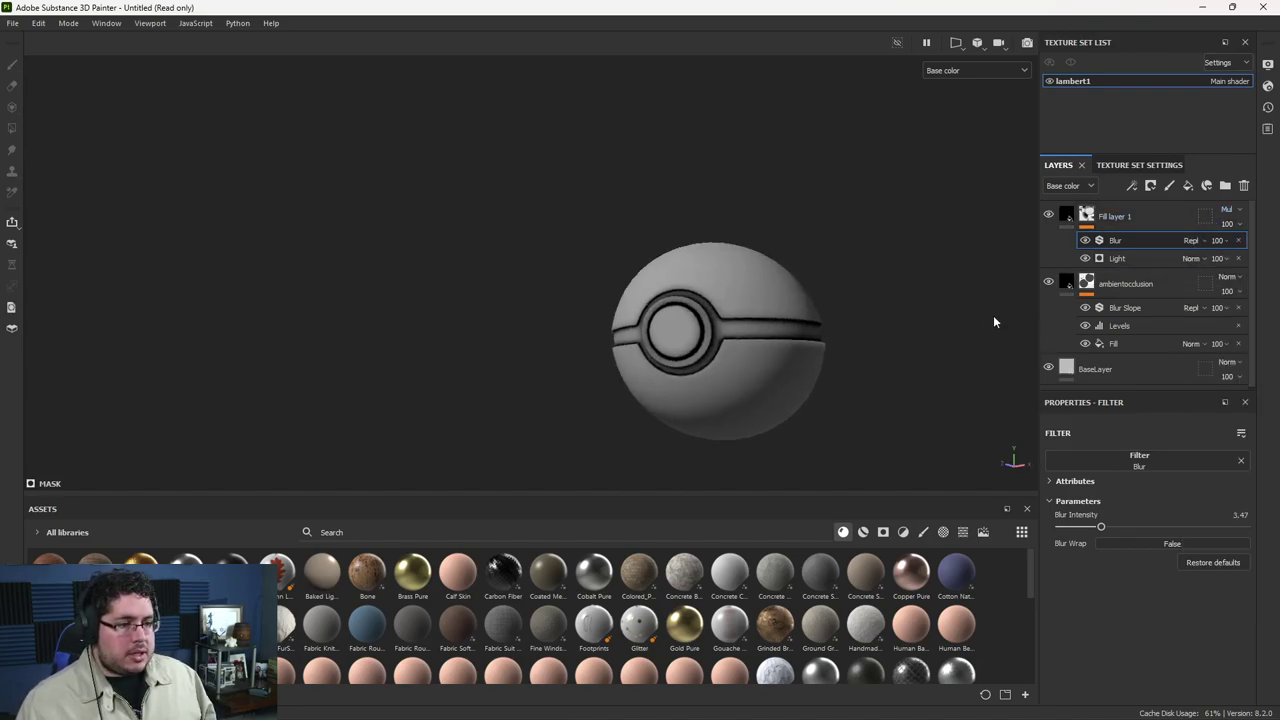
pyautogui.click(1228, 211)
# Step: Set the shadow fill layer's opacity to 92 and its Light generator's opacity to 94
pyautogui.click(1225, 222)
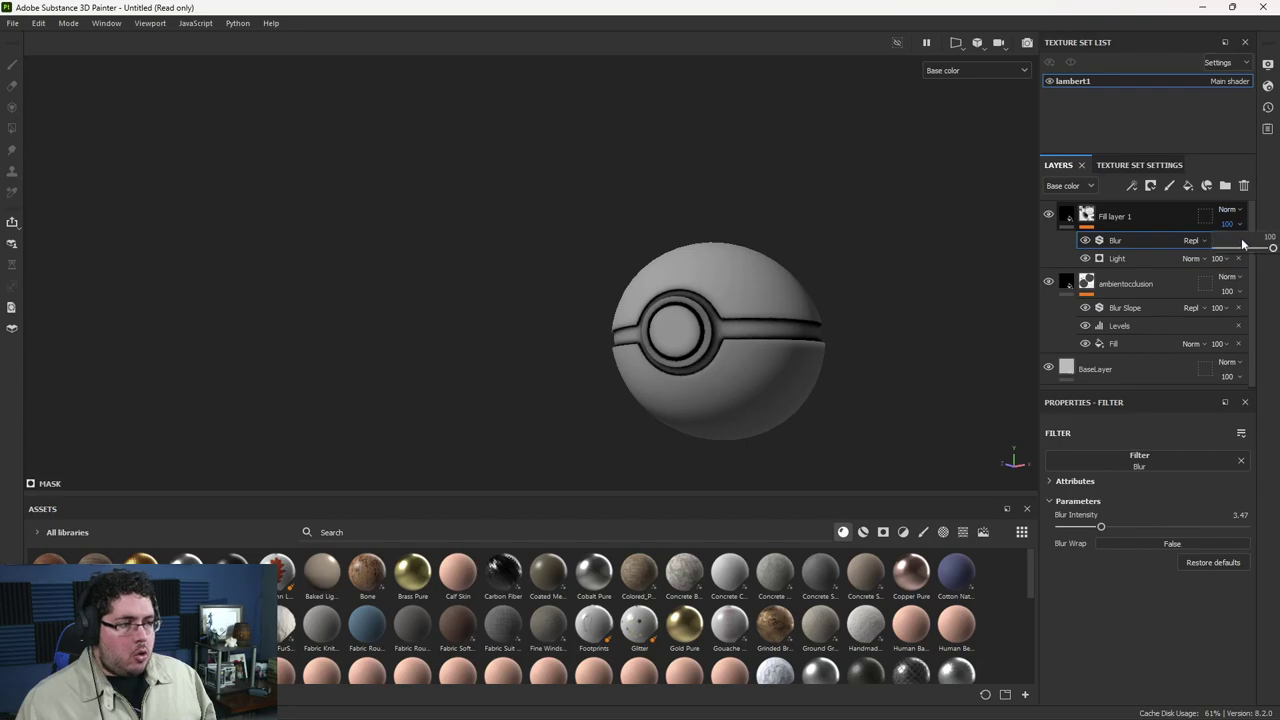
pyautogui.moveTo(1264, 250)
pyautogui.mouseDown()
pyautogui.moveTo(1246, 249)
pyautogui.moveTo(1268, 249)
pyautogui.mouseUp()
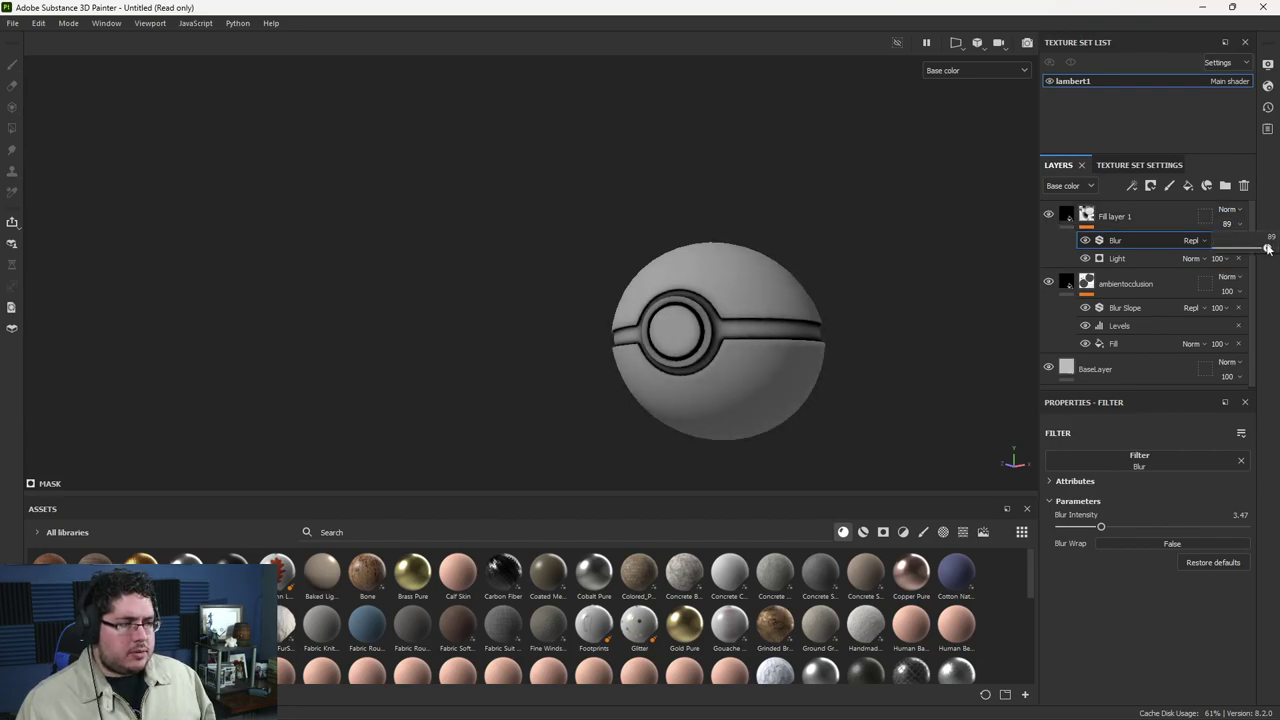
pyautogui.click(1215, 261)
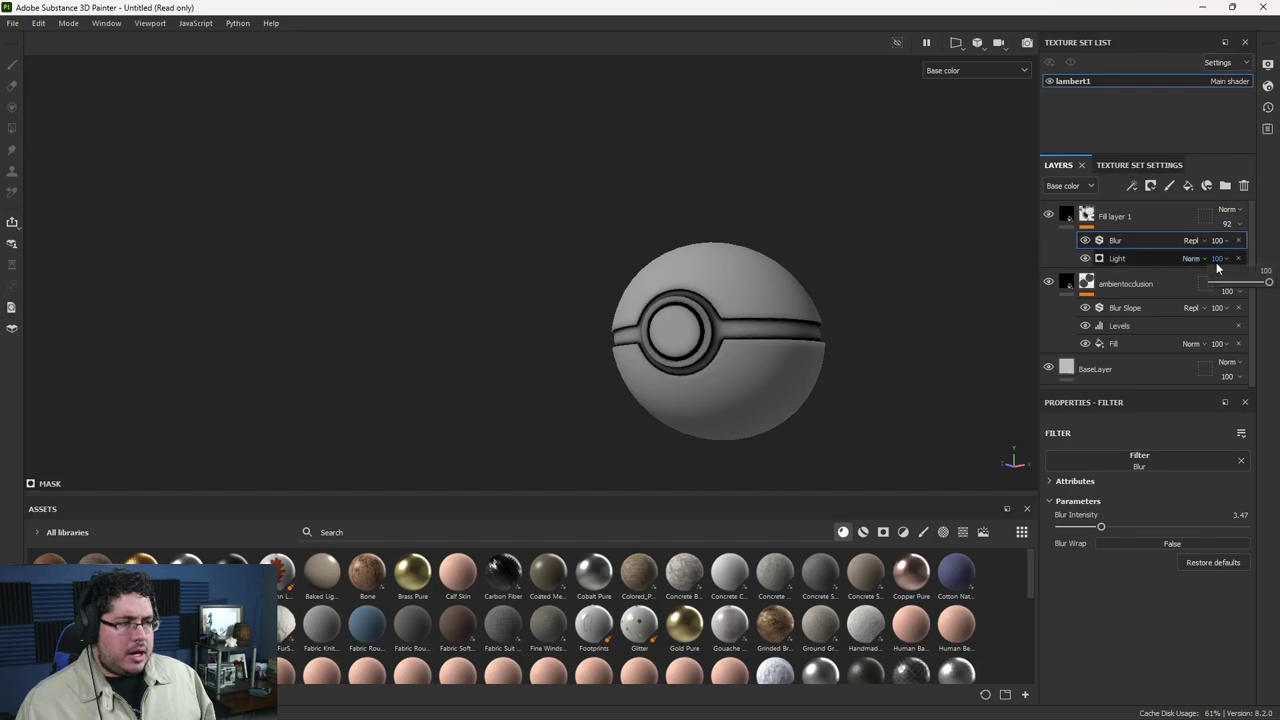
pyautogui.moveTo(1266, 278)
pyautogui.mouseDown()
pyautogui.moveTo(1255, 284)
pyautogui.moveTo(1268, 284)
pyautogui.mouseUp()
pyautogui.keyDown('alt'); pyautogui.moveTo(760, 265); pyautogui.dragTo(700, 248); pyautogui.keyUp('alt')
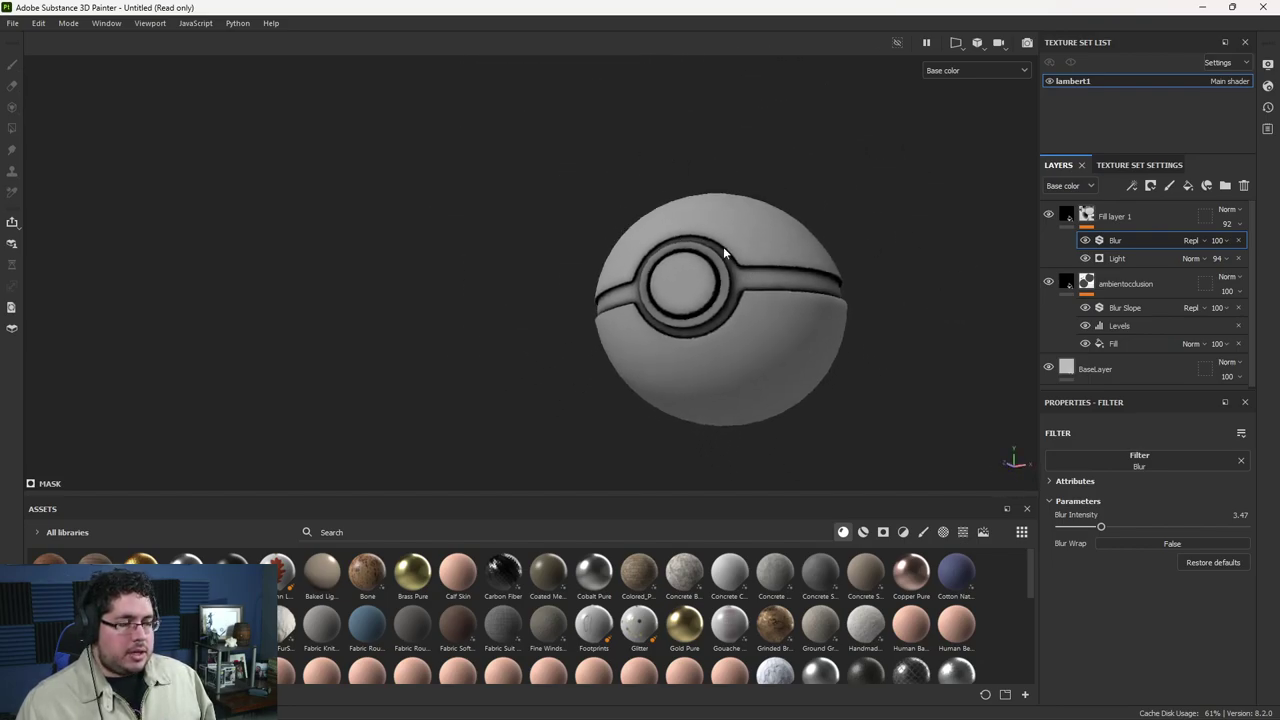
# Step: Rename the fill layer with the Light generator as mainshadow
pyautogui.moveTo(1068, 222)
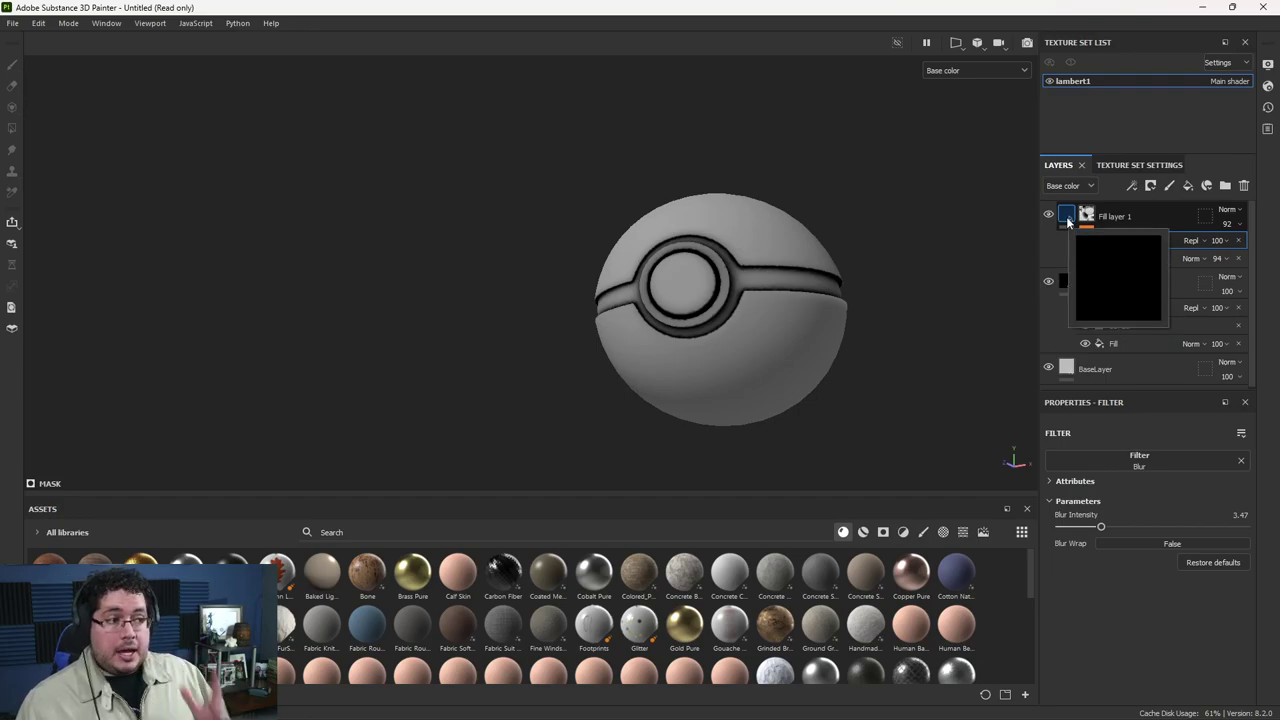
pyautogui.doubleClick(1118, 216)
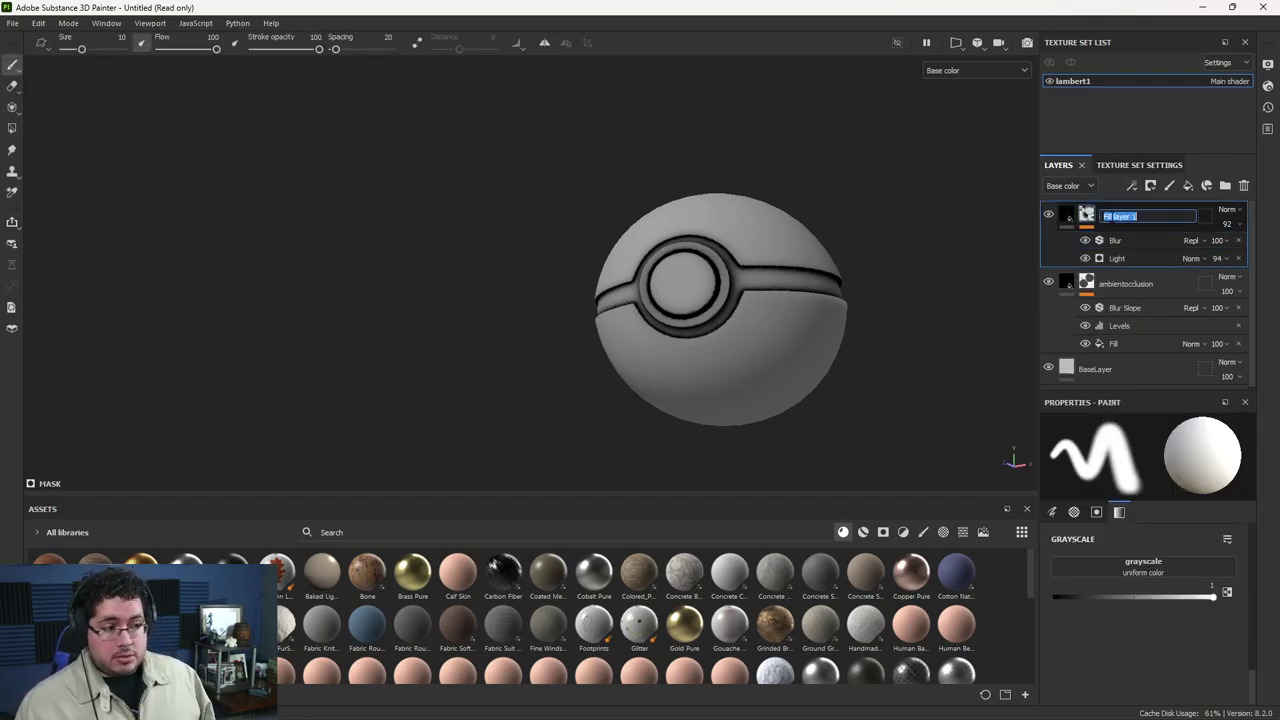
pyautogui.write('mainshadow')
pyautogui.press('Return')
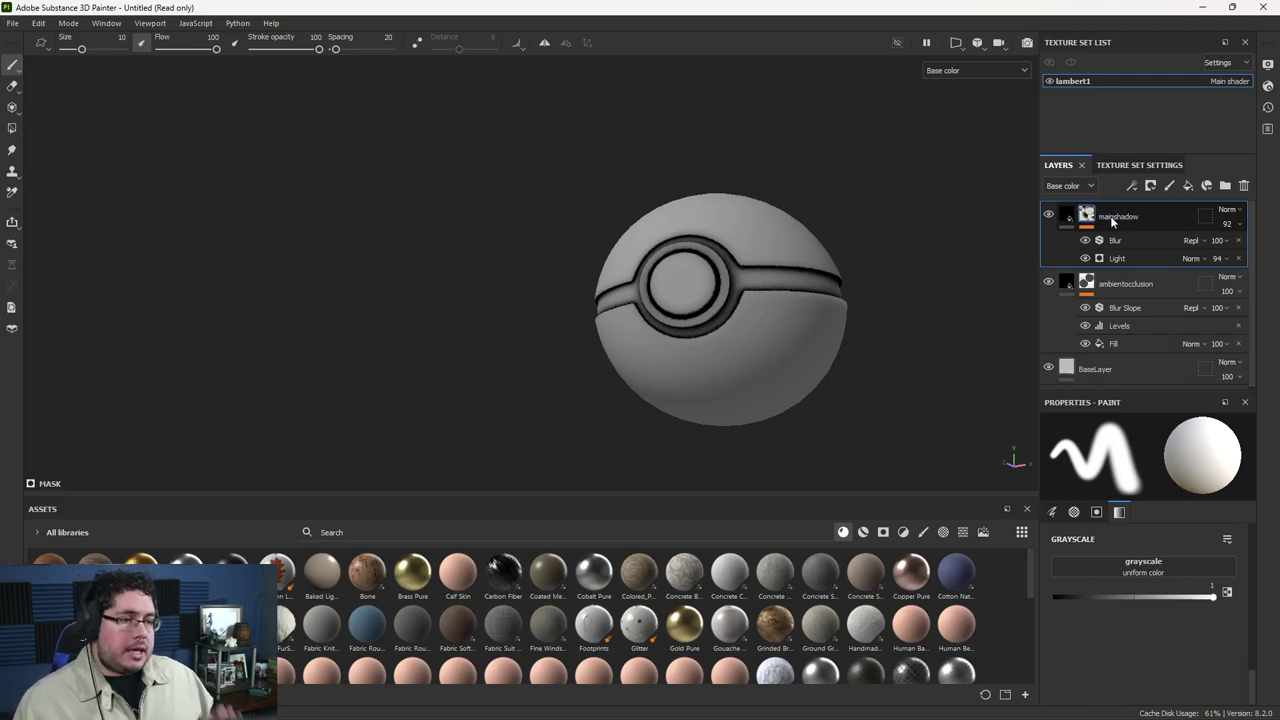
pyautogui.keyDown('alt'); pyautogui.moveTo(920, 229); pyautogui.dragTo(973, 290); pyautogui.keyUp('alt')
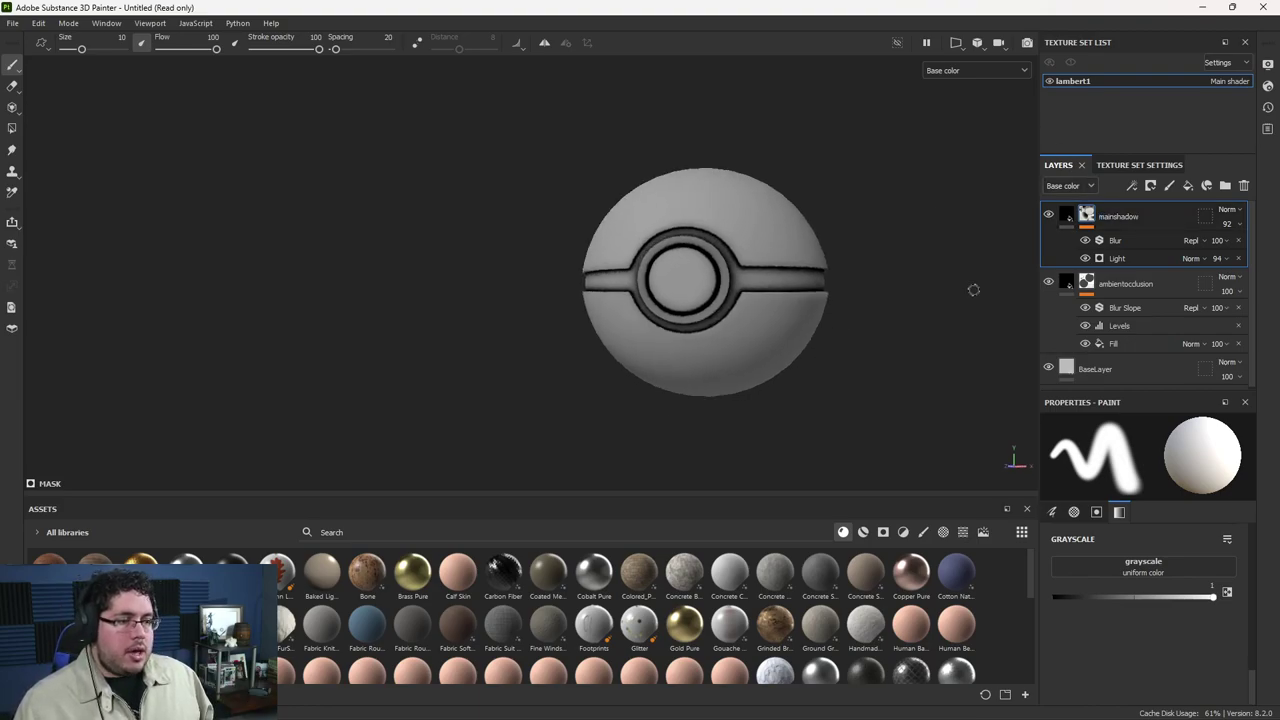
# Step: Add a new fill layer above mainshadow with only the color channel enabled and a black base color
pyautogui.click(1188, 185)
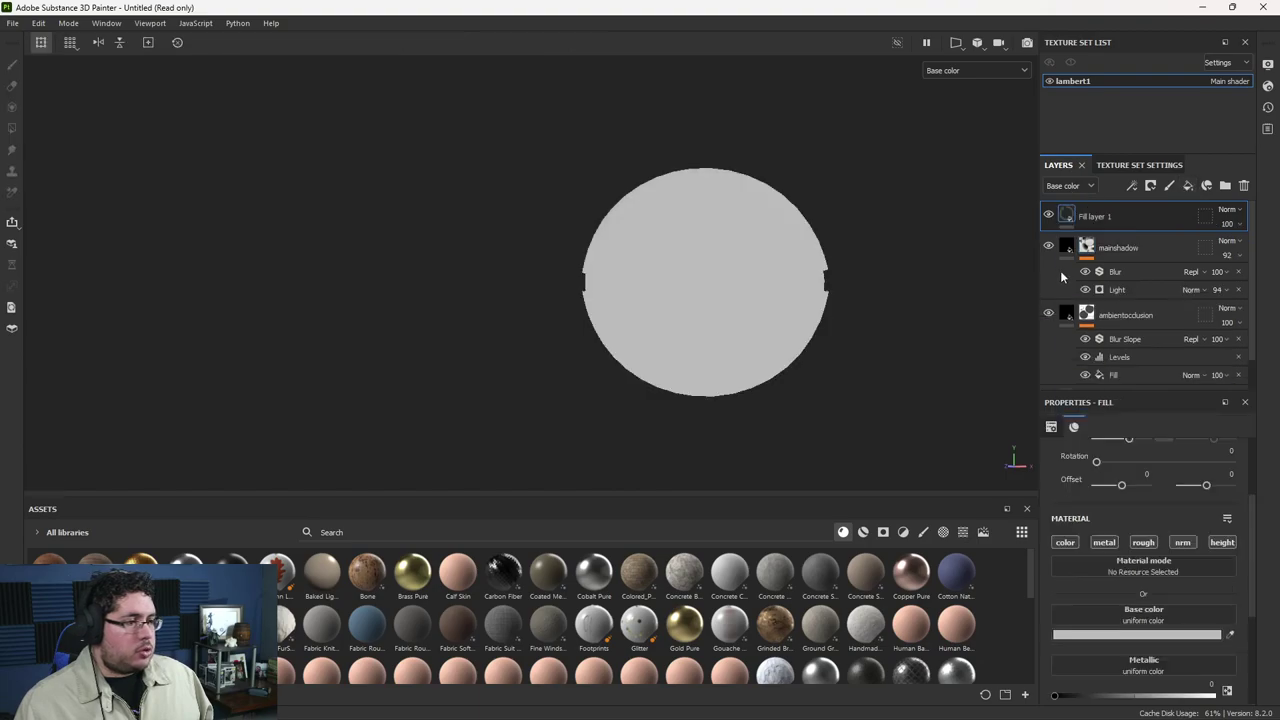
pyautogui.click(1103, 542)
pyautogui.click(1142, 542)
pyautogui.click(1182, 542)
pyautogui.click(1221, 542)
pyautogui.click(1133, 635)
pyautogui.moveTo(1037, 642); pyautogui.dragTo(1019, 658)
pyautogui.click(1183, 461)
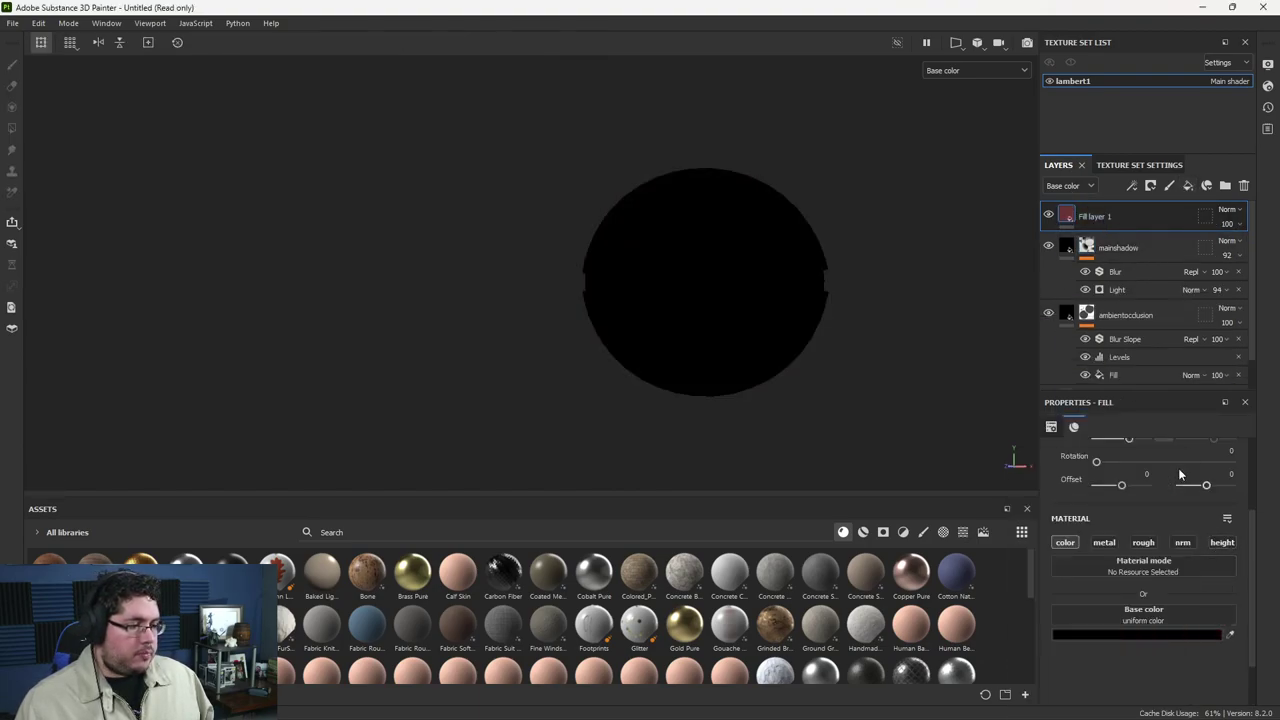
# Step: Add a black mask to the new fill layer and give it a 3D Linear Gradient generator
pyautogui.rightClick(1078, 215)
pyautogui.click(1150, 25)
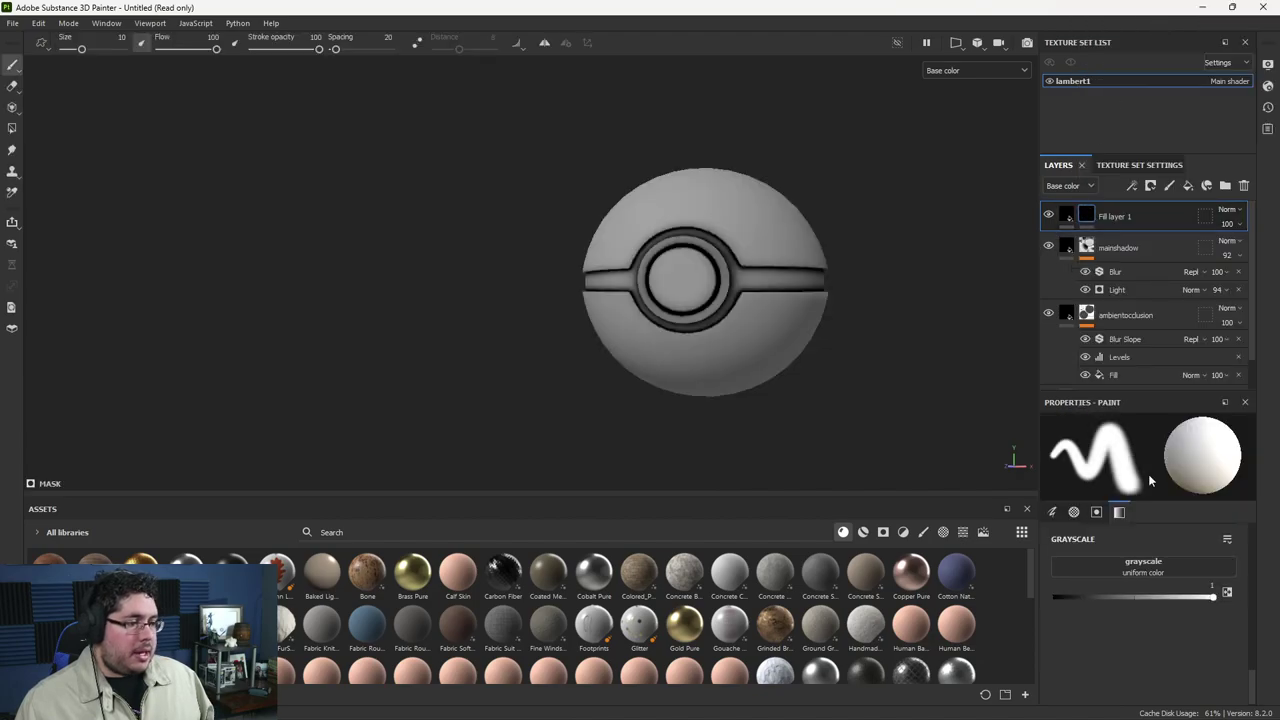
pyautogui.rightClick(1085, 216)
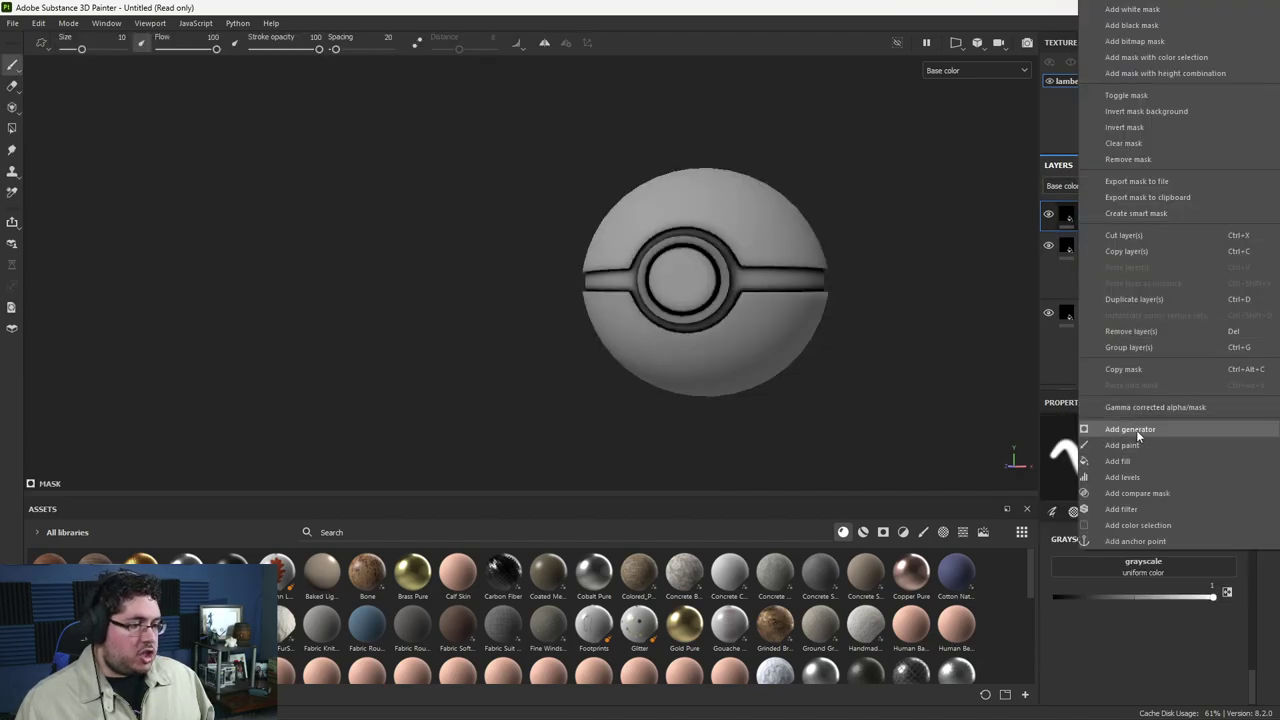
pyautogui.click(1130, 429)
pyautogui.click(1120, 462)
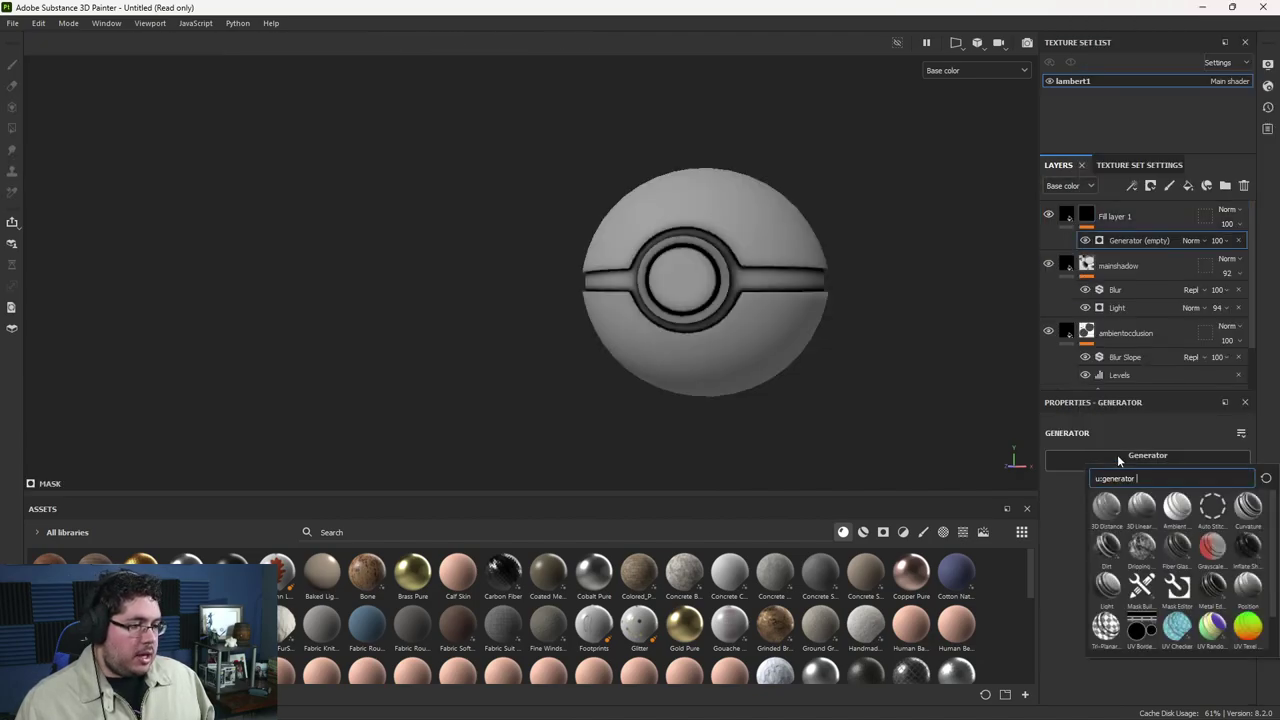
pyautogui.click(1141, 511)
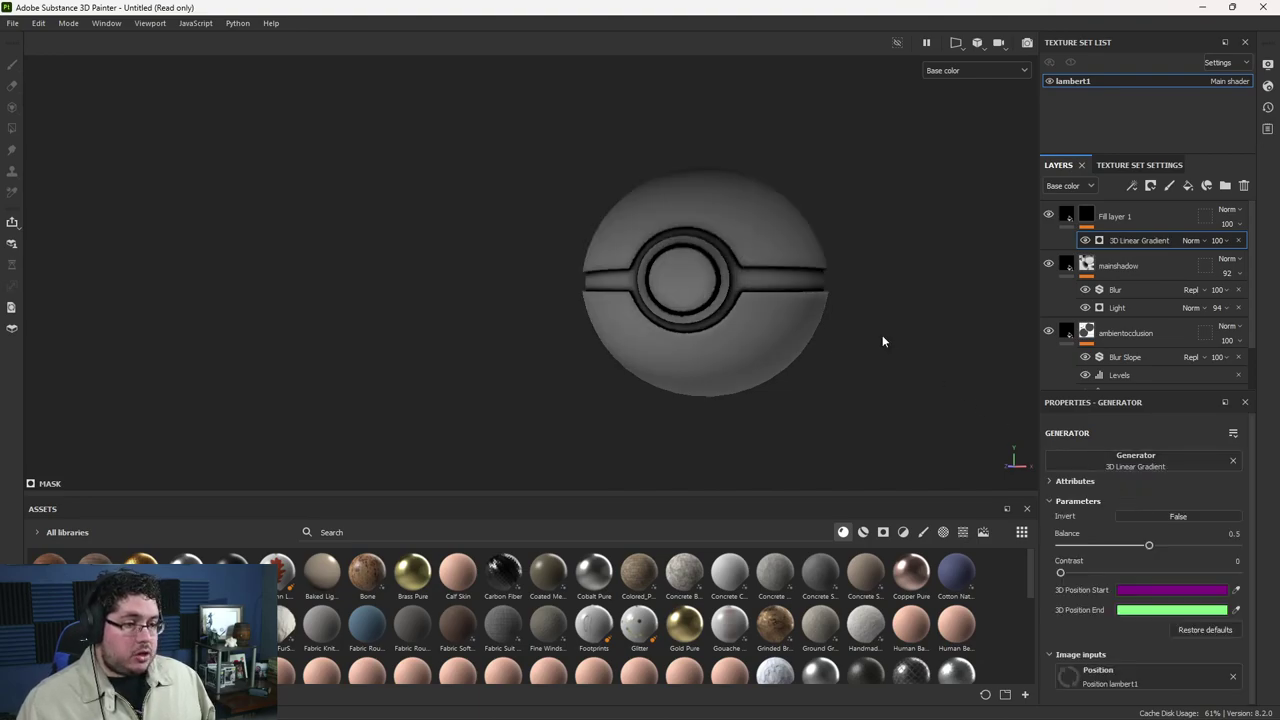
# Step: Turn on Invert for the 3D Linear Gradient generator, checking the shading around the ball
pyautogui.keyDown('alt'); pyautogui.moveTo(882, 335); pyautogui.dragTo(983, 460); pyautogui.keyUp('alt')
pyautogui.keyDown('alt'); pyautogui.moveTo(860, 299); pyautogui.dragTo(866, 175); pyautogui.keyUp('alt')
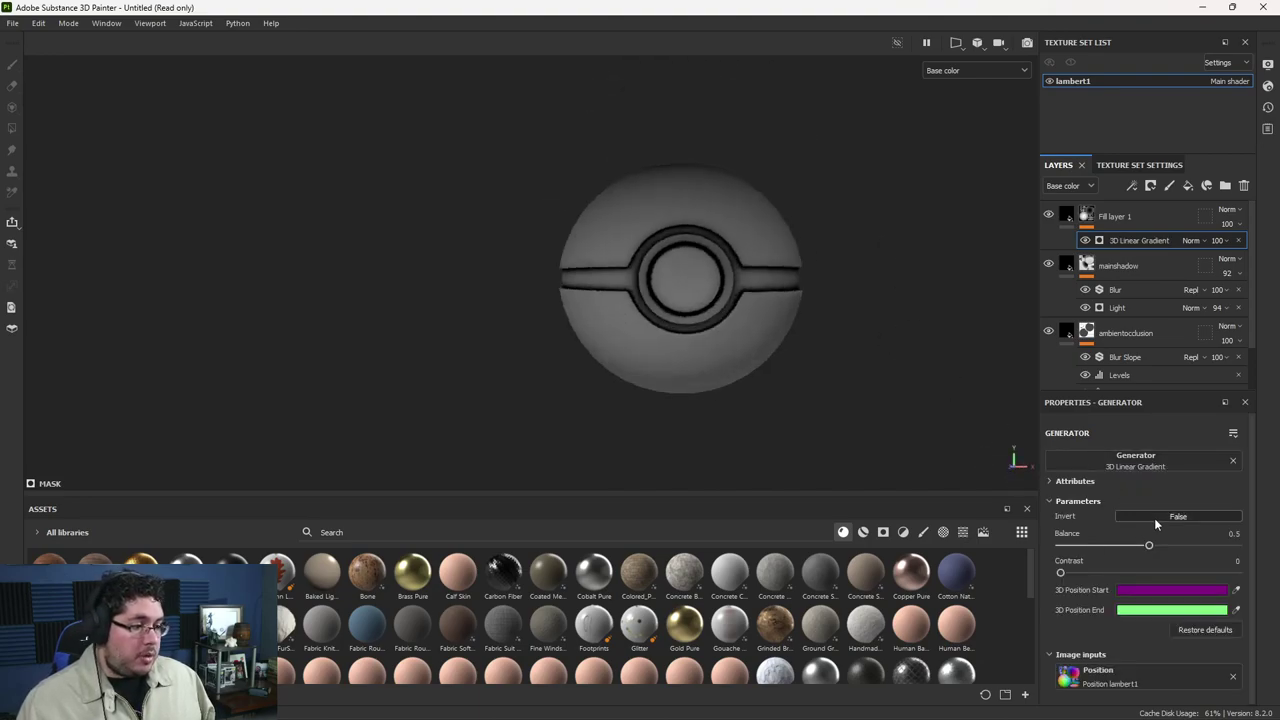
pyautogui.click(1154, 518)
pyautogui.keyDown('alt'); pyautogui.moveTo(820, 298); pyautogui.dragTo(1036, 298); pyautogui.keyUp('alt')
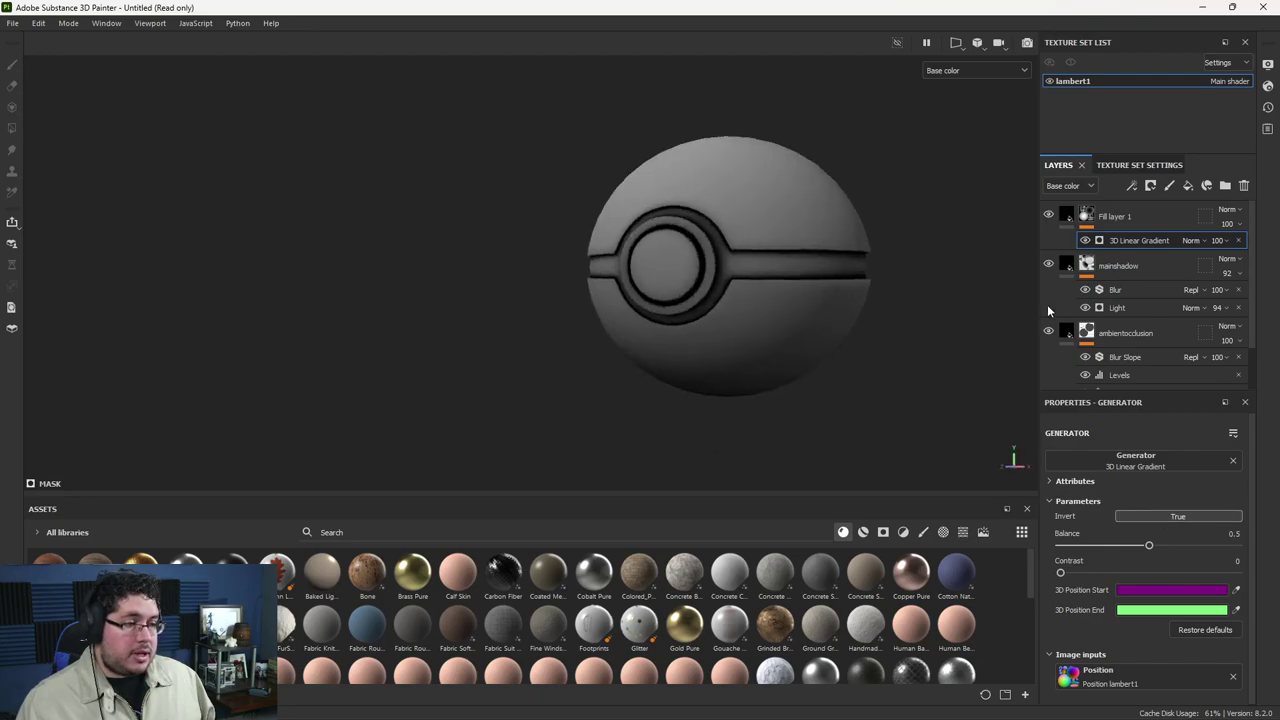
# Step: Add a Blur Slope filter above the 3D Linear Gradient generator in the mask
pyautogui.rightClick(1067, 217)
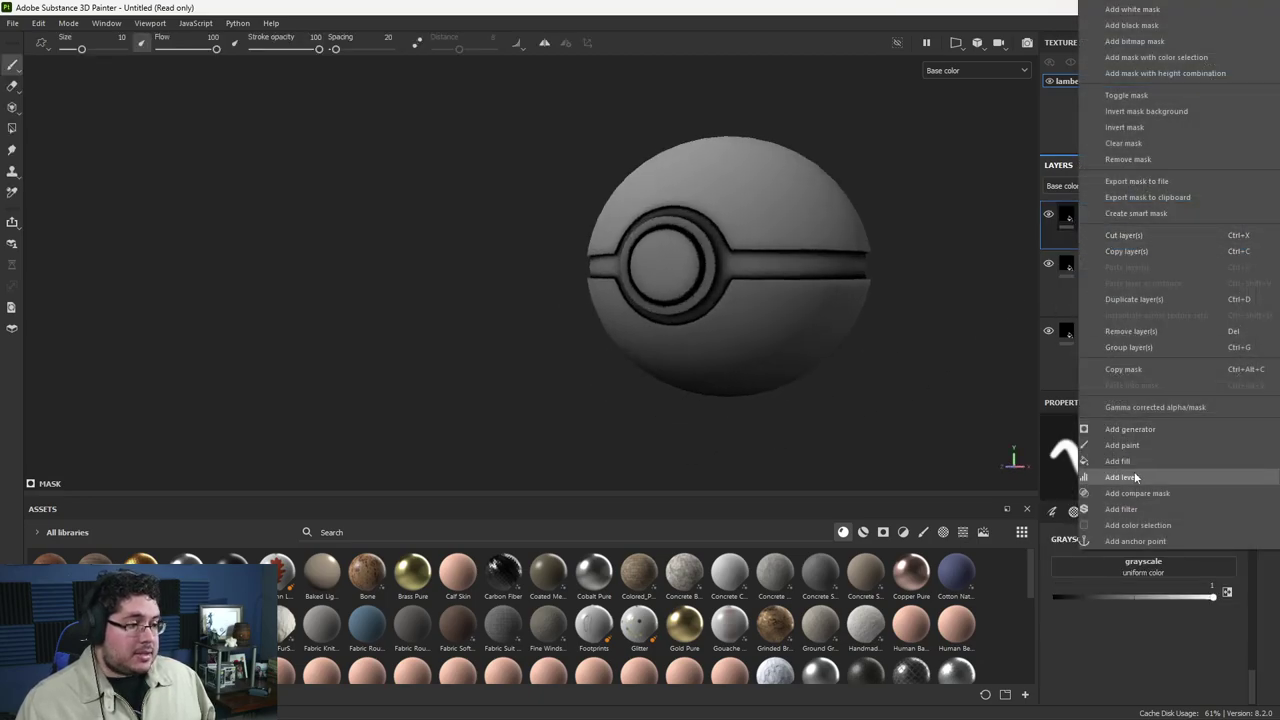
pyautogui.click(1135, 506)
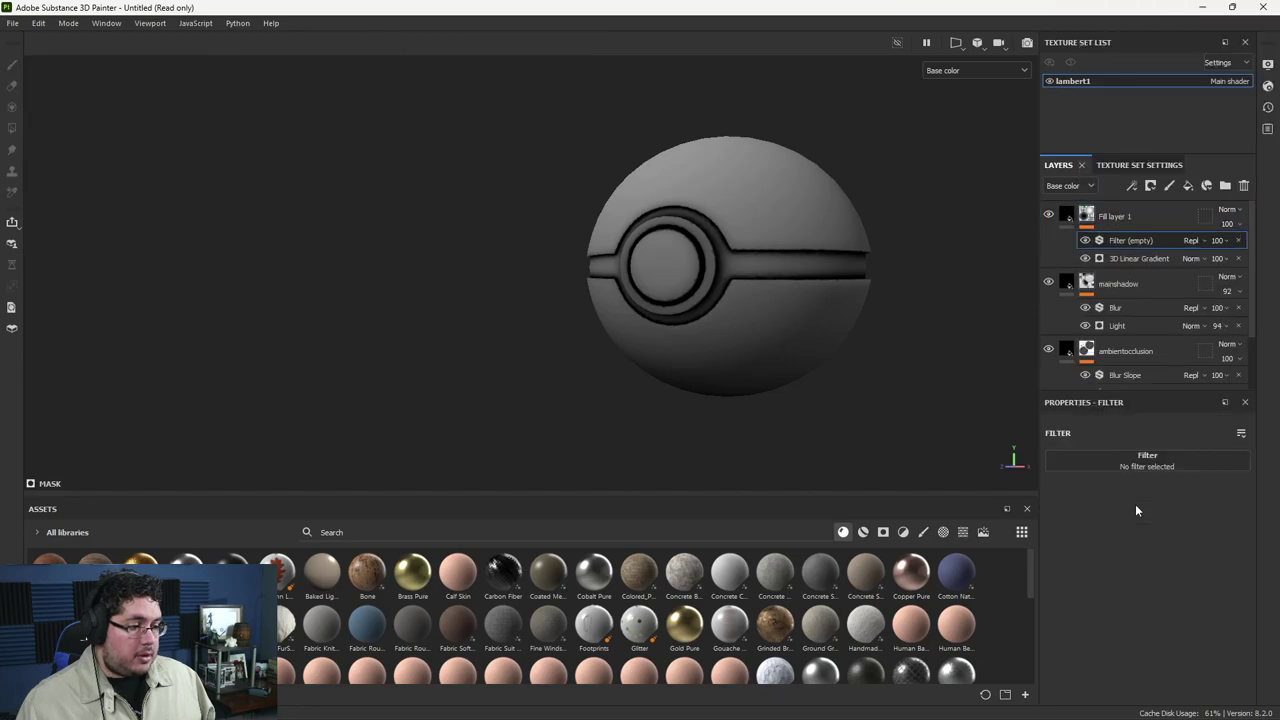
pyautogui.click(1126, 460)
pyautogui.click(1106, 543)
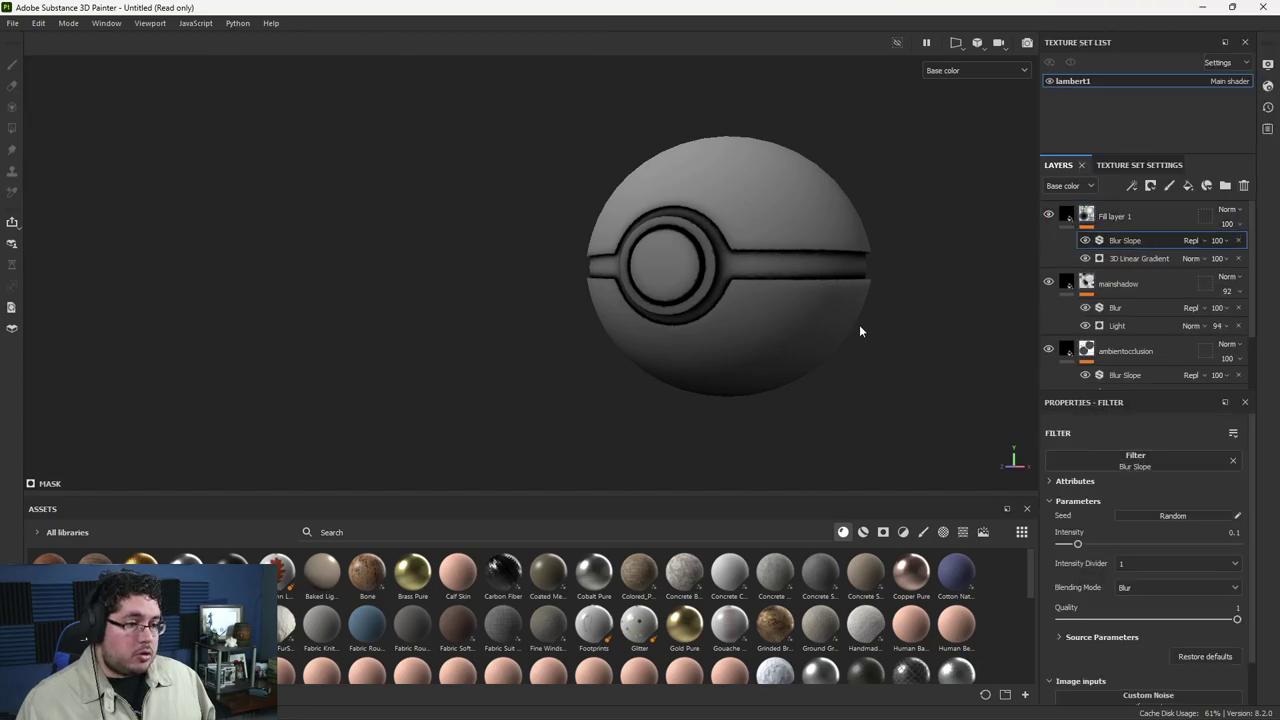
# Step: Set the Blur Slope filter's intensity to 0.732, inspecting the gradient shading up close
pyautogui.keyDown('alt'); pyautogui.moveTo(862, 324); pyautogui.dragTo(950, 380, button='right'); pyautogui.keyUp('alt')
pyautogui.moveTo(950, 380)
pyautogui.keyDown('alt'); pyautogui.mouseDown()
pyautogui.moveTo(925, 316)
pyautogui.moveTo(968, 394)
pyautogui.mouseUp(); pyautogui.keyUp('alt')
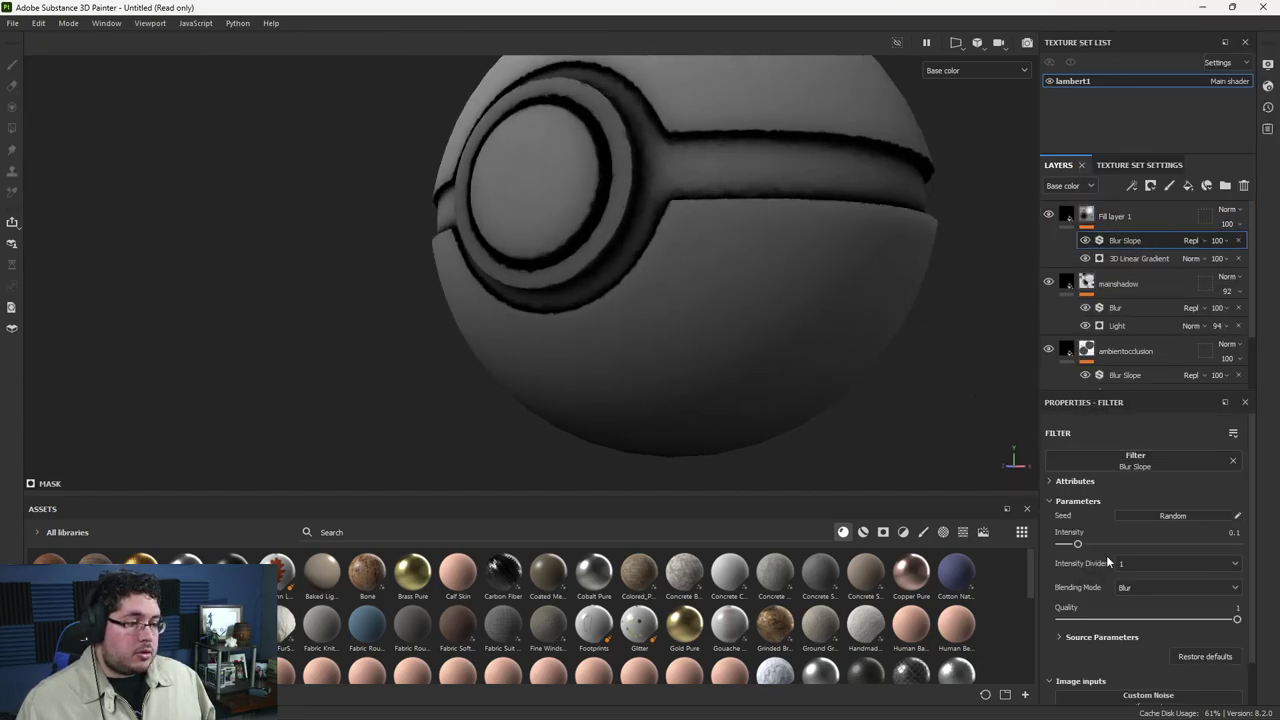
pyautogui.keyDown('alt'); pyautogui.moveTo(854, 380); pyautogui.dragTo(966, 496, button='right'); pyautogui.keyUp('alt')
pyautogui.keyDown('alt'); pyautogui.moveTo(752, 280); pyautogui.dragTo(814, 215); pyautogui.keyUp('alt')
pyautogui.keyDown('alt'); pyautogui.moveTo(752, 266); pyautogui.dragTo(808, 390, button='right'); pyautogui.keyUp('alt')
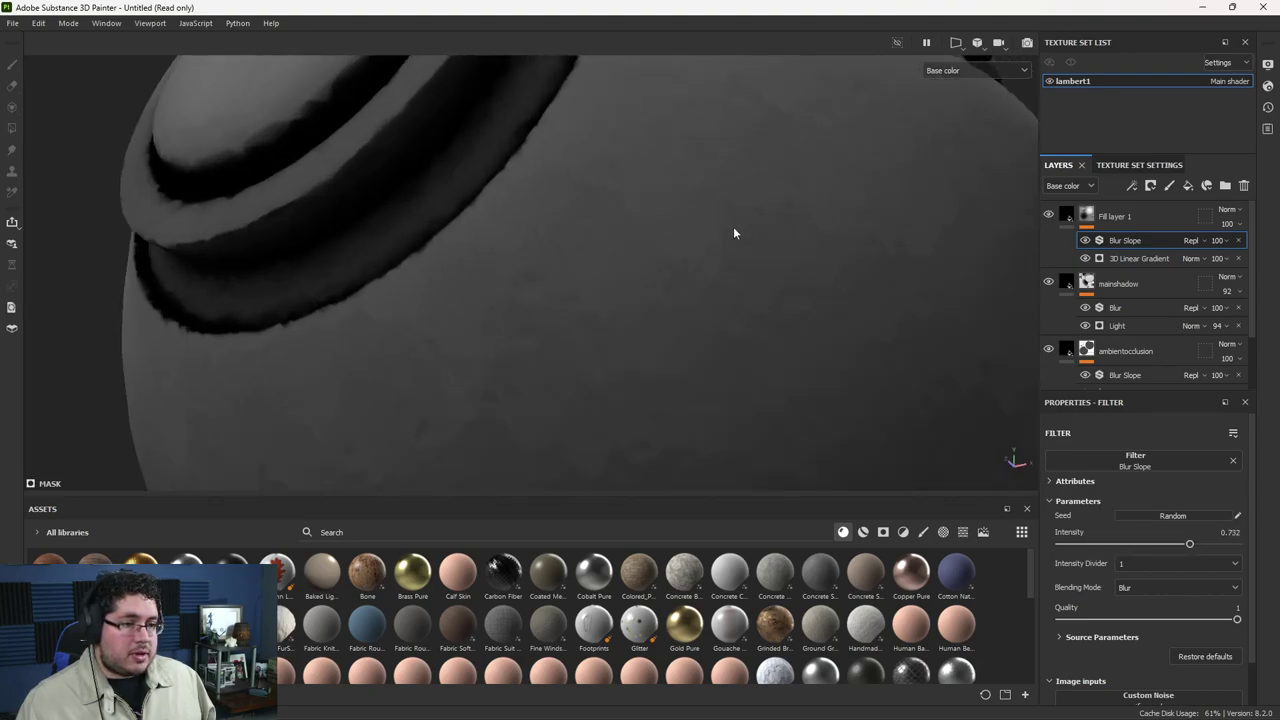
pyautogui.keyDown('alt'); pyautogui.moveTo(814, 309); pyautogui.dragTo(480, 222, button='right'); pyautogui.keyUp('alt')
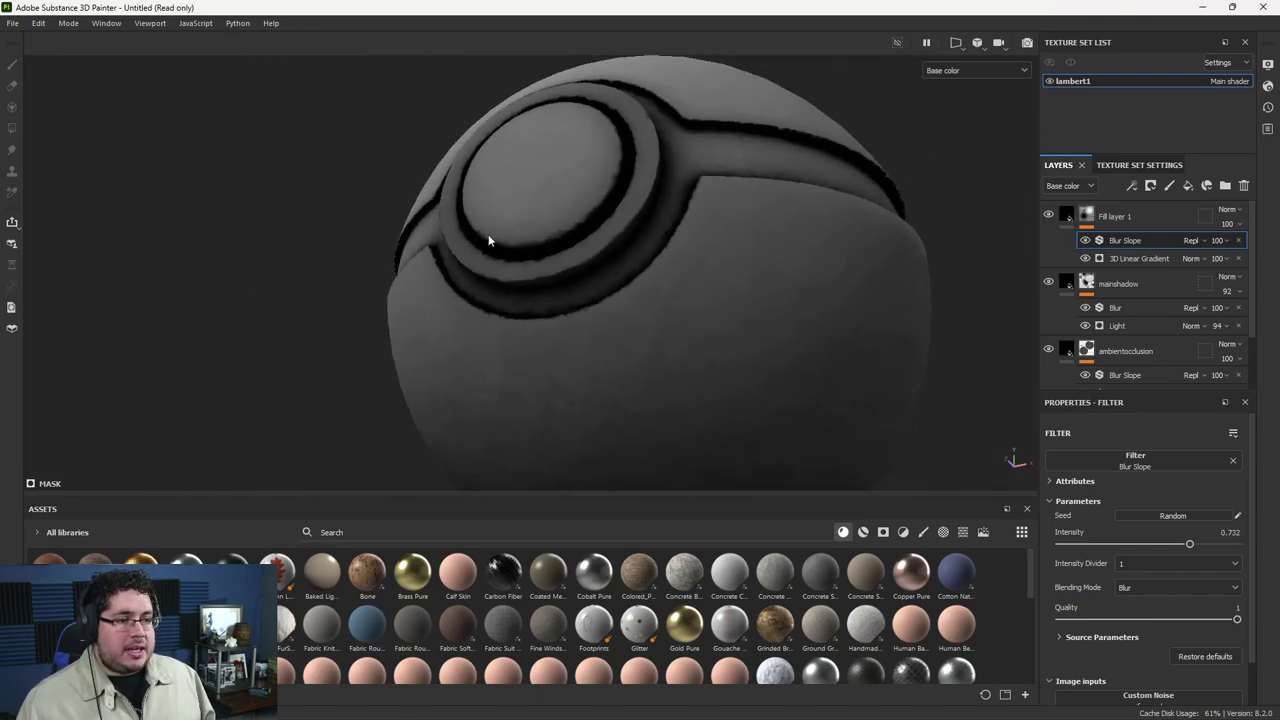
# Step: Check the gradient shading from several angles and lower the gradient fill layer's opacity to 79
pyautogui.keyDown('alt'); pyautogui.moveTo(480, 222); pyautogui.dragTo(560, 240); pyautogui.keyUp('alt')
pyautogui.keyDown('alt'); pyautogui.moveTo(560, 240); pyautogui.dragTo(429, 211, button='right'); pyautogui.keyUp('alt')
pyautogui.keyDown('alt'); pyautogui.moveTo(429, 211); pyautogui.dragTo(510, 215); pyautogui.keyUp('alt')
pyautogui.keyDown('alt'); pyautogui.moveTo(510, 215); pyautogui.dragTo(464, 181, button='right'); pyautogui.keyUp('alt')
pyautogui.keyDown('alt'); pyautogui.moveTo(463, 184); pyautogui.dragTo(626, 378); pyautogui.keyUp('alt')
pyautogui.keyDown('alt'); pyautogui.moveTo(626, 378); pyautogui.dragTo(652, 350, button='right'); pyautogui.keyUp('alt')
pyautogui.keyDown('alt'); pyautogui.moveTo(652, 350); pyautogui.dragTo(614, 328, button='middle'); pyautogui.keyUp('alt')
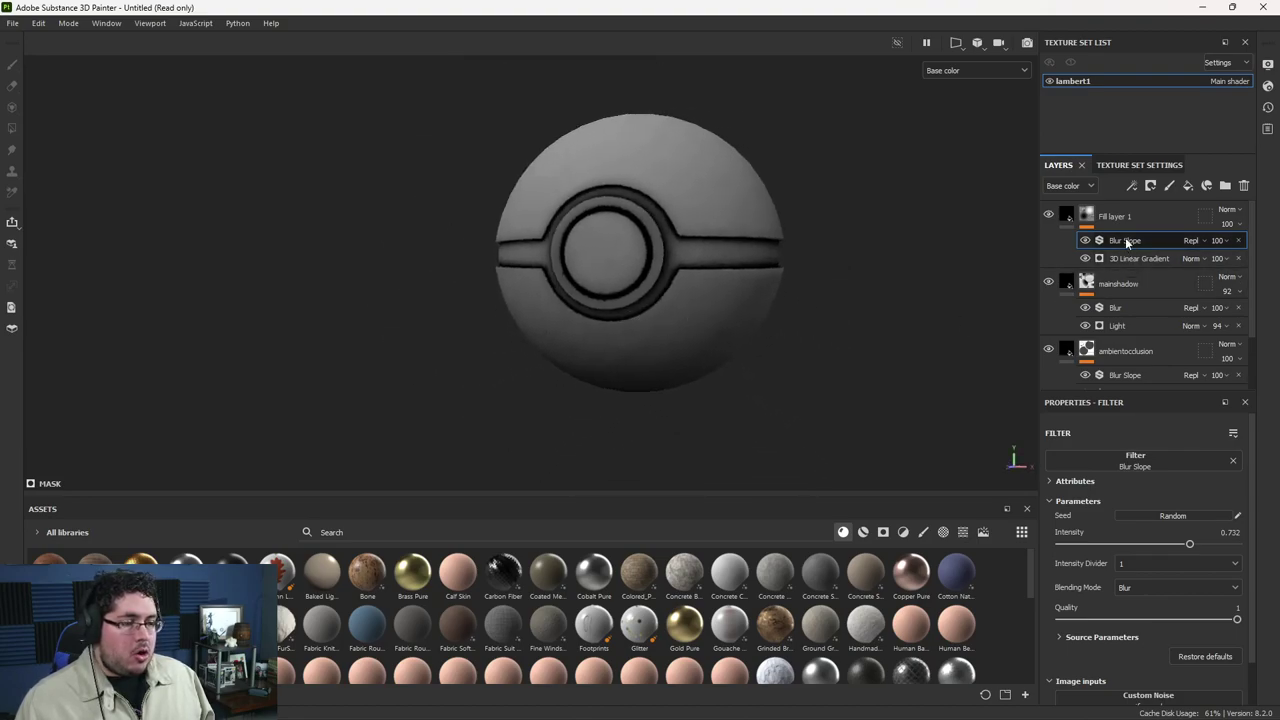
pyautogui.moveTo(1258, 248)
pyautogui.mouseDown()
pyautogui.moveTo(1230, 248)
pyautogui.moveTo(1253, 257)
pyautogui.mouseUp()
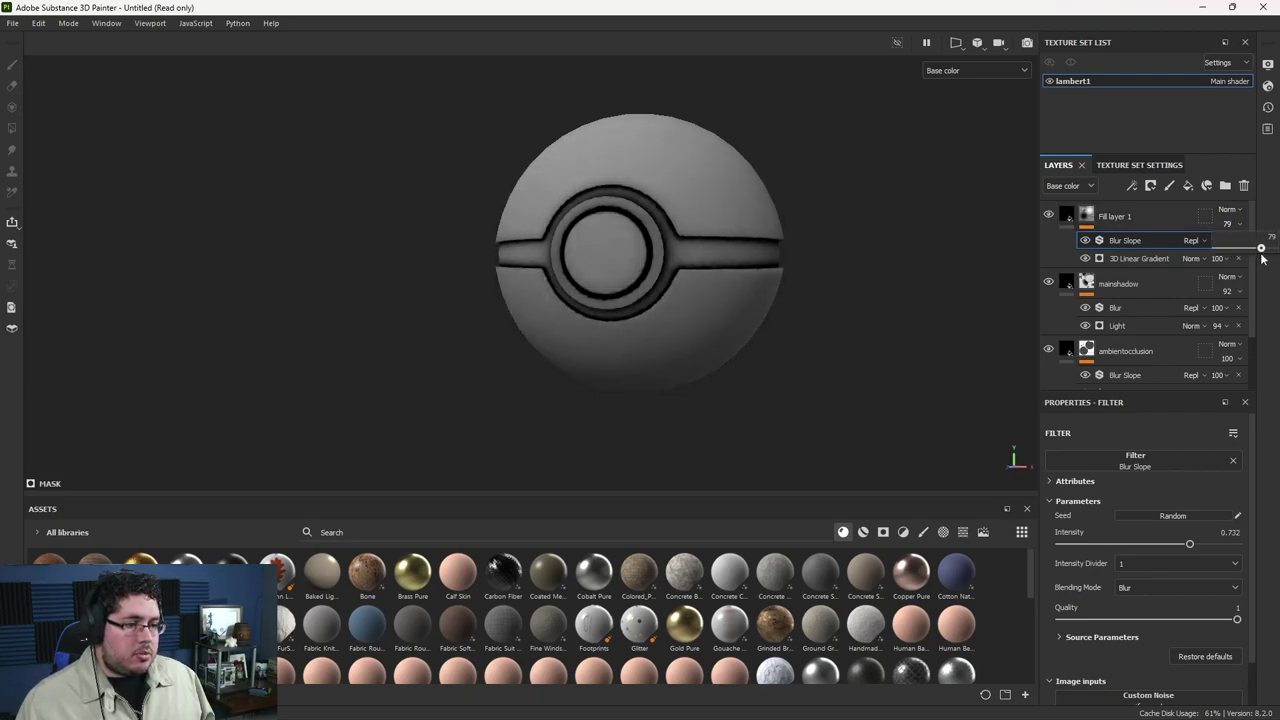
# Step: Raise the gradient fill layer's opacity to 100, checking the shading on the ball's underside and front
pyautogui.keyDown('alt'); pyautogui.moveTo(703, 236); pyautogui.dragTo(643, 203); pyautogui.keyUp('alt')
pyautogui.keyDown('alt'); pyautogui.moveTo(643, 203); pyautogui.dragTo(749, 226, button='right'); pyautogui.keyUp('alt')
pyautogui.keyDown('alt'); pyautogui.moveTo(749, 226); pyautogui.dragTo(640, 340); pyautogui.keyUp('alt')
pyautogui.keyDown('alt'); pyautogui.moveTo(640, 340); pyautogui.dragTo(598, 264, button='middle'); pyautogui.keyUp('alt')
pyautogui.click(1227, 223)
pyautogui.moveTo(1229, 223); pyautogui.dragTo(1271, 234)
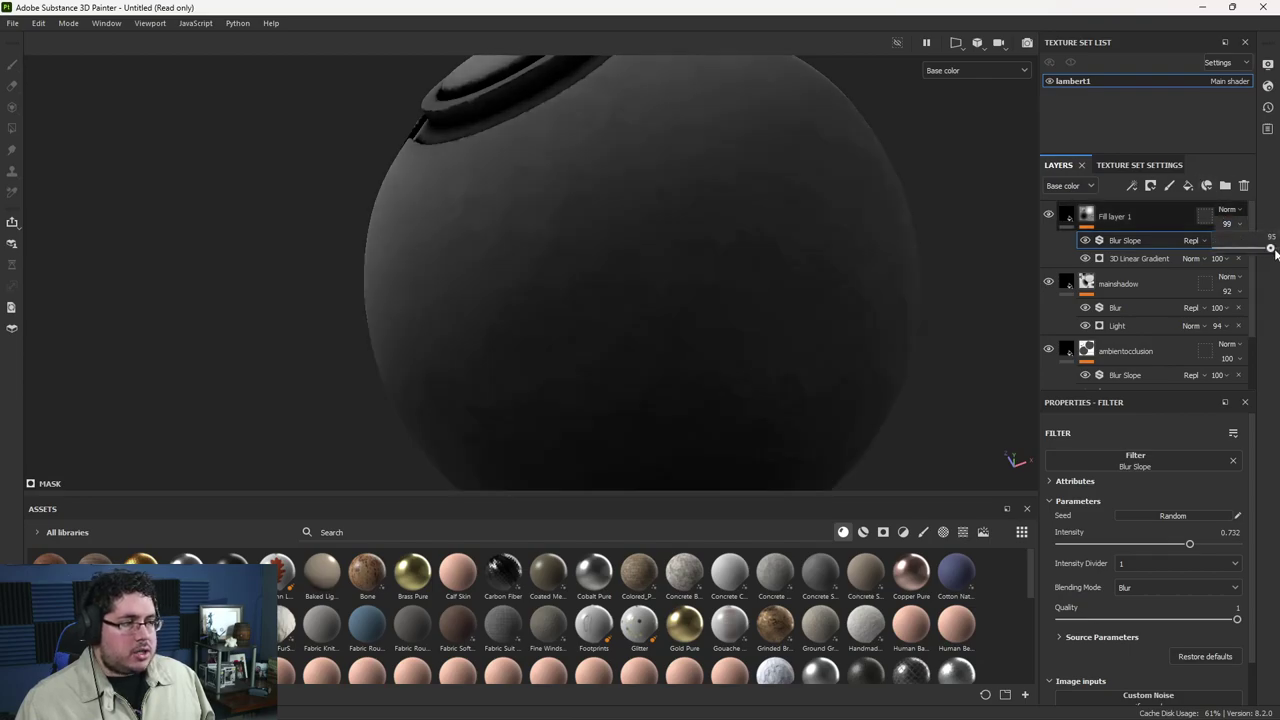
pyautogui.scroll(-1, 774, 247)
pyautogui.keyDown('alt'); pyautogui.moveTo(774, 247); pyautogui.dragTo(555, 190); pyautogui.keyUp('alt')
pyautogui.scroll(-1, 694, 277)
pyautogui.keyDown('alt'); pyautogui.moveTo(652, 312); pyautogui.dragTo(810, 370); pyautogui.keyUp('alt')
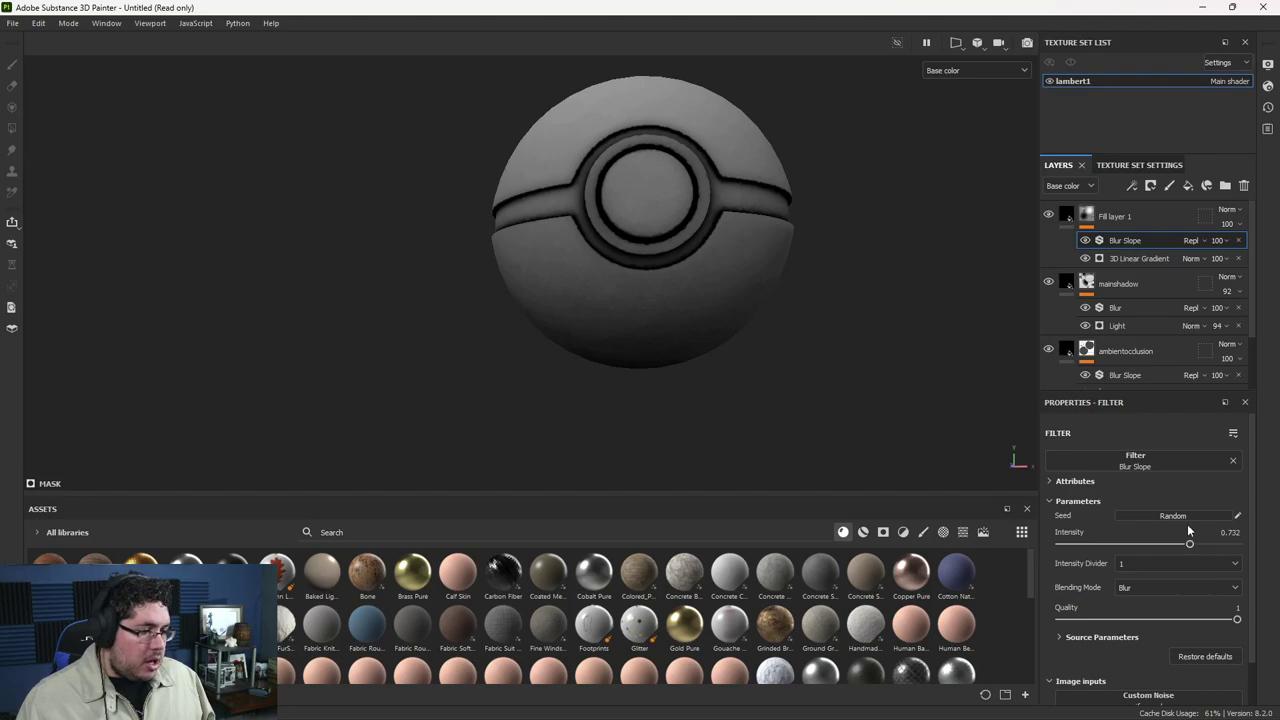
# Step: Set the 3D Linear Gradient generator's Balance to 0.74 and compare the result in material and base color views
pyautogui.click(1120, 259)
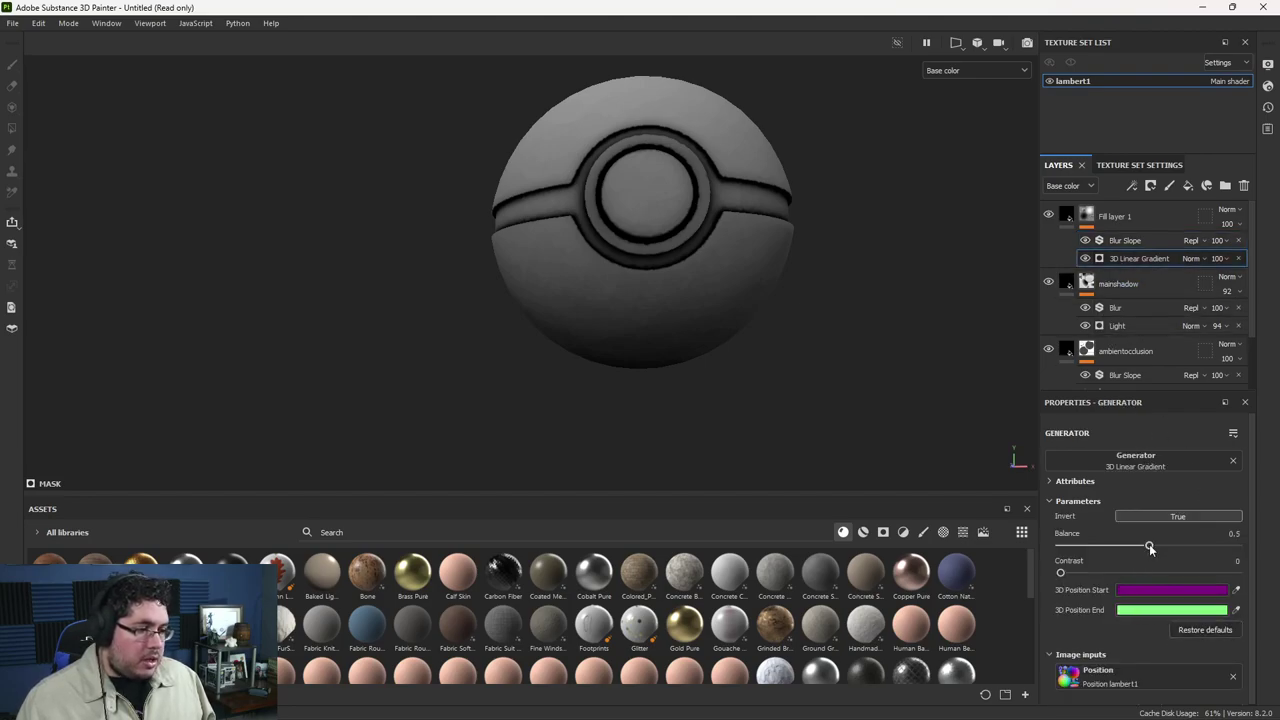
pyautogui.moveTo(1127, 545)
pyautogui.mouseDown()
pyautogui.moveTo(1109, 540)
pyautogui.moveTo(1193, 546)
pyautogui.mouseUp()
pyautogui.keyDown('alt'); pyautogui.moveTo(764, 355); pyautogui.dragTo(832, 348); pyautogui.keyUp('alt')
pyautogui.press('m')
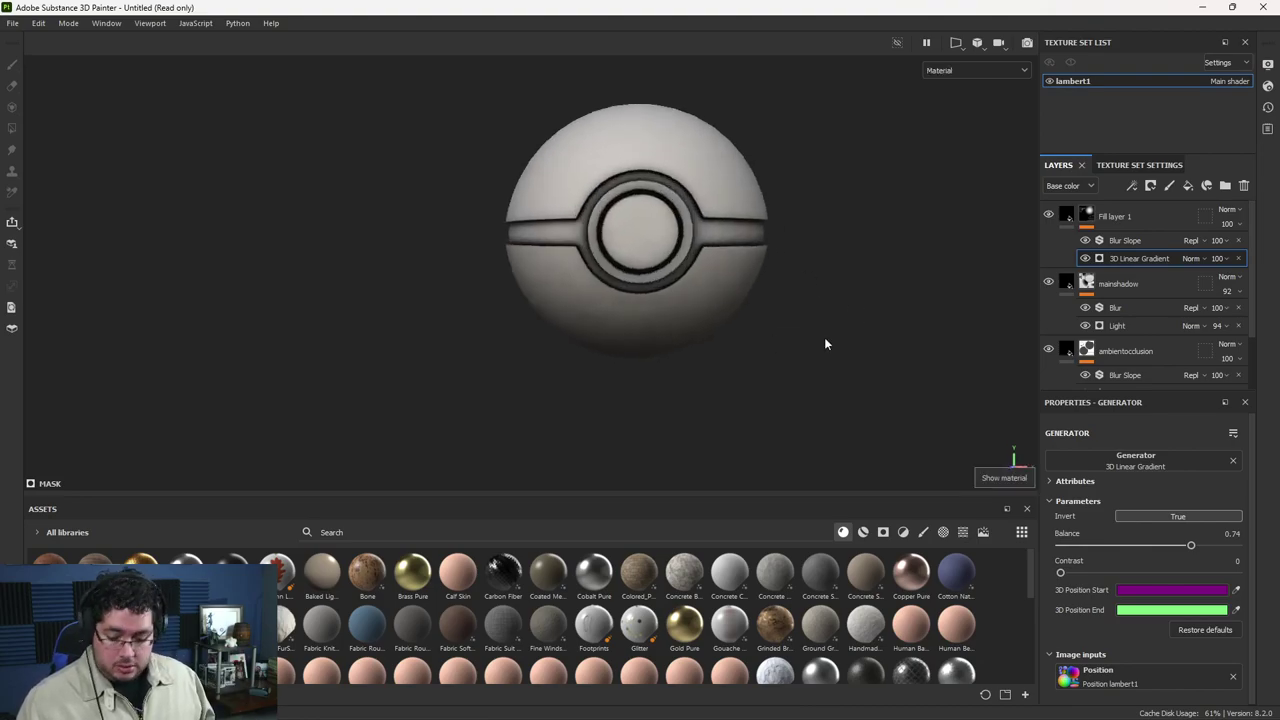
pyautogui.press('c')
pyautogui.keyDown('alt'); pyautogui.moveTo(757, 286); pyautogui.dragTo(823, 329); pyautogui.keyUp('alt')
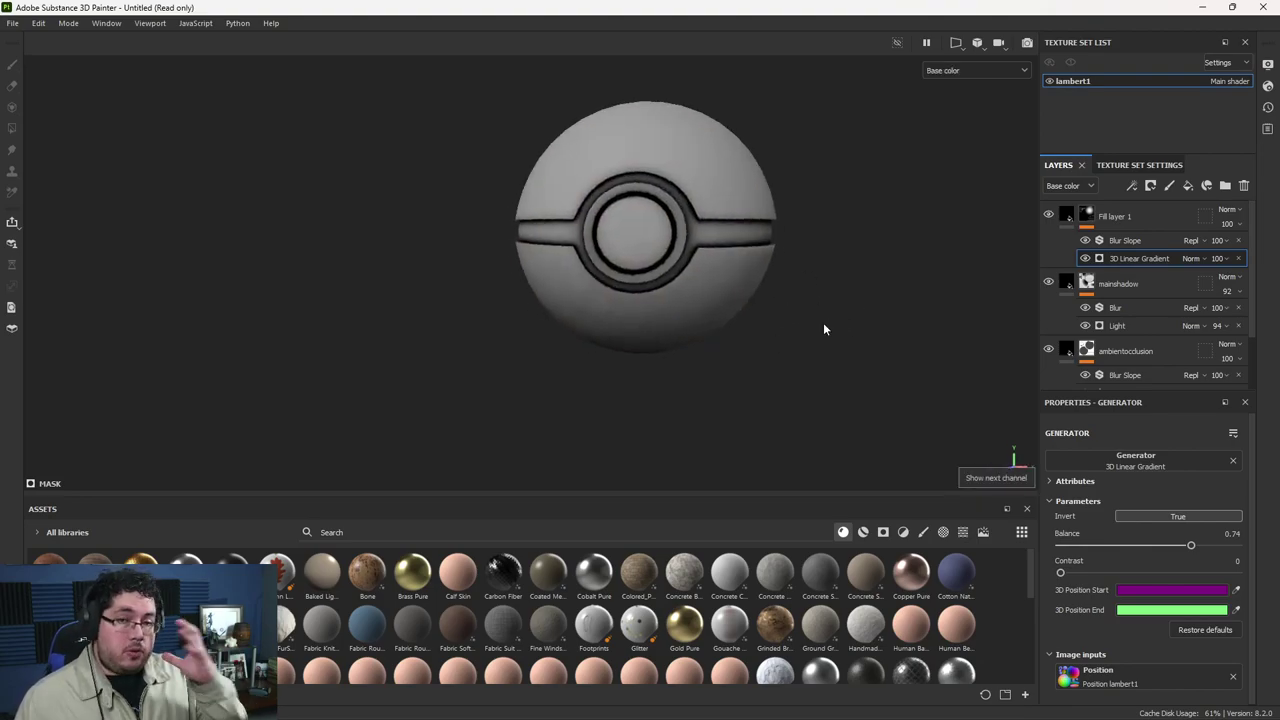
pyautogui.moveTo(800, 306)
pyautogui.keyDown('alt'); pyautogui.mouseDown()
pyautogui.moveTo(859, 379)
pyautogui.moveTo(832, 337)
pyautogui.moveTo(769, 291)
pyautogui.mouseUp(); pyautogui.keyUp('alt')
# Step: Rename the gradient fill layer as extrashadow
pyautogui.doubleClick(1120, 216)
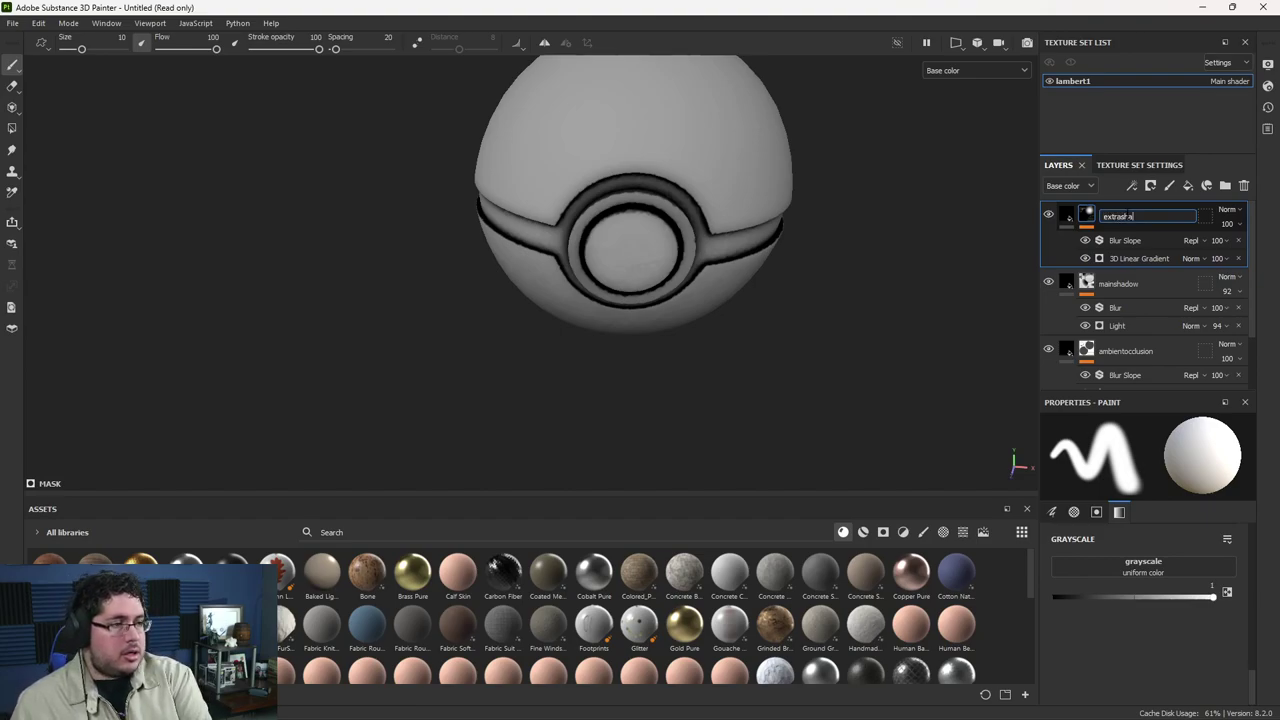
pyautogui.write('extrashadow')
pyautogui.press('Return')
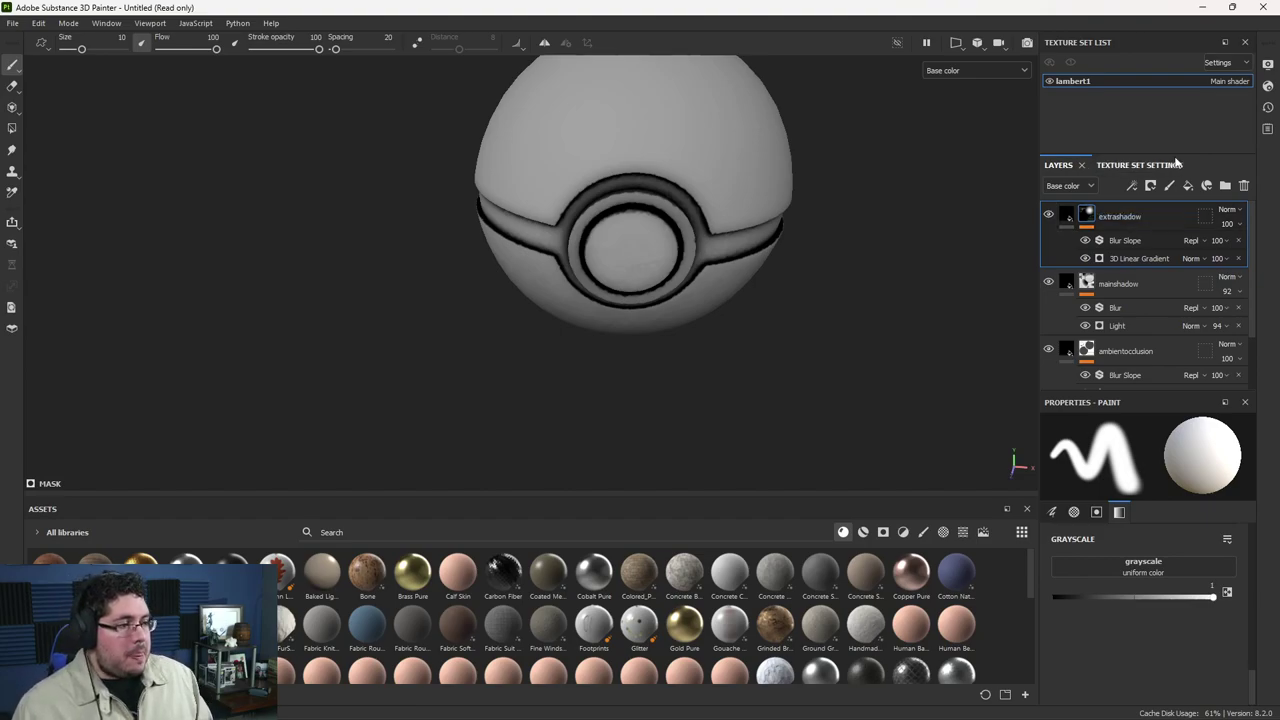
pyautogui.click(1188, 185)
pyautogui.click(1104, 542)
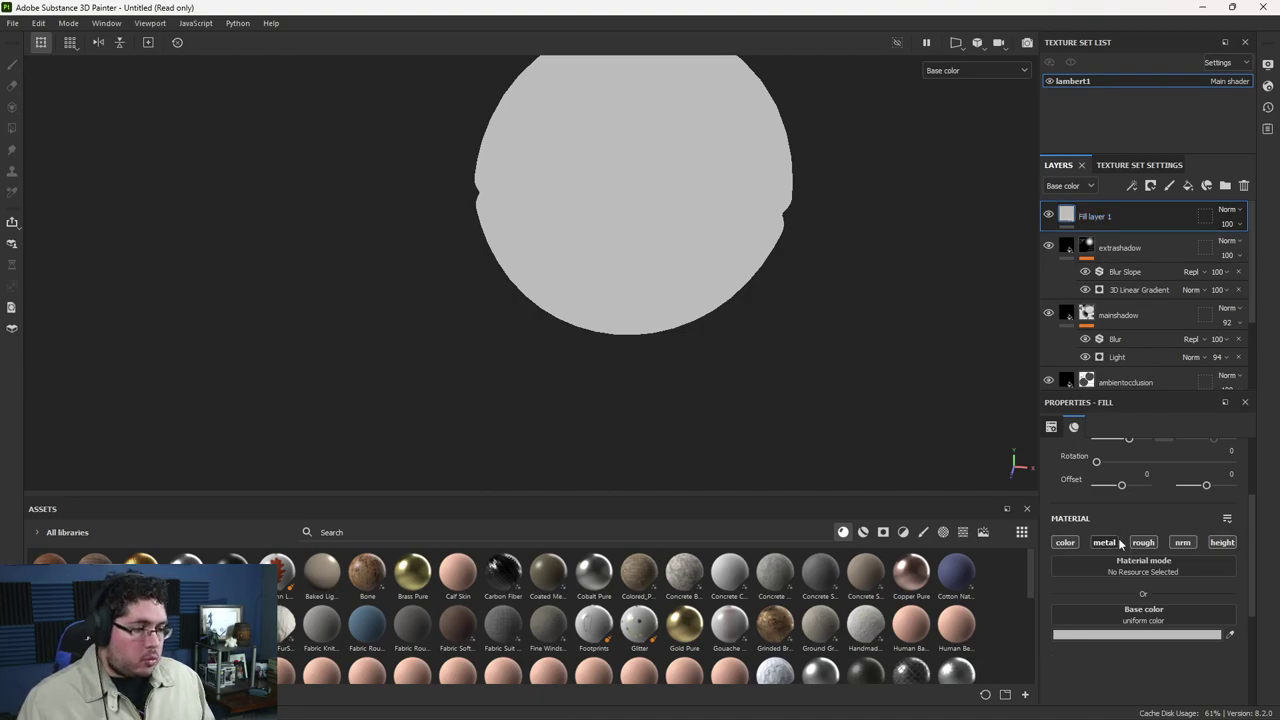
pyautogui.click(1143, 542)
pyautogui.click(1222, 542)
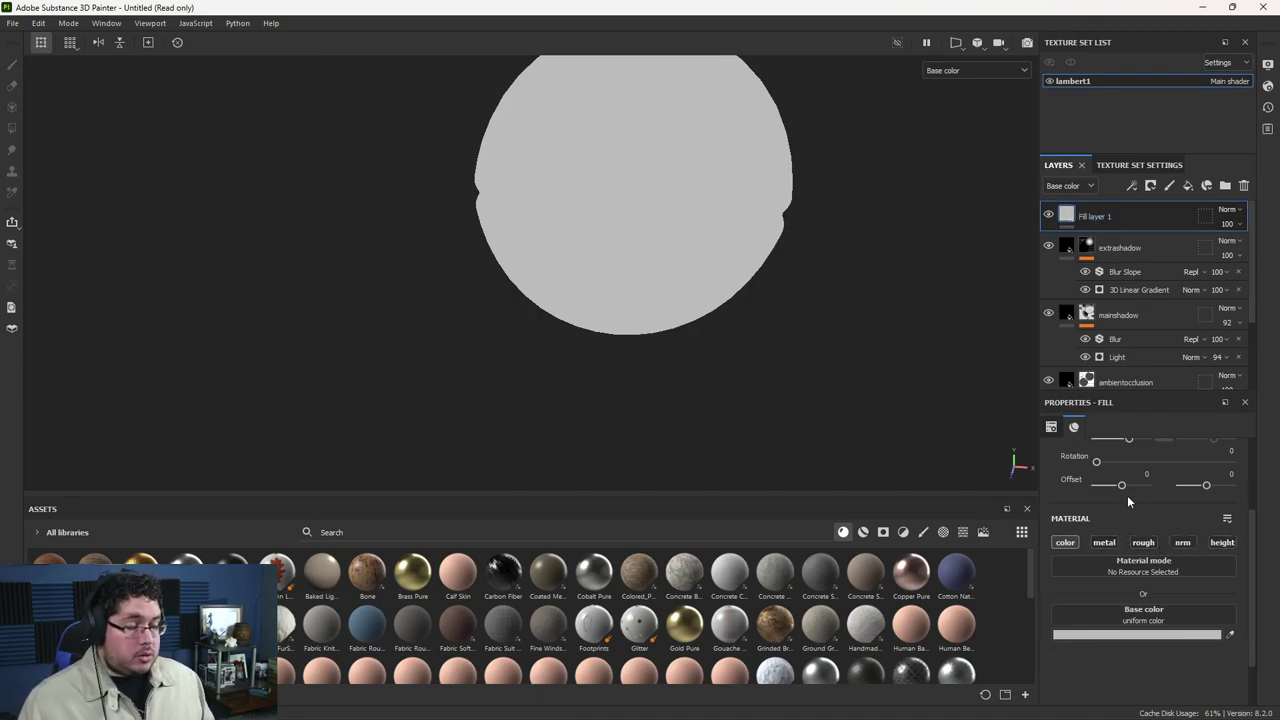
# Step: Duplicate the mainshadow layer above extrashadow and delete the plain fill layer covering the ball
pyautogui.click(1127, 317)
pyautogui.keyDown('ctrl'); pyautogui.moveTo(1163, 319); pyautogui.dragTo(1155, 236); pyautogui.keyUp('ctrl')
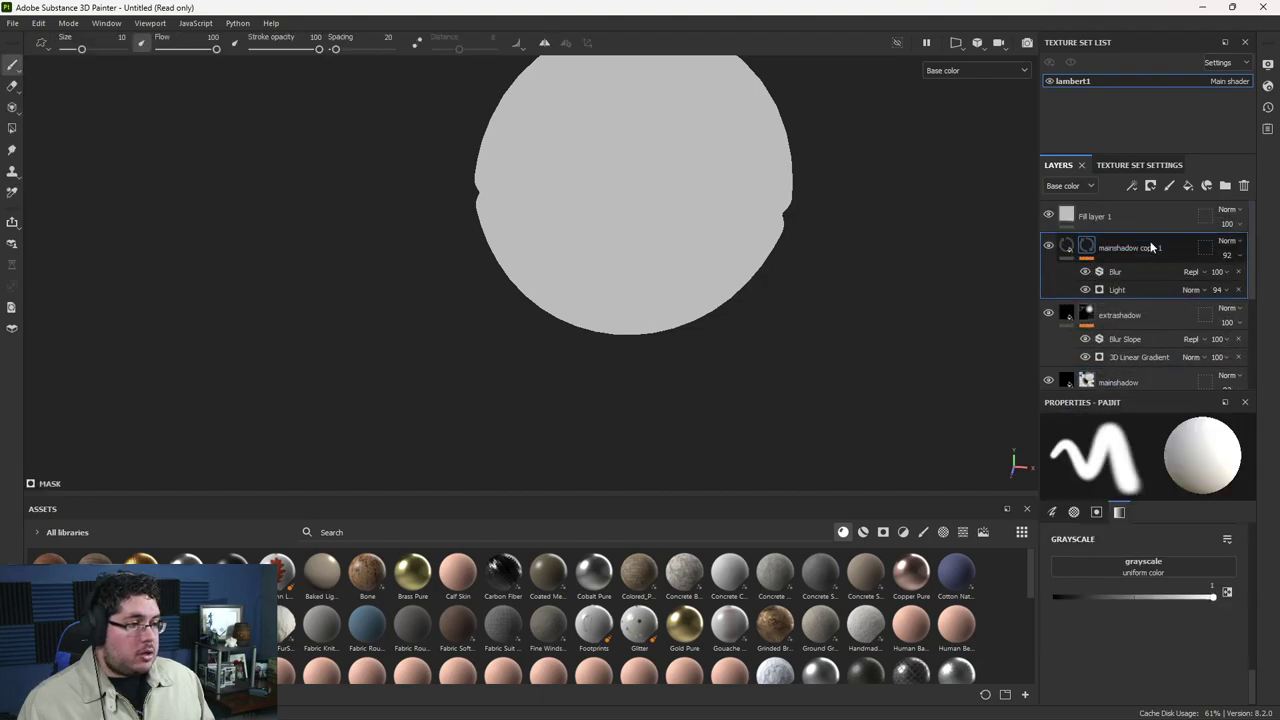
pyautogui.click(1108, 216)
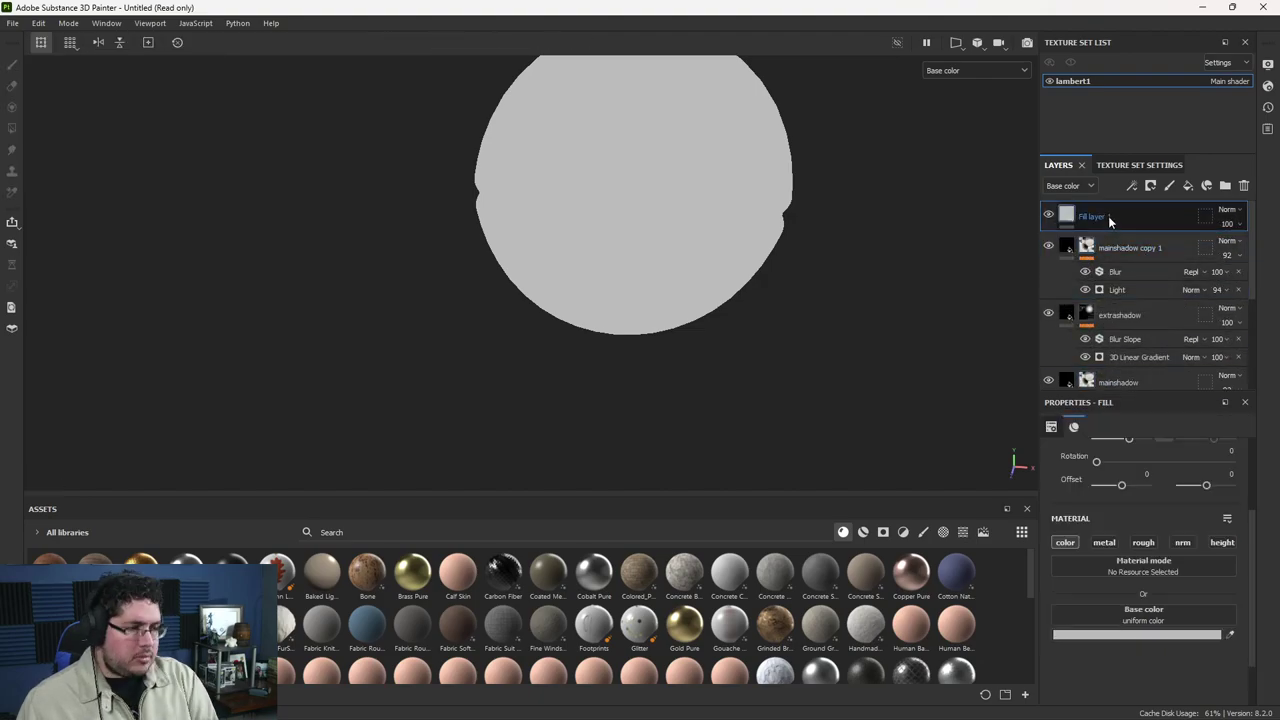
pyautogui.press('Delete')
# Step: Set the base color of the mainshadow copy to white (FFFFFF)
pyautogui.click(1068, 213)
pyautogui.click(1123, 634)
pyautogui.moveTo(1056, 538); pyautogui.dragTo(1013, 503)
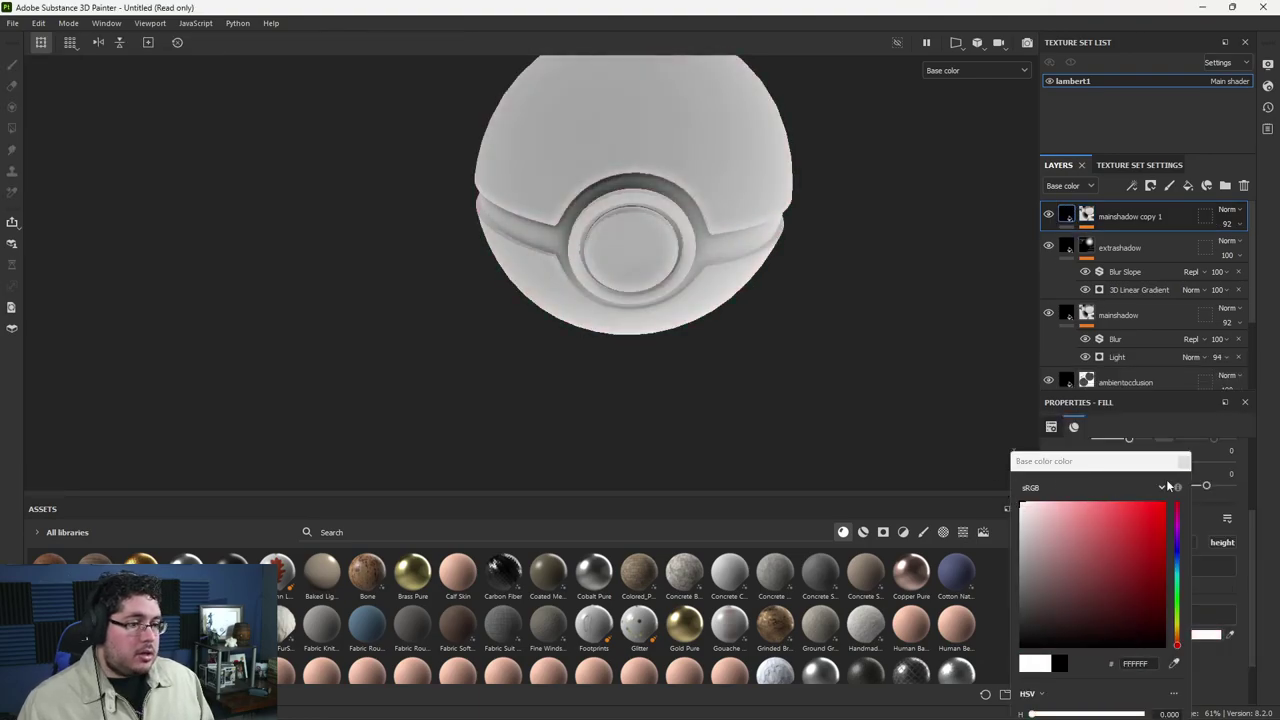
# Step: Set the copy's Light generator to Horizontal Angle 306 and Vertical Angle 91, and remove the Blur filter from its mask
pyautogui.click(1086, 214)
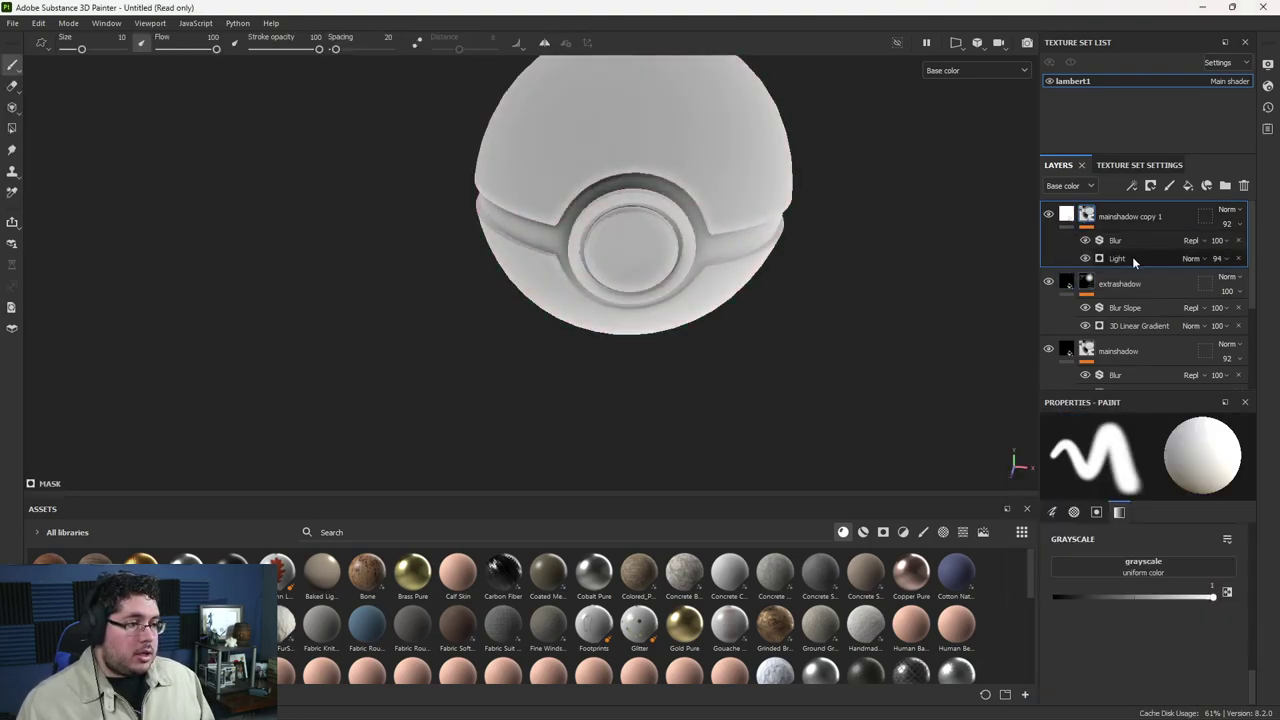
pyautogui.click(1130, 257)
pyautogui.moveTo(1140, 543)
pyautogui.mouseDown()
pyautogui.moveTo(1146, 562)
pyautogui.moveTo(1128, 566)
pyautogui.moveTo(1146, 598)
pyautogui.moveTo(1127, 586)
pyautogui.mouseUp()
pyautogui.moveTo(910, 398)
pyautogui.keyDown('alt'); pyautogui.mouseDown()
pyautogui.moveTo(898, 318)
pyautogui.moveTo(880, 337)
pyautogui.mouseUp(); pyautogui.keyUp('alt')
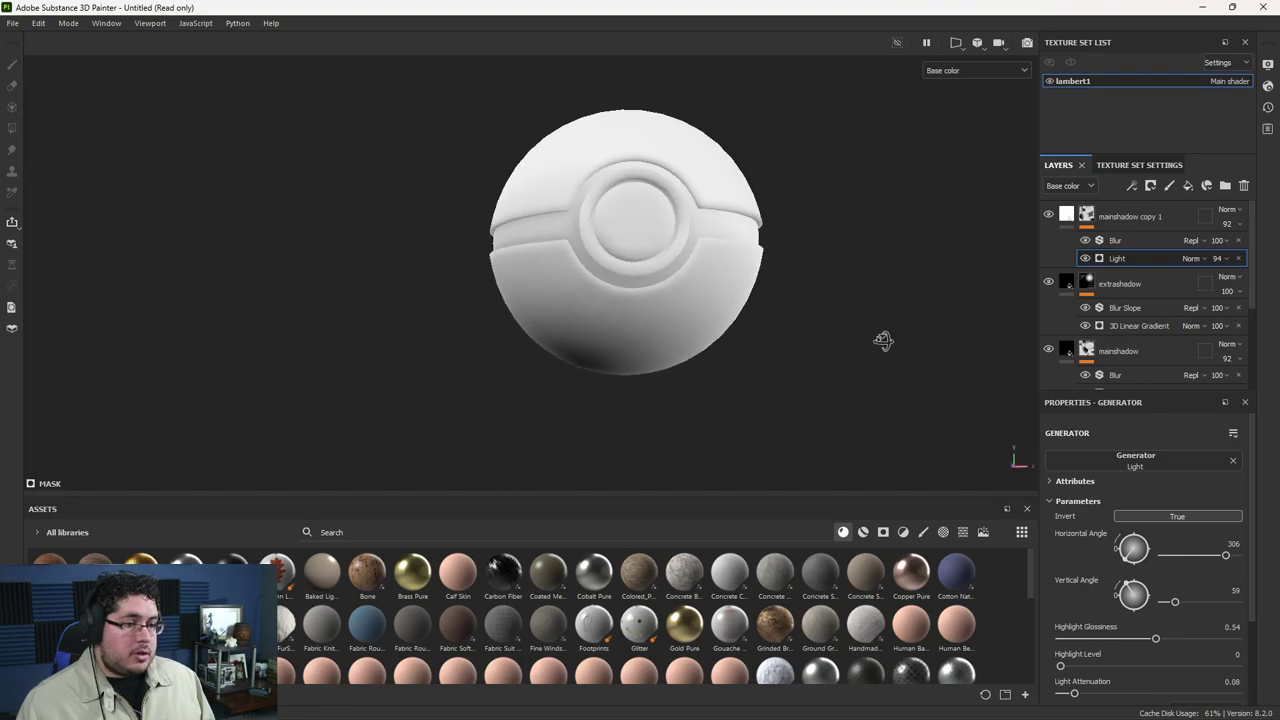
pyautogui.moveTo(1131, 592); pyautogui.dragTo(1135, 583)
pyautogui.keyDown('alt'); pyautogui.moveTo(791, 363); pyautogui.dragTo(745, 328); pyautogui.keyUp('alt')
pyautogui.click(1238, 240)
pyautogui.keyDown('alt'); pyautogui.moveTo(884, 264); pyautogui.dragTo(785, 390); pyautogui.keyUp('alt')
# Step: Set the Light generator's Highlight Glossiness to 0.08, Highlight Level to 0.64, Horizontal Angle to 343 and Vertical Angle to 119
pyautogui.moveTo(1155, 640)
pyautogui.mouseDown()
pyautogui.moveTo(1036, 627)
pyautogui.moveTo(1174, 666)
pyautogui.mouseUp()
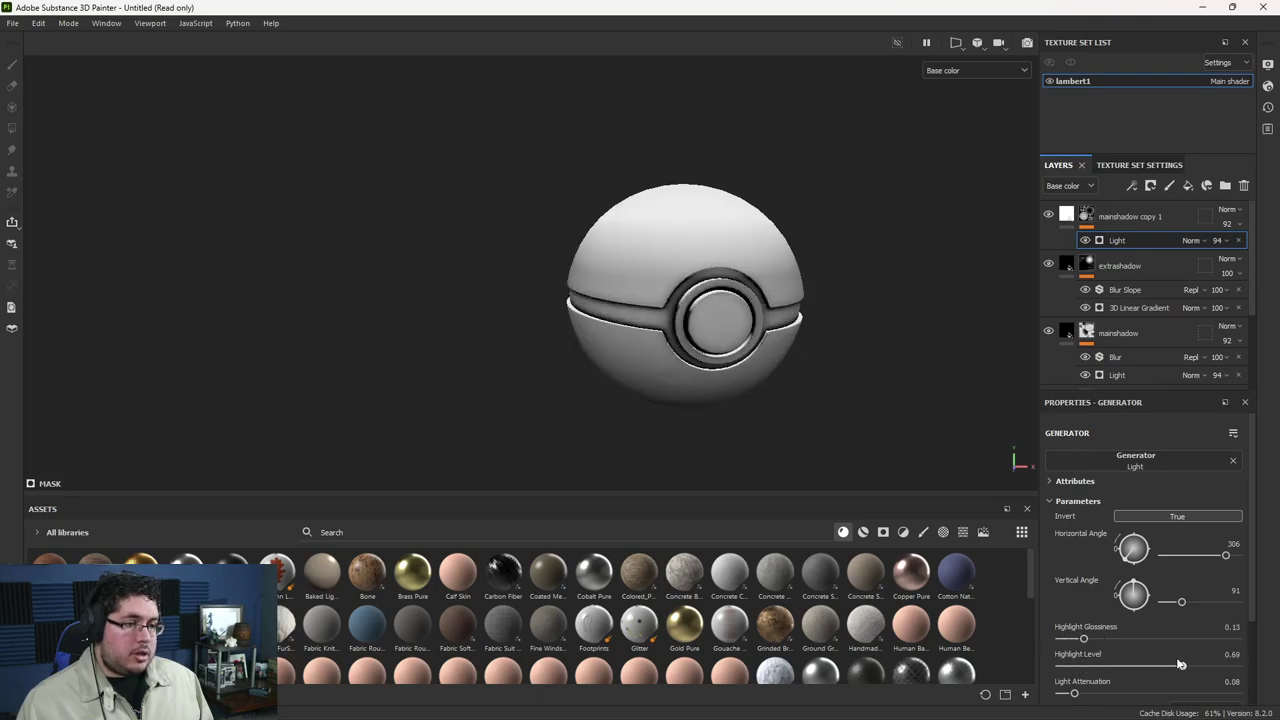
pyautogui.keyDown('alt'); pyautogui.moveTo(930, 458); pyautogui.dragTo(885, 425); pyautogui.keyUp('alt')
pyautogui.keyDown('alt'); pyautogui.moveTo(885, 425); pyautogui.dragTo(816, 398, button='middle'); pyautogui.keyUp('alt')
pyautogui.moveTo(1125, 638); pyautogui.dragTo(1078, 636)
pyautogui.keyDown('alt'); pyautogui.moveTo(906, 415); pyautogui.dragTo(910, 455); pyautogui.keyUp('alt')
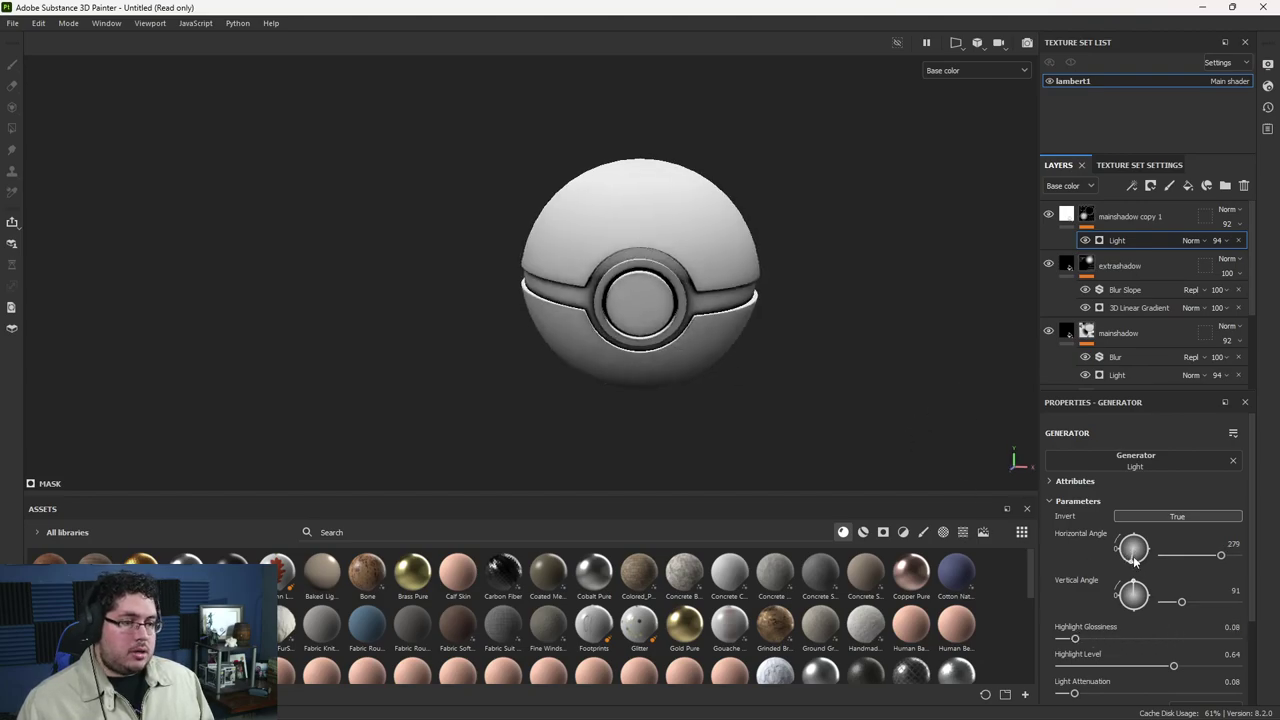
pyautogui.moveTo(1135, 588)
pyautogui.mouseDown()
pyautogui.moveTo(1126, 578)
pyautogui.moveTo(1147, 572)
pyautogui.moveTo(1152, 548)
pyautogui.moveTo(1131, 537)
pyautogui.moveTo(1112, 556)
pyautogui.moveTo(1121, 562)
pyautogui.moveTo(1116, 552)
pyautogui.mouseUp()
pyautogui.keyDown('alt'); pyautogui.moveTo(805, 330); pyautogui.dragTo(840, 378); pyautogui.keyUp('alt')
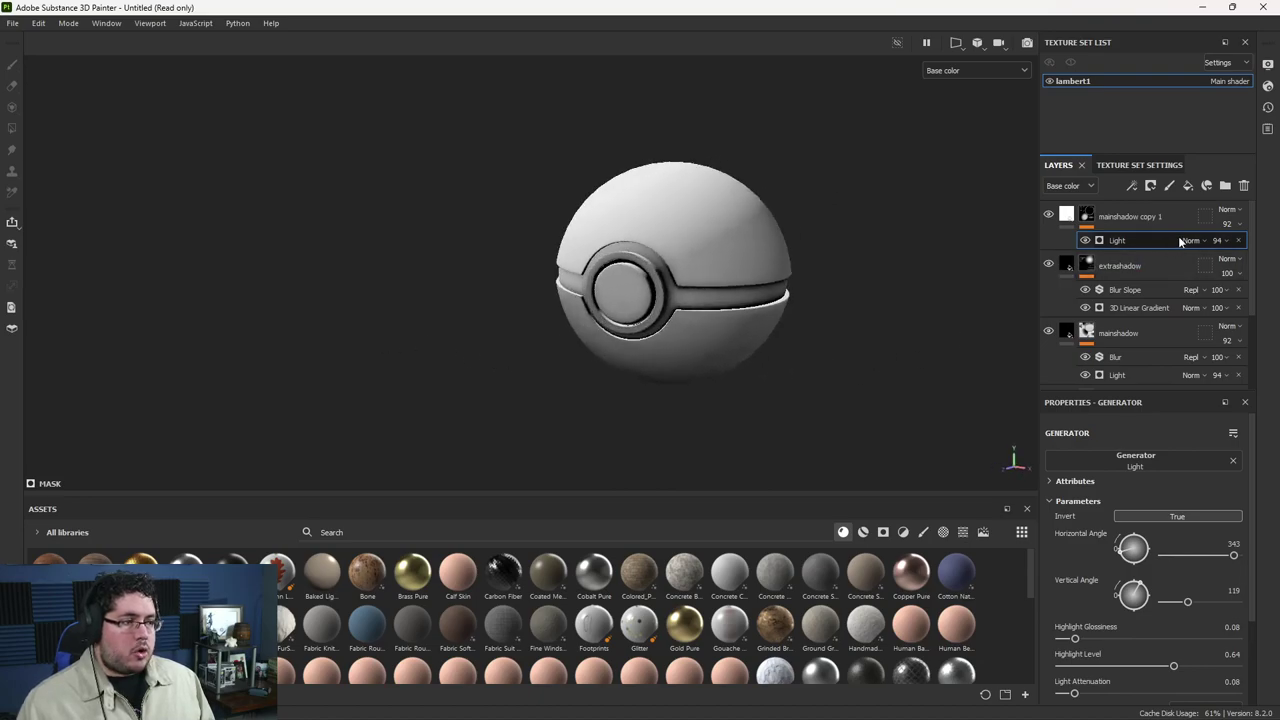
# Step: Set the white mainshadow copy's blending mode to Linear Dodge and its opacity to 49
pyautogui.click(1227, 209)
pyautogui.click(1225, 336)
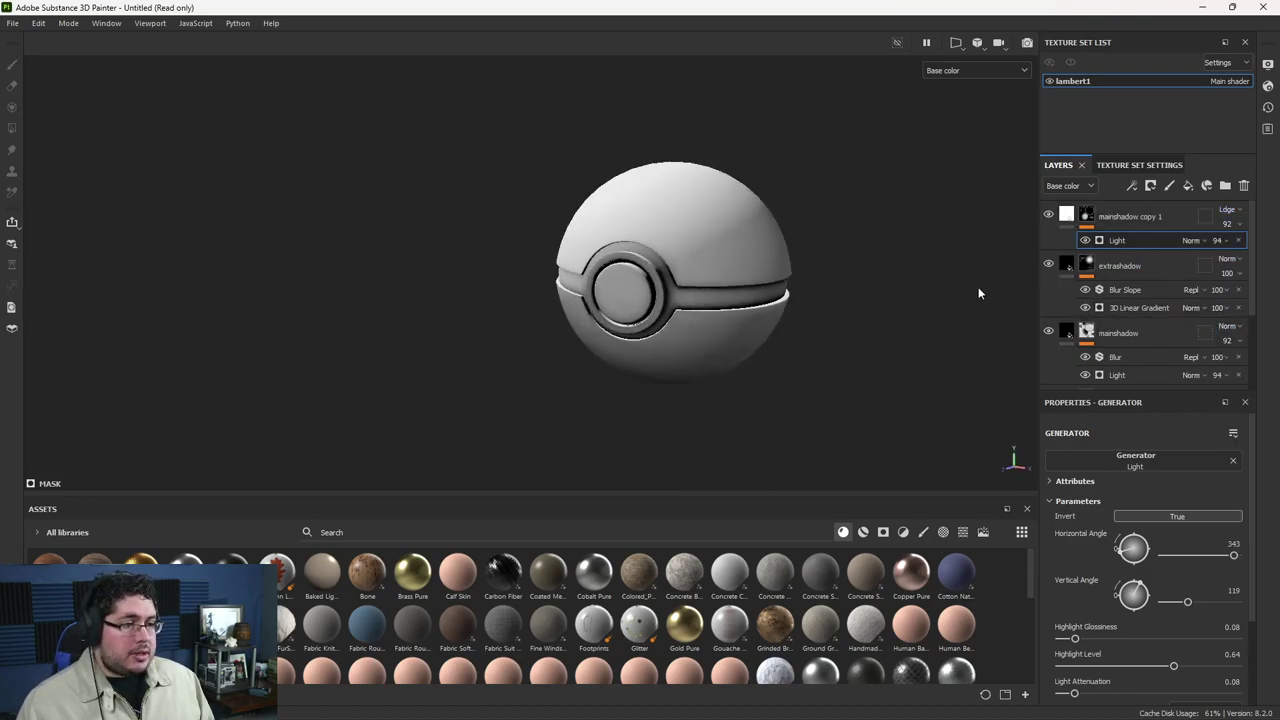
pyautogui.moveTo(1265, 253); pyautogui.dragTo(1245, 249)
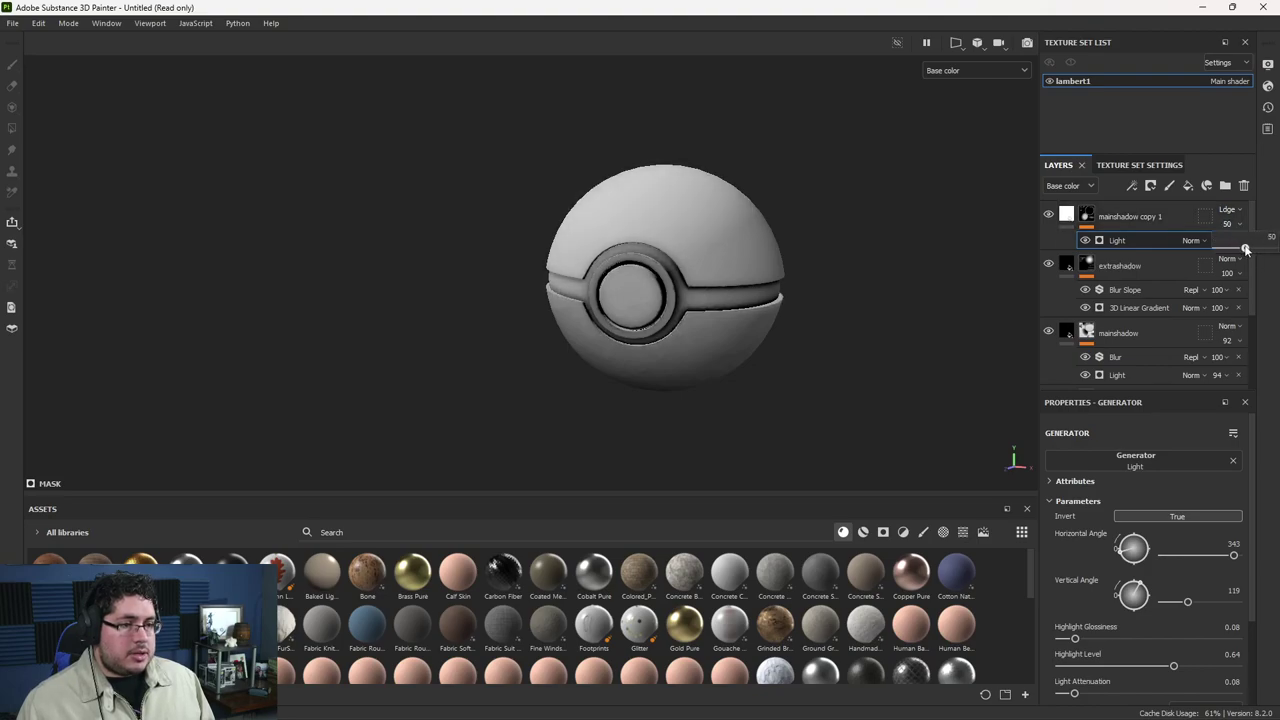
# Step: Add a Blur Slope filter above the Light generator in the mainshadow copy's mask
pyautogui.click(1084, 214)
pyautogui.rightClick(1080, 215)
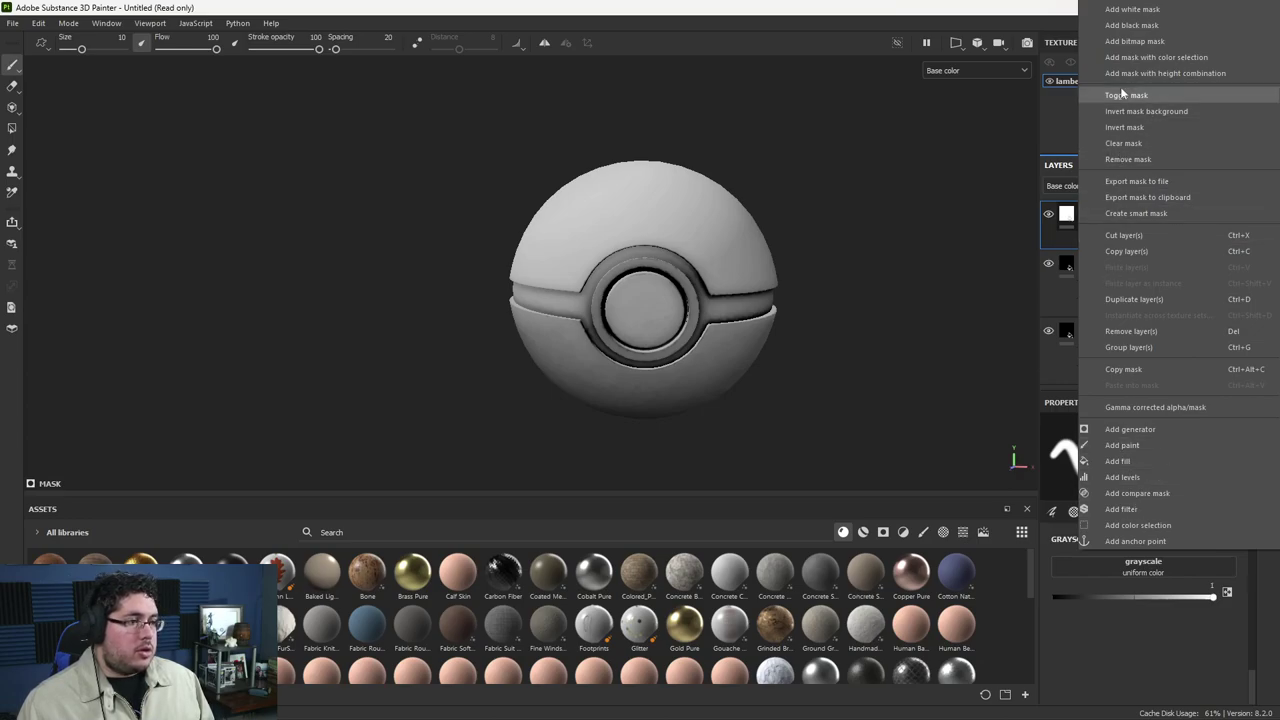
pyautogui.click(1132, 510)
pyautogui.click(1121, 463)
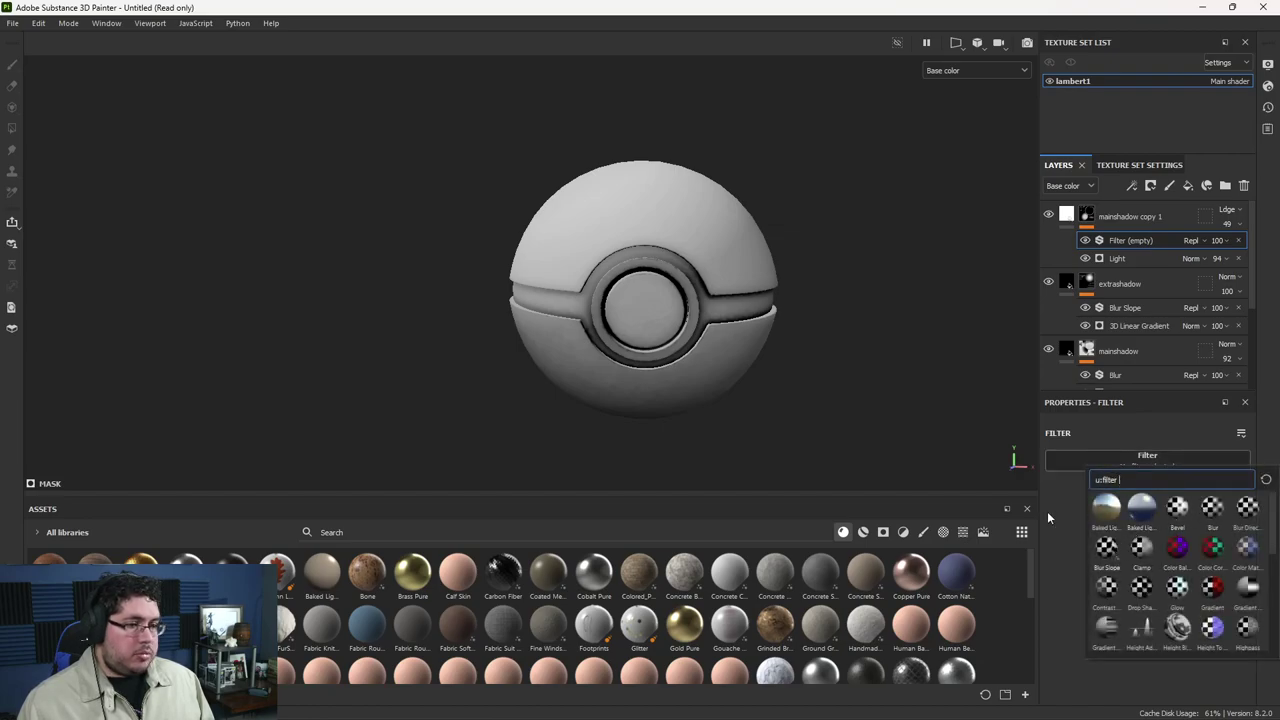
pyautogui.click(1106, 550)
pyautogui.scroll(3, 741, 215)
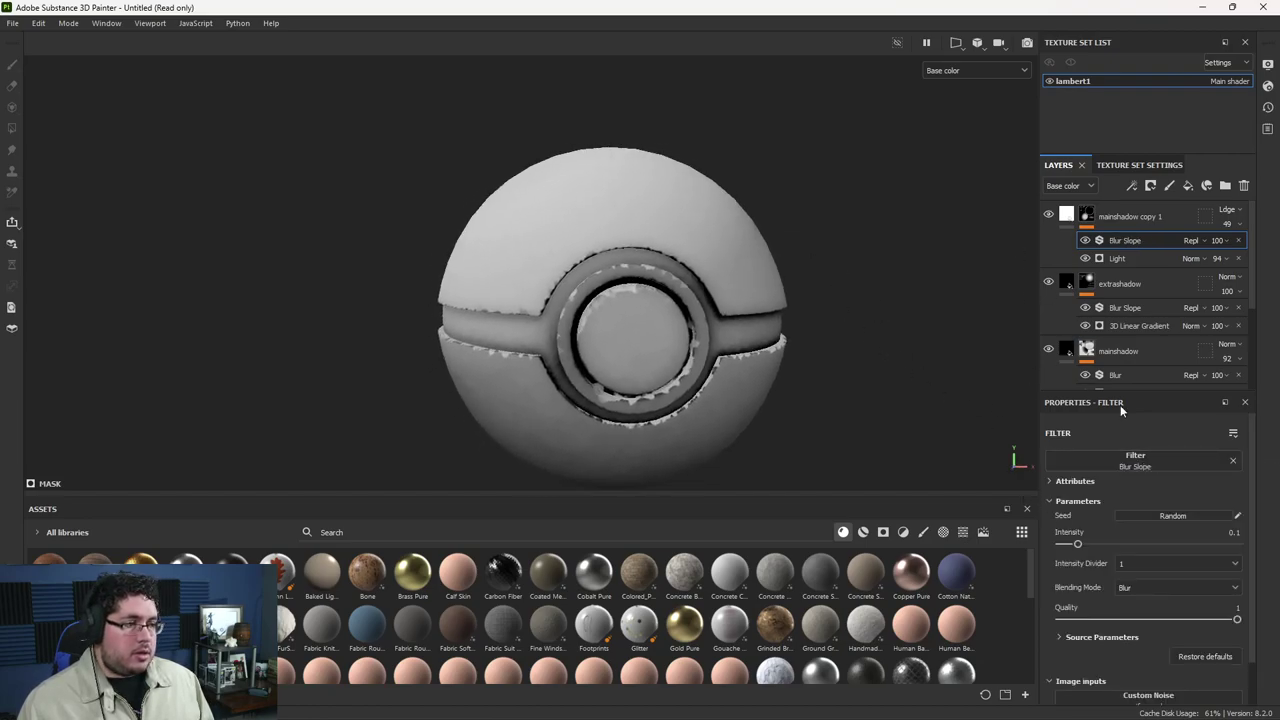
# Step: Set the new Blur Slope filter's intensity to 0.011, inspecting the edge highlights up close
pyautogui.moveTo(1068, 546); pyautogui.dragTo(1063, 545)
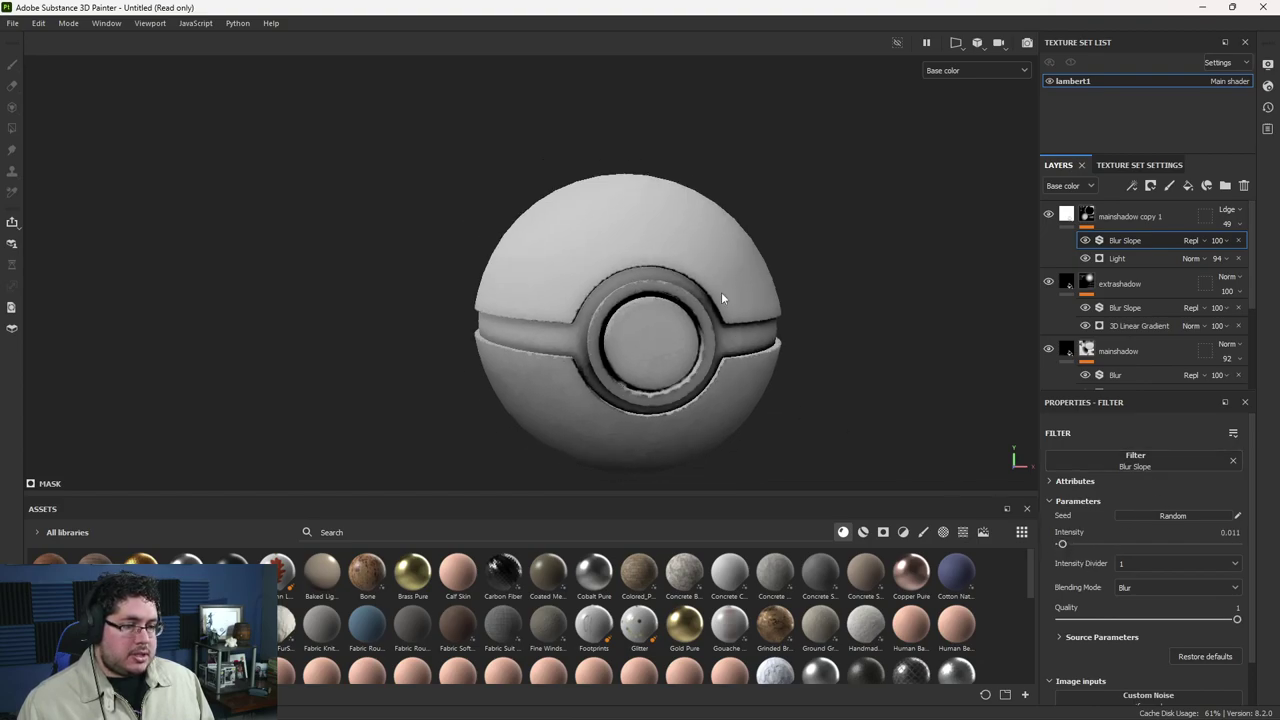
pyautogui.scroll(4, 743, 243)
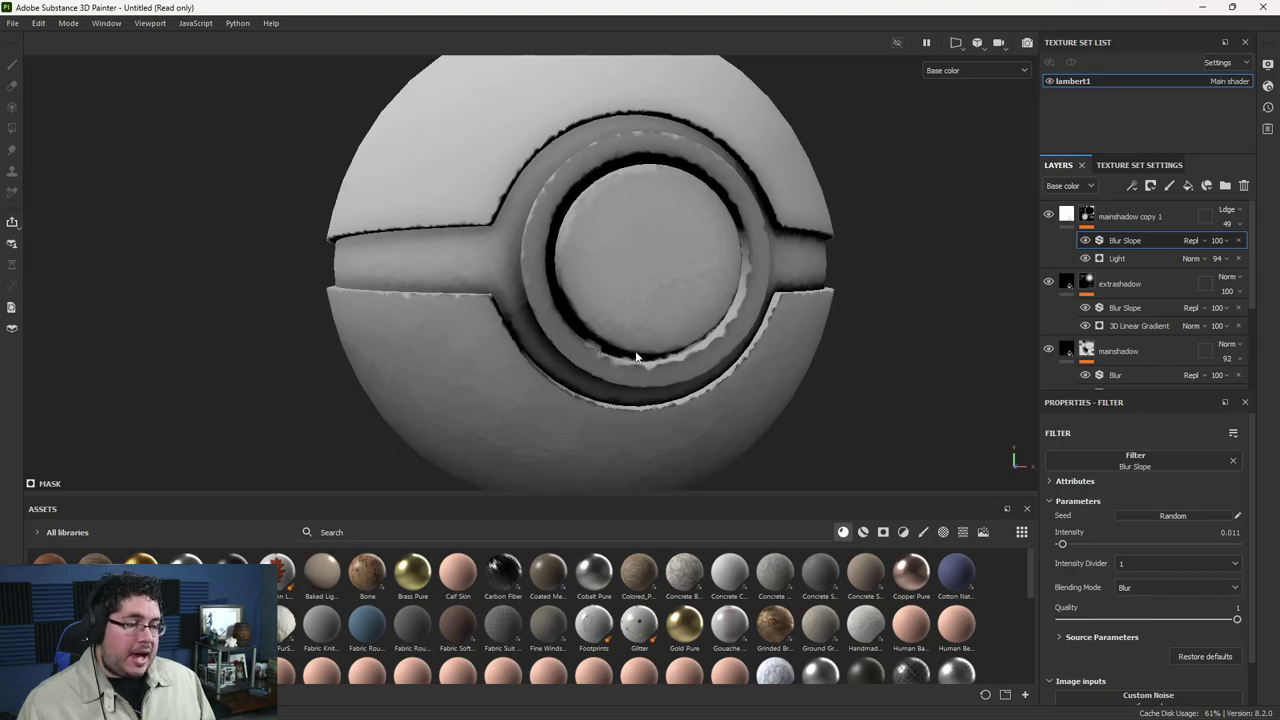
pyautogui.keyDown('alt'); pyautogui.moveTo(636, 356); pyautogui.dragTo(776, 246, button='right'); pyautogui.keyUp('alt')
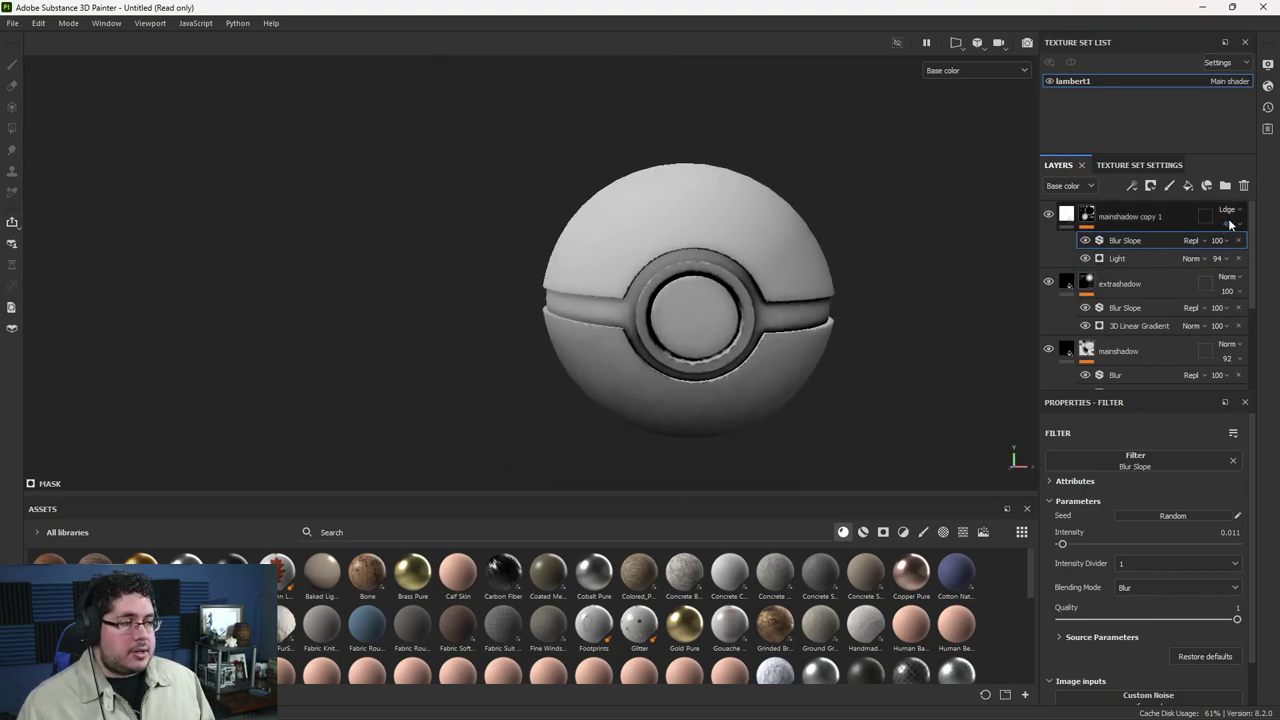
# Step: Move the mainshadow copy layer down the stack, placing it between mainshadow and ambientocclusion
pyautogui.moveTo(1130, 213); pyautogui.dragTo(1177, 322)
pyautogui.scroll(-2, 966, 312)
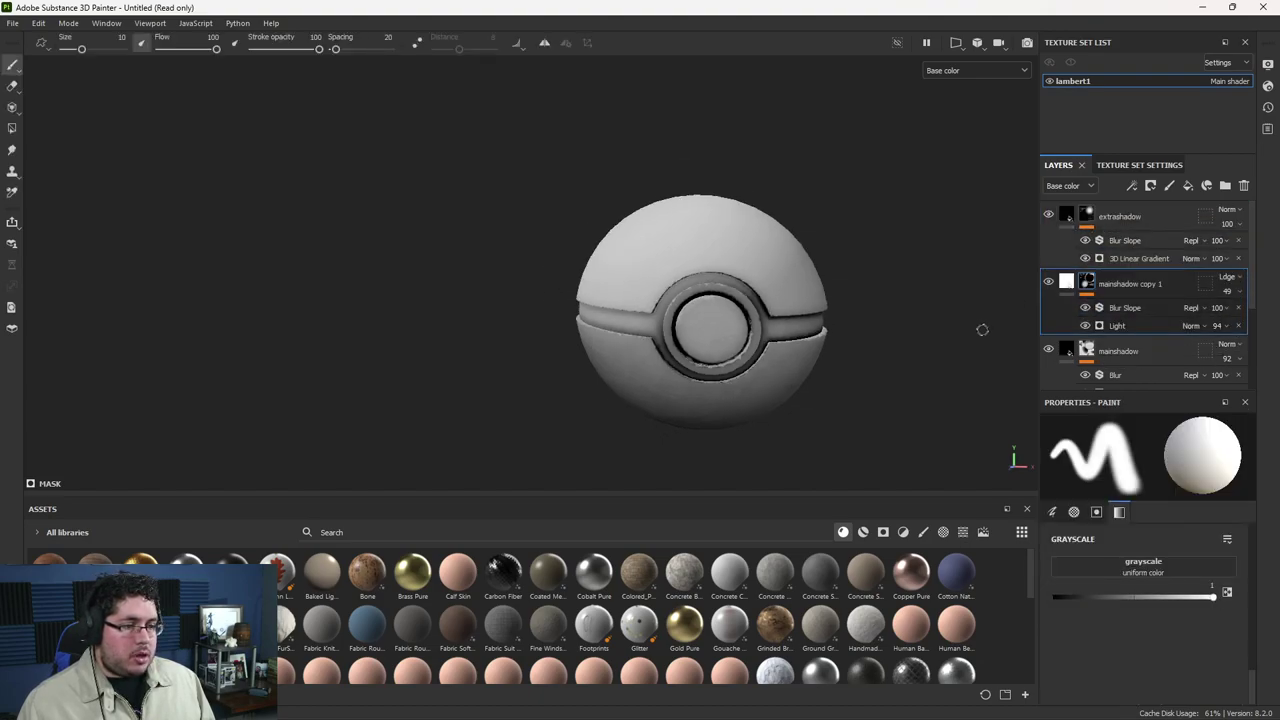
pyautogui.scroll(-2, 1124, 260)
pyautogui.moveTo(1150, 214)
pyautogui.mouseDown()
pyautogui.moveTo(1169, 376)
pyautogui.moveTo(1159, 354)
pyautogui.mouseUp()
pyautogui.scroll(-1, 1159, 360)
pyautogui.moveTo(1130, 300); pyautogui.dragTo(1133, 246)
# Step: Compare the ball in material and base color views and examine the combined shading and edge highlights from several angles
pyautogui.keyDown('alt'); pyautogui.moveTo(950, 290); pyautogui.dragTo(712, 287); pyautogui.keyUp('alt')
pyautogui.press('m')
pyautogui.press('c')
pyautogui.keyDown('alt'); pyautogui.moveTo(773, 330); pyautogui.dragTo(644, 194); pyautogui.keyUp('alt')
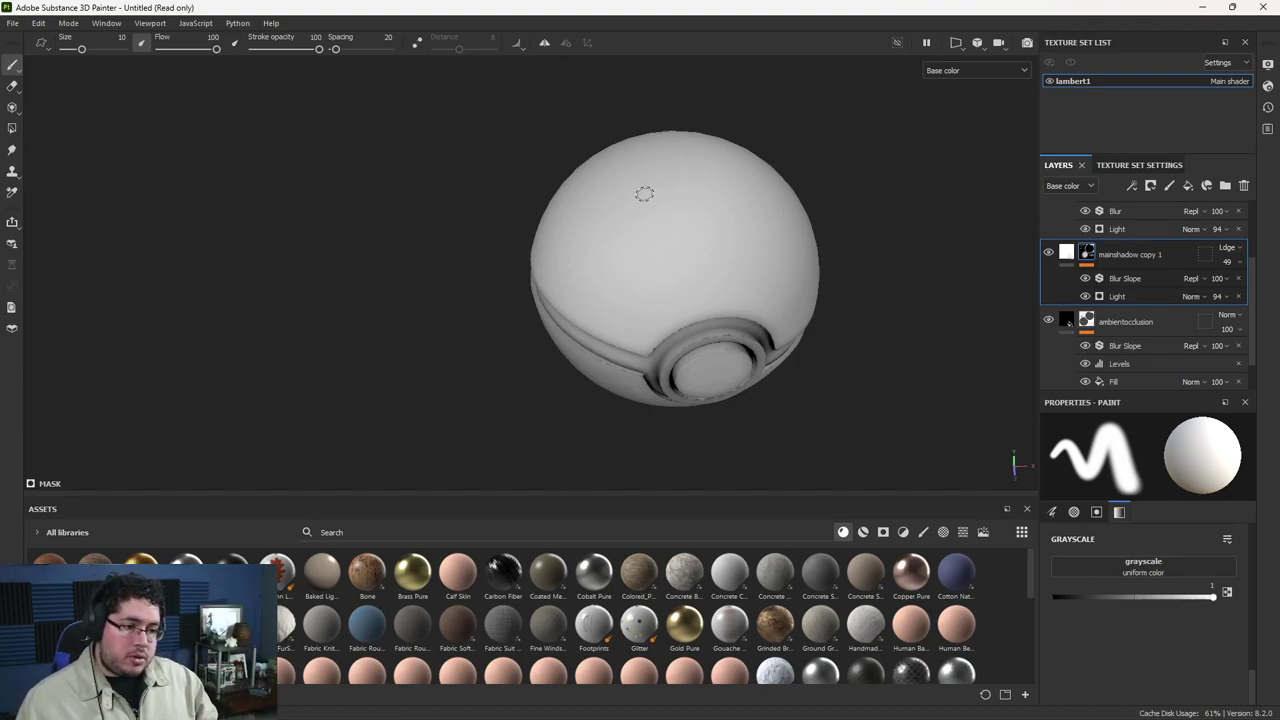
pyautogui.keyDown('alt'); pyautogui.moveTo(644, 194); pyautogui.dragTo(572, 280); pyautogui.keyUp('alt')
pyautogui.keyDown('alt'); pyautogui.moveTo(726, 350); pyautogui.dragTo(668, 340, button='middle'); pyautogui.keyUp('alt')
pyautogui.keyDown('alt'); pyautogui.moveTo(668, 340); pyautogui.dragTo(700, 300, button='right'); pyautogui.keyUp('alt')
pyautogui.keyDown('alt'); pyautogui.moveTo(700, 300); pyautogui.dragTo(761, 337, button='middle'); pyautogui.keyUp('alt')
pyautogui.keyDown('alt'); pyautogui.moveTo(761, 337); pyautogui.dragTo(963, 391); pyautogui.keyUp('alt')
pyautogui.keyDown('alt'); pyautogui.moveTo(700, 314); pyautogui.dragTo(491, 223, button='right'); pyautogui.keyUp('alt')
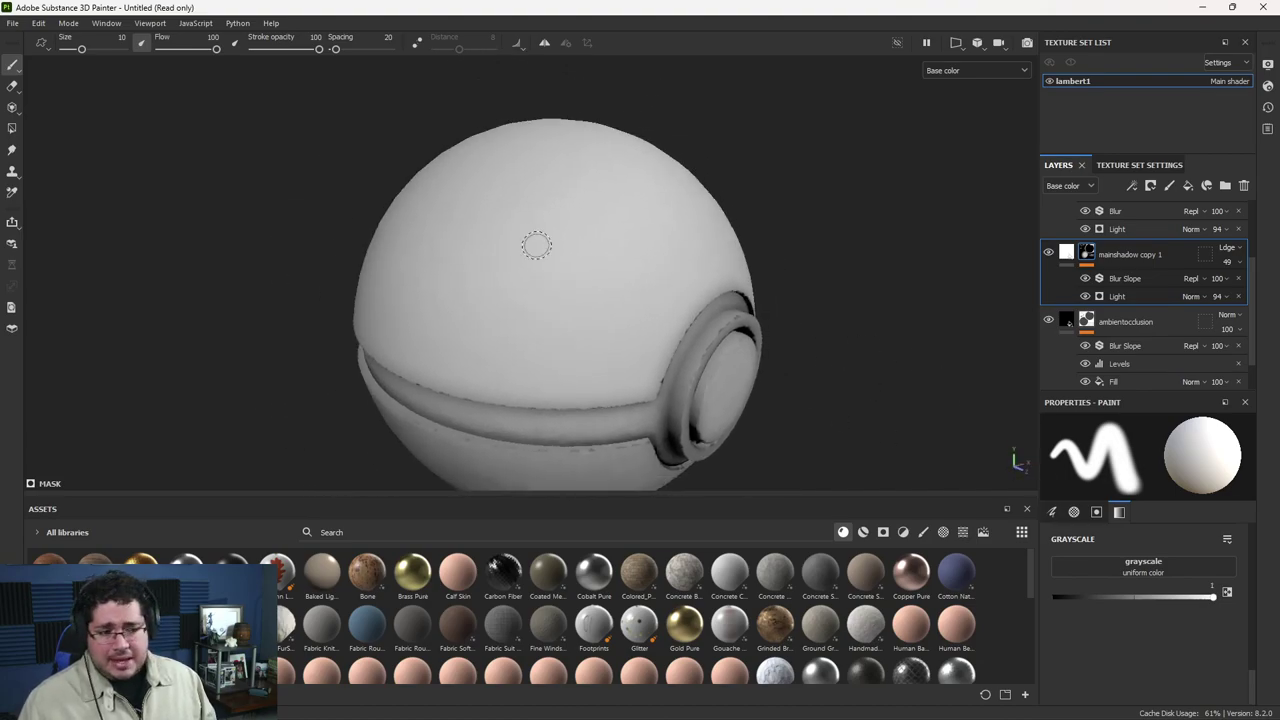
pyautogui.keyDown('alt'); pyautogui.moveTo(491, 223); pyautogui.dragTo(543, 153); pyautogui.keyUp('alt')
pyautogui.keyDown('alt'); pyautogui.moveTo(543, 153); pyautogui.dragTo(608, 220, button='middle'); pyautogui.keyUp('alt')
pyautogui.keyDown('alt'); pyautogui.moveTo(607, 220); pyautogui.dragTo(697, 316); pyautogui.keyUp('alt')
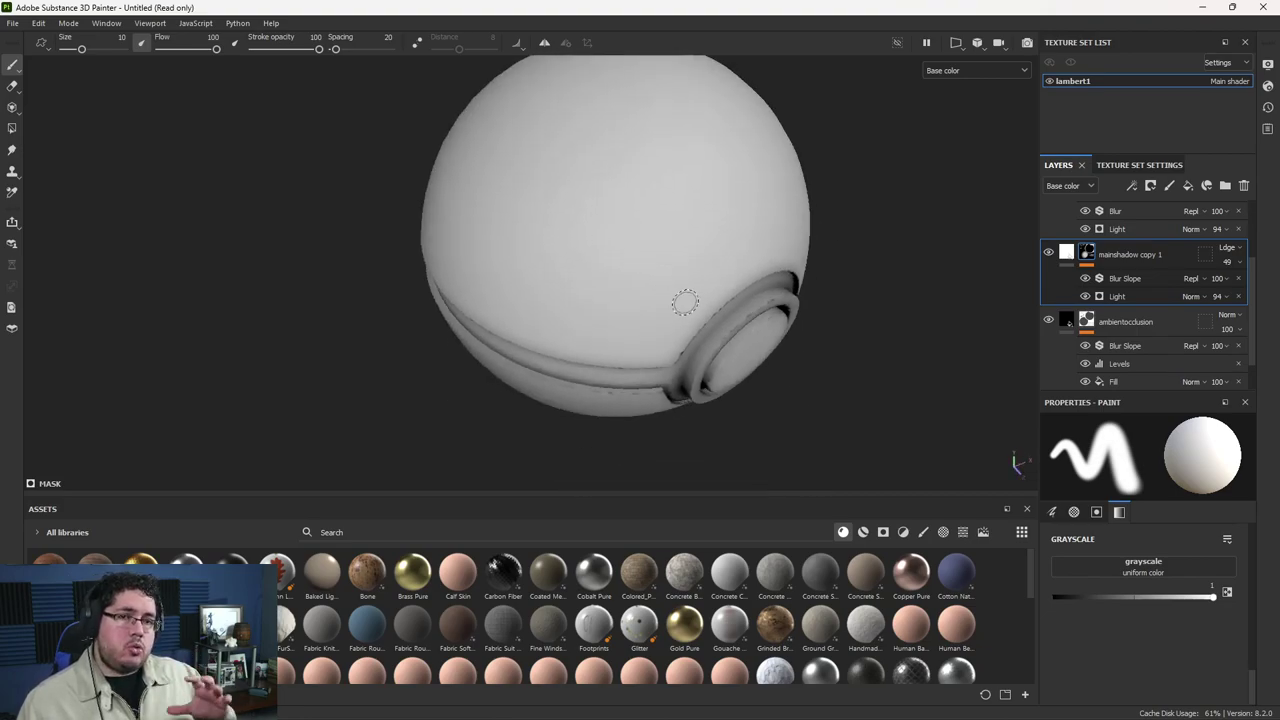
# Step: Add a fill layer named highligh above extrashadow and give it a black mask
pyautogui.scroll(2, 1140, 300)
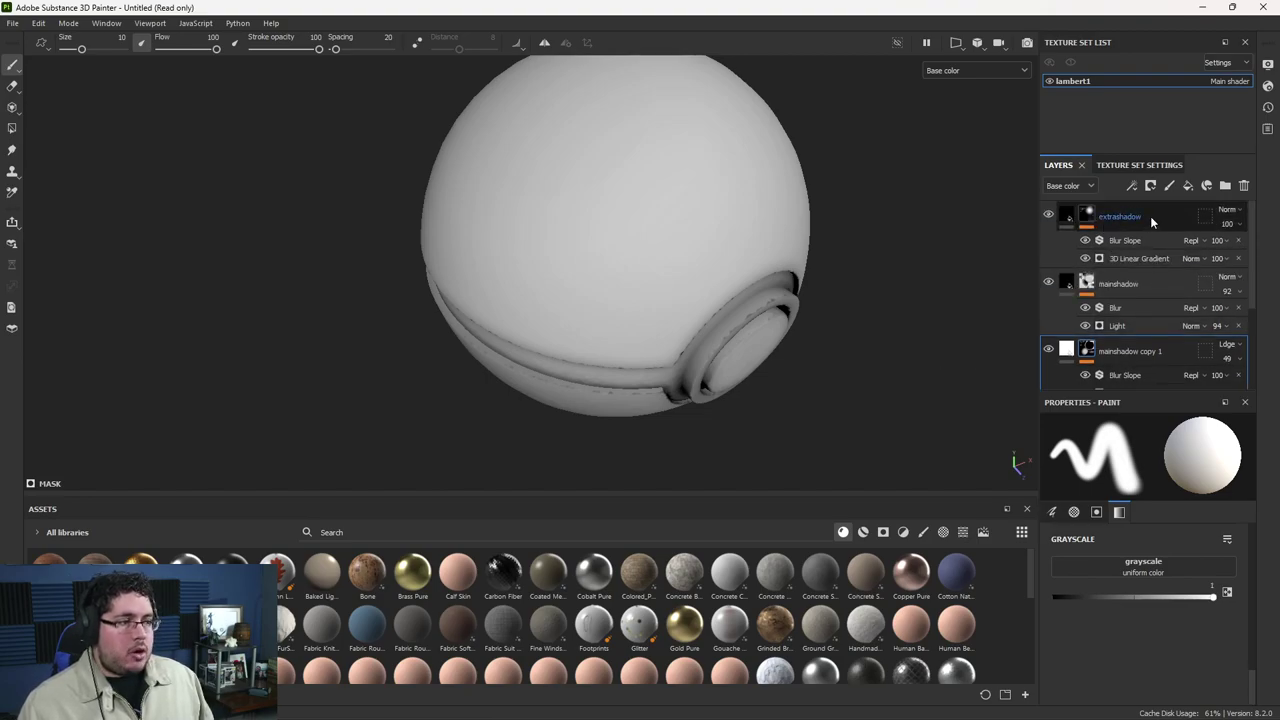
pyautogui.click(1150, 216)
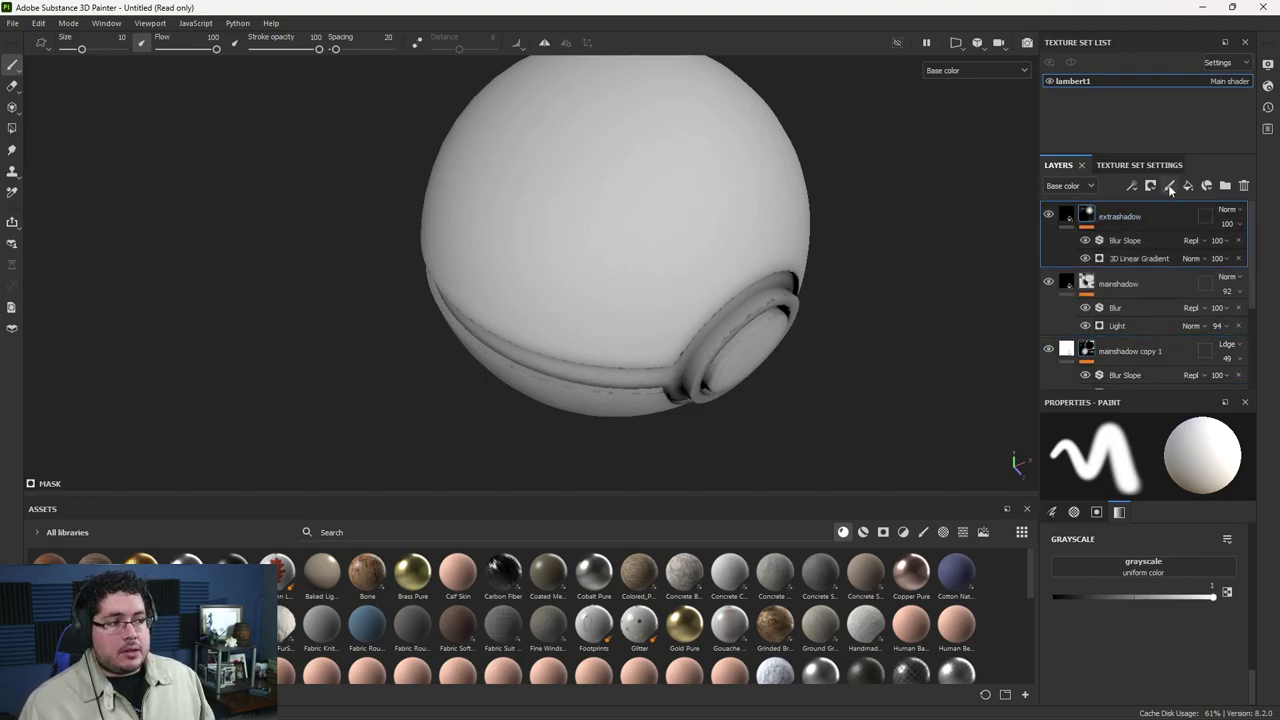
pyautogui.click(1188, 186)
pyautogui.doubleClick(1109, 218)
pyautogui.write('highligh')
pyautogui.press('Return')
pyautogui.rightClick(1109, 218)
pyautogui.click(1120, 25)
pyautogui.keyDown('alt'); pyautogui.moveTo(626, 191); pyautogui.dragTo(843, 263); pyautogui.keyUp('alt')
# Step: Limit the highligh layer to the color channel and set its base color to a pale pink (E4D8D8)
pyautogui.click(1066, 215)
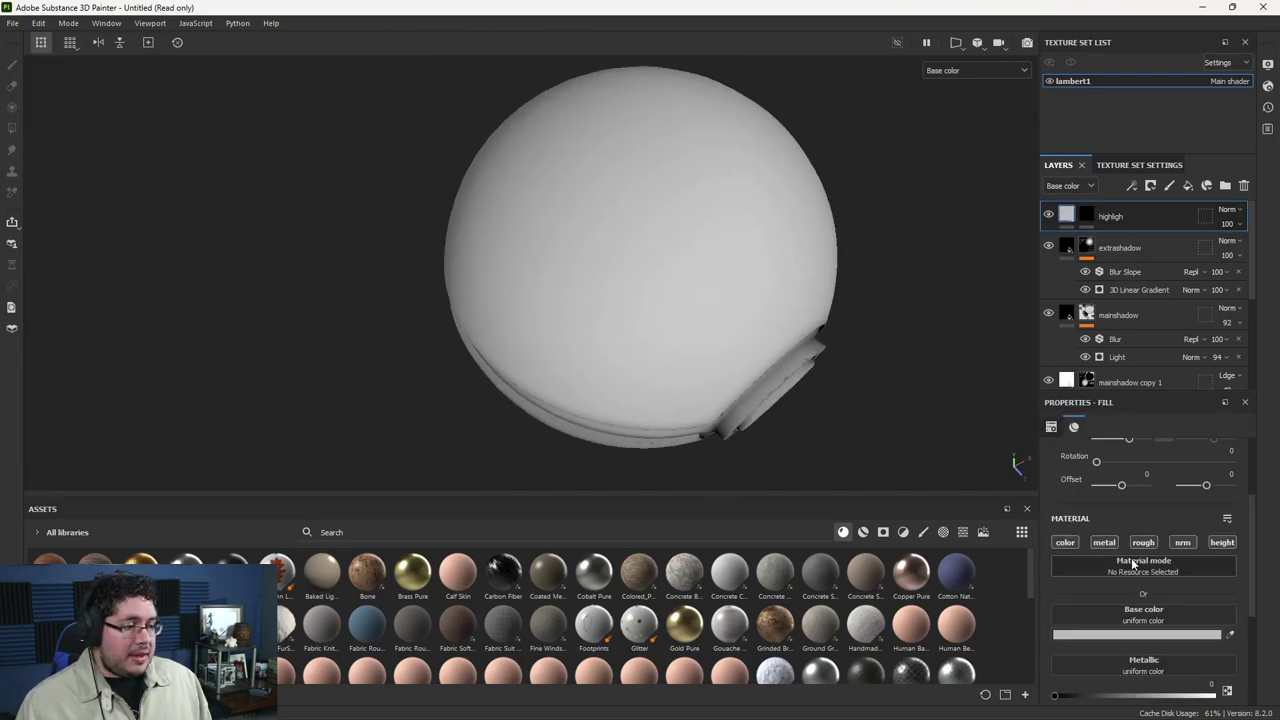
pyautogui.click(1105, 543)
pyautogui.click(1207, 545)
pyautogui.click(1130, 634)
pyautogui.moveTo(1036, 525); pyautogui.dragTo(1027, 517)
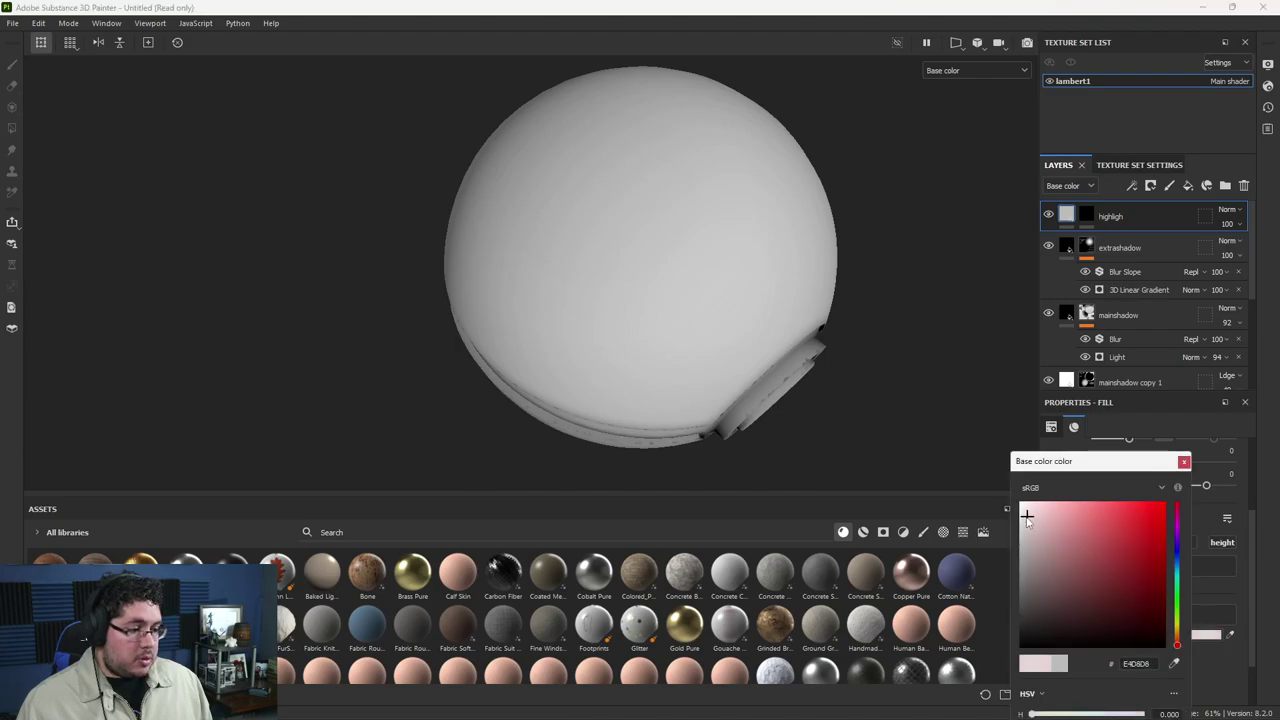
pyautogui.click(1183, 461)
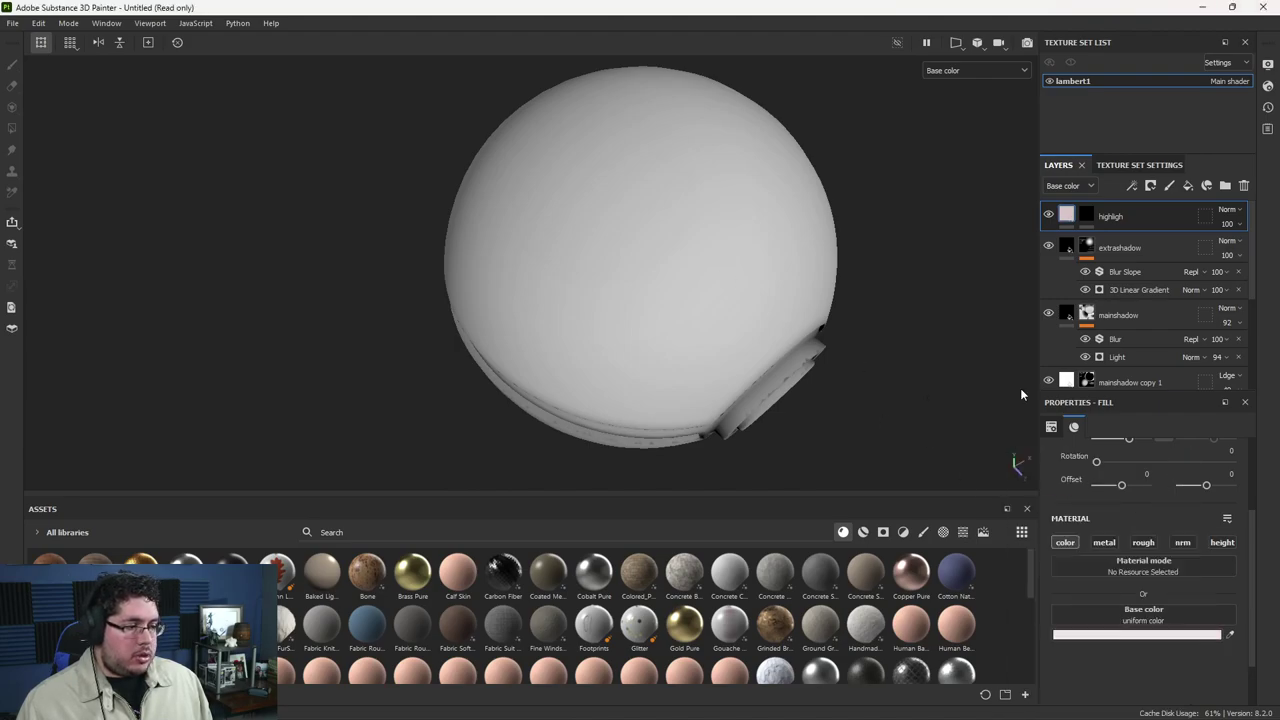
# Step: Resize the brush and paint a highlight stroke on the ball in the highligh layer's mask
pyautogui.click(1087, 216)
pyautogui.keyDown('alt'); pyautogui.moveTo(777, 277); pyautogui.dragTo(700, 270); pyautogui.keyUp('alt')
pyautogui.keyDown('ctrl'); pyautogui.moveTo(608, 206); pyautogui.dragTo(646, 210, button='right'); pyautogui.keyUp('ctrl')
pyautogui.moveTo(646, 210)
pyautogui.keyDown('alt'); pyautogui.mouseDown()
pyautogui.moveTo(623, 177)
pyautogui.moveTo(677, 271)
pyautogui.moveTo(661, 241)
pyautogui.mouseUp(); pyautogui.keyUp('alt')
pyautogui.keyDown('ctrl'); pyautogui.moveTo(661, 241); pyautogui.dragTo(685, 241, button='right'); pyautogui.keyUp('ctrl')
pyautogui.moveTo(657, 220)
pyautogui.mouseDown()
pyautogui.moveTo(662, 240)
pyautogui.moveTo(714, 186)
pyautogui.moveTo(737, 282)
pyautogui.mouseUp()
# Step: Paint curved highlights along the upper-left of the front ring and center button at brush size 3.61, with pen pressure controlling flow
pyautogui.keyDown('alt'); pyautogui.moveTo(738, 283); pyautogui.dragTo(660, 264, button='middle'); pyautogui.keyUp('alt')
pyautogui.moveTo(660, 264)
pyautogui.keyDown('alt'); pyautogui.mouseDown(button='right')
pyautogui.moveTo(738, 236)
pyautogui.moveTo(691, 186)
pyautogui.mouseUp(button='right'); pyautogui.keyUp('alt')
pyautogui.keyDown('alt'); pyautogui.moveTo(691, 186); pyautogui.dragTo(666, 152); pyautogui.keyUp('alt')
pyautogui.keyDown('ctrl'); pyautogui.moveTo(666, 152); pyautogui.dragTo(650, 136, button='right'); pyautogui.keyUp('ctrl')
pyautogui.moveTo(680, 126); pyautogui.dragTo(643, 148)
pyautogui.hotkey('ctrl', 'z')
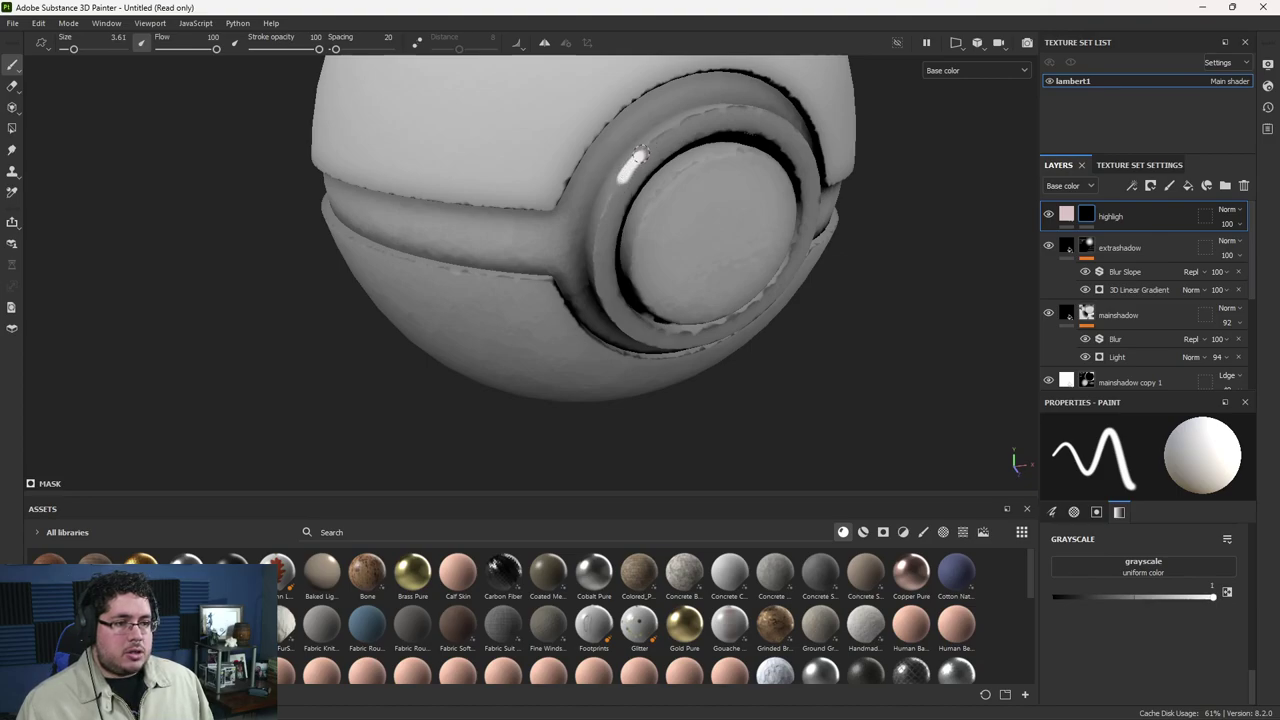
pyautogui.moveTo(690, 170); pyautogui.dragTo(657, 207)
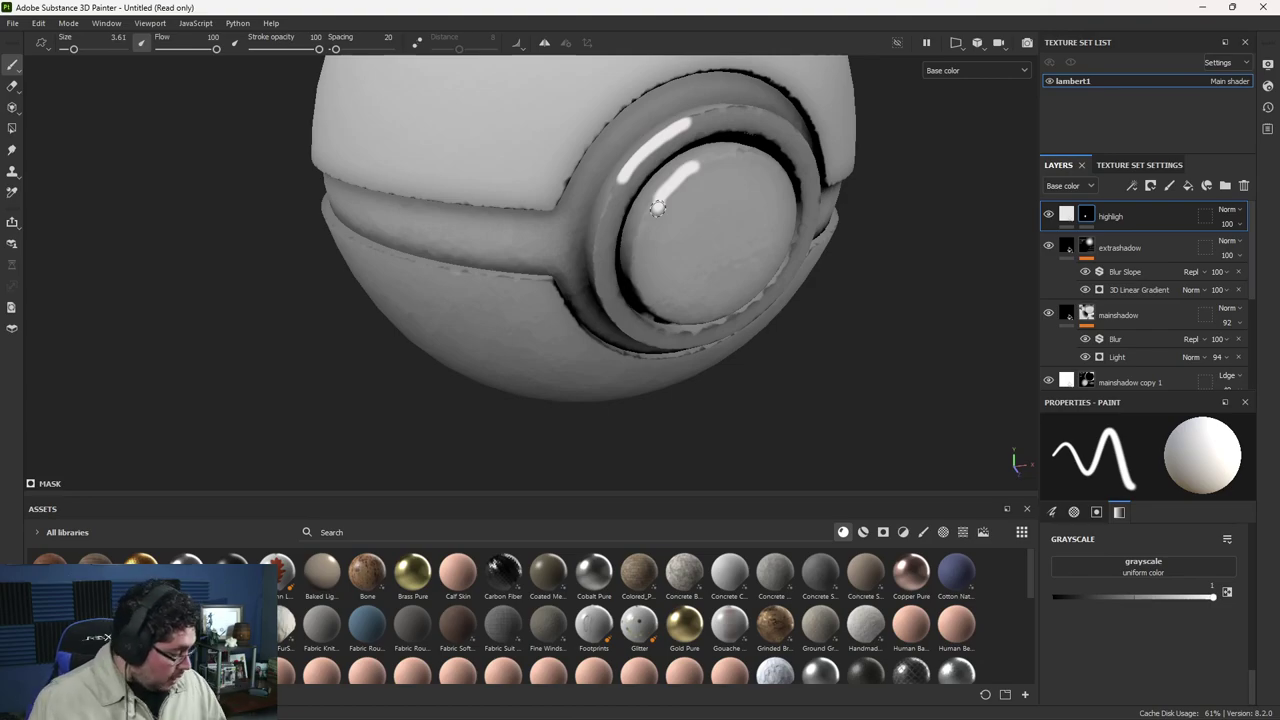
pyautogui.click(235, 43)
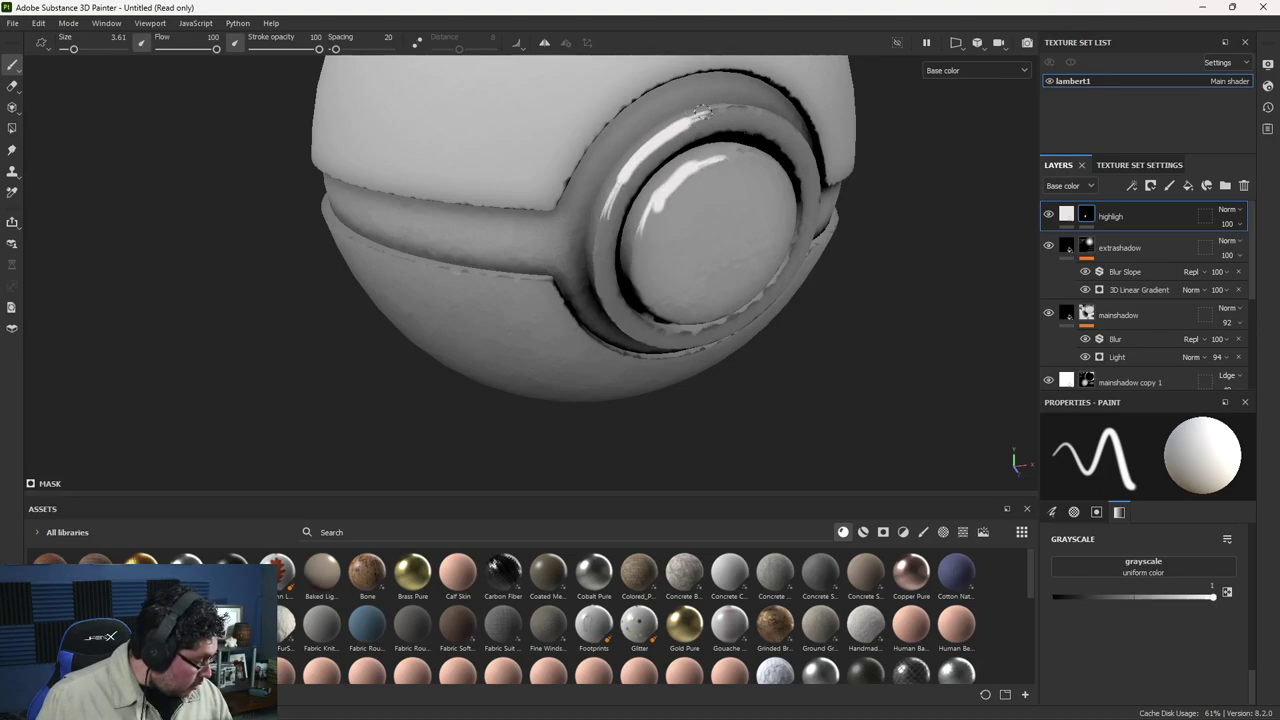
pyautogui.scroll(-5, 763, 161)
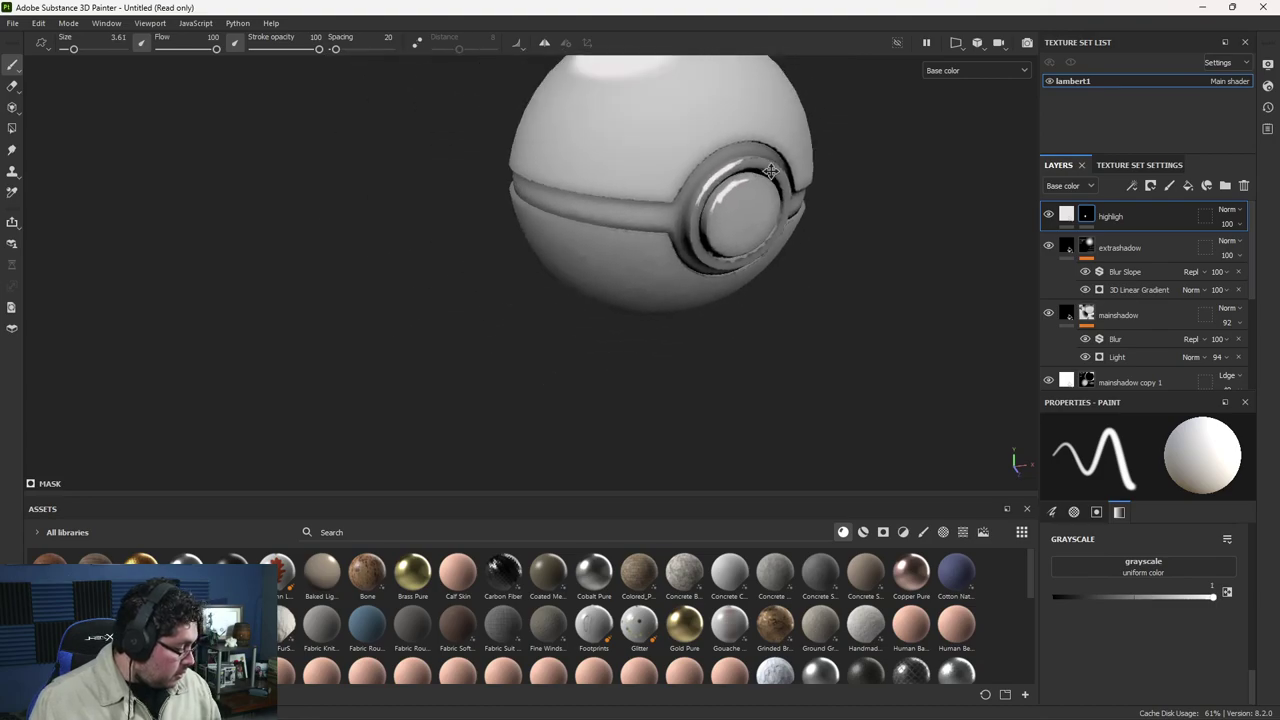
pyautogui.keyDown('alt'); pyautogui.moveTo(763, 161); pyautogui.dragTo(733, 234, button='middle'); pyautogui.keyUp('alt')
pyautogui.keyDown('alt'); pyautogui.moveTo(860, 209); pyautogui.dragTo(899, 246); pyautogui.keyUp('alt')
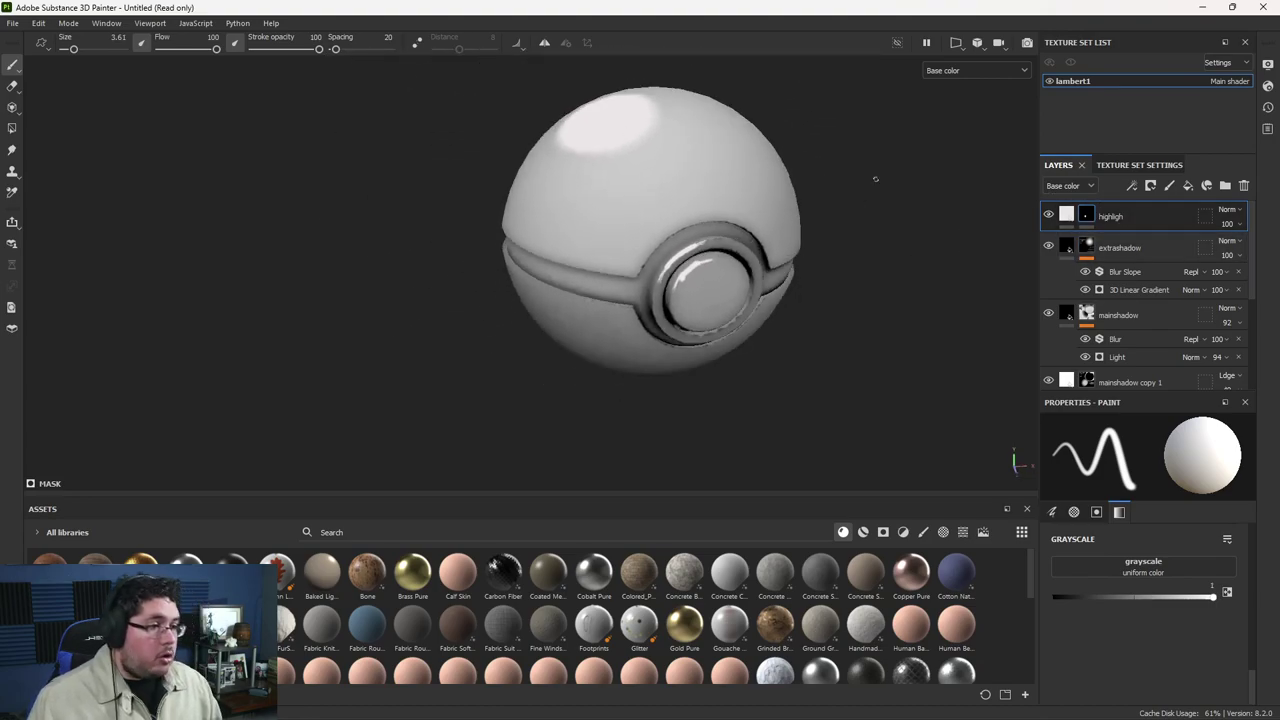
# Step: Add a Blur Slope filter to the highligh layer's mask
pyautogui.rightClick(1078, 215)
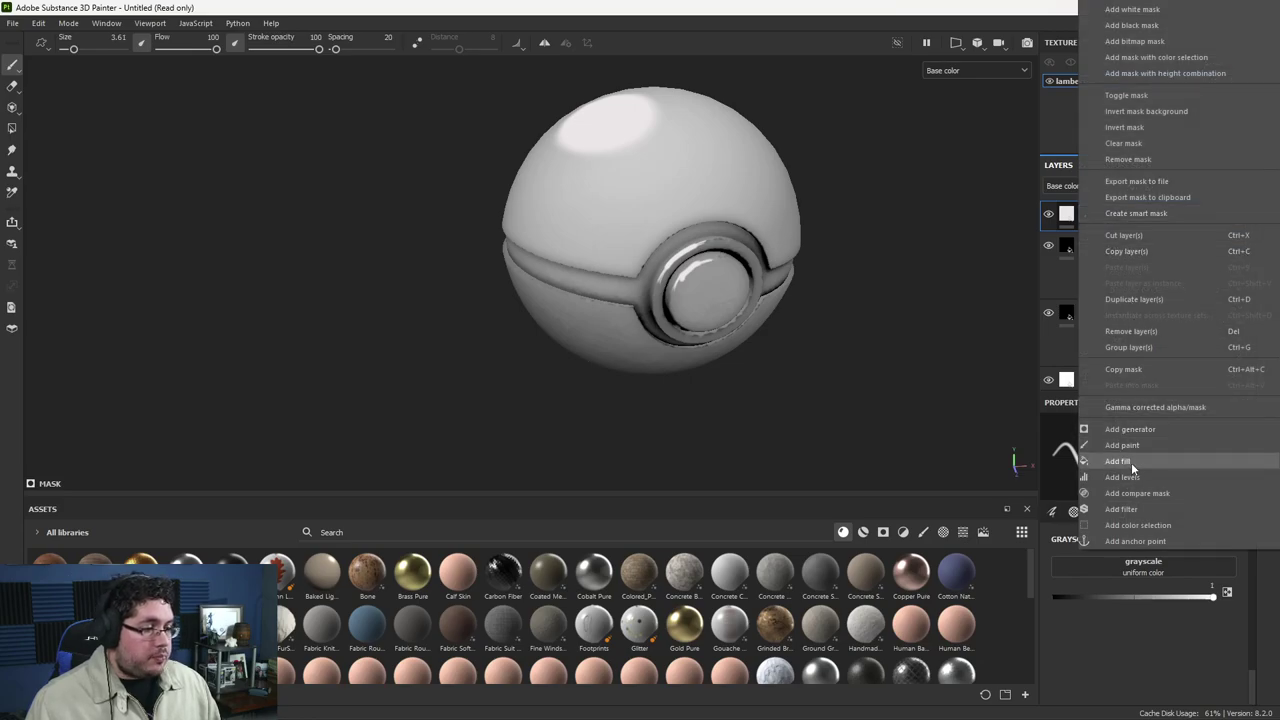
pyautogui.click(1131, 509)
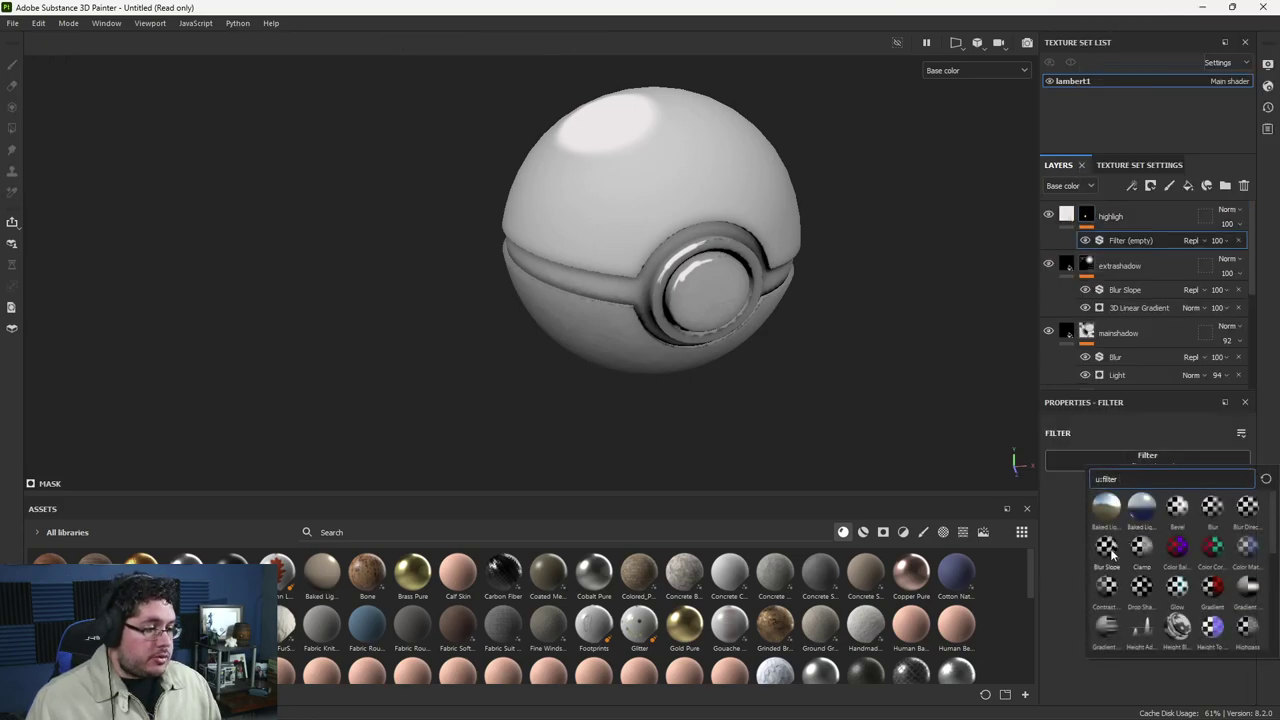
pyautogui.keyDown('alt'); pyautogui.moveTo(852, 310); pyautogui.dragTo(890, 290, button='right'); pyautogui.keyUp('alt')
pyautogui.keyDown('alt'); pyautogui.moveTo(890, 290); pyautogui.dragTo(712, 268); pyautogui.keyUp('alt')
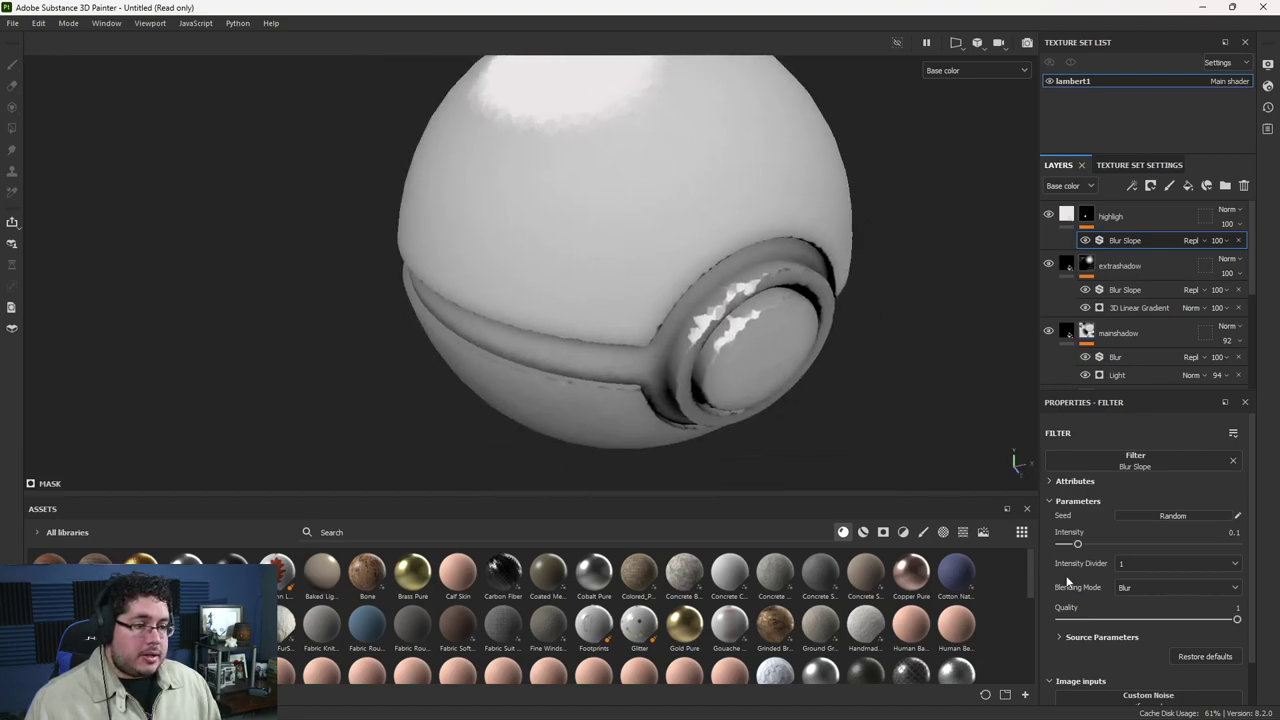
# Step: Set the highlight Blur Slope's intensity divider to 10 and its intensity to 0.317
pyautogui.moveTo(1080, 544)
pyautogui.mouseDown()
pyautogui.moveTo(1168, 541)
pyautogui.moveTo(1062, 541)
pyautogui.mouseUp()
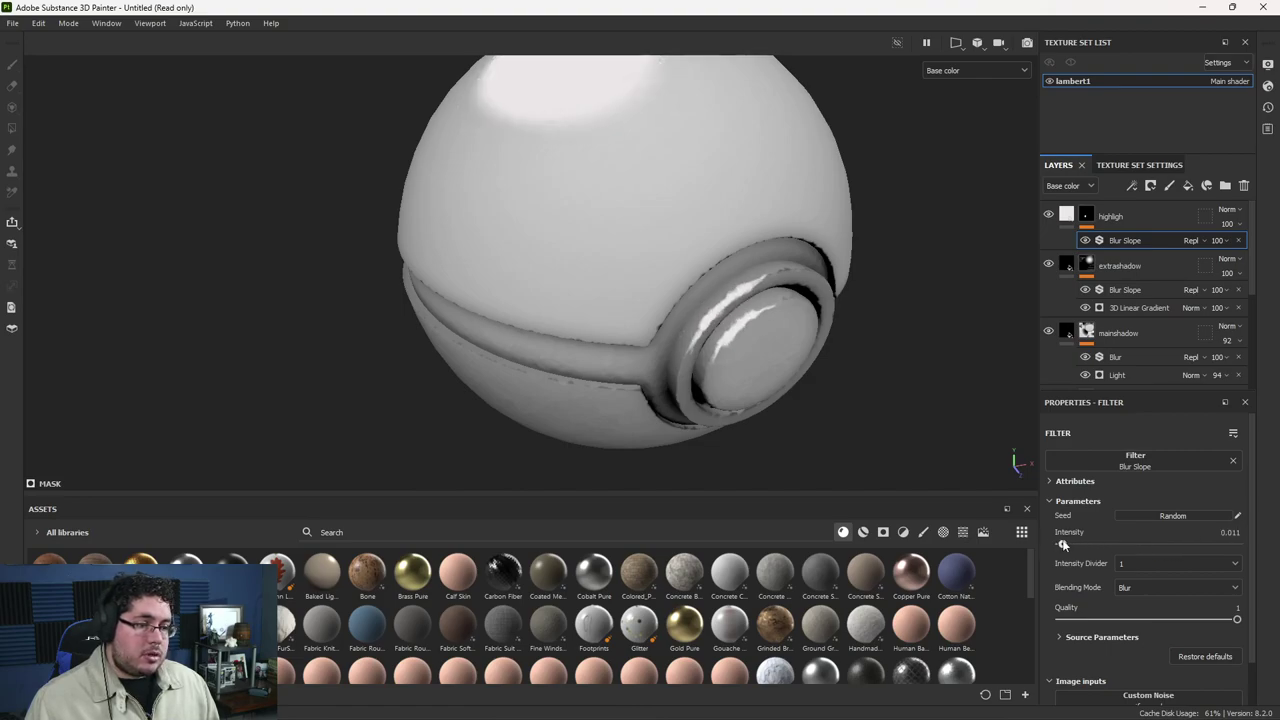
pyautogui.click(1130, 563)
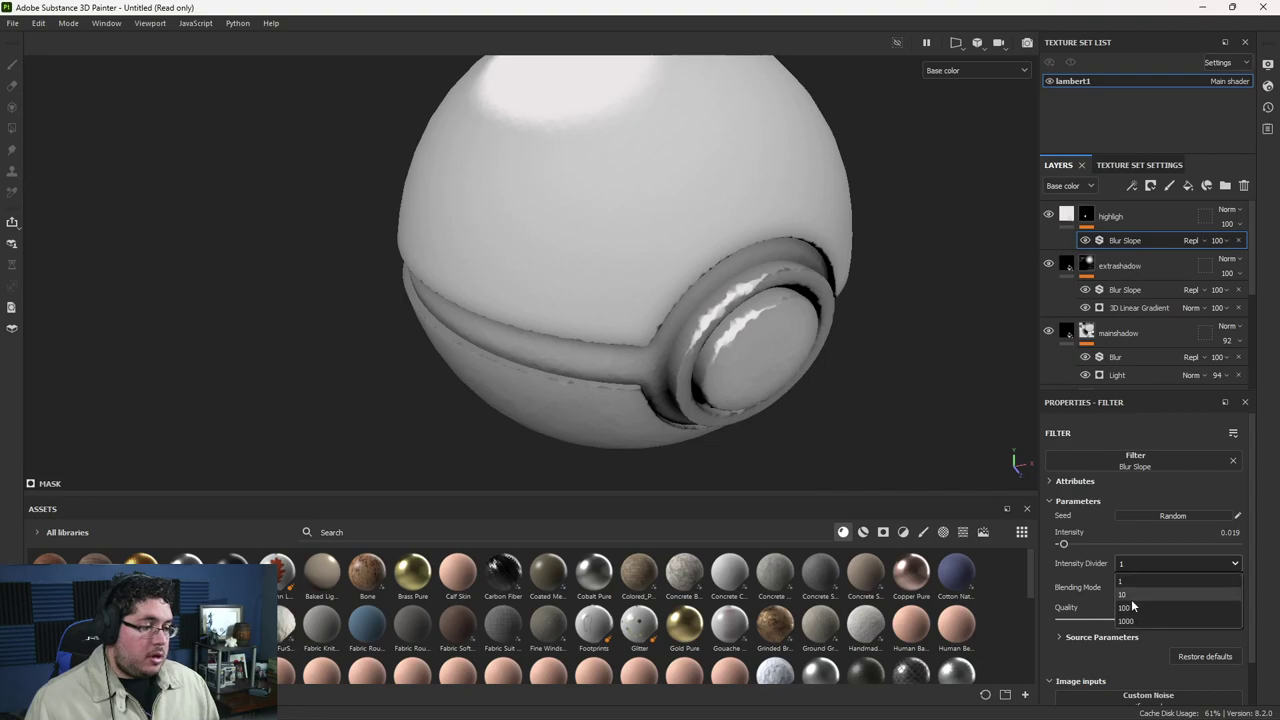
pyautogui.click(1130, 596)
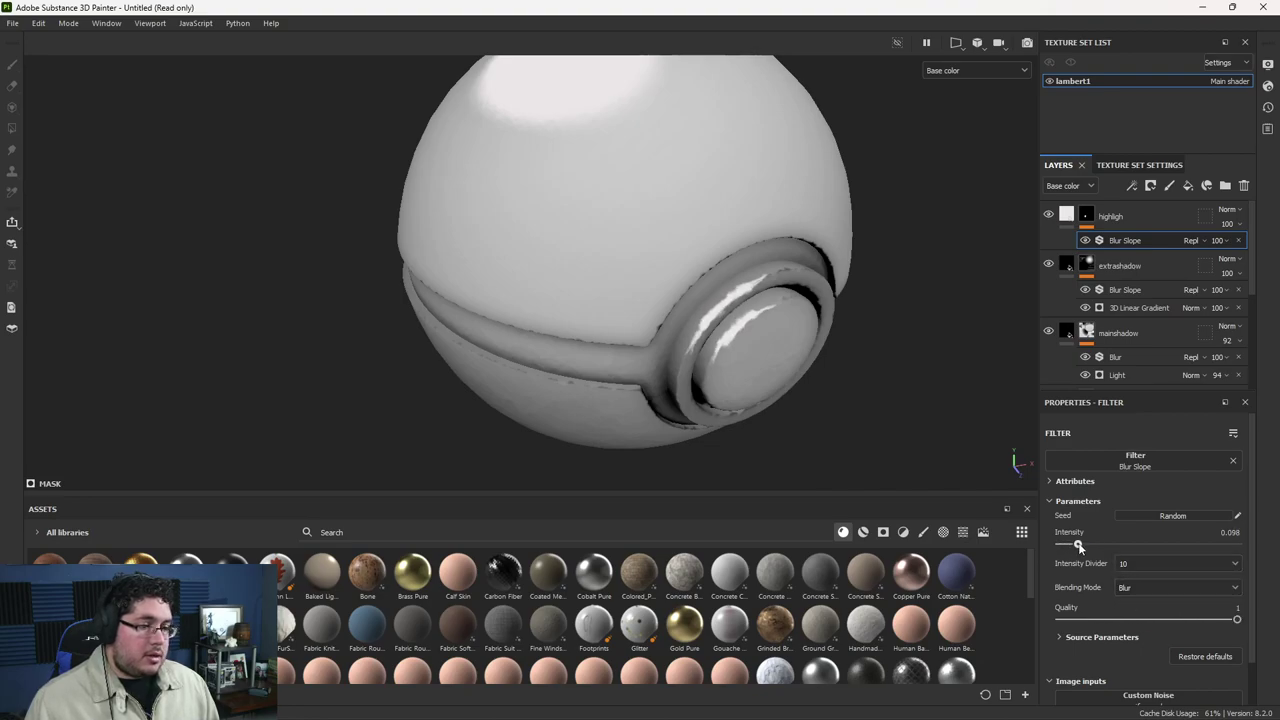
pyautogui.moveTo(1110, 544); pyautogui.dragTo(1117, 544)
pyautogui.keyDown('alt'); pyautogui.moveTo(890, 372); pyautogui.dragTo(641, 246, button='right'); pyautogui.keyUp('alt')
pyautogui.keyDown('alt'); pyautogui.moveTo(641, 246); pyautogui.dragTo(656, 288, button='middle'); pyautogui.keyUp('alt')
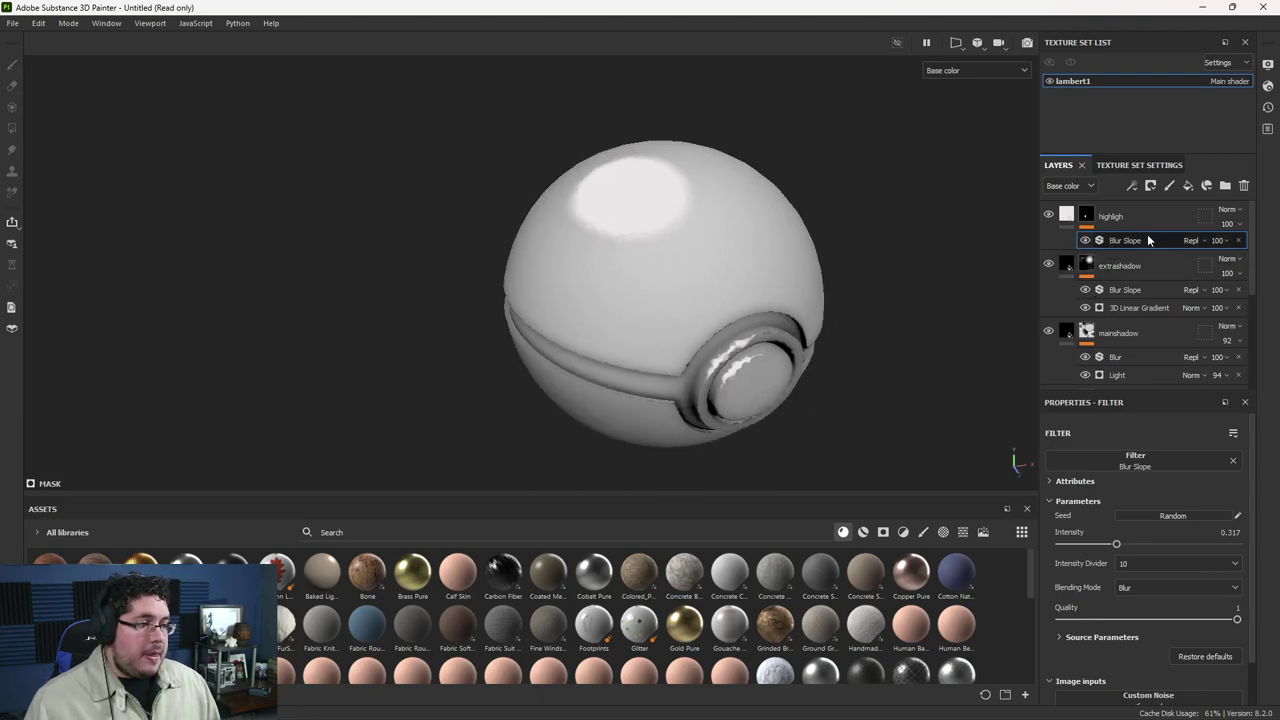
# Step: Switch the highligh layer's blending mode to Linear dodge and lower its opacity to 27
pyautogui.click(1224, 209)
pyautogui.click(1218, 336)
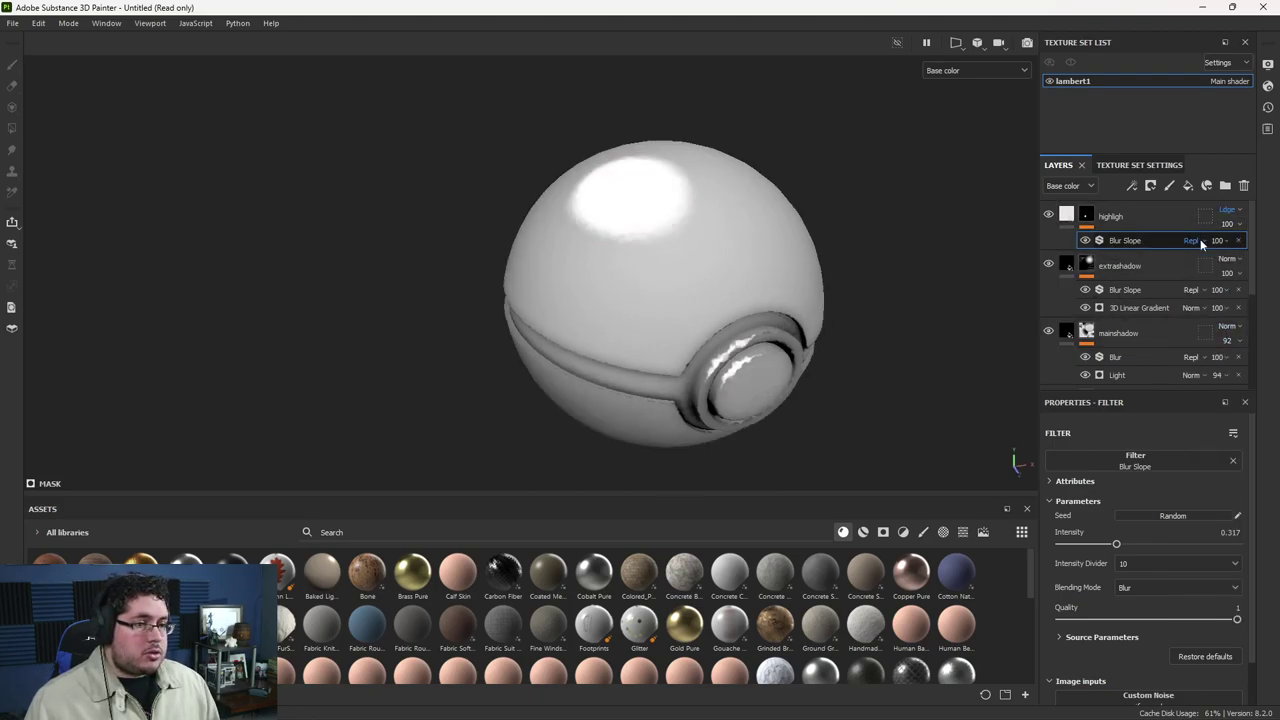
pyautogui.click(1227, 223)
pyautogui.moveTo(1270, 247); pyautogui.dragTo(1231, 248)
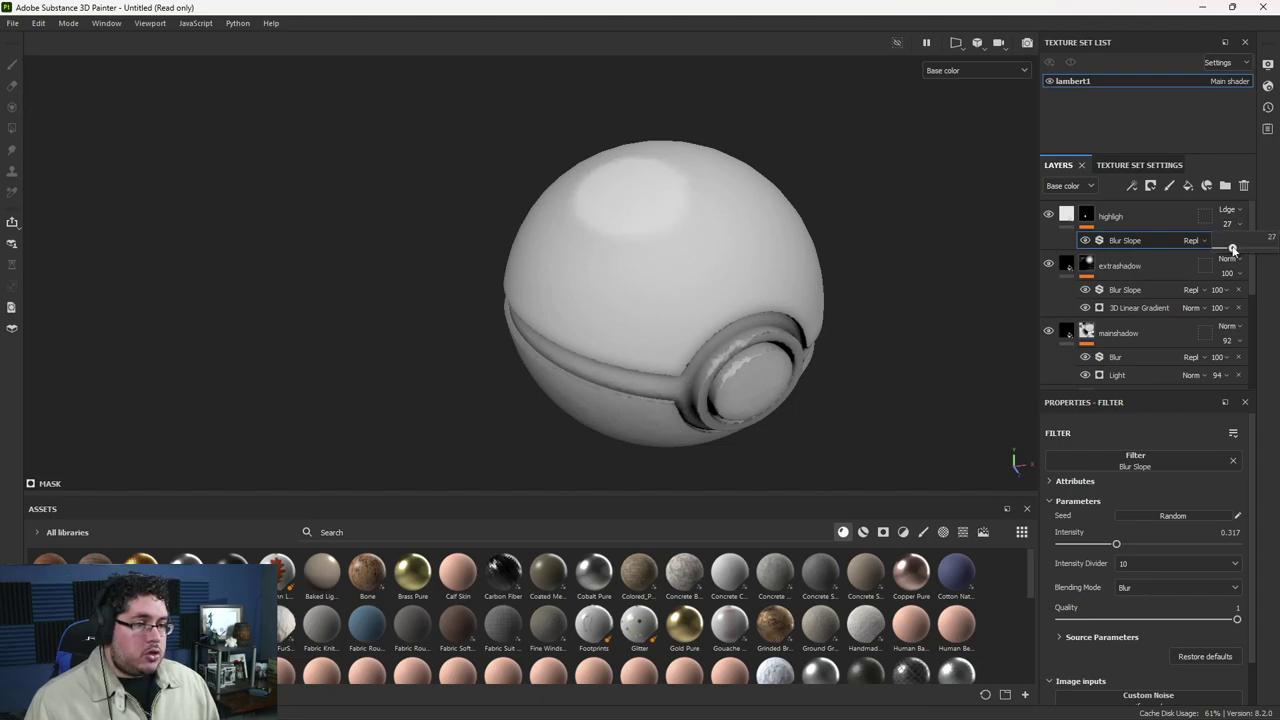
pyautogui.keyDown('alt'); pyautogui.moveTo(760, 240); pyautogui.dragTo(677, 280); pyautogui.keyUp('alt')
pyautogui.keyDown('alt'); pyautogui.moveTo(677, 280); pyautogui.dragTo(714, 326, button='middle'); pyautogui.keyUp('alt')
pyautogui.scroll(-2, 714, 326)
pyautogui.keyDown('alt'); pyautogui.moveTo(714, 326); pyautogui.dragTo(657, 351); pyautogui.keyUp('alt')
pyautogui.keyDown('alt'); pyautogui.moveTo(657, 351); pyautogui.dragTo(669, 303, button='middle'); pyautogui.keyUp('alt')
pyautogui.keyDown('alt'); pyautogui.moveTo(669, 303); pyautogui.dragTo(618, 253); pyautogui.keyUp('alt')
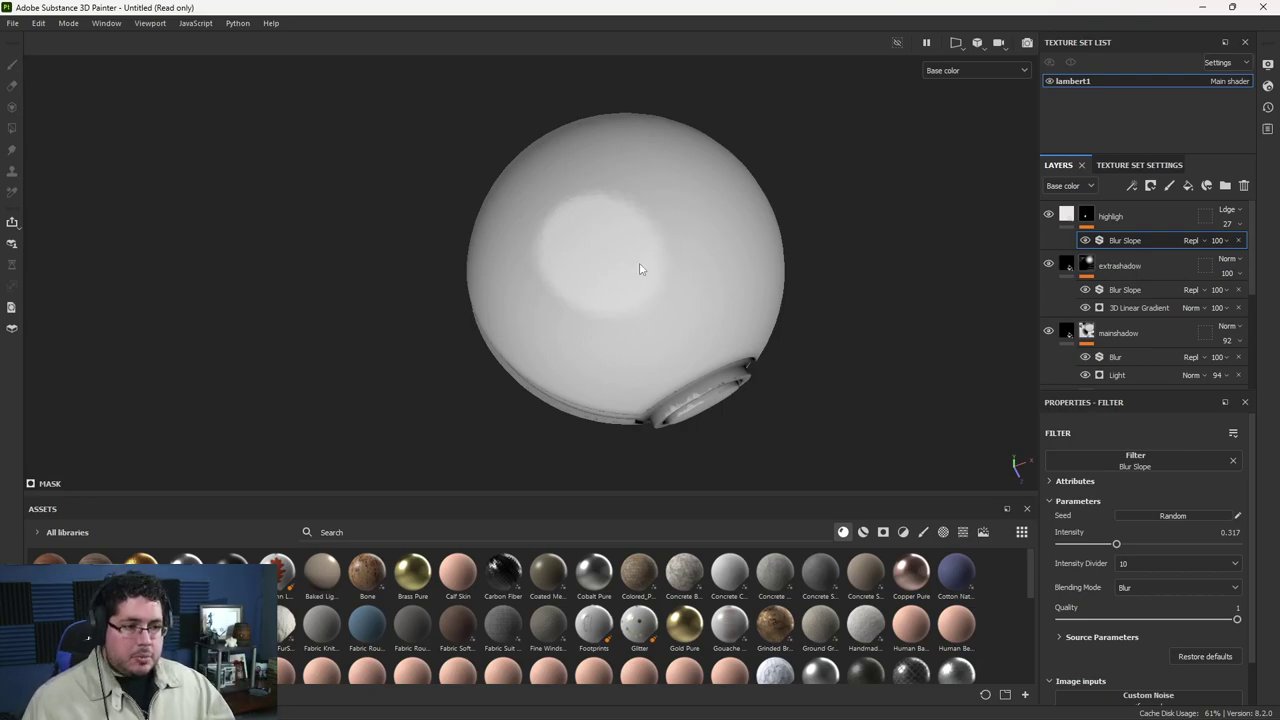
# Step: Select the highligh layer's mask for painting, enlarge the brush to 48.75 and set its grayscale to about 0.71
pyautogui.click(1087, 217)
pyautogui.click(1087, 217)
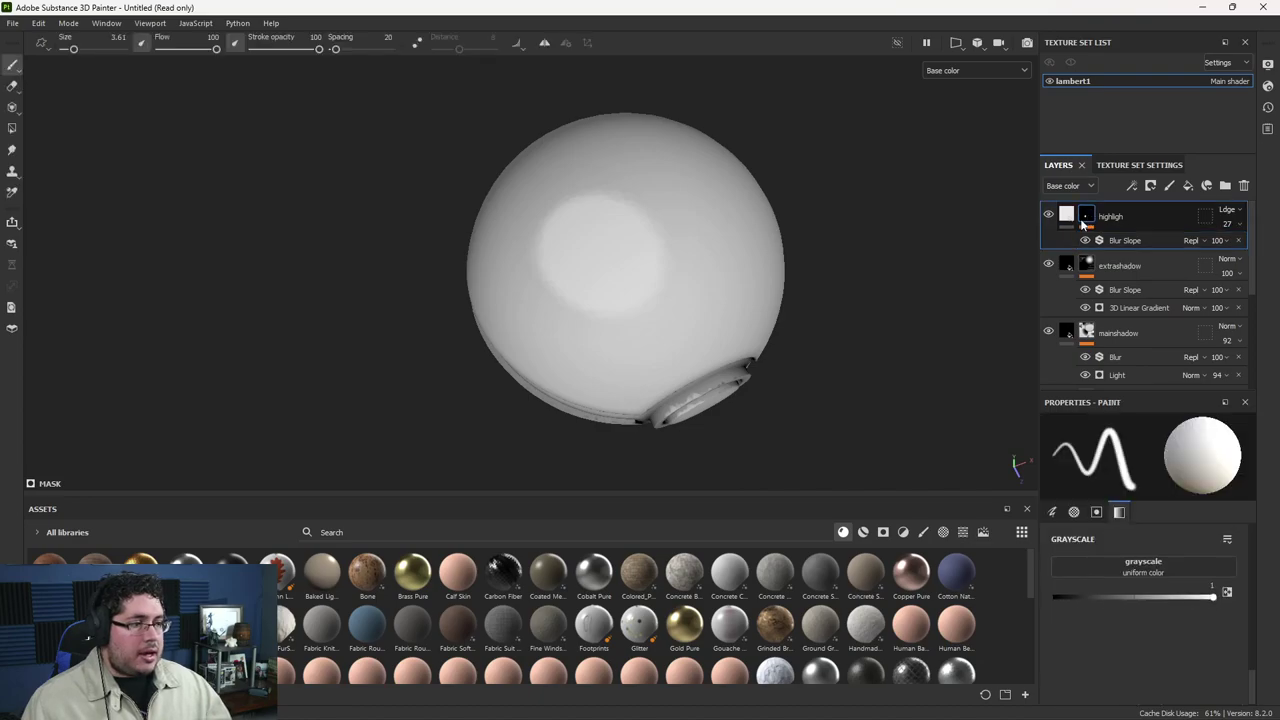
pyautogui.press('ctrl')
pyautogui.moveTo(742, 276)
pyautogui.keyDown('alt'); pyautogui.mouseDown()
pyautogui.moveTo(746, 260)
pyautogui.moveTo(759, 290)
pyautogui.mouseUp(); pyautogui.keyUp('alt')
pyautogui.keyDown('ctrl'); pyautogui.moveTo(822, 288); pyautogui.dragTo(822, 290, button='right'); pyautogui.keyUp('ctrl')
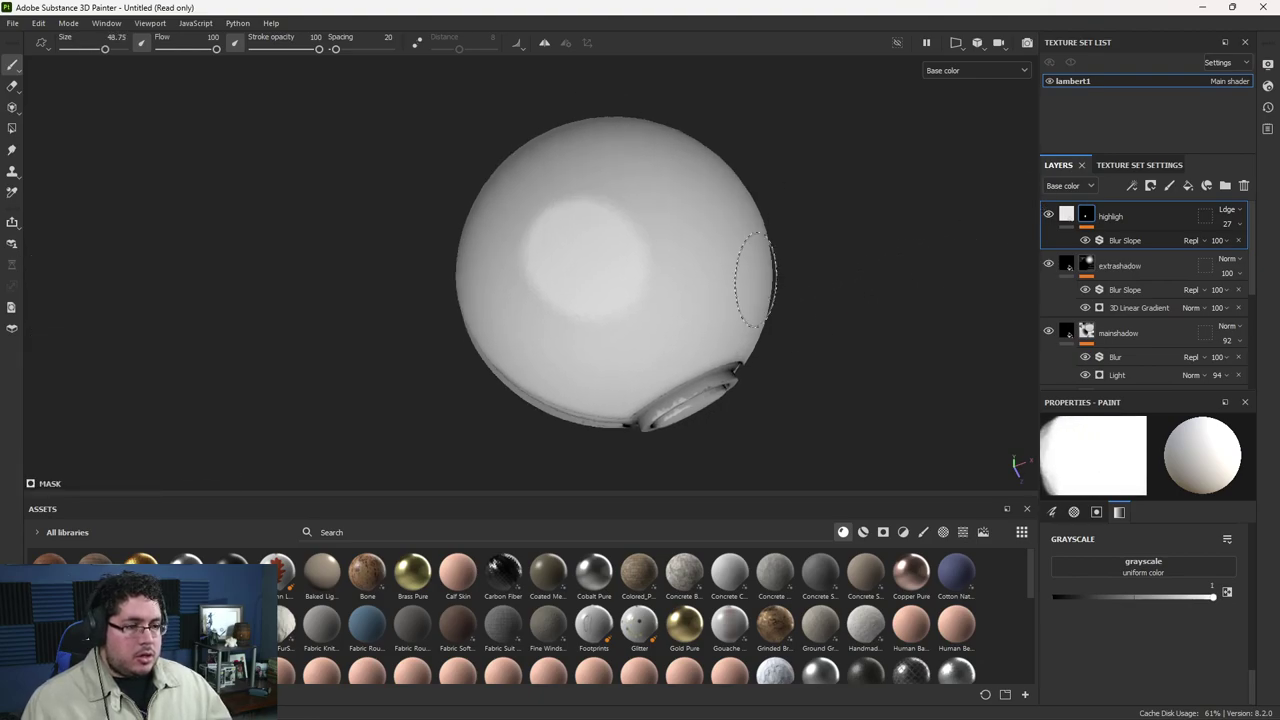
pyautogui.keyDown('alt'); pyautogui.moveTo(757, 277); pyautogui.dragTo(846, 260); pyautogui.keyUp('alt')
pyautogui.moveTo(1203, 599); pyautogui.dragTo(1168, 600)
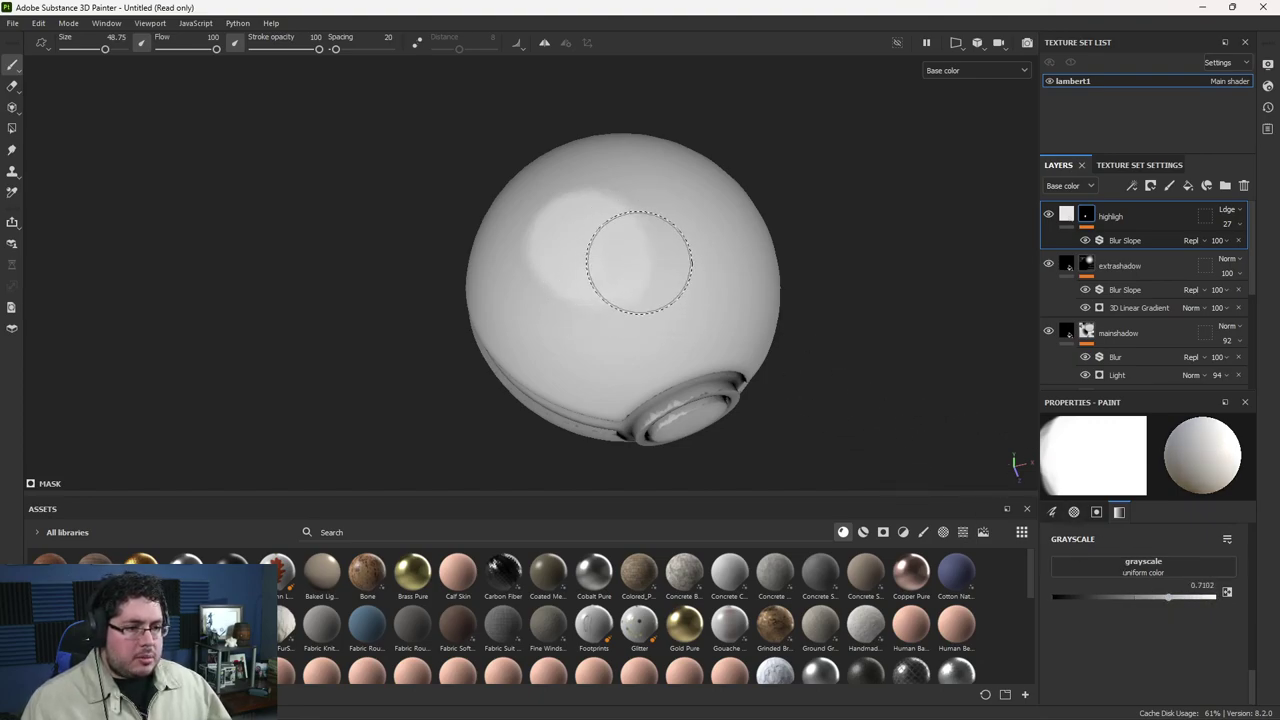
# Step: Soften the large highlight on the upper shell with mask strokes in grayscale values of about 0.39, 0.25 and 0.66
pyautogui.moveTo(1160, 600); pyautogui.dragTo(1115, 597)
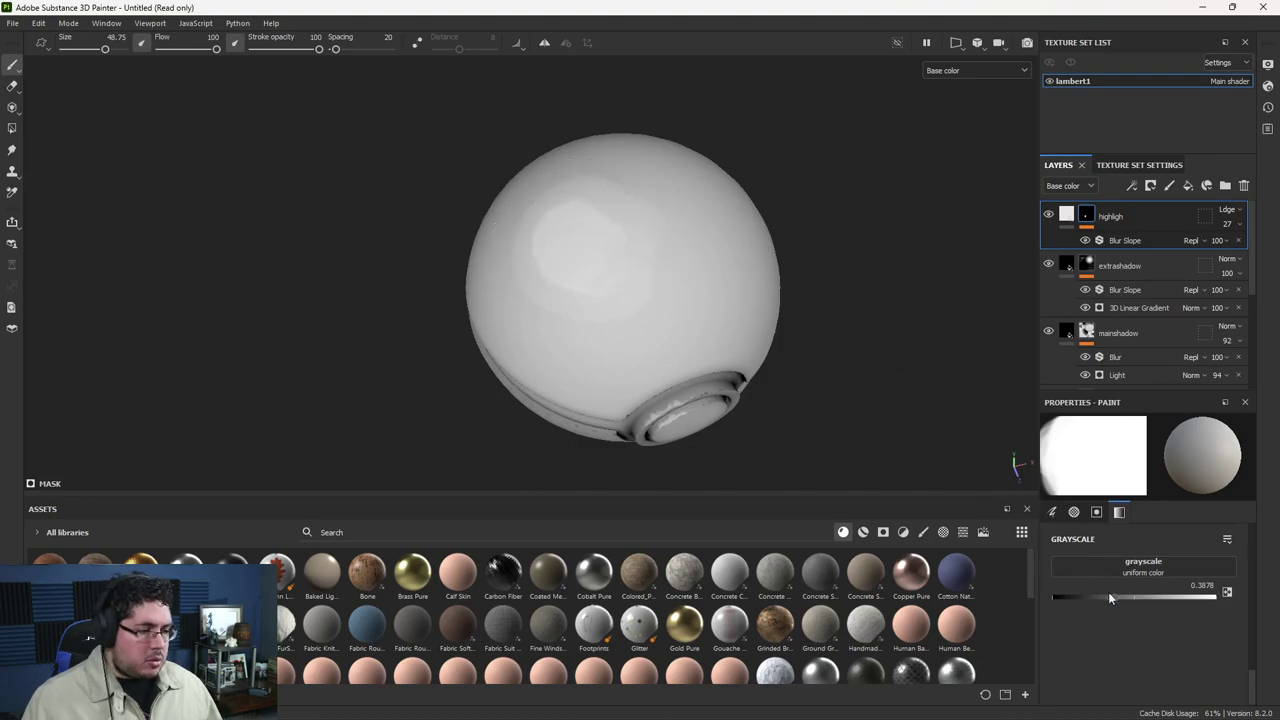
pyautogui.moveTo(1110, 597); pyautogui.dragTo(1093, 597)
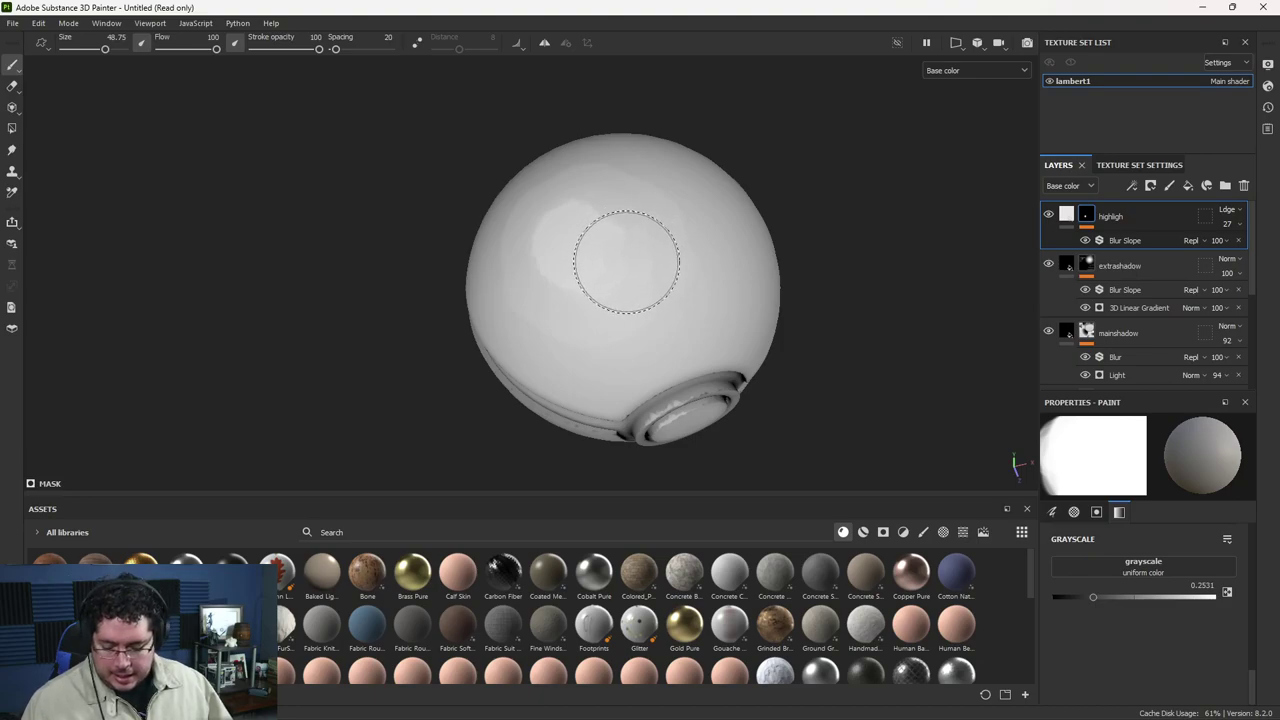
pyautogui.moveTo(1096, 598); pyautogui.dragTo(1160, 598)
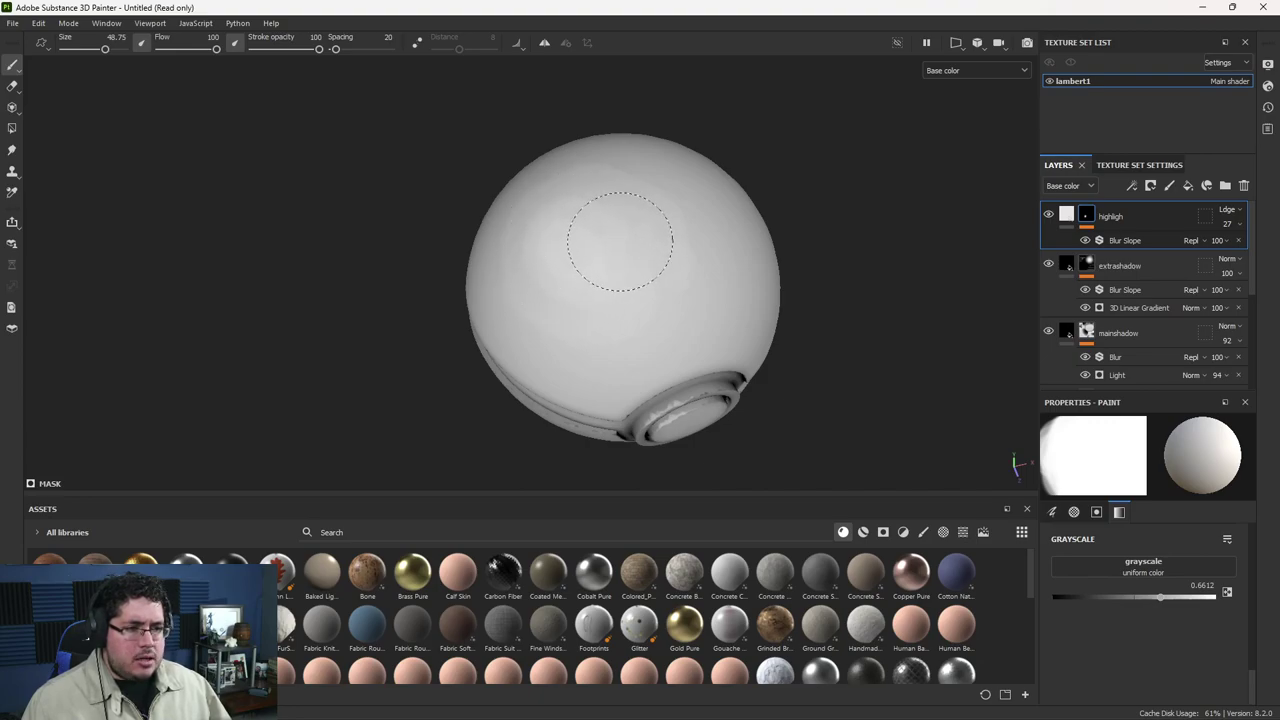
pyautogui.scroll(-3, 668, 314)
pyautogui.moveTo(668, 314)
pyautogui.keyDown('alt'); pyautogui.mouseDown()
pyautogui.moveTo(734, 309)
pyautogui.moveTo(809, 451)
pyautogui.moveTo(737, 371)
pyautogui.moveTo(620, 303)
pyautogui.mouseUp(); pyautogui.keyUp('alt')
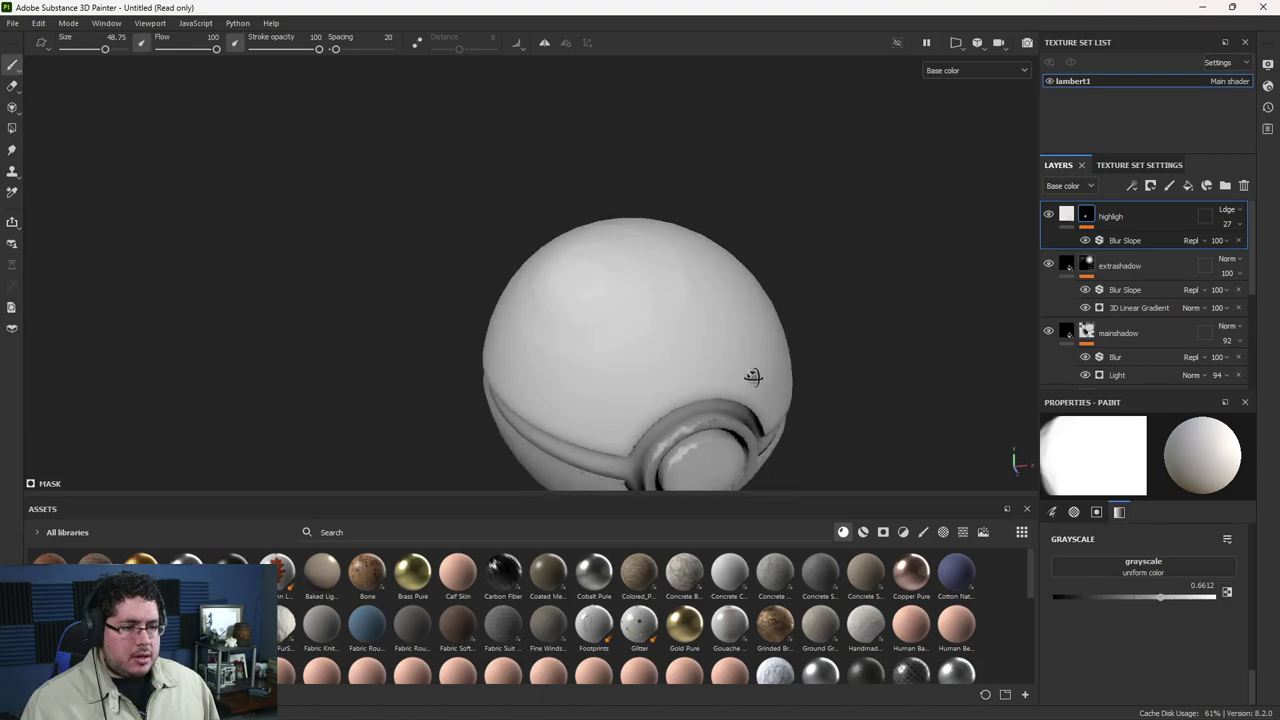
# Step: Add a Blur filter beneath Blur Slope in the highligh layer's mask and set its intensity to 2.37
pyautogui.click(1082, 224)
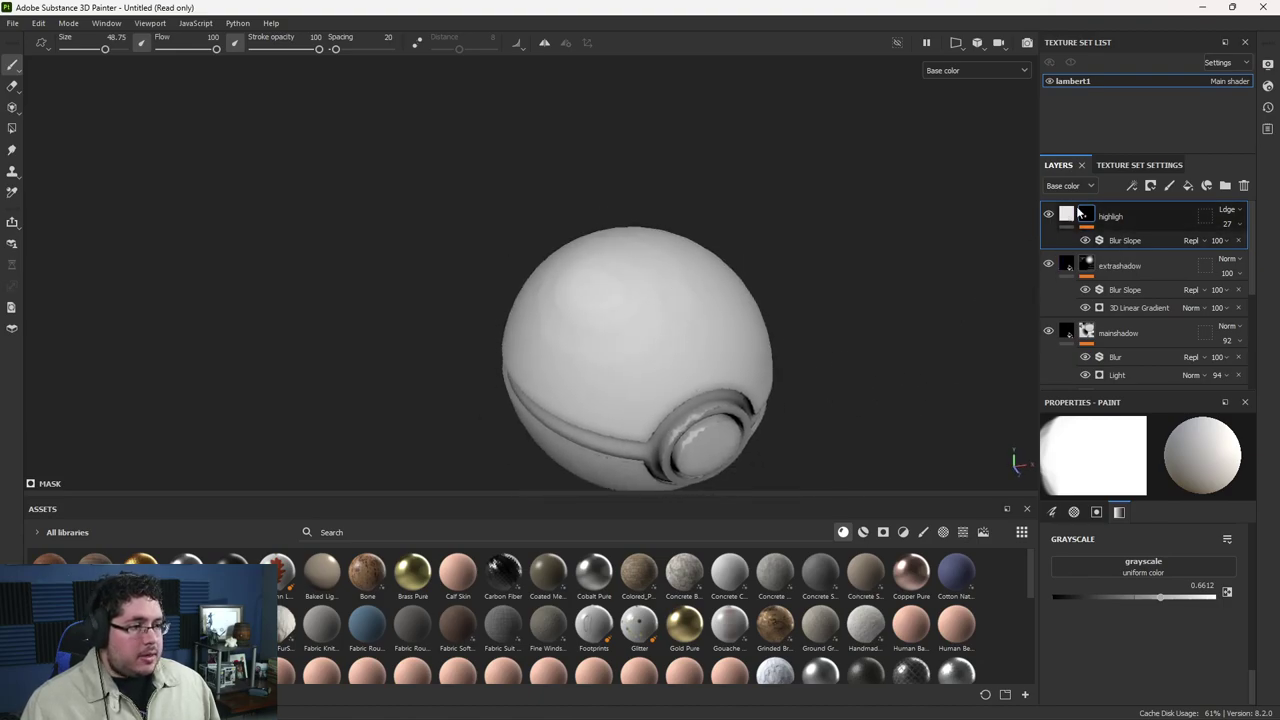
pyautogui.rightClick(1079, 213)
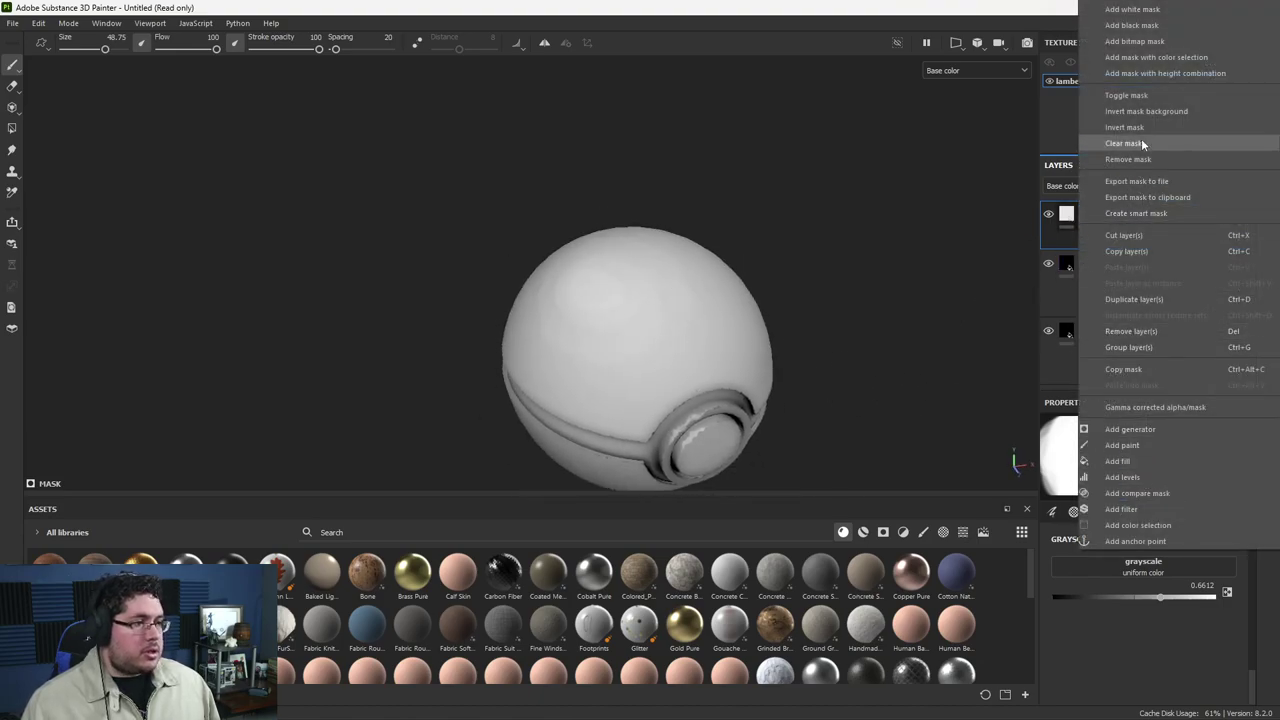
pyautogui.click(1125, 509)
pyautogui.click(1107, 466)
pyautogui.click(1211, 510)
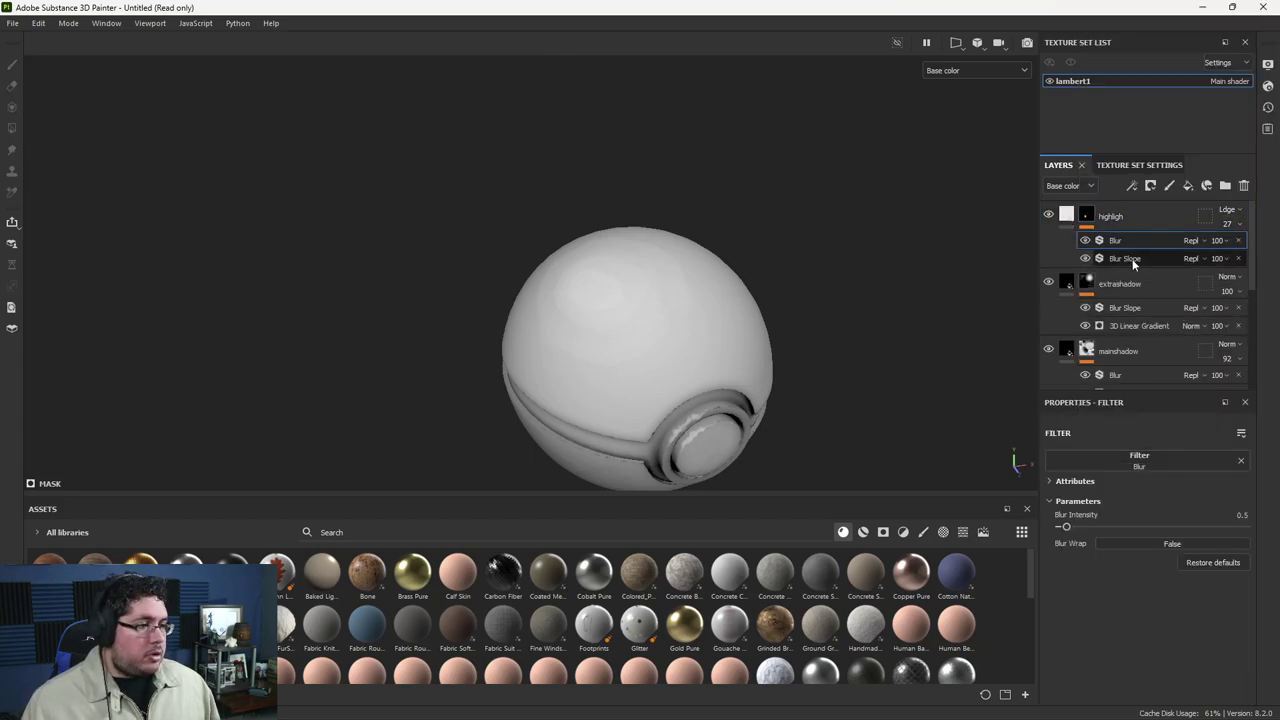
pyautogui.rightClick(1134, 240)
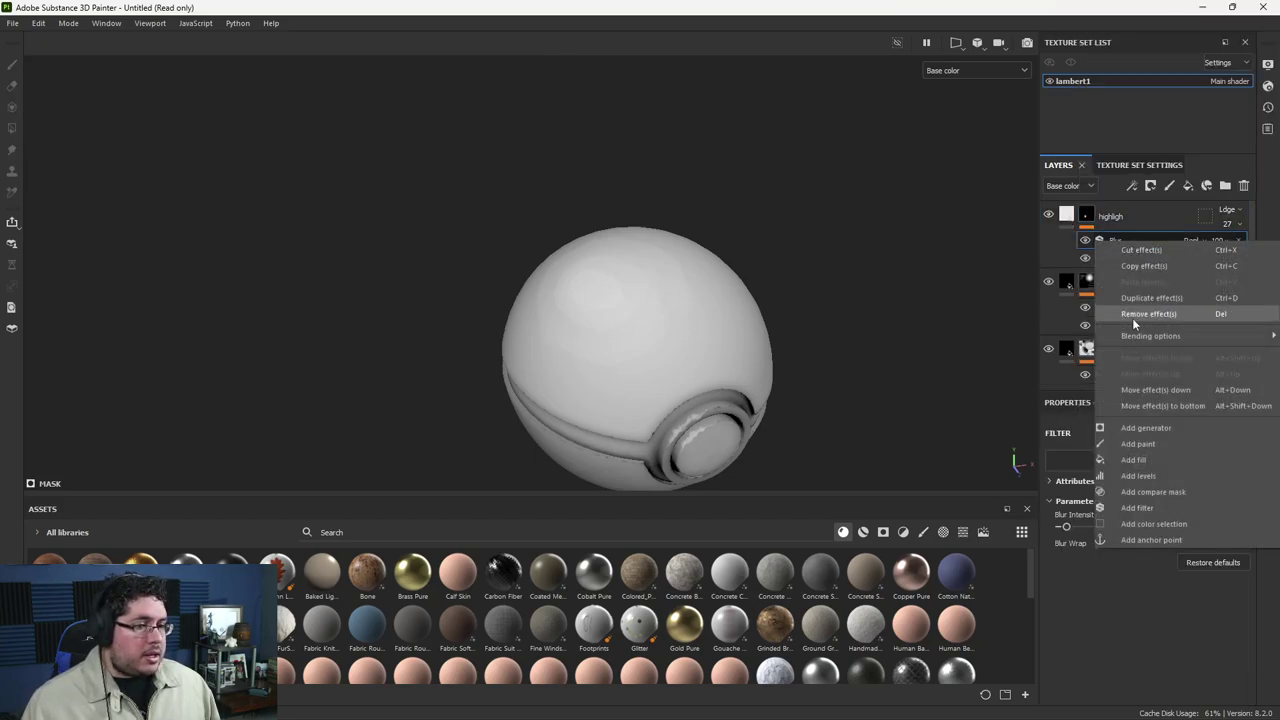
pyautogui.click(1165, 390)
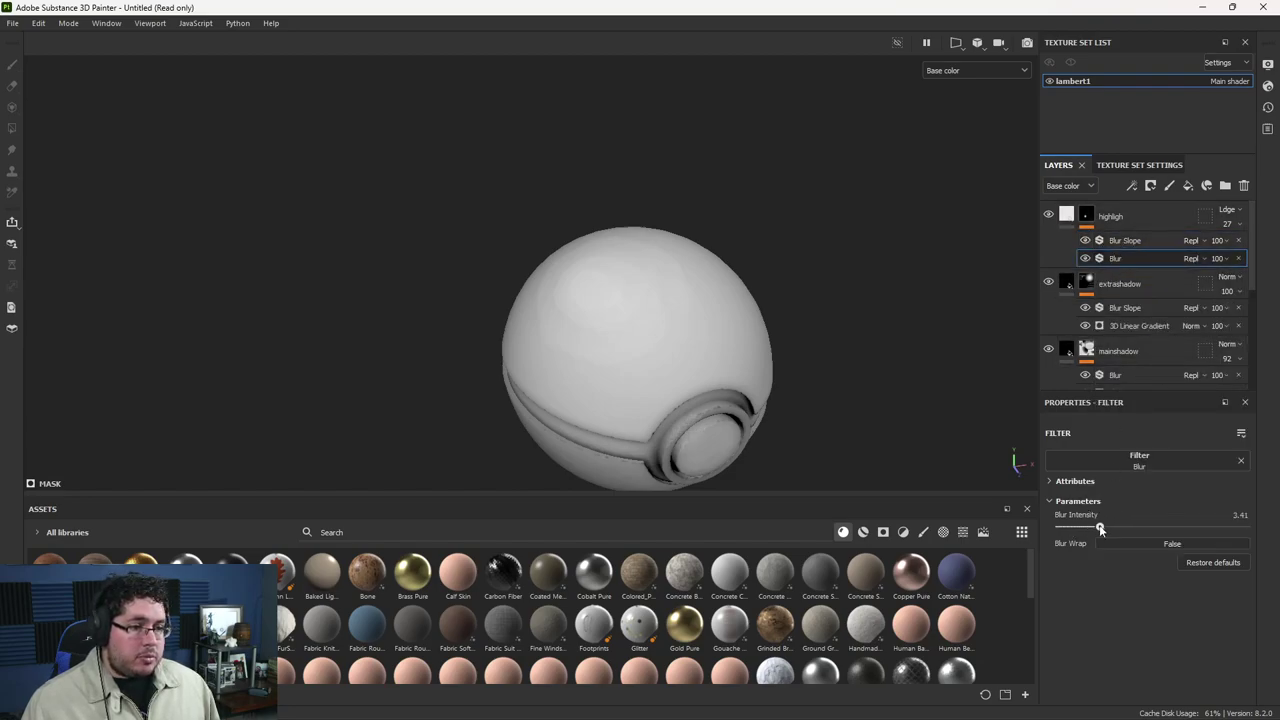
pyautogui.moveTo(1090, 527); pyautogui.dragTo(1088, 527)
pyautogui.keyDown('alt'); pyautogui.moveTo(724, 280); pyautogui.dragTo(696, 408); pyautogui.keyUp('alt')
pyautogui.keyDown('alt'); pyautogui.moveTo(696, 407); pyautogui.dragTo(700, 300, button='middle'); pyautogui.keyUp('alt')
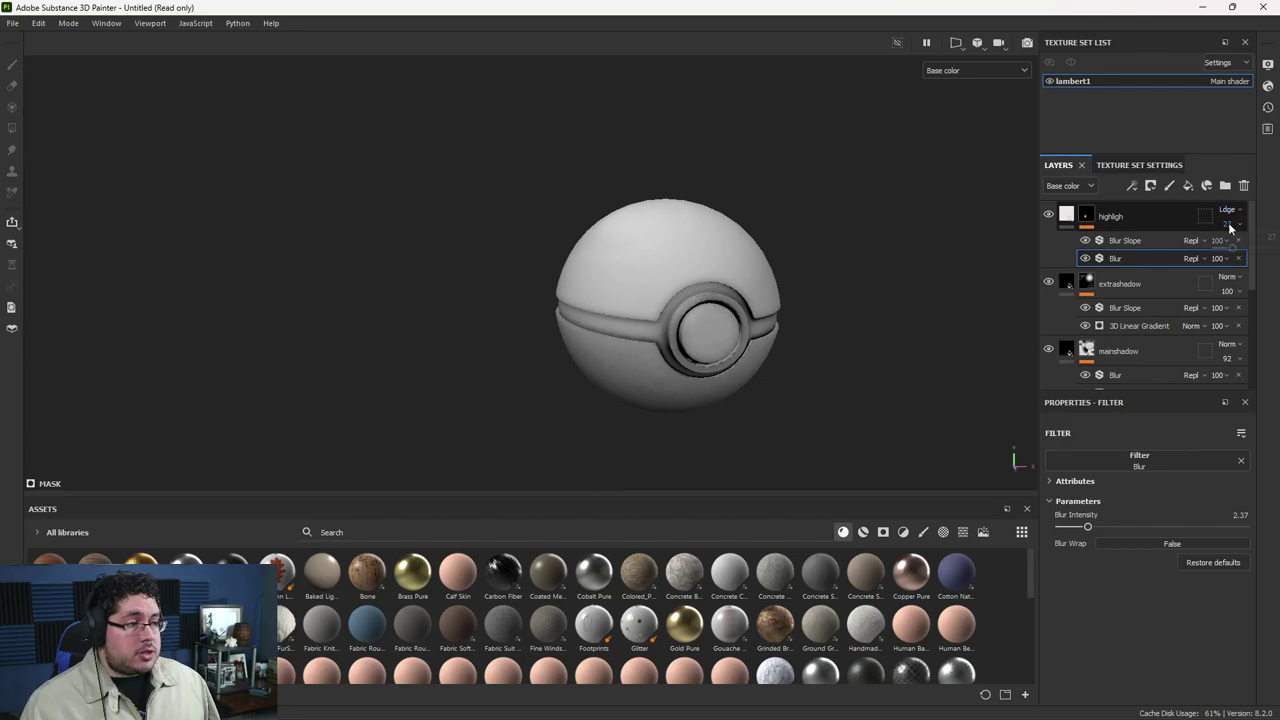
# Step: Try several opacities for the highligh layer from different angles and settle on 62
pyautogui.moveTo(1237, 250); pyautogui.dragTo(1254, 251)
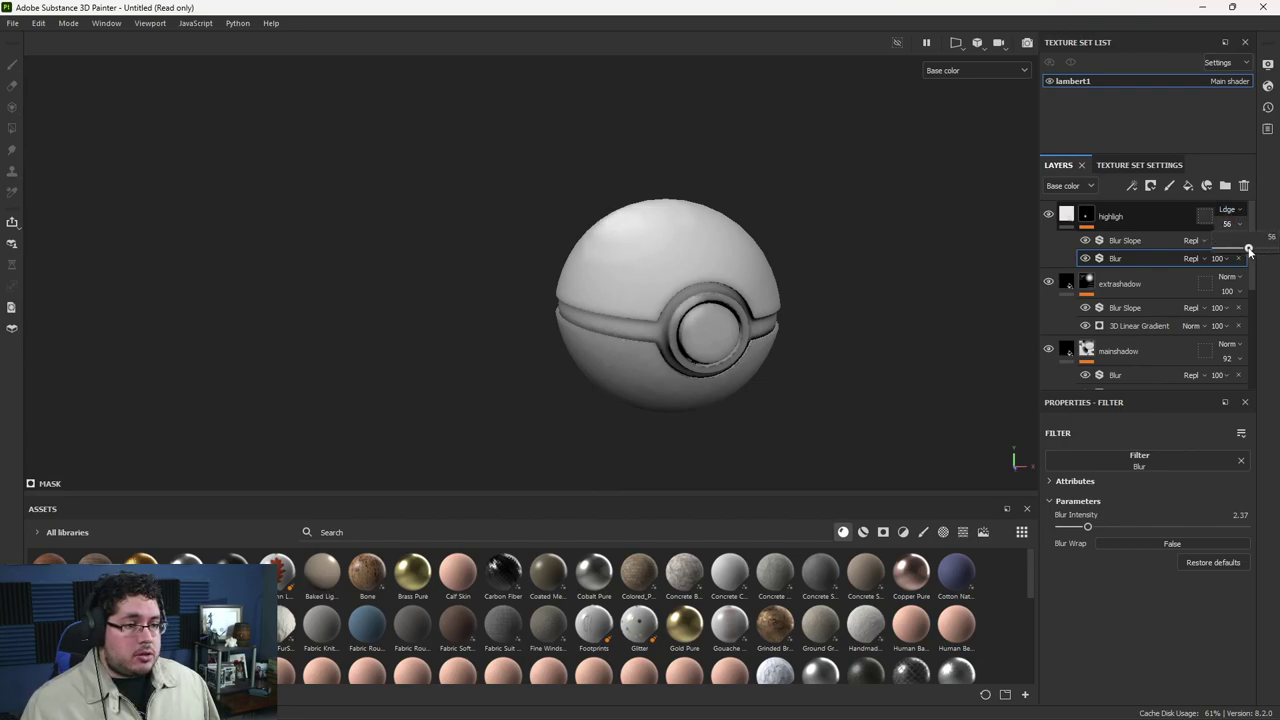
pyautogui.keyDown('alt'); pyautogui.moveTo(797, 263); pyautogui.dragTo(943, 360); pyautogui.keyUp('alt')
pyautogui.keyDown('alt'); pyautogui.moveTo(710, 265); pyautogui.dragTo(837, 277, button='right'); pyautogui.keyUp('alt')
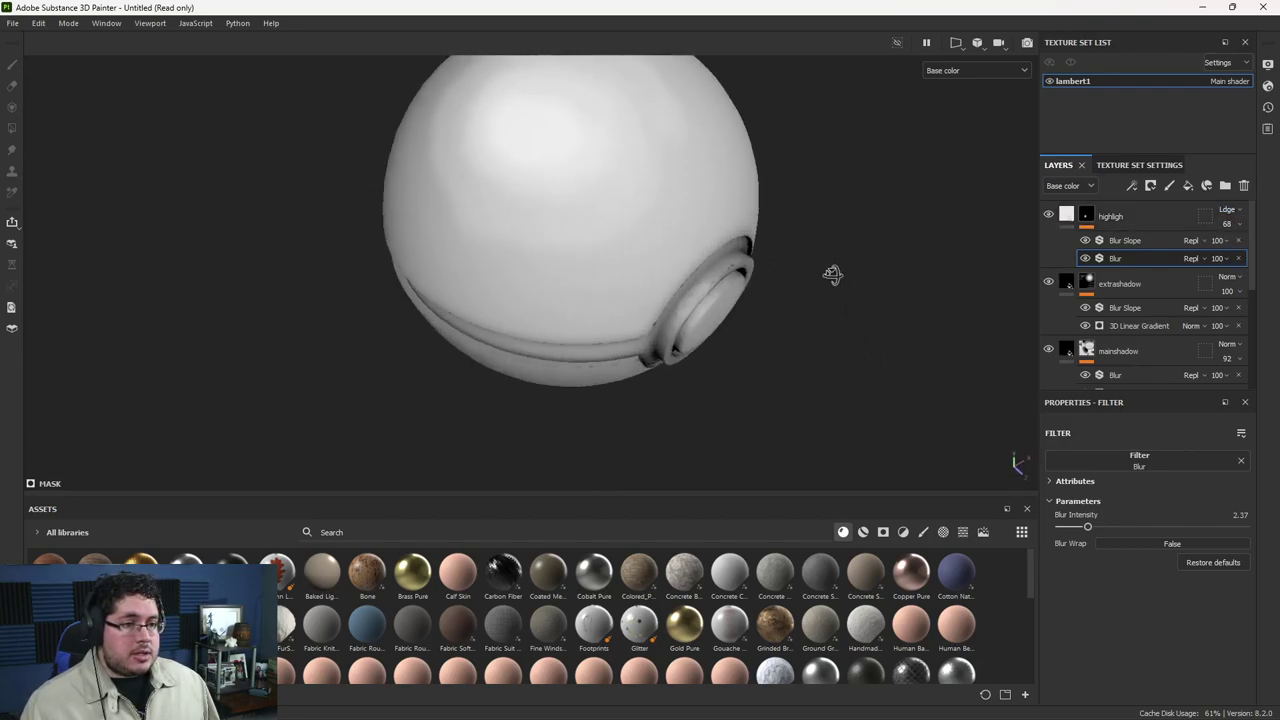
pyautogui.keyDown('alt'); pyautogui.moveTo(837, 277); pyautogui.dragTo(908, 407, button='middle'); pyautogui.keyUp('alt')
pyautogui.moveTo(1251, 250); pyautogui.dragTo(1237, 249)
pyautogui.keyDown('alt'); pyautogui.moveTo(928, 296); pyautogui.dragTo(950, 310); pyautogui.keyUp('alt')
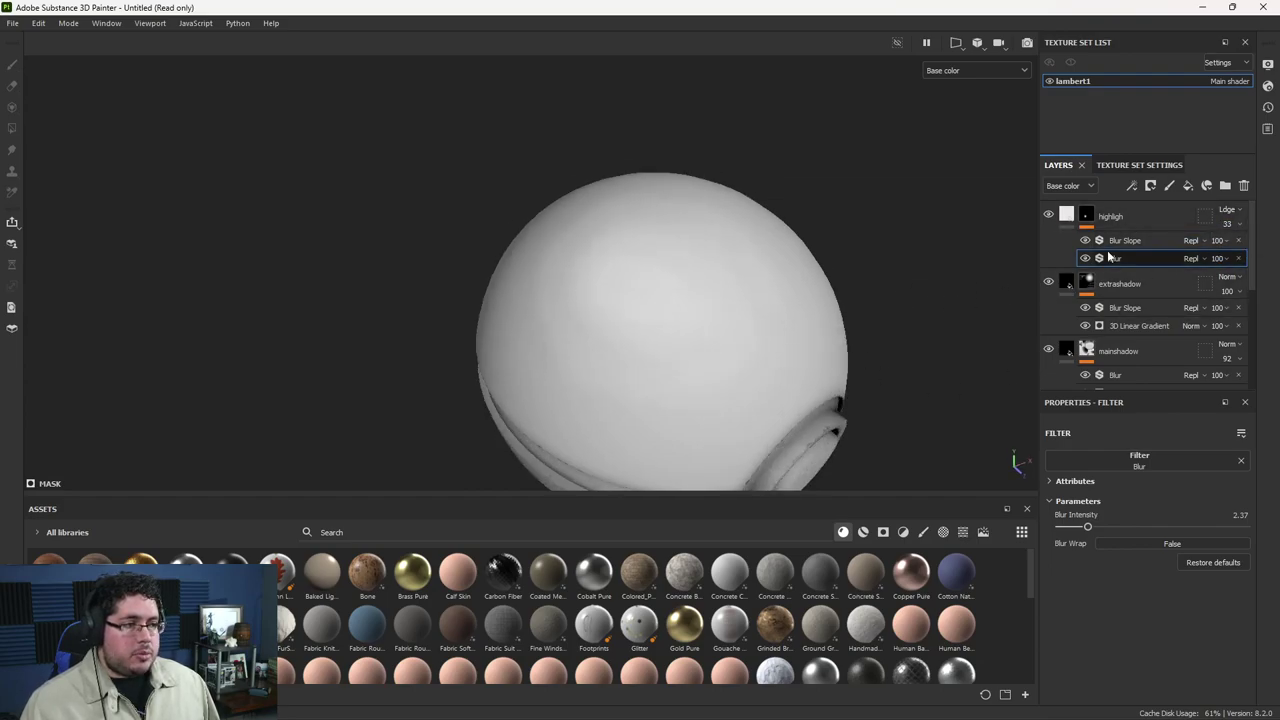
pyautogui.moveTo(1236, 248); pyautogui.dragTo(1252, 249)
# Step: Adjust the highligh mask's Blur Slope intensity and raise its Blur intensity to 8.55
pyautogui.click(1110, 241)
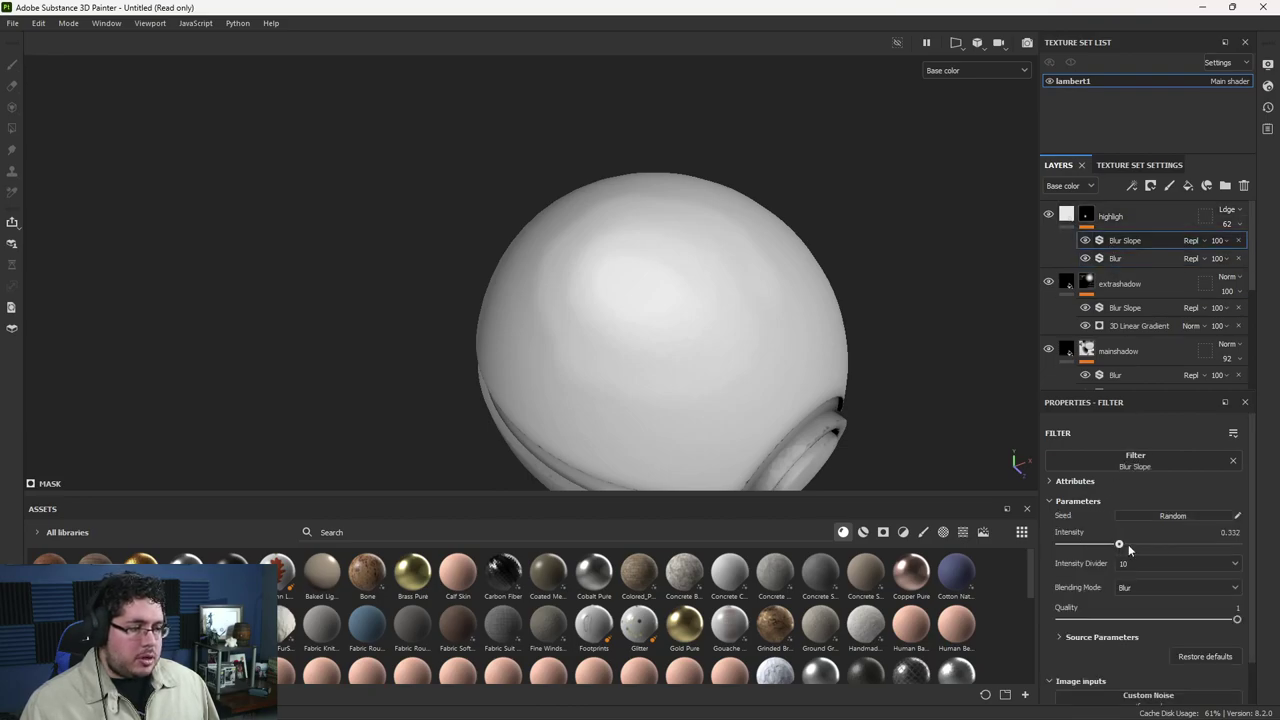
pyautogui.keyDown('alt'); pyautogui.moveTo(880, 315); pyautogui.dragTo(790, 340); pyautogui.keyUp('alt')
pyautogui.click(1118, 260)
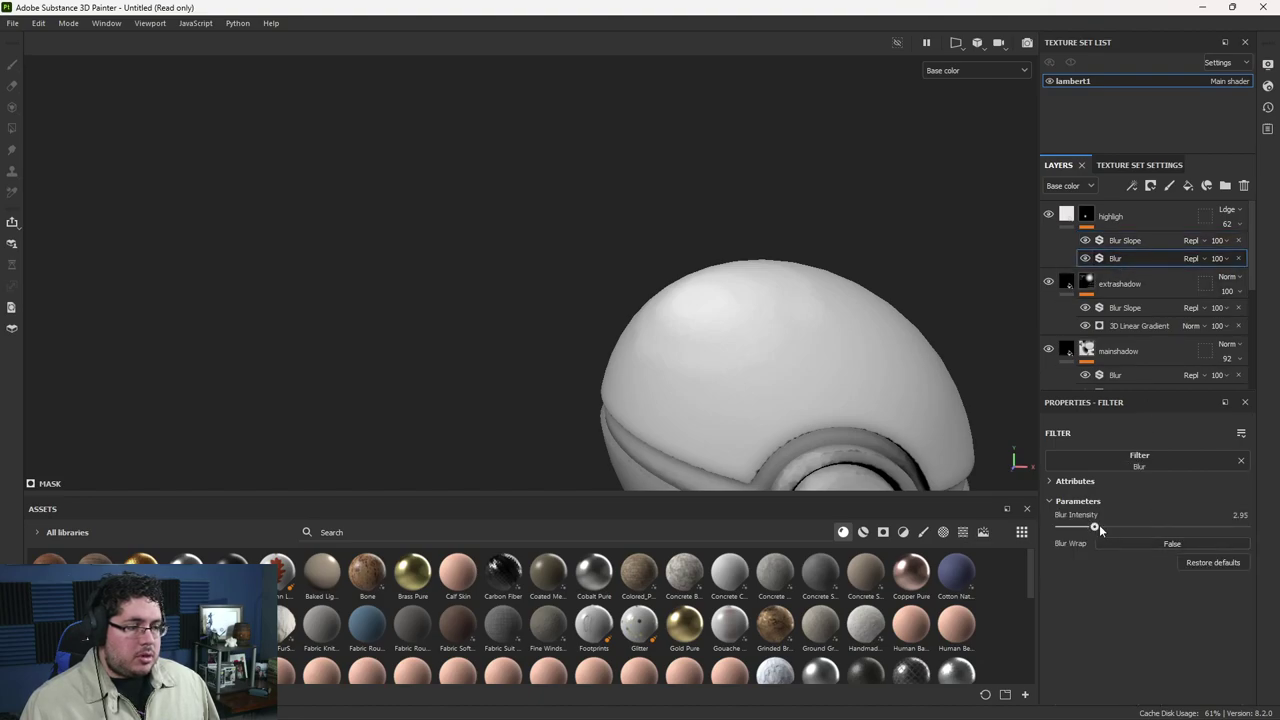
pyautogui.moveTo(1097, 529); pyautogui.dragTo(1142, 528)
pyautogui.keyDown('alt'); pyautogui.moveTo(985, 380); pyautogui.dragTo(930, 362); pyautogui.keyUp('alt')
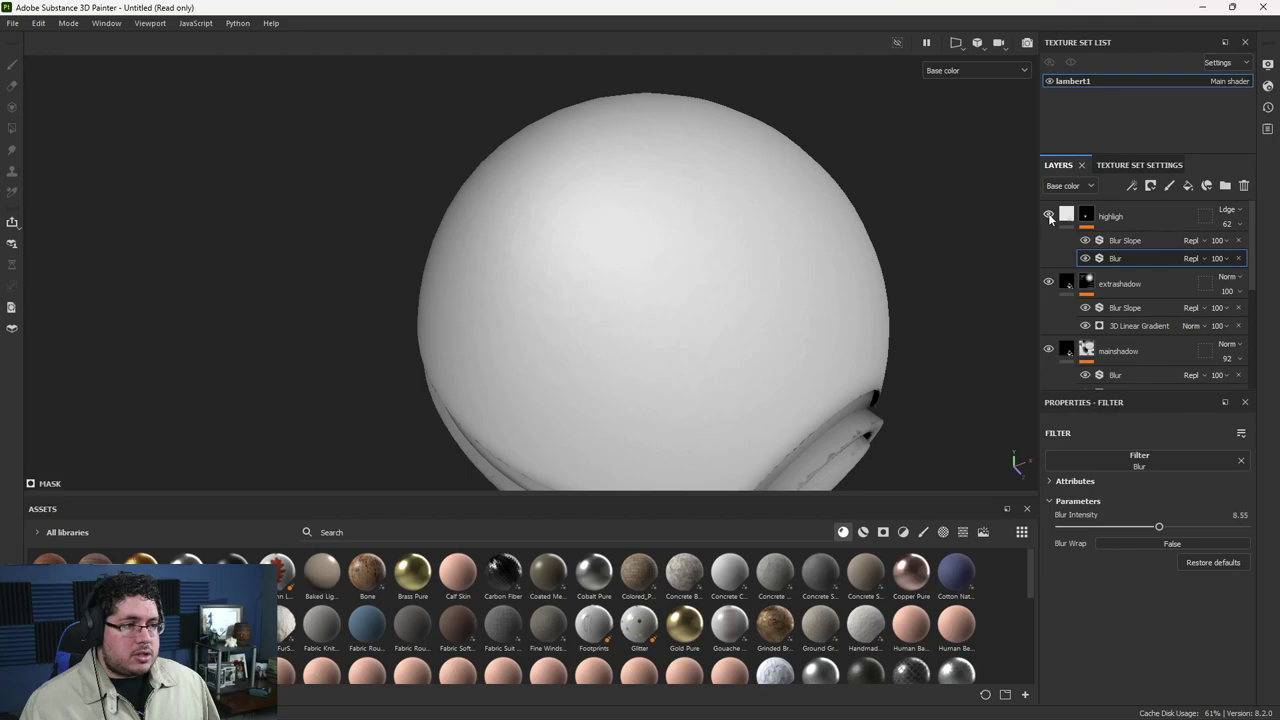
# Step: Toggle the highligh layer's visibility to compare the ball with and without the highlights
pyautogui.click(1048, 215)
pyautogui.click(1048, 216)
pyautogui.keyDown('alt'); pyautogui.moveTo(686, 209); pyautogui.dragTo(584, 270); pyautogui.keyUp('alt')
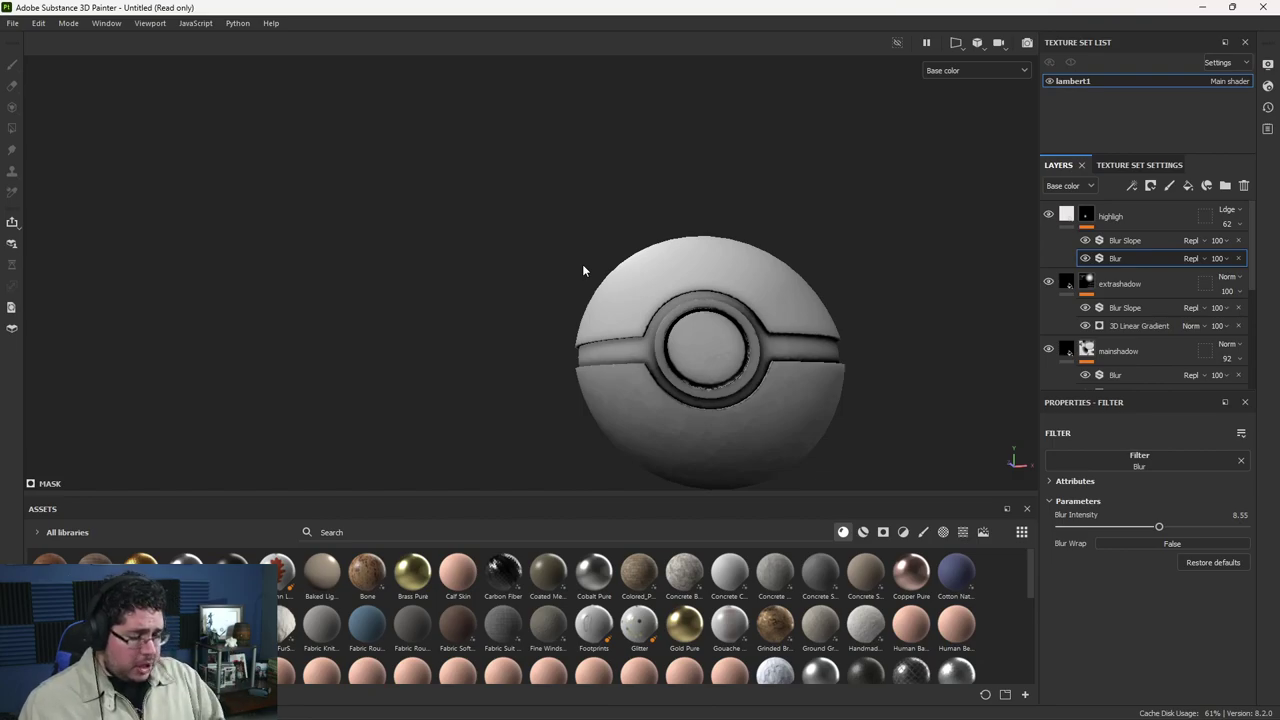
# Step: Examine the ball from several angles in the material view under rotated lighting, and return to the base color view
pyautogui.scroll(-3, 592, 275)
pyautogui.scroll(2, 844, 416)
pyautogui.keyDown('alt'); pyautogui.moveTo(721, 299); pyautogui.dragTo(720, 358, button='right'); pyautogui.keyUp('alt')
pyautogui.keyDown('alt'); pyautogui.moveTo(719, 357); pyautogui.dragTo(618, 309); pyautogui.keyUp('alt')
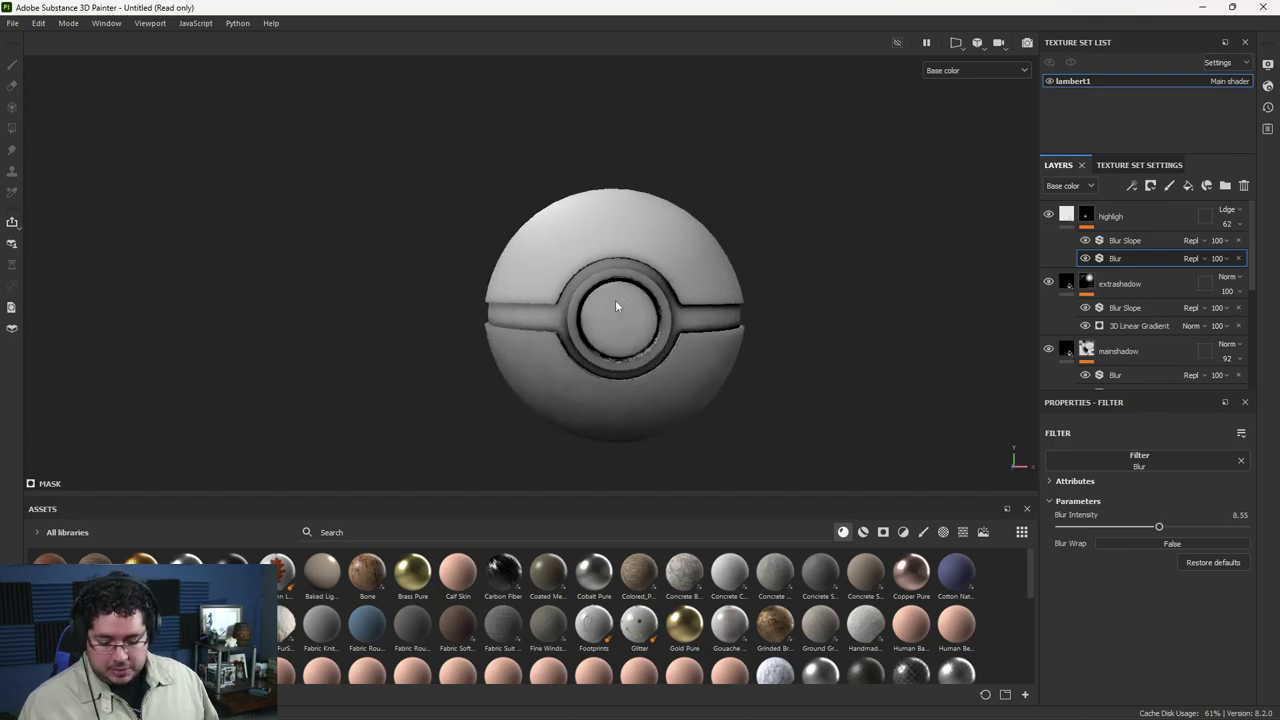
pyautogui.press('m')
pyautogui.keyDown('shift'); pyautogui.moveTo(676, 295); pyautogui.dragTo(780, 311, button='right'); pyautogui.keyUp('shift')
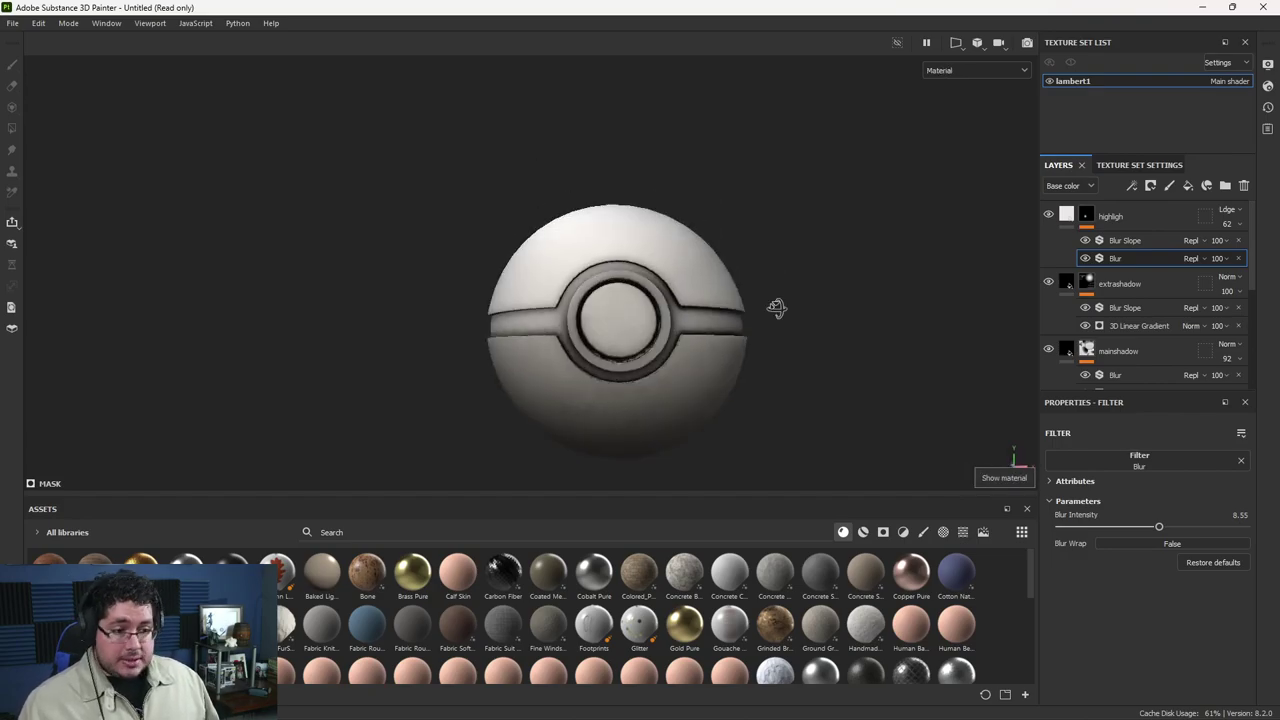
pyautogui.keyDown('alt'); pyautogui.moveTo(780, 311); pyautogui.dragTo(808, 390); pyautogui.keyUp('alt')
pyautogui.keyDown('alt'); pyautogui.moveTo(808, 390); pyautogui.dragTo(544, 283, button='middle'); pyautogui.keyUp('alt')
pyautogui.keyDown('alt'); pyautogui.moveTo(544, 283); pyautogui.dragTo(640, 300); pyautogui.keyUp('alt')
pyautogui.keyDown('shift'); pyautogui.moveTo(700, 320); pyautogui.dragTo(740, 326, button='right'); pyautogui.keyUp('shift')
pyautogui.keyDown('alt'); pyautogui.moveTo(740, 326); pyautogui.dragTo(684, 282); pyautogui.keyUp('alt')
pyautogui.keyDown('alt'); pyautogui.moveTo(684, 282); pyautogui.dragTo(757, 340, button='right'); pyautogui.keyUp('alt')
pyautogui.keyDown('alt'); pyautogui.moveTo(757, 340); pyautogui.dragTo(821, 356, button='middle'); pyautogui.keyUp('alt')
pyautogui.moveTo(821, 362)
pyautogui.keyDown('alt'); pyautogui.mouseDown()
pyautogui.moveTo(806, 374)
pyautogui.moveTo(823, 363)
pyautogui.mouseUp(); pyautogui.keyUp('alt')
pyautogui.press('c')
pyautogui.press('c')
pyautogui.press('c')
pyautogui.press('c')
pyautogui.keyDown('alt'); pyautogui.moveTo(838, 367); pyautogui.dragTo(689, 326); pyautogui.keyUp('alt')
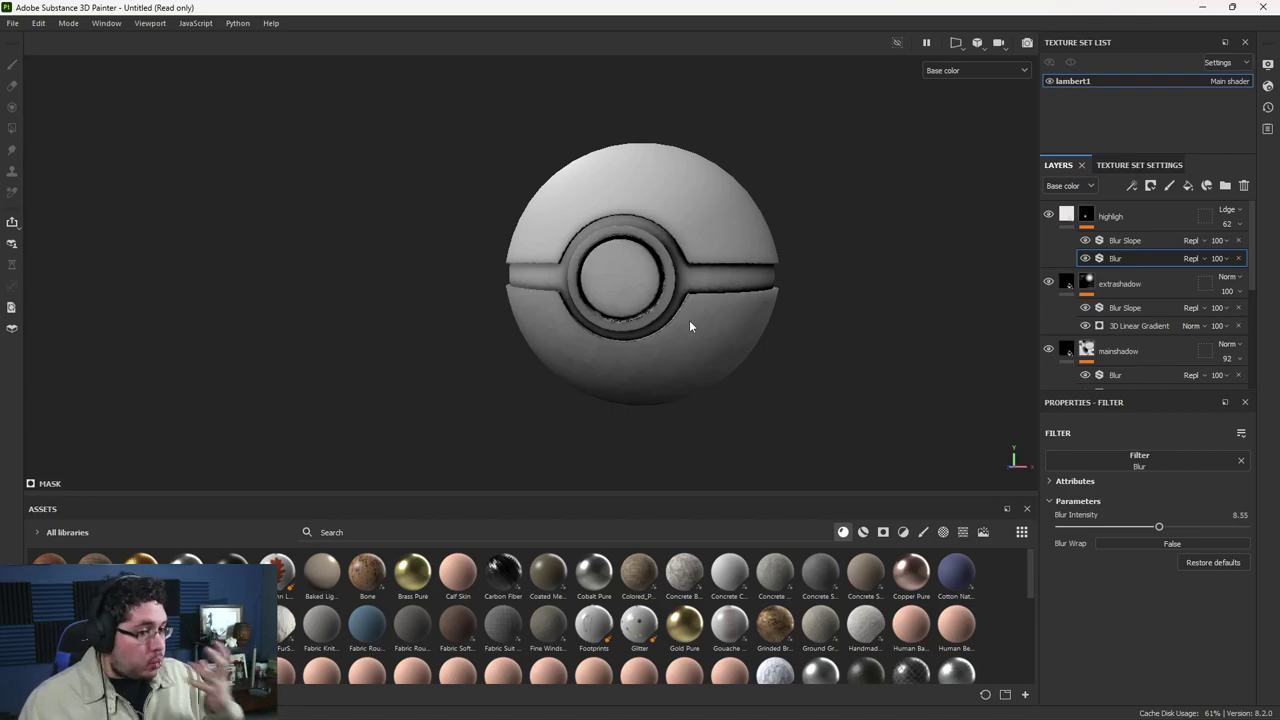
# Step: Add a fill layer above highligh with only the color channel enabled and set its base color to a strong red
pyautogui.click(1092, 222)
pyautogui.scroll(-4, 1131, 256)
pyautogui.keyDown('shift'); pyautogui.click(1132, 358); pyautogui.keyUp('shift')
pyautogui.scroll(4, 1134, 320)
pyautogui.click(1107, 217)
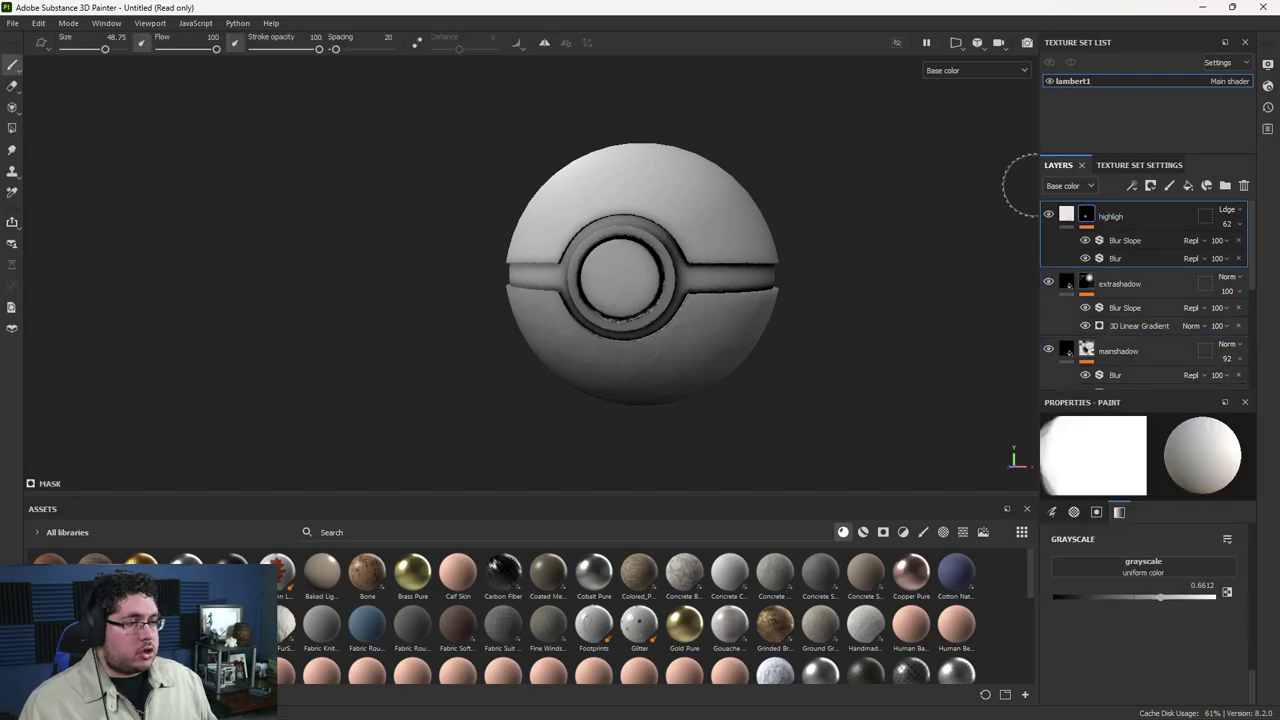
pyautogui.click(1188, 186)
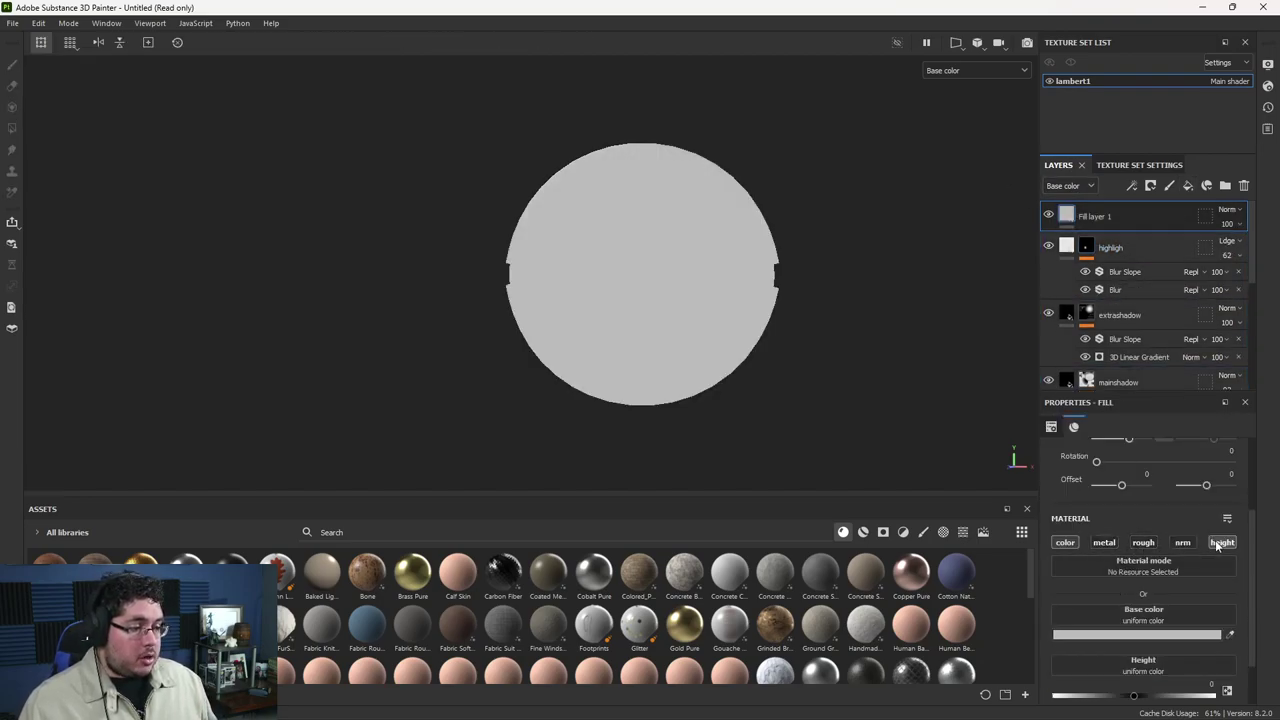
pyautogui.click(1129, 632)
pyautogui.moveTo(1129, 626); pyautogui.dragTo(1141, 542)
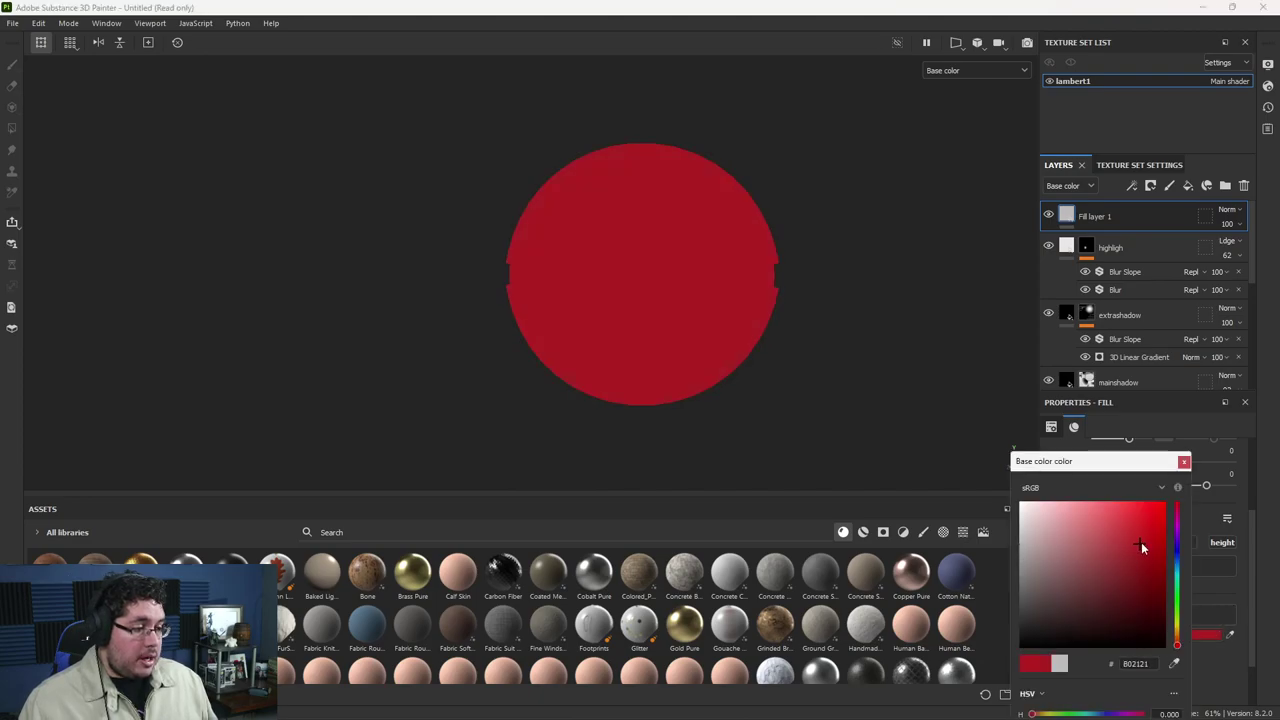
pyautogui.click(1184, 461)
# Step: Rename the new fill layer as red and add a black mask to it
pyautogui.doubleClick(1097, 217)
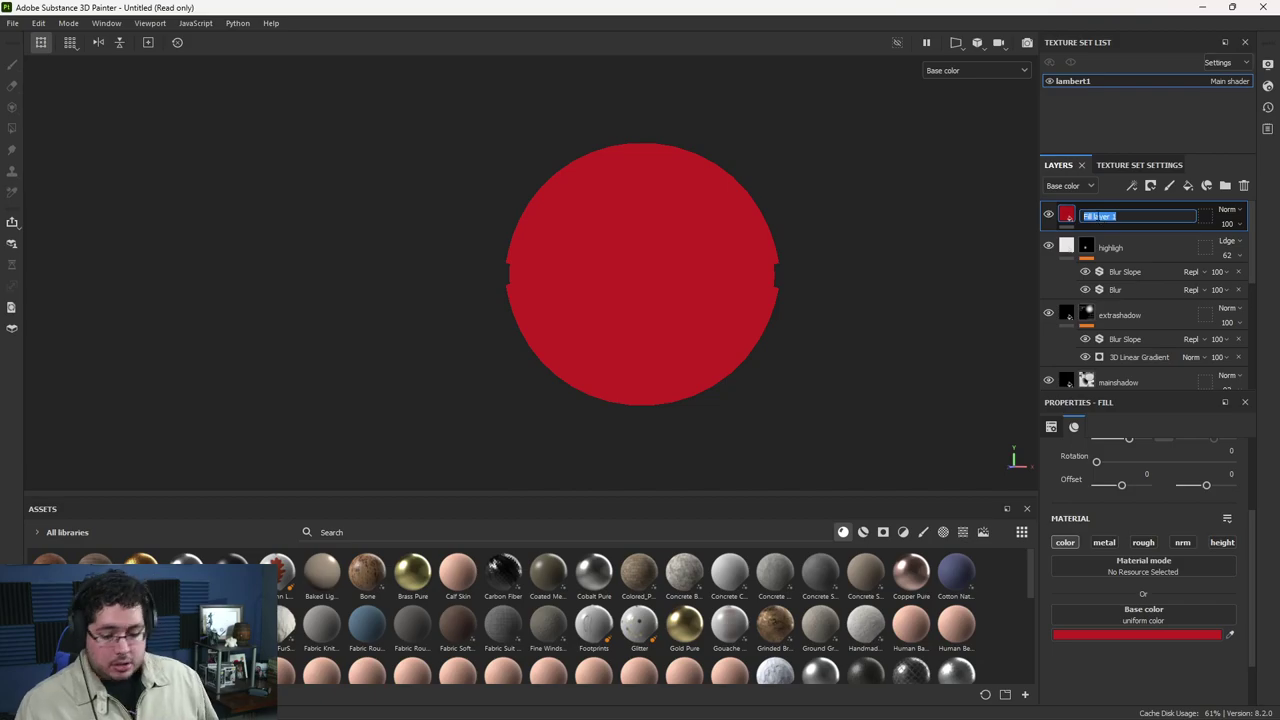
pyautogui.press('Return')
pyautogui.rightClick(1099, 218)
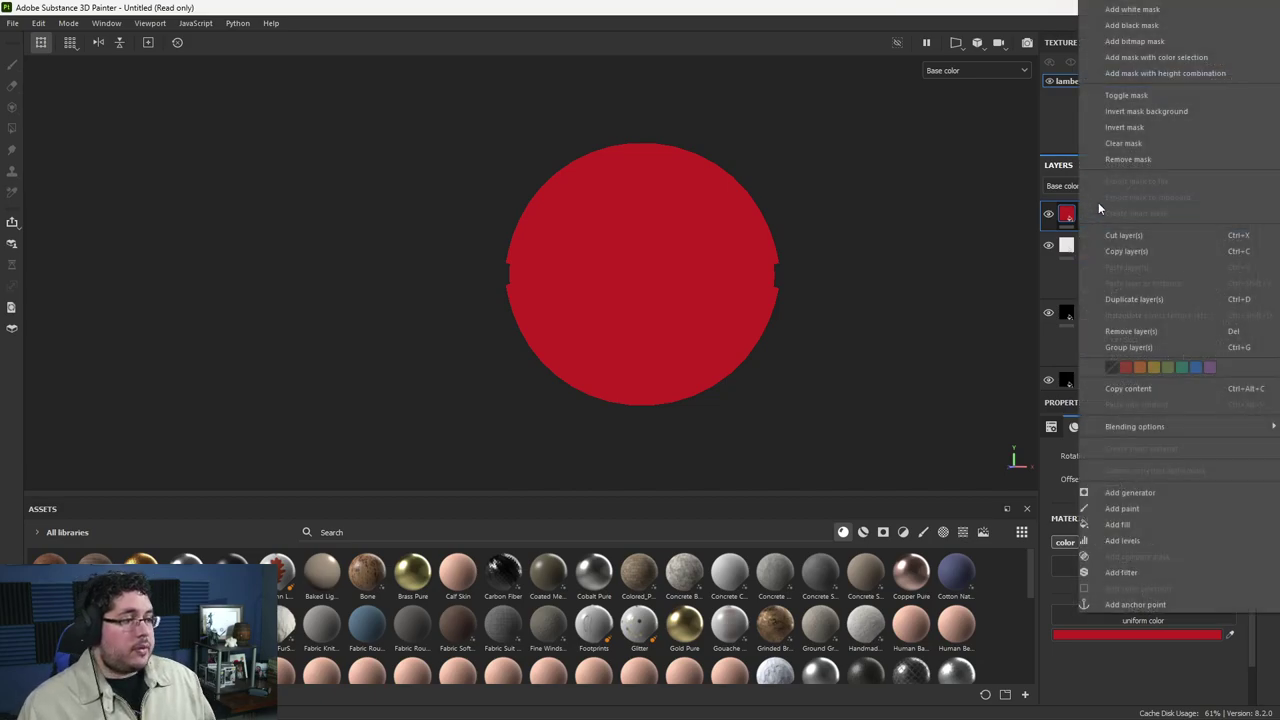
pyautogui.click(1130, 27)
pyautogui.rightClick(1088, 214)
pyautogui.click(1110, 30)
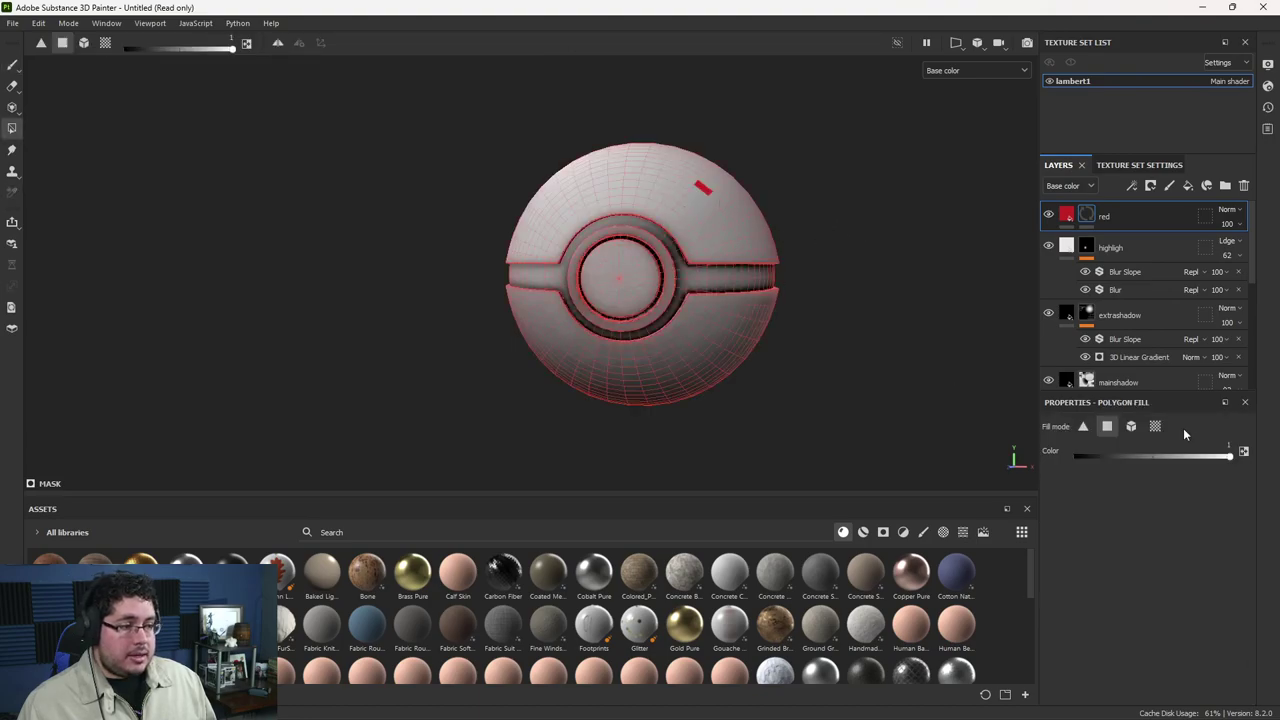
# Step: Polygon-fill the ball's upper shell in the red layer's mask and set the layer's blending mode to Overlay
pyautogui.click(762, 247)
pyautogui.press('1')
pyautogui.keyDown('alt'); pyautogui.moveTo(843, 300); pyautogui.dragTo(897, 328); pyautogui.keyUp('alt')
pyautogui.click(1227, 210)
pyautogui.click(1199, 410)
# Step: Try other blending modes on the red layer, including Linear dodge (Add), Screen and Multiply
pyautogui.keyDown('alt'); pyautogui.moveTo(1000, 330); pyautogui.dragTo(960, 305); pyautogui.keyUp('alt')
pyautogui.click(1227, 211)
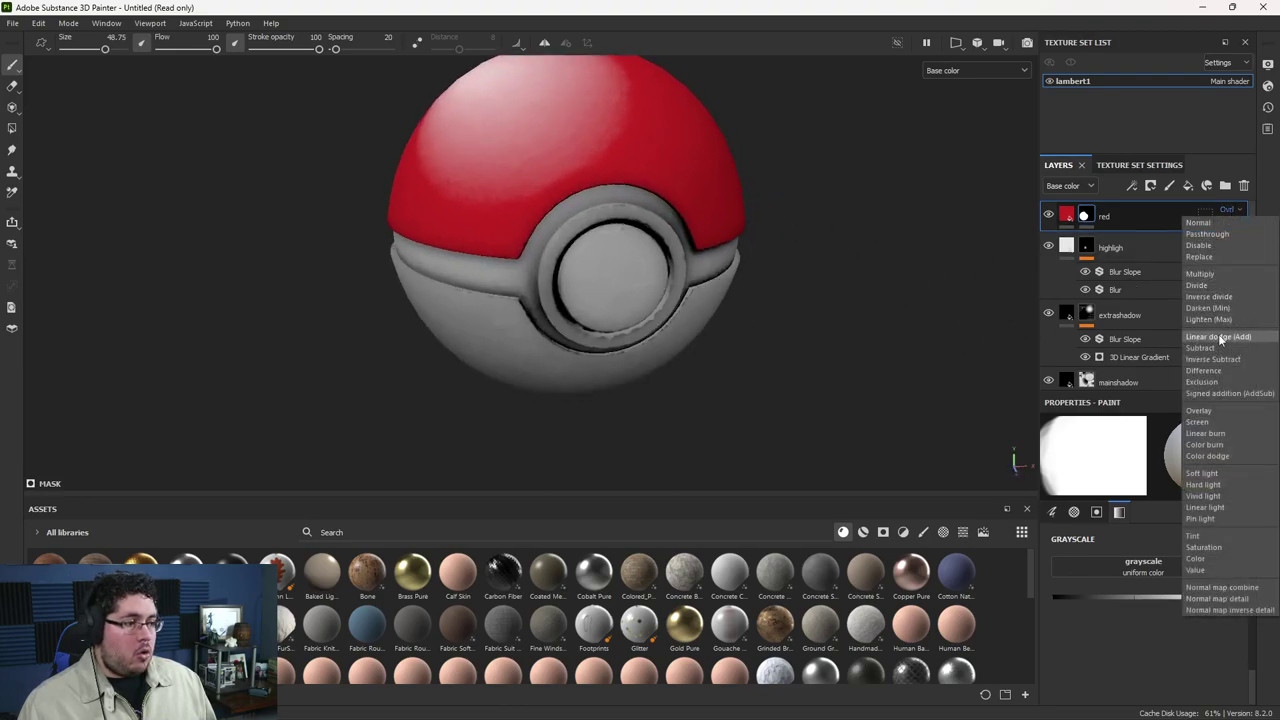
pyautogui.click(1222, 342)
pyautogui.click(1229, 215)
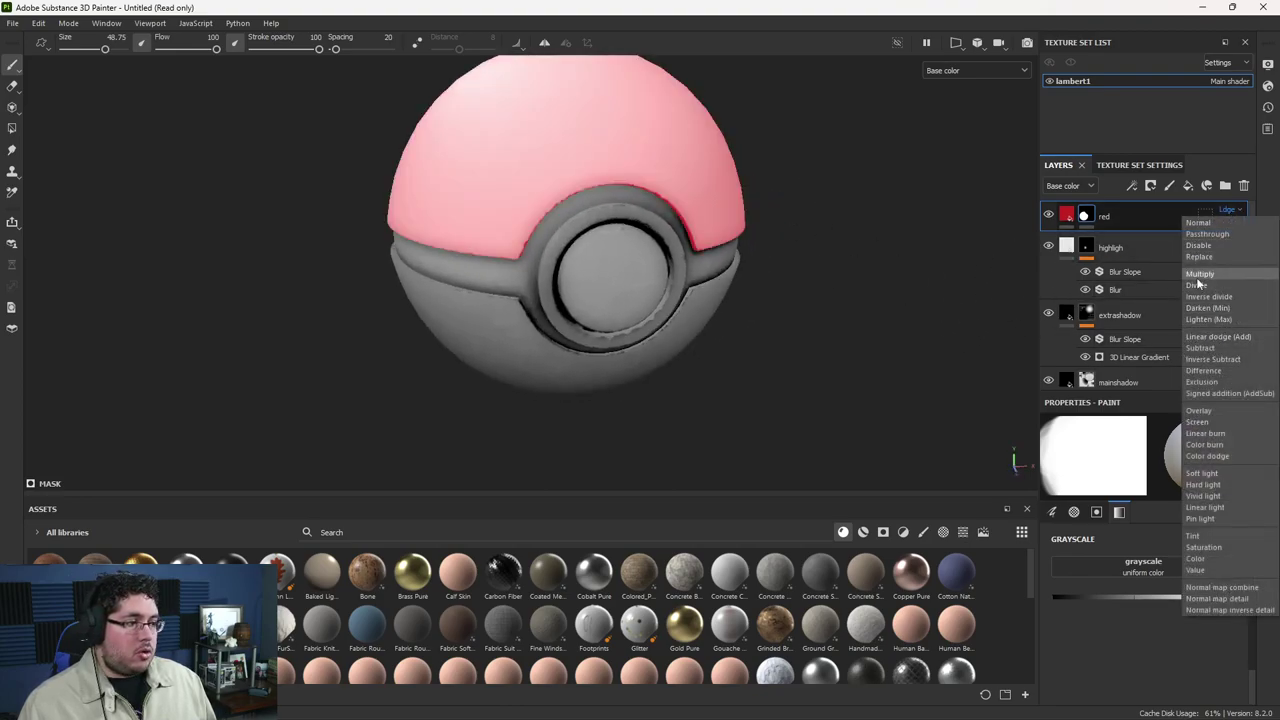
pyautogui.click(1215, 287)
pyautogui.keyDown('alt'); pyautogui.moveTo(994, 194); pyautogui.dragTo(862, 277); pyautogui.keyUp('alt')
pyautogui.click(1225, 211)
pyautogui.click(1210, 422)
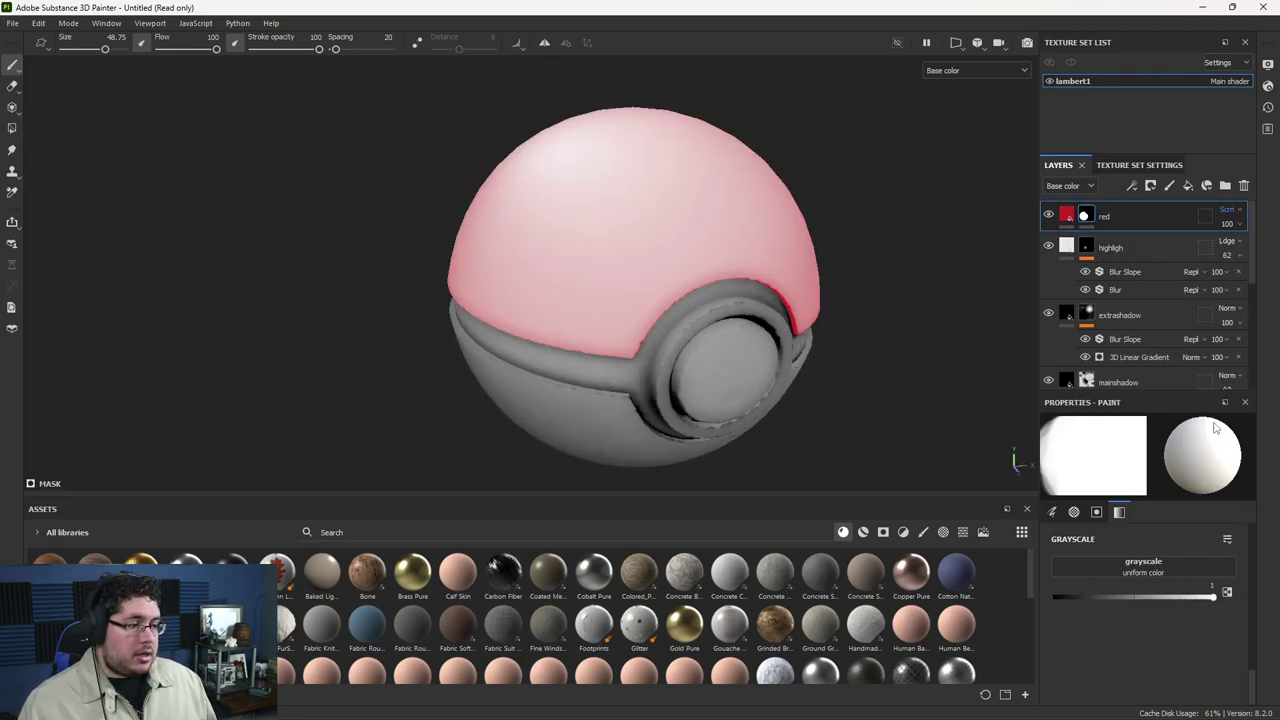
pyautogui.click(1227, 211)
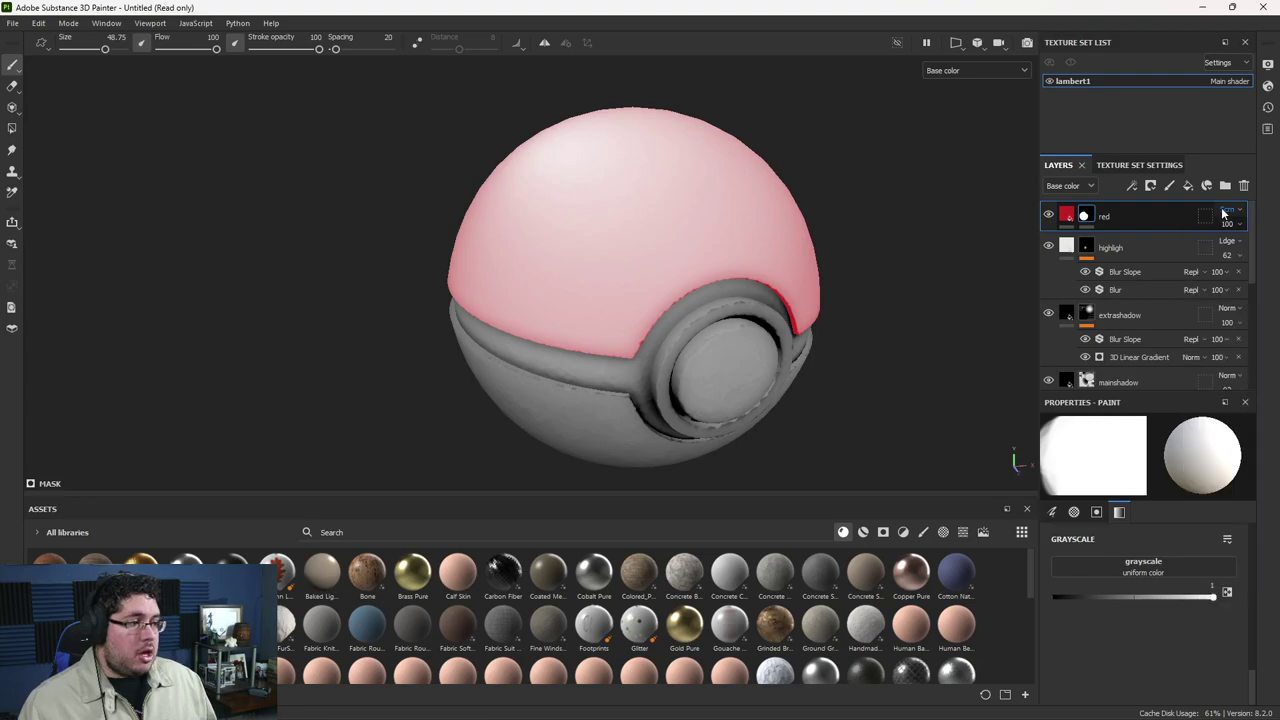
pyautogui.click(1210, 274)
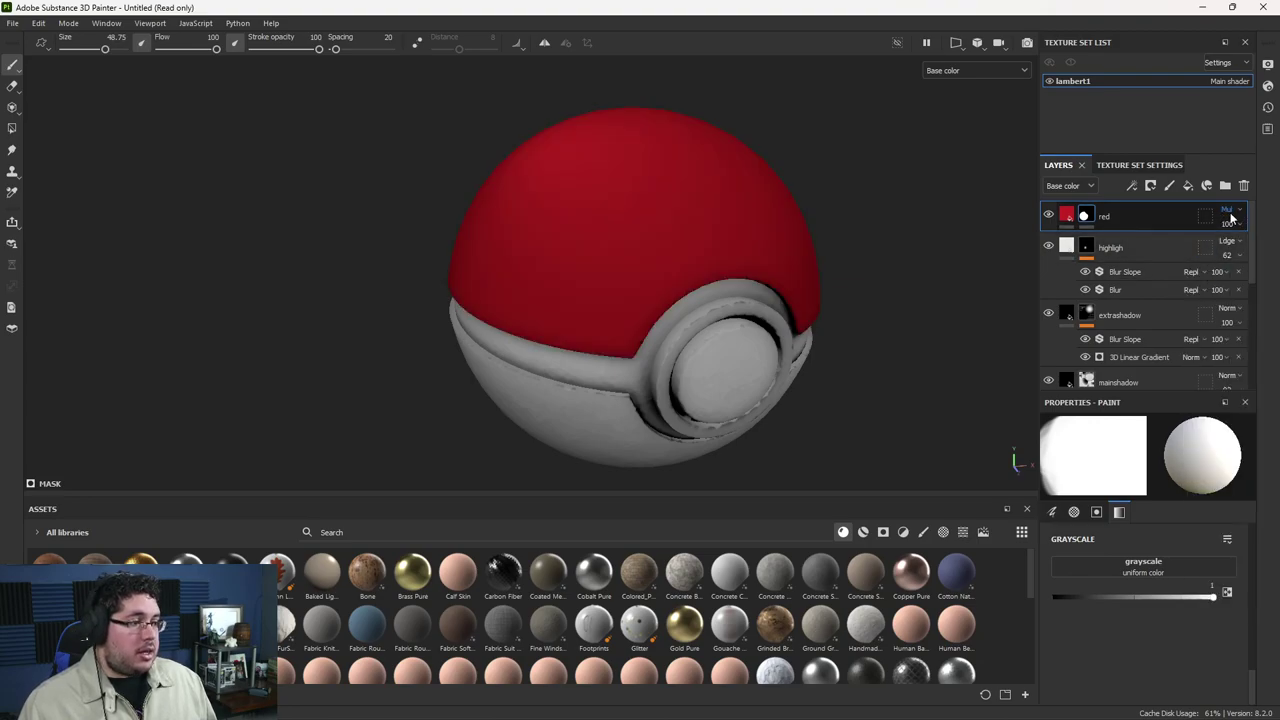
# Step: Cycle through the remaining blending modes for the red layer and settle on Overlay
pyautogui.scroll(-3, 1231, 218)
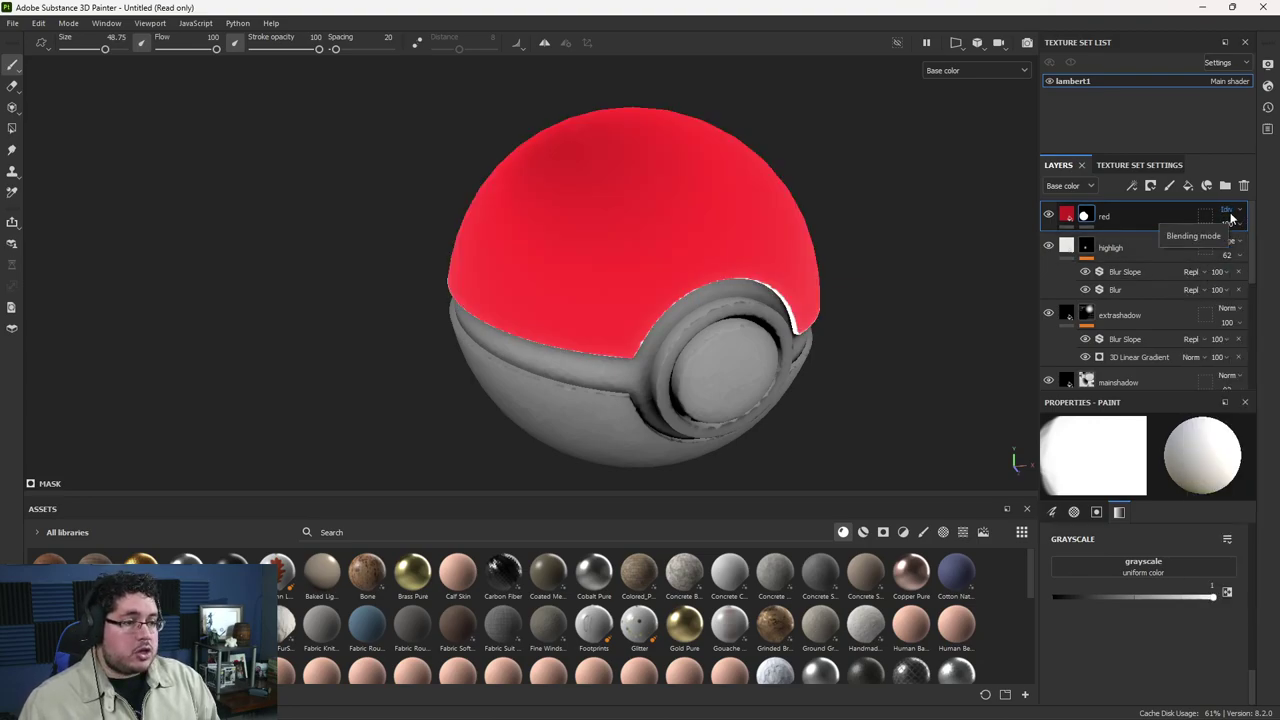
pyautogui.scroll(-5, 1231, 218)
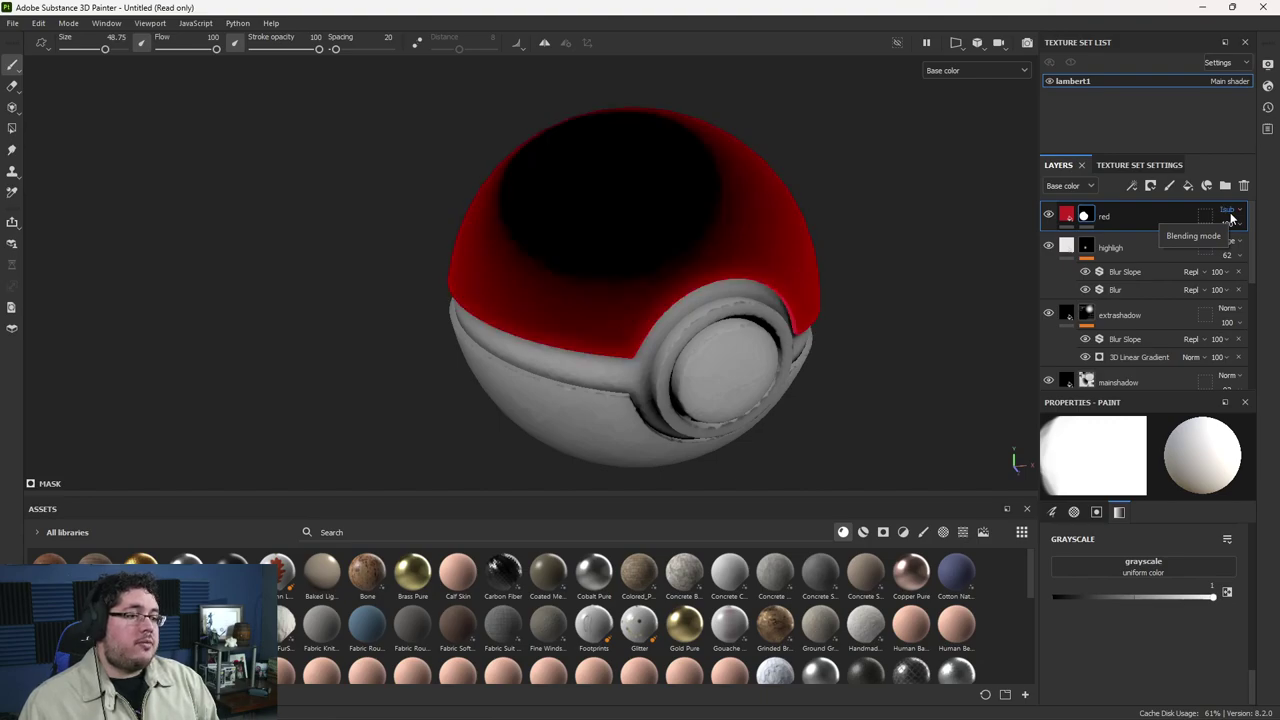
pyautogui.scroll(-3, 1231, 218)
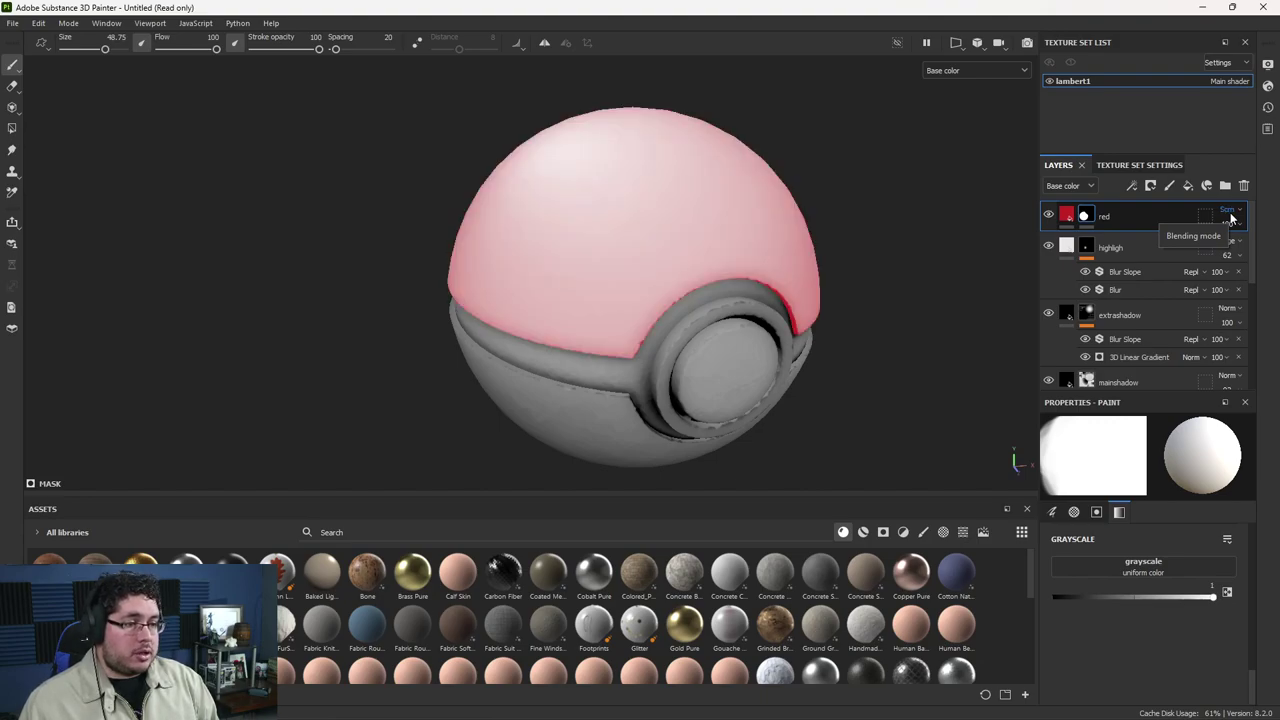
pyautogui.scroll(-4, 1231, 218)
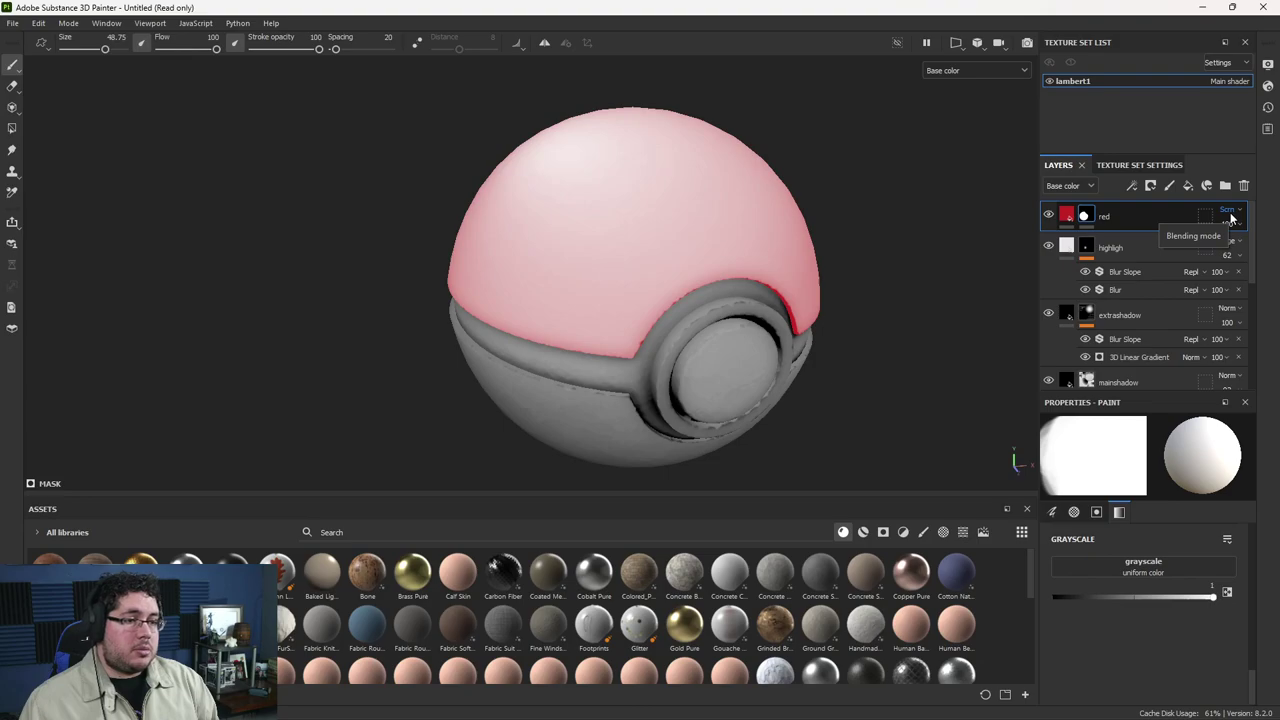
pyautogui.scroll(-3, 1231, 218)
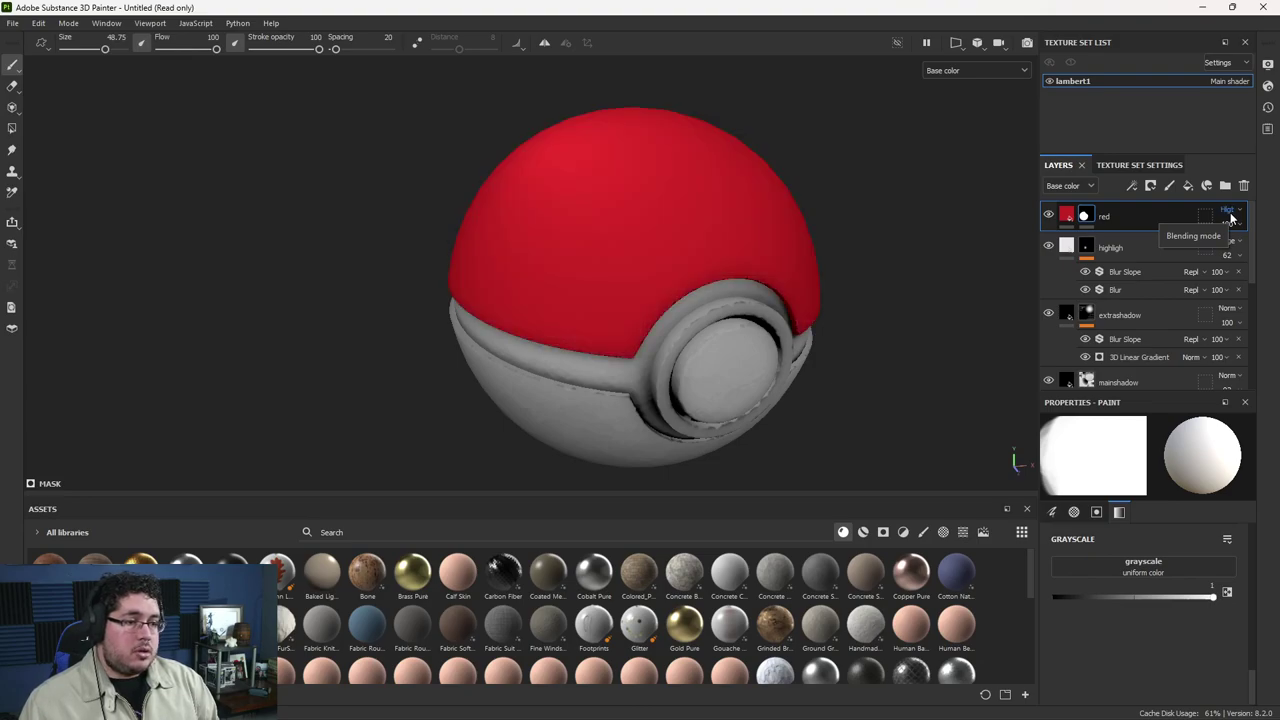
pyautogui.scroll(-5, 1231, 218)
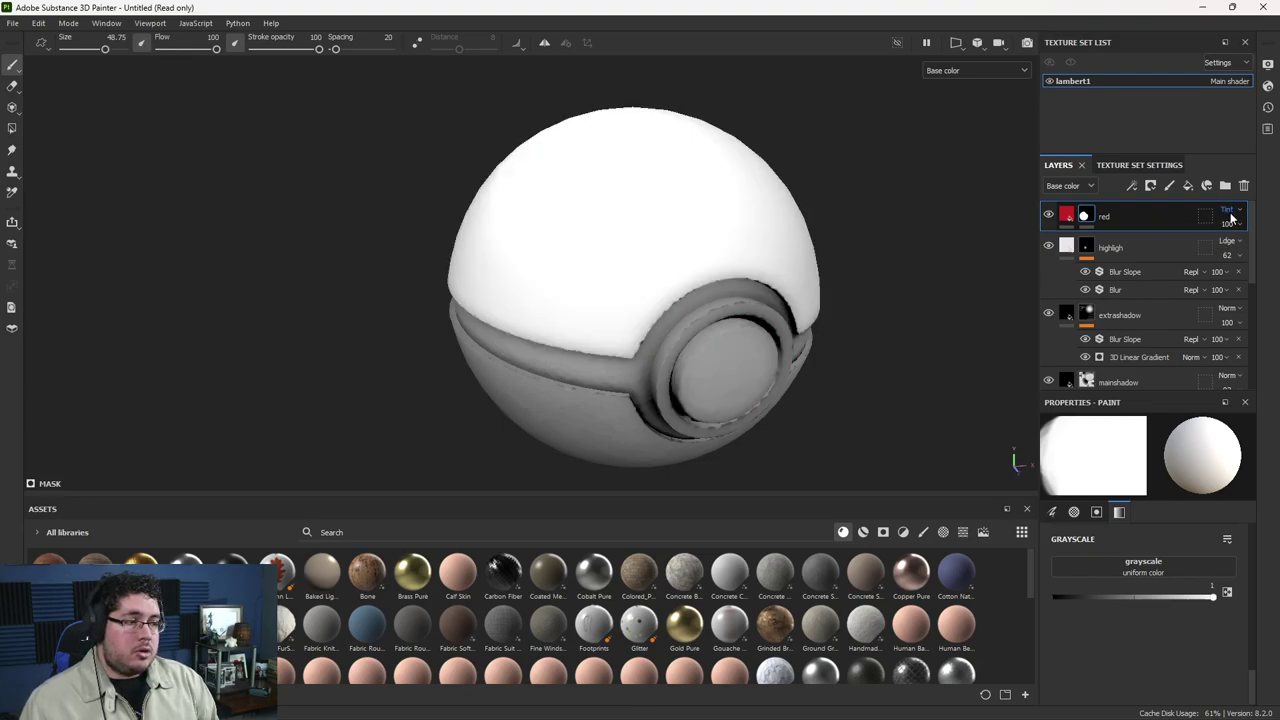
pyautogui.scroll(-4, 1231, 218)
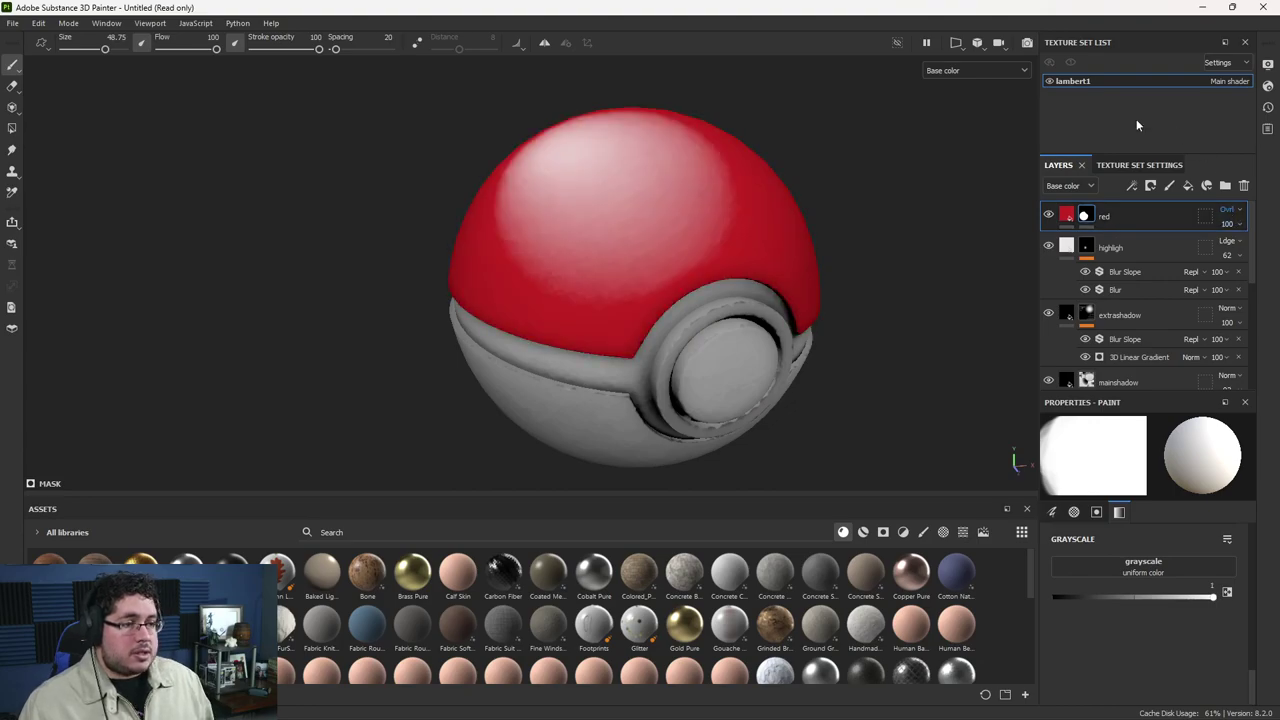
# Step: Examine the red upper shell's shading and highlight from the front and from above
pyautogui.keyDown('alt'); pyautogui.moveTo(885, 355); pyautogui.dragTo(840, 305); pyautogui.keyUp('alt')
pyautogui.keyDown('alt'); pyautogui.moveTo(840, 305); pyautogui.dragTo(900, 363, button='right'); pyautogui.keyUp('alt')
pyautogui.keyDown('alt'); pyautogui.moveTo(900, 363); pyautogui.dragTo(741, 279, button='middle'); pyautogui.keyUp('alt')
pyautogui.keyDown('alt'); pyautogui.moveTo(741, 279); pyautogui.dragTo(754, 297, button='right'); pyautogui.keyUp('alt')
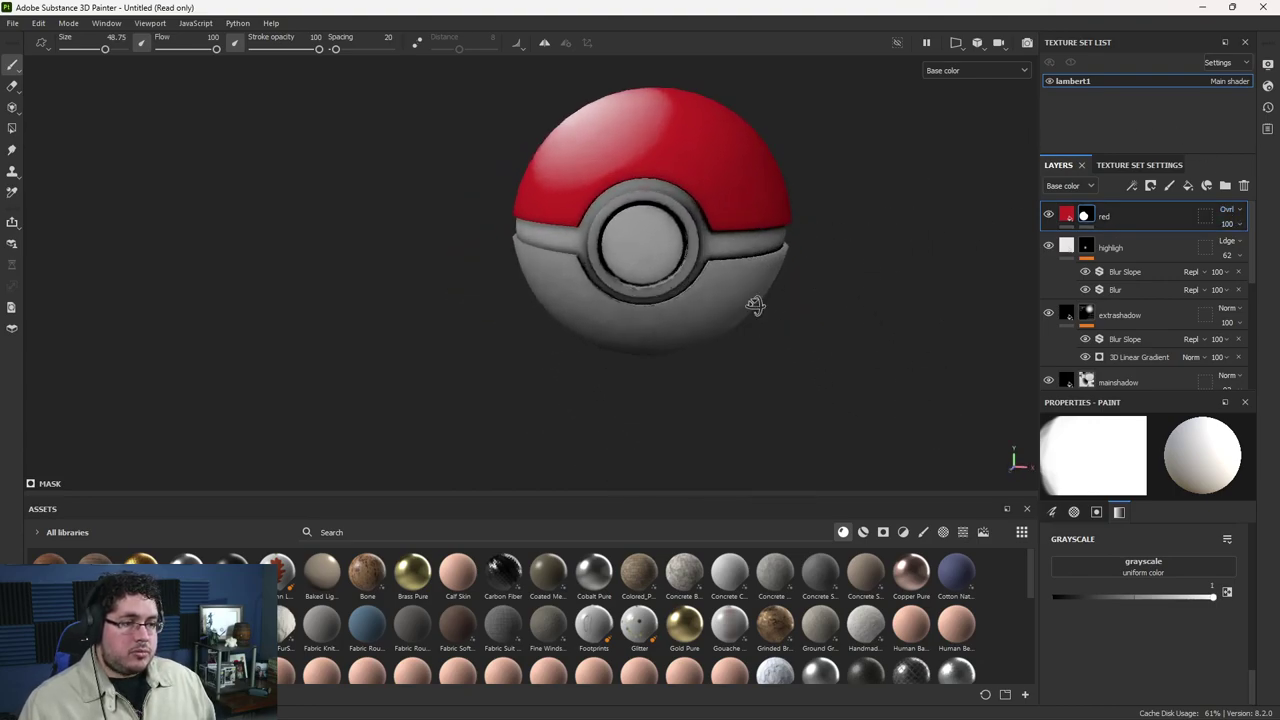
pyautogui.keyDown('alt'); pyautogui.moveTo(754, 297); pyautogui.dragTo(871, 374, button='middle'); pyautogui.keyUp('alt')
pyautogui.keyDown('alt'); pyautogui.moveTo(871, 374); pyautogui.dragTo(889, 398); pyautogui.keyUp('alt')
pyautogui.keyDown('alt'); pyautogui.moveTo(889, 398); pyautogui.dragTo(895, 408, button='right'); pyautogui.keyUp('alt')
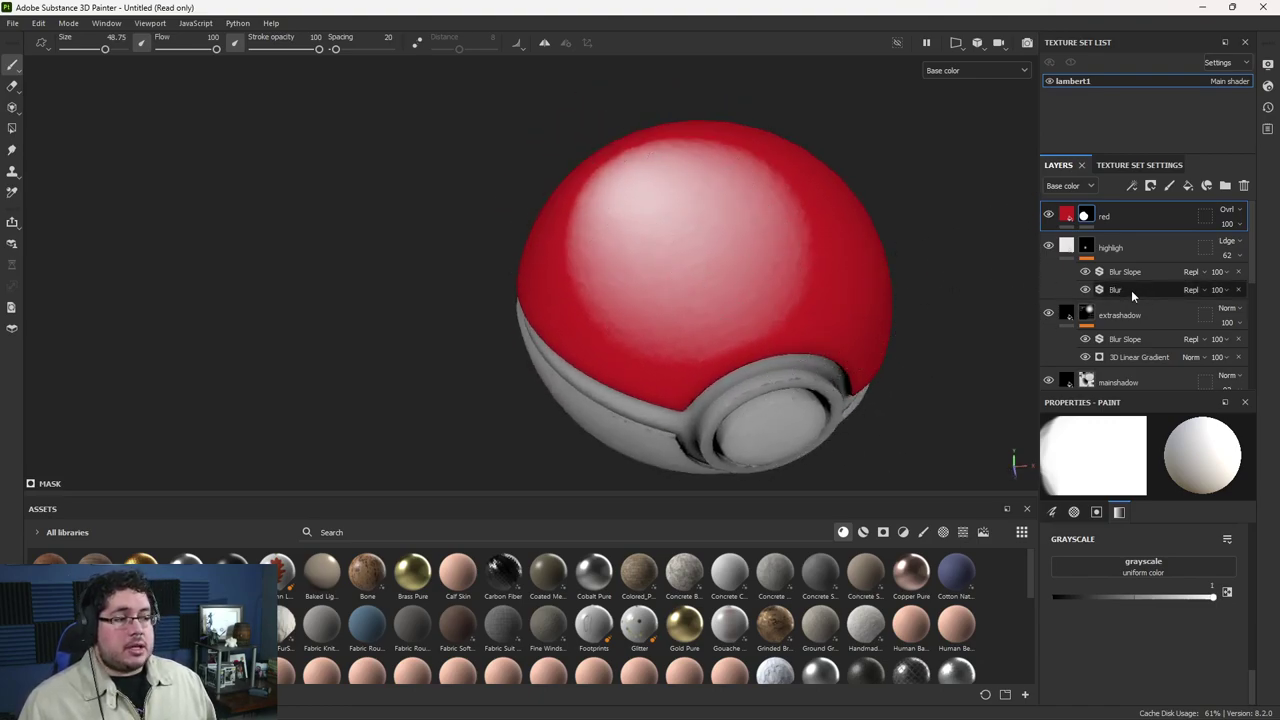
# Step: Try to erase the upper shell's highlight by painting with grayscale 0 in the highligh layer's mask
pyautogui.click(1088, 252)
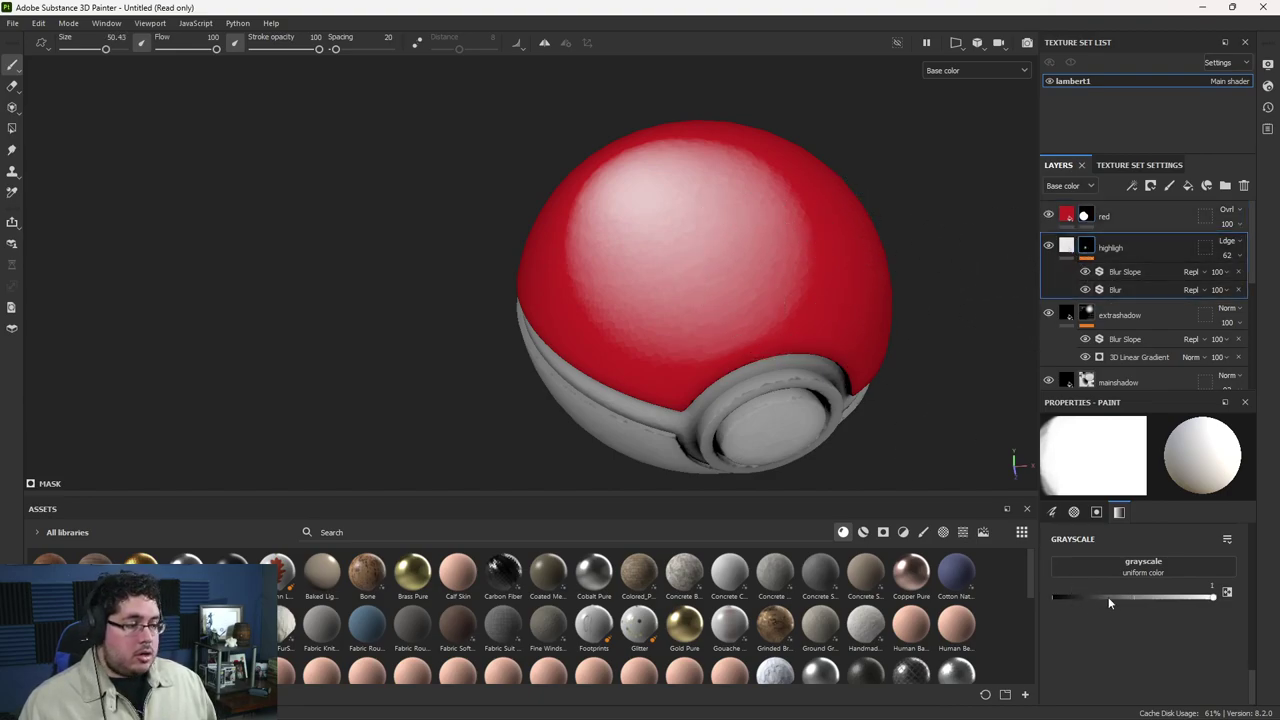
pyautogui.moveTo(1100, 603); pyautogui.dragTo(1056, 596)
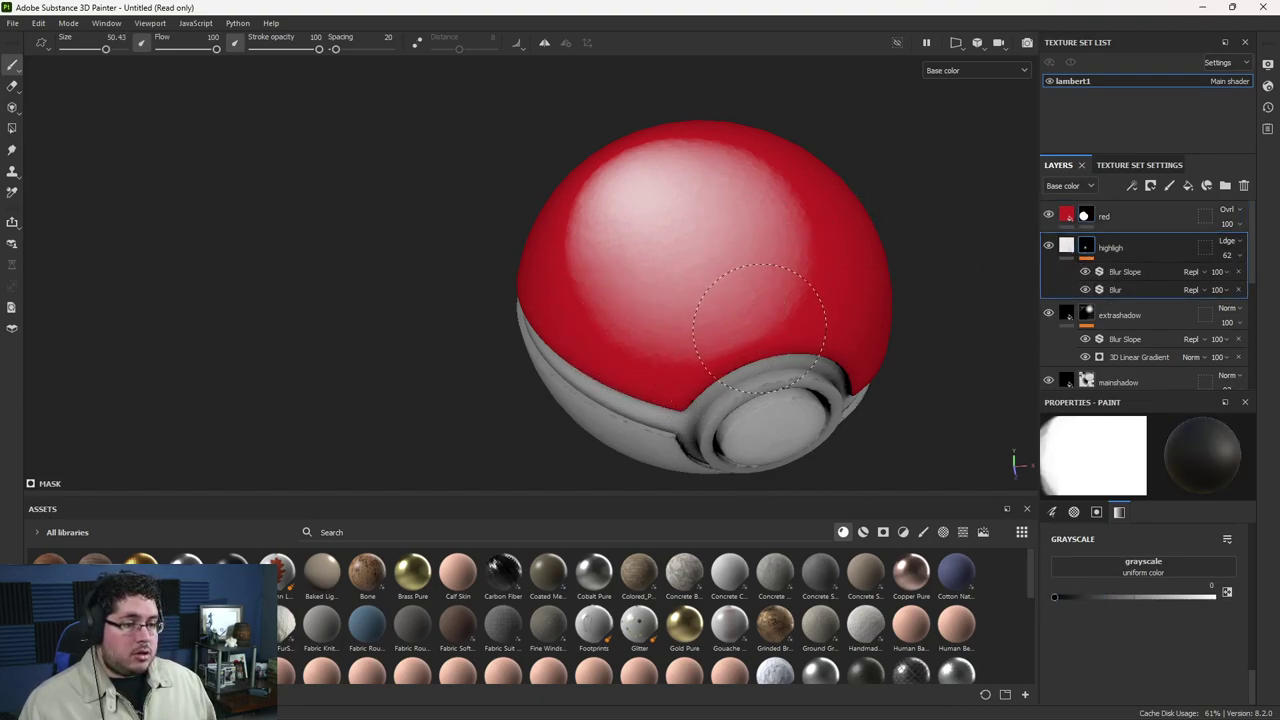
pyautogui.moveTo(783, 265)
pyautogui.mouseDown()
pyautogui.moveTo(690, 230)
pyautogui.moveTo(610, 160)
pyautogui.moveTo(632, 313)
pyautogui.mouseUp()
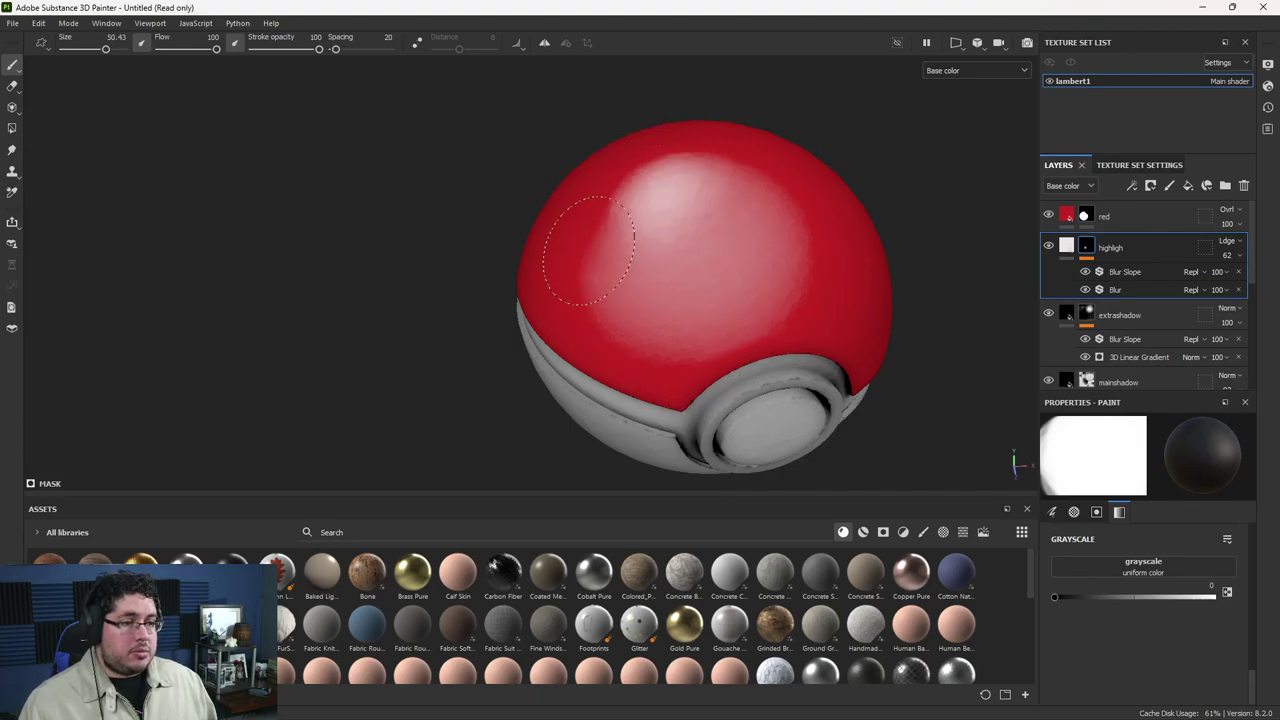
pyautogui.moveTo(600, 172)
pyautogui.mouseDown()
pyautogui.moveTo(720, 205)
pyautogui.moveTo(650, 250)
pyautogui.mouseUp()
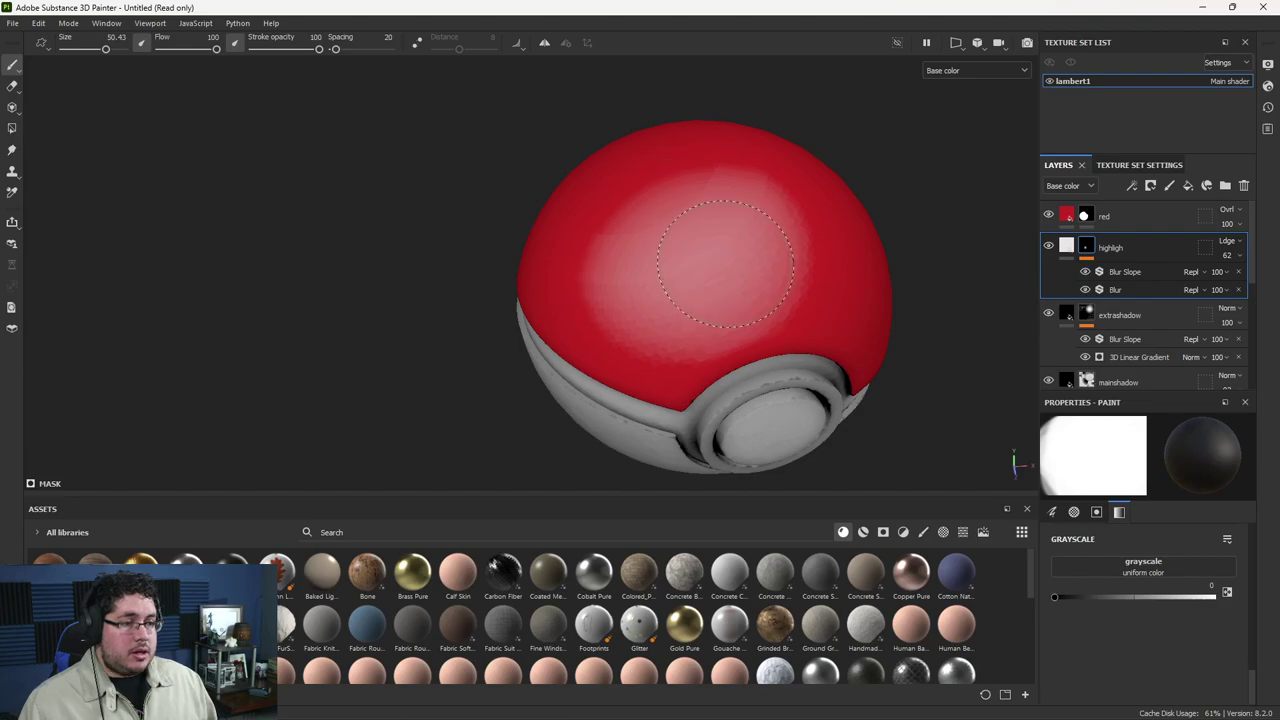
pyautogui.keyDown('alt'); pyautogui.moveTo(780, 297); pyautogui.dragTo(692, 242); pyautogui.keyUp('alt')
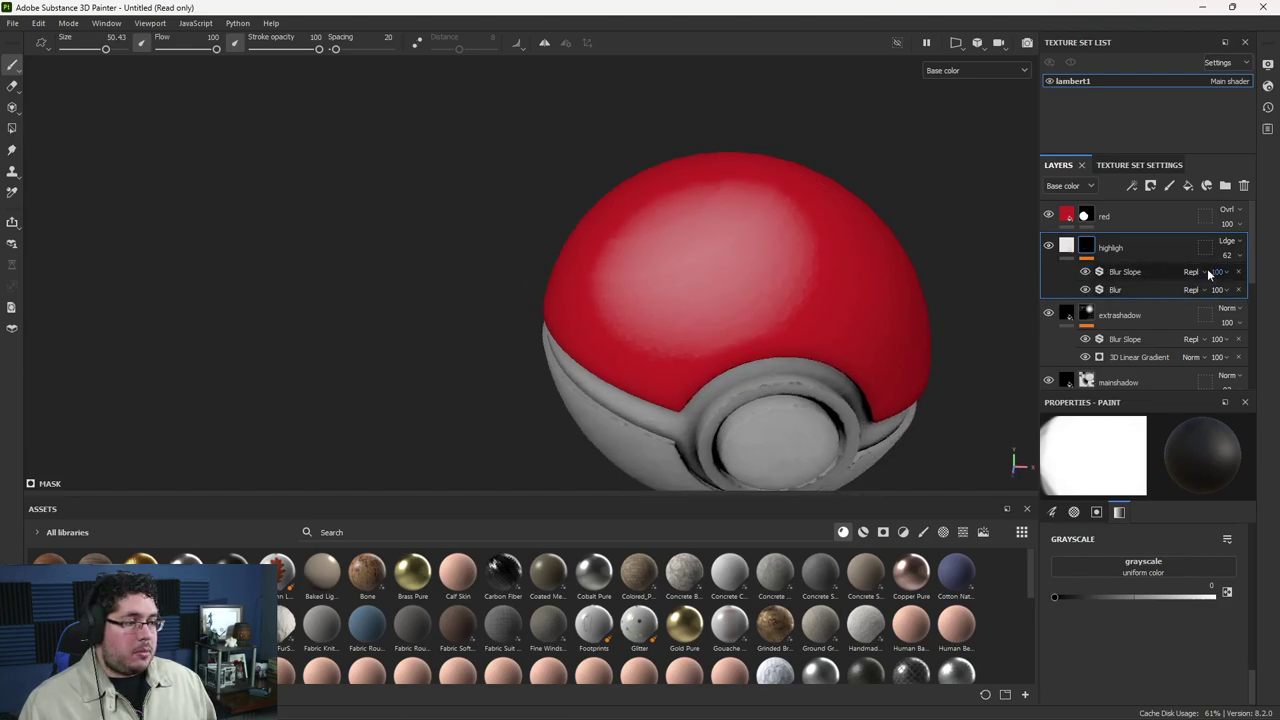
# Step: Replace the highligh layer's mask with a new black mask, then try a white stroke on the upper shell and undo it
pyautogui.rightClick(1090, 246)
pyautogui.click(1139, 27)
pyautogui.keyDown('alt'); pyautogui.moveTo(868, 226); pyautogui.dragTo(897, 234); pyautogui.keyUp('alt')
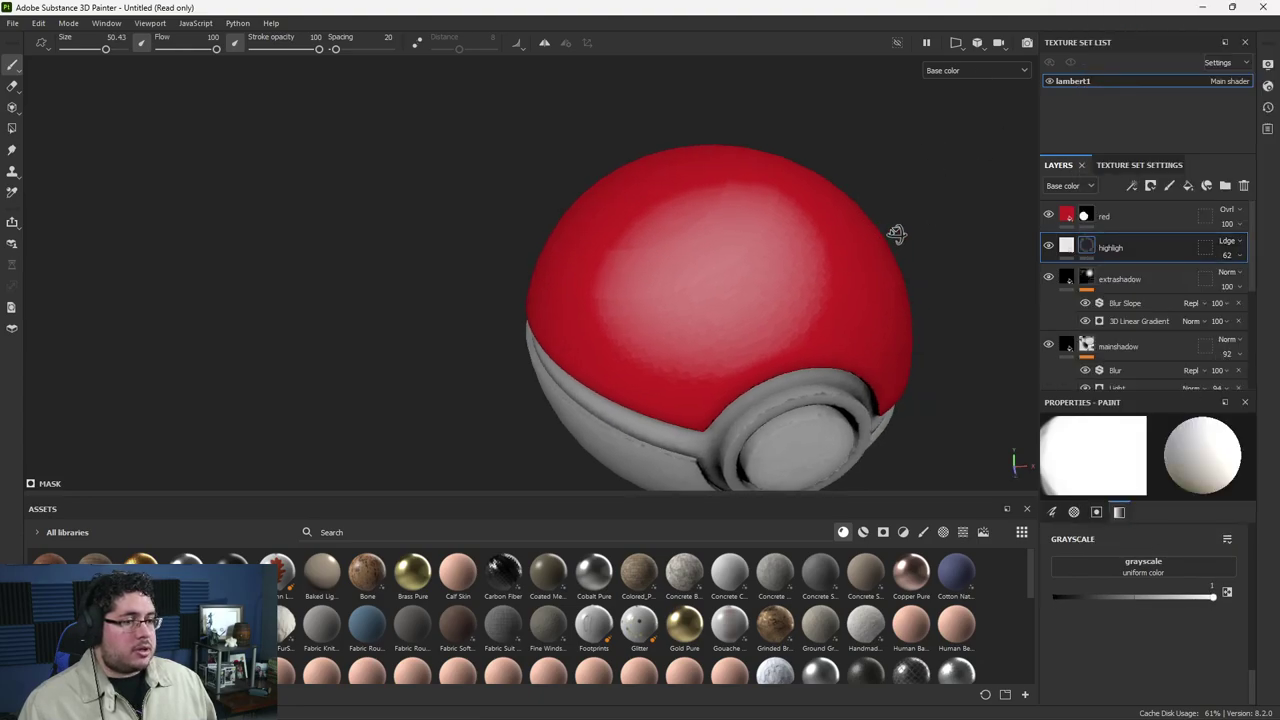
pyautogui.moveTo(736, 239); pyautogui.dragTo(666, 249)
pyautogui.hotkey('ctrl', 'z')
# Step: Check the mainshadow copy 1 layer's visibility and rotate the horizontal angle of its mask's Light generator to move the highlight
pyautogui.moveTo(760, 300)
pyautogui.keyDown('alt'); pyautogui.mouseDown()
pyautogui.moveTo(690, 240)
pyautogui.moveTo(640, 257)
pyautogui.mouseUp(); pyautogui.keyUp('alt')
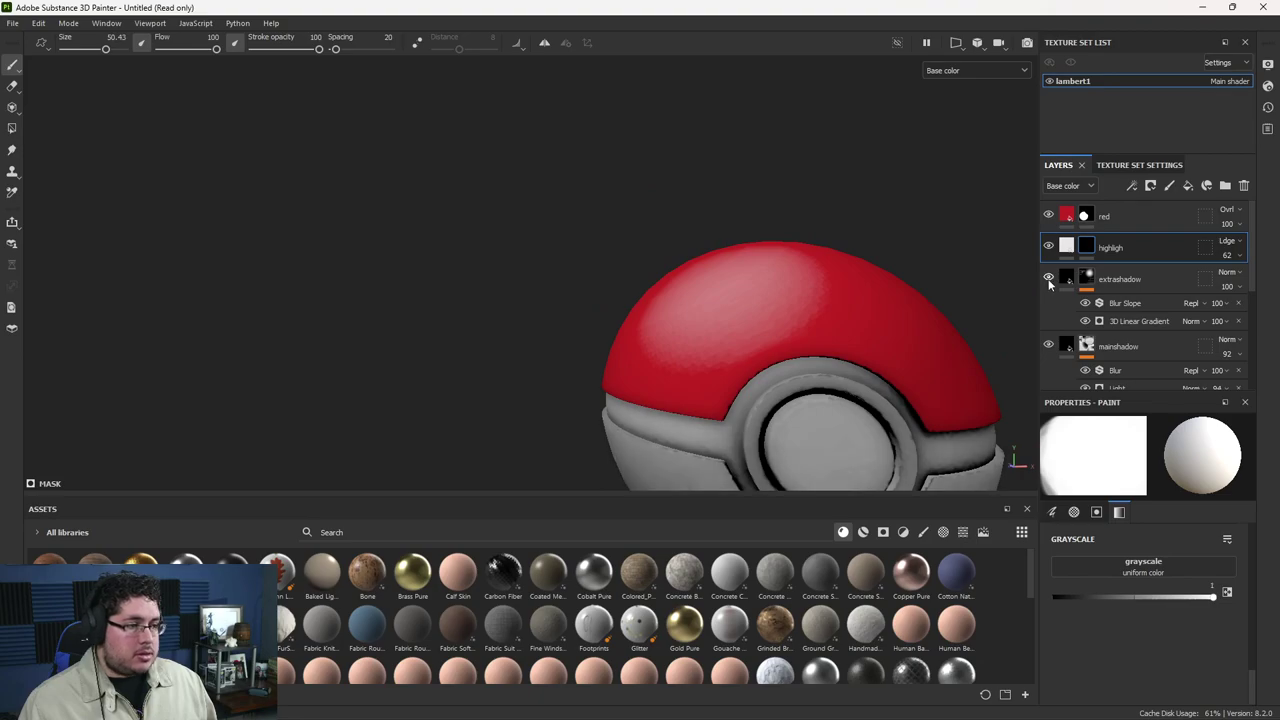
pyautogui.scroll(-3, 1050, 290)
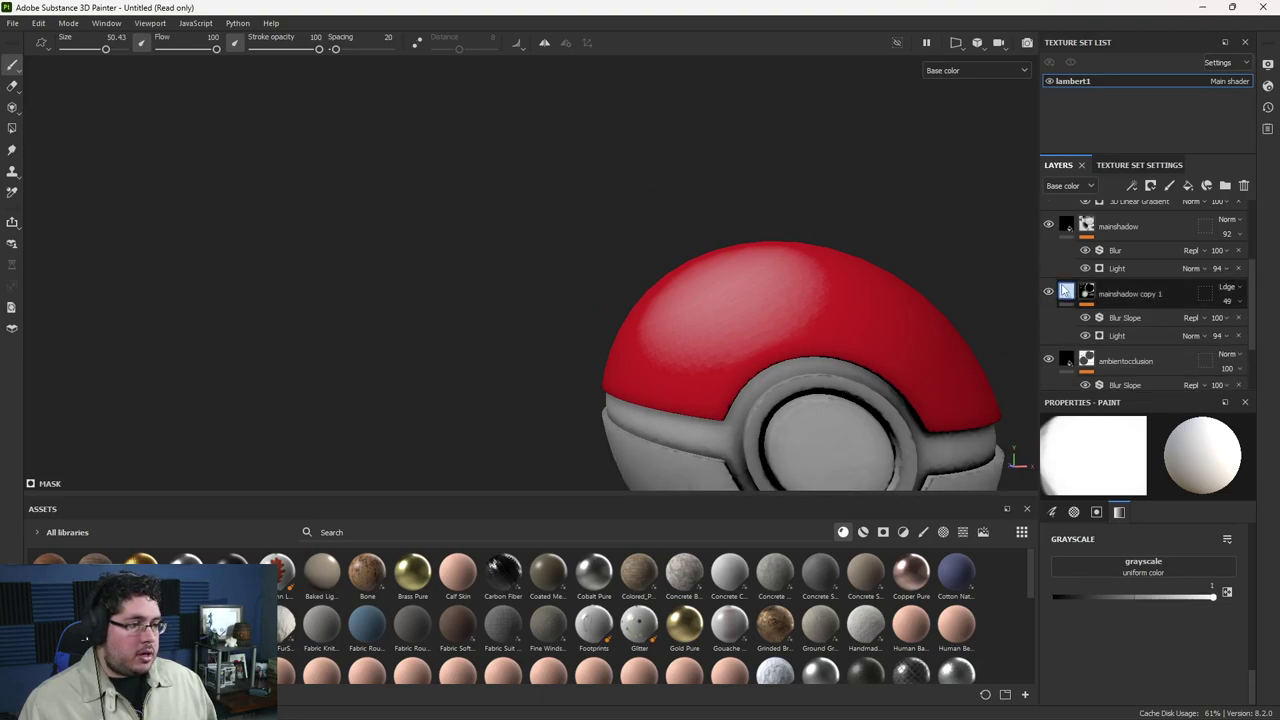
pyautogui.click(1049, 293)
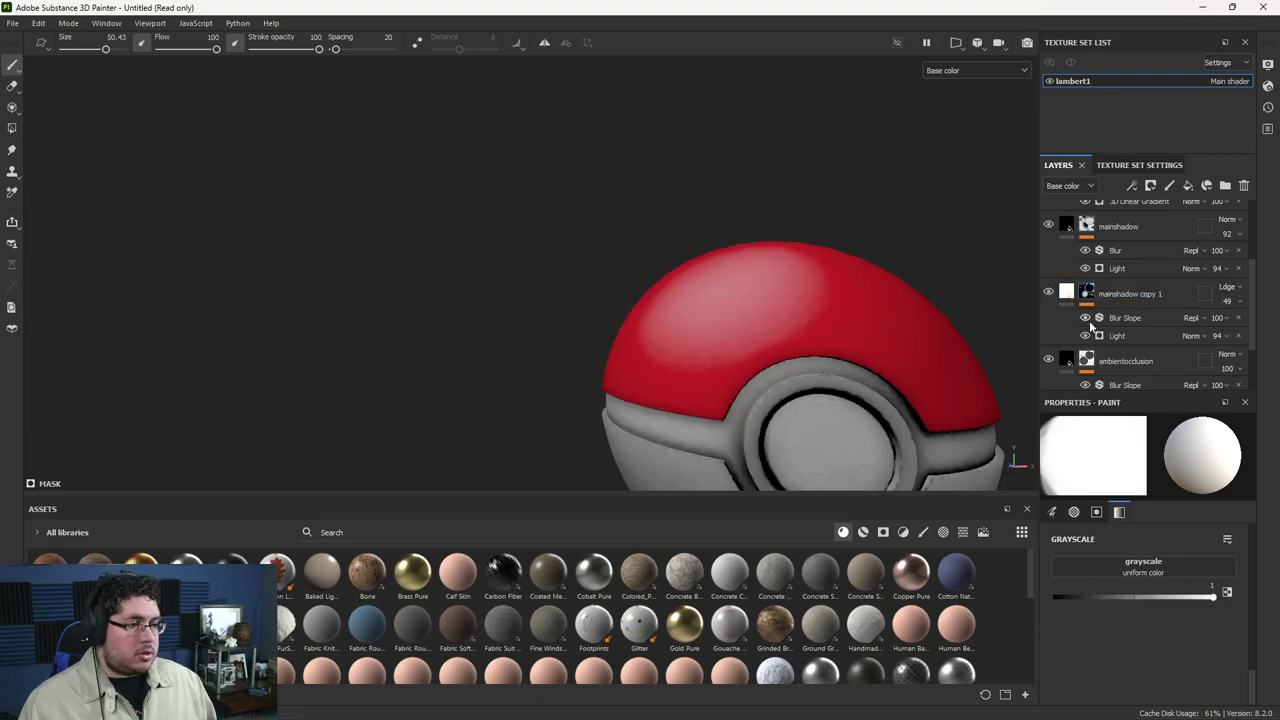
pyautogui.click(1120, 337)
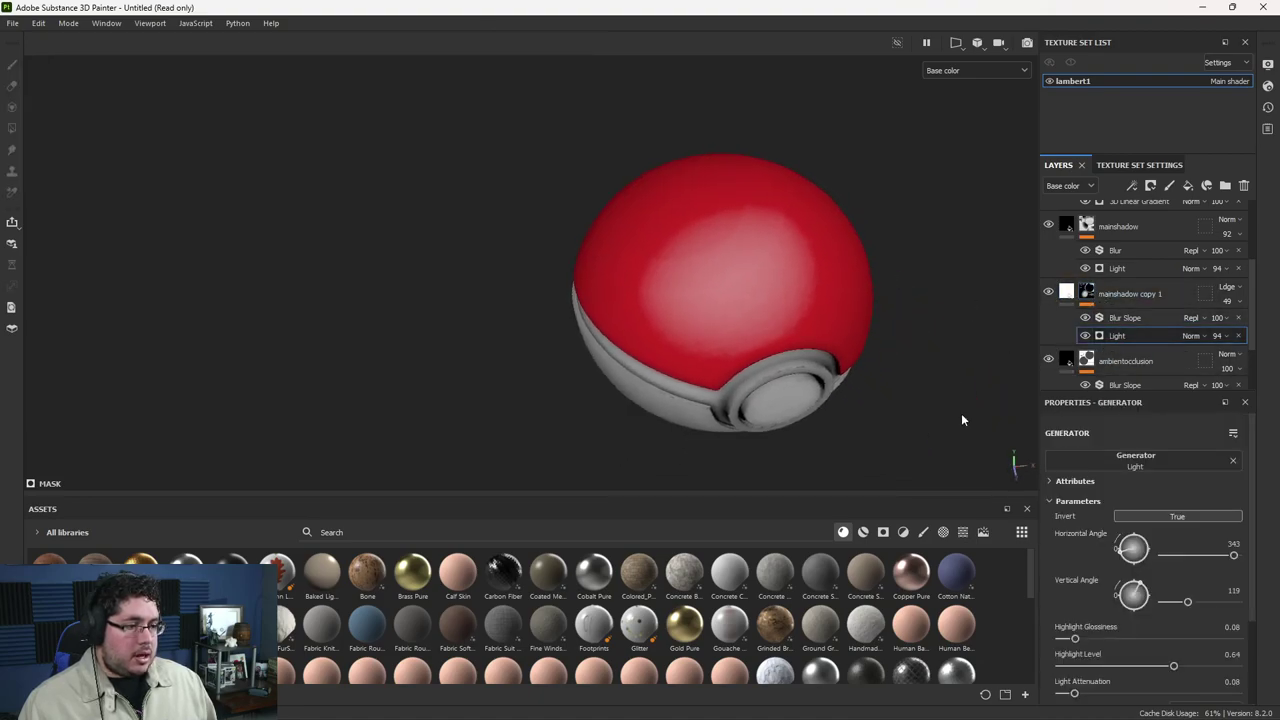
pyautogui.moveTo(1125, 555); pyautogui.dragTo(1092, 536)
pyautogui.keyDown('alt'); pyautogui.moveTo(847, 270); pyautogui.dragTo(880, 335); pyautogui.keyUp('alt')
# Step: Stamp a white highlight spot on the red upper shell in the highligh layer's mask, using a brush size of about 24
pyautogui.scroll(3, 1065, 265)
pyautogui.click(1085, 247)
pyautogui.keyDown('alt'); pyautogui.moveTo(686, 174); pyautogui.dragTo(706, 218); pyautogui.keyUp('alt')
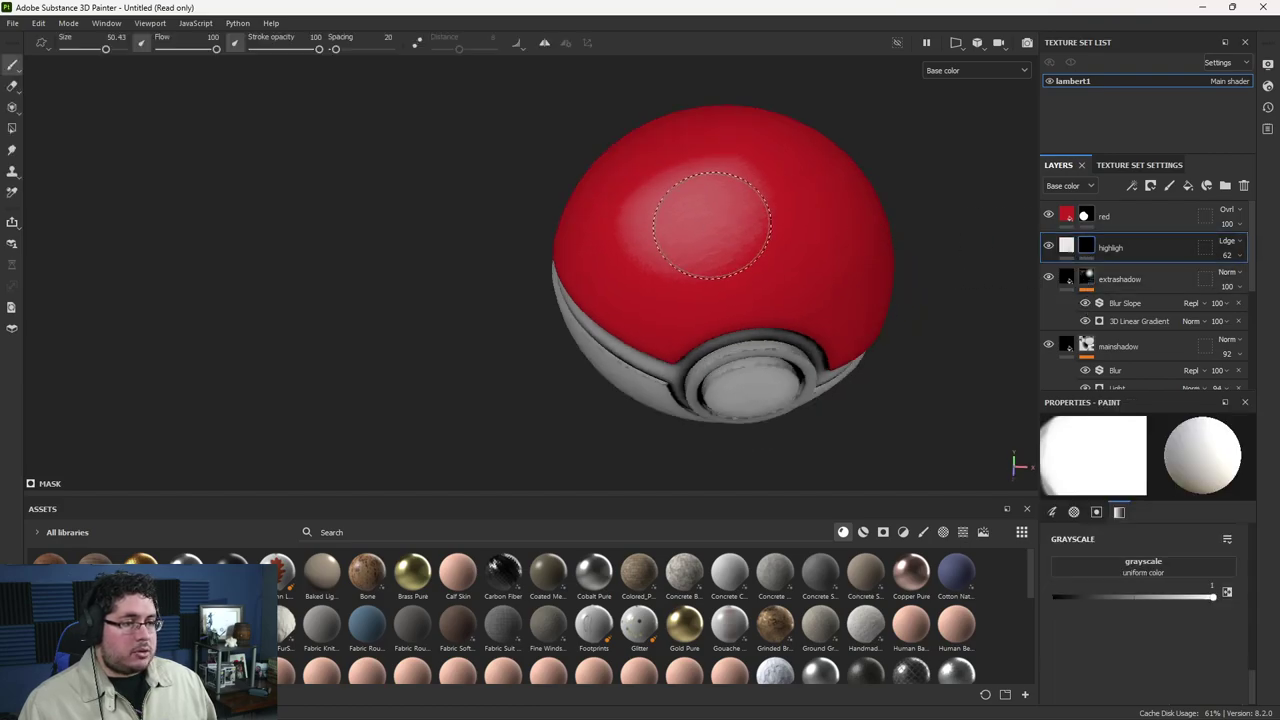
pyautogui.click(688, 207)
pyautogui.hotkey('ctrl', 'z')
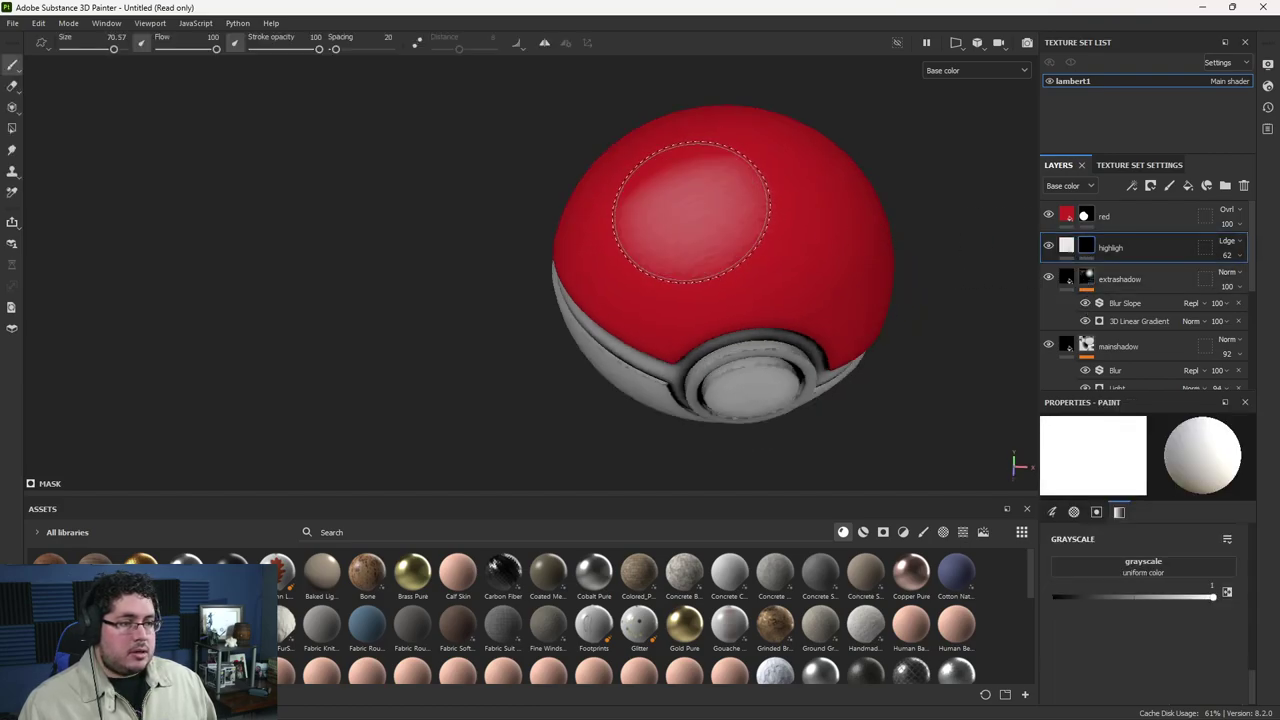
pyautogui.keyDown('ctrl'); pyautogui.moveTo(707, 218); pyautogui.dragTo(640, 218, button='right'); pyautogui.keyUp('ctrl')
pyautogui.click(700, 211)
pyautogui.hotkey('ctrl', 'z')
pyautogui.click(692, 209)
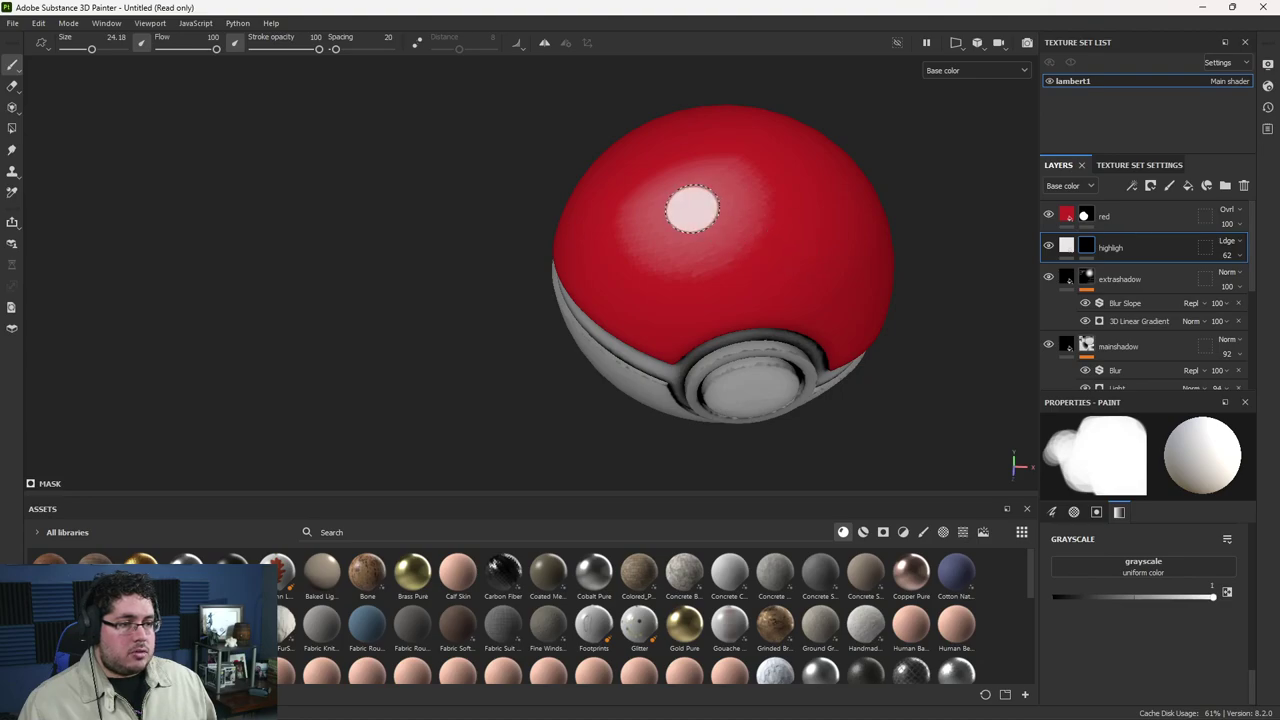
# Step: Add a Blur filter to the highligh layer's mask with a blur intensity of about 5.43 to soften the spot
pyautogui.rightClick(1086, 252)
pyautogui.click(1136, 505)
pyautogui.click(1127, 462)
pyautogui.click(1196, 508)
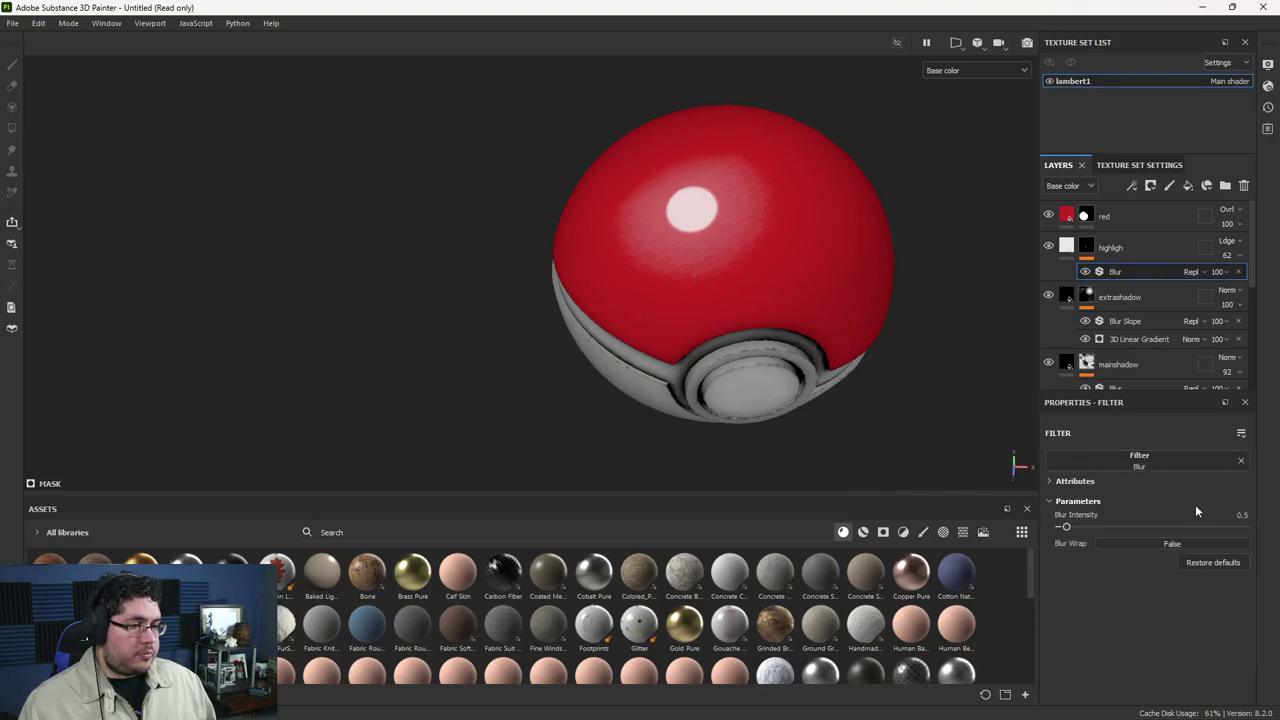
pyautogui.moveTo(1066, 526); pyautogui.dragTo(1108, 528)
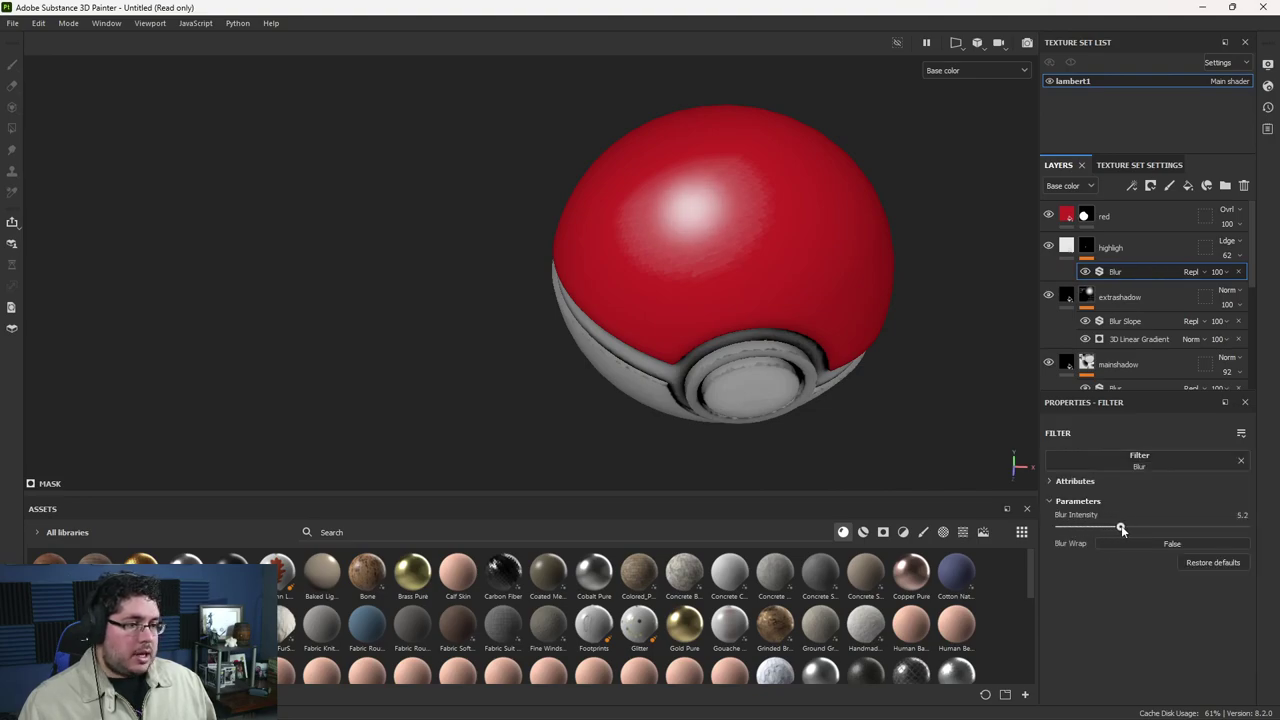
pyautogui.keyDown('alt'); pyautogui.moveTo(952, 370); pyautogui.dragTo(1006, 309); pyautogui.keyUp('alt')
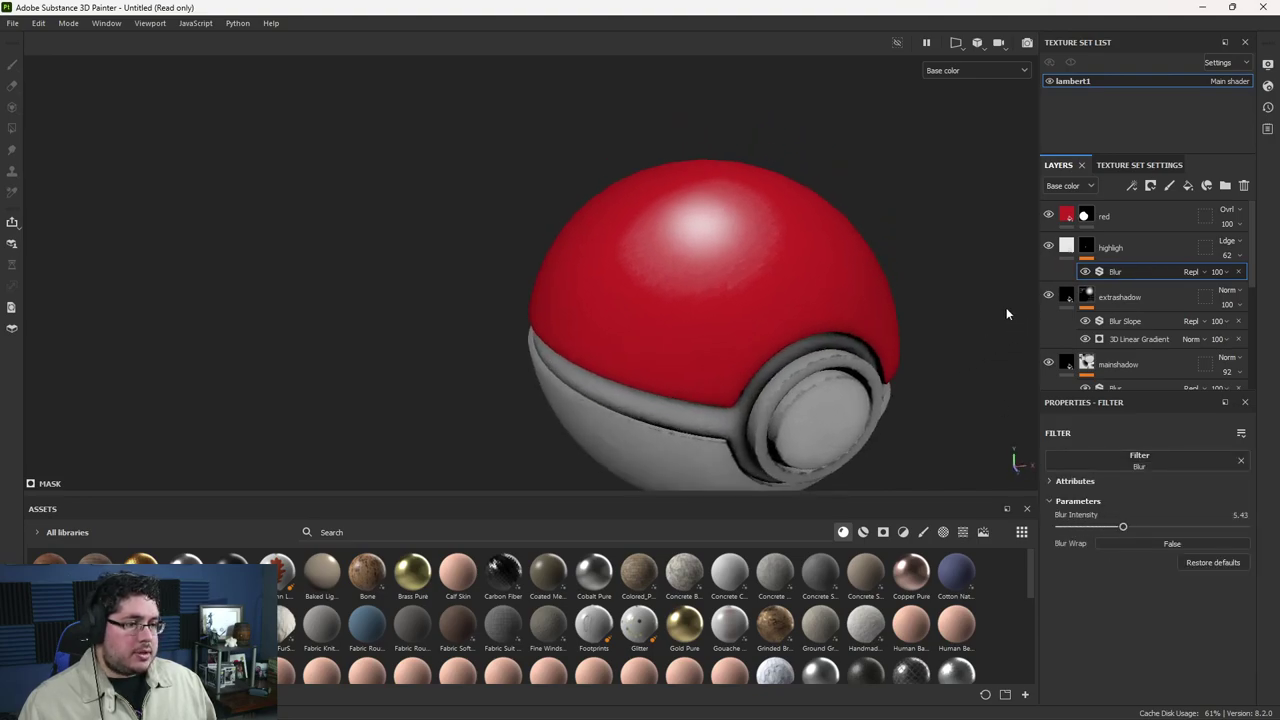
# Step: Add a Blur Slope filter above the Blur filter in the highligh layer's mask
pyautogui.rightClick(1086, 250)
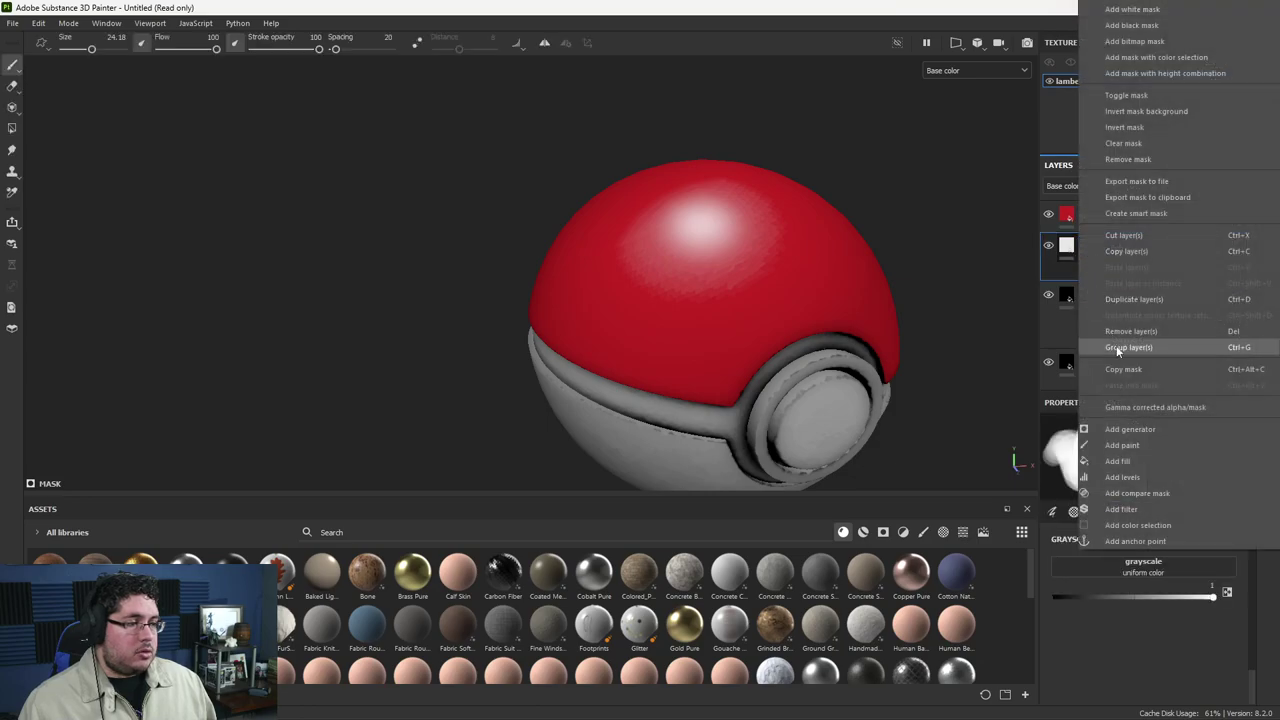
pyautogui.click(1140, 503)
pyautogui.click(1116, 461)
pyautogui.click(1108, 558)
pyautogui.keyDown('alt'); pyautogui.moveTo(947, 342); pyautogui.dragTo(747, 320); pyautogui.keyUp('alt')
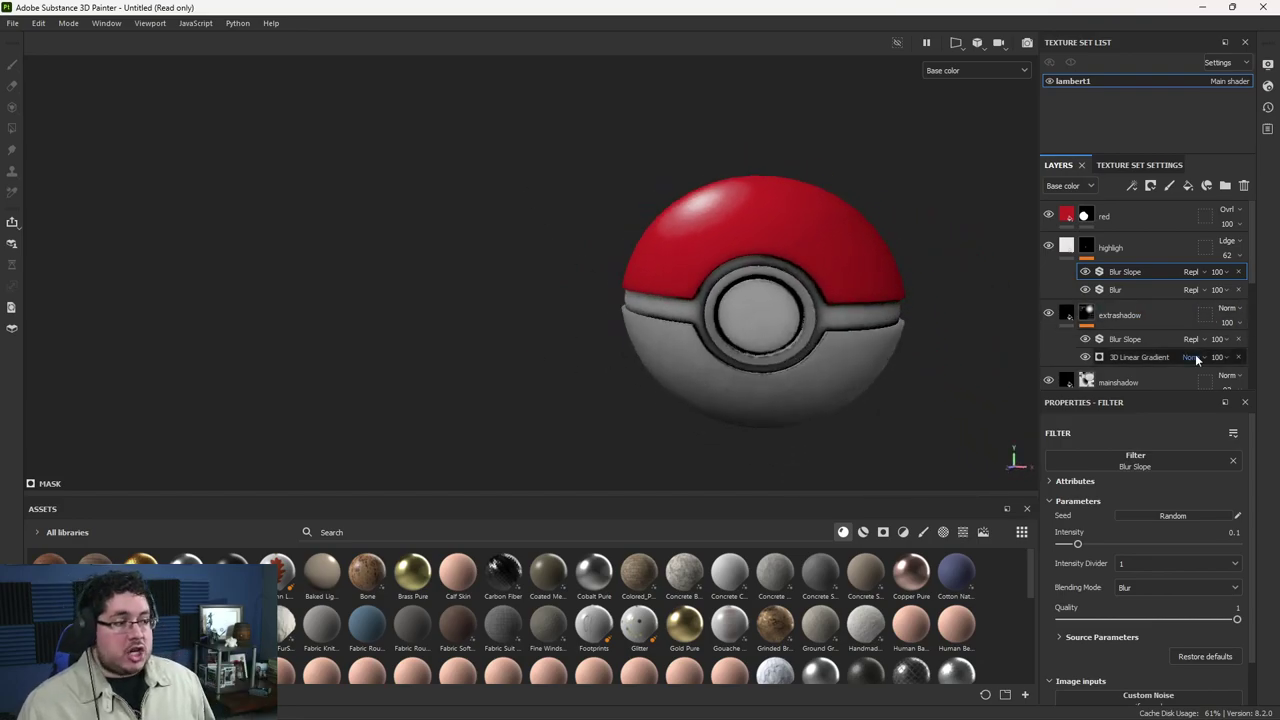
# Step: Lower the highligh layer's opacity to 33
pyautogui.moveTo(1248, 280)
pyautogui.mouseDown()
pyautogui.moveTo(1218, 280)
pyautogui.moveTo(1234, 281)
pyautogui.mouseUp()
pyautogui.keyDown('alt'); pyautogui.moveTo(994, 232); pyautogui.dragTo(1022, 282); pyautogui.keyUp('alt')
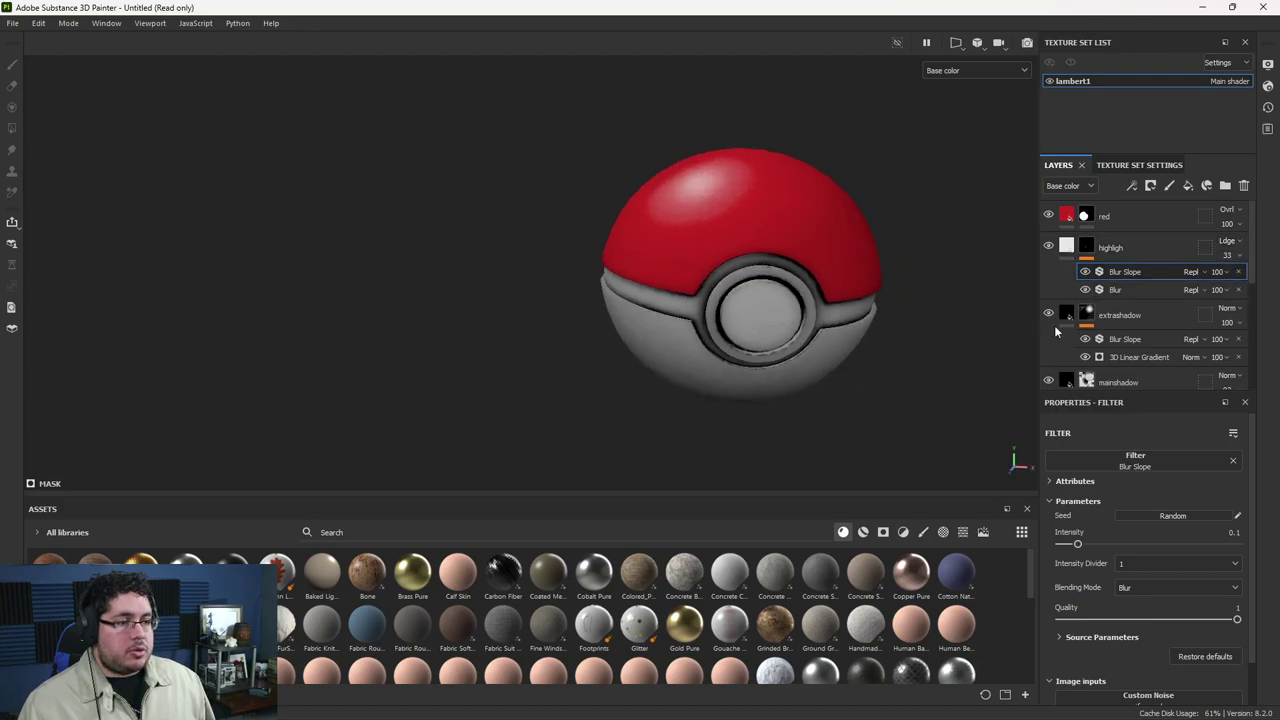
pyautogui.scroll(-4, 1086, 330)
pyautogui.moveTo(1242, 321); pyautogui.dragTo(1240, 326)
pyautogui.keyDown('alt'); pyautogui.moveTo(820, 225); pyautogui.dragTo(880, 280); pyautogui.keyUp('alt')
pyautogui.scroll(4, 1104, 288)
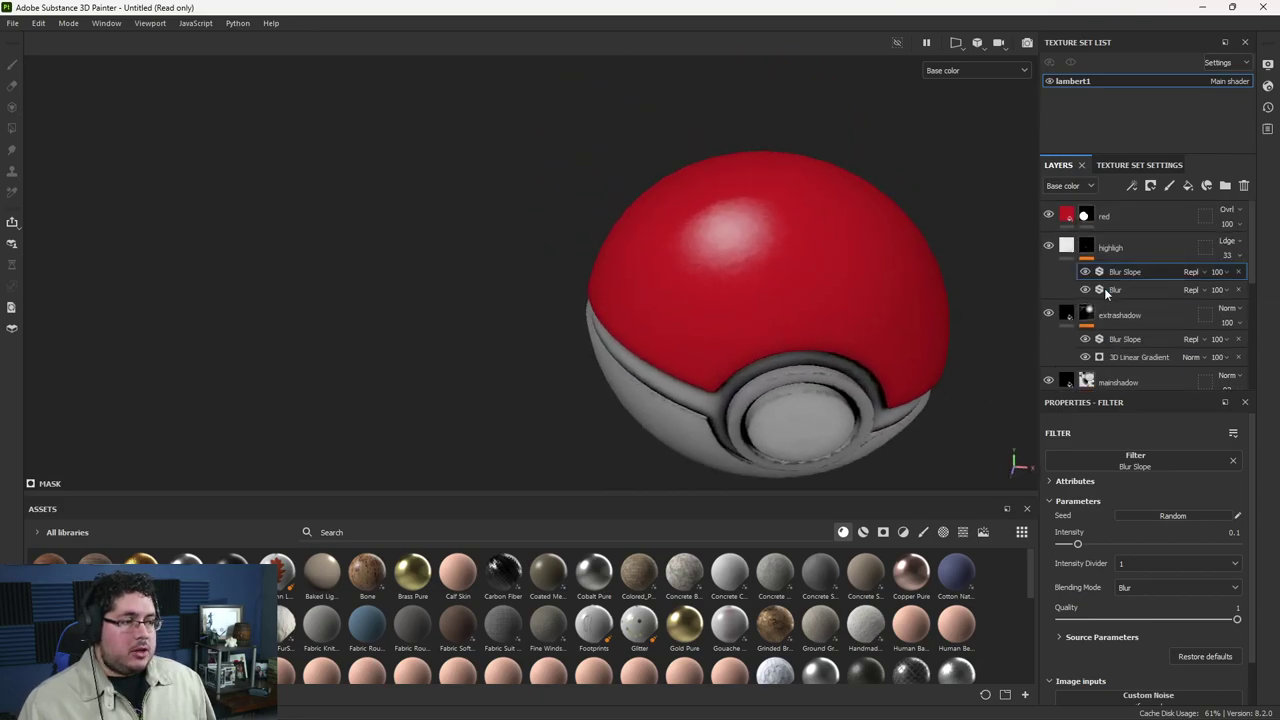
# Step: Paint white highlights on the center button, its ring and the lower shell in the highligh layer's mask with a brush size of 6.26
pyautogui.click(1062, 250)
pyautogui.keyDown('alt'); pyautogui.moveTo(818, 390); pyautogui.dragTo(791, 297, button='middle'); pyautogui.keyUp('alt')
pyautogui.keyDown('alt'); pyautogui.moveTo(791, 297); pyautogui.dragTo(822, 318, button='right'); pyautogui.keyUp('alt')
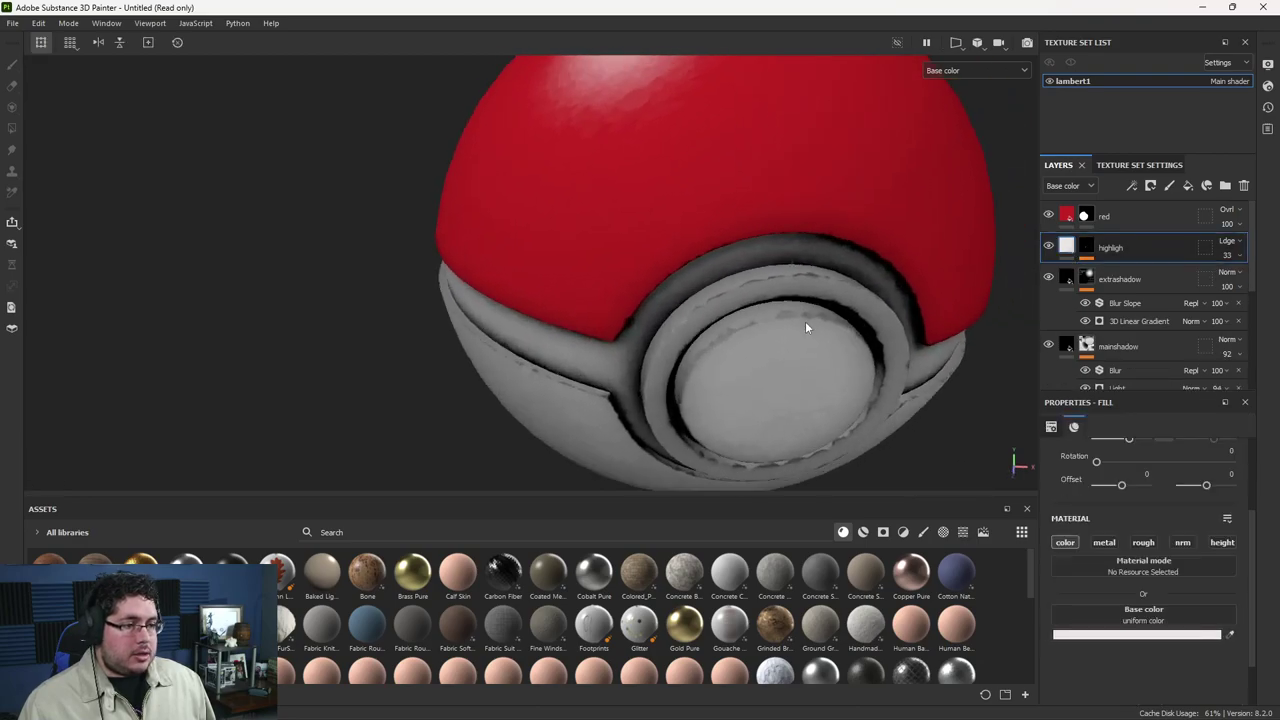
pyautogui.click(1085, 249)
pyautogui.keyDown('alt'); pyautogui.moveTo(691, 303); pyautogui.dragTo(722, 282); pyautogui.keyUp('alt')
pyautogui.keyDown('ctrl'); pyautogui.moveTo(722, 282); pyautogui.dragTo(645, 282, button='right'); pyautogui.keyUp('ctrl')
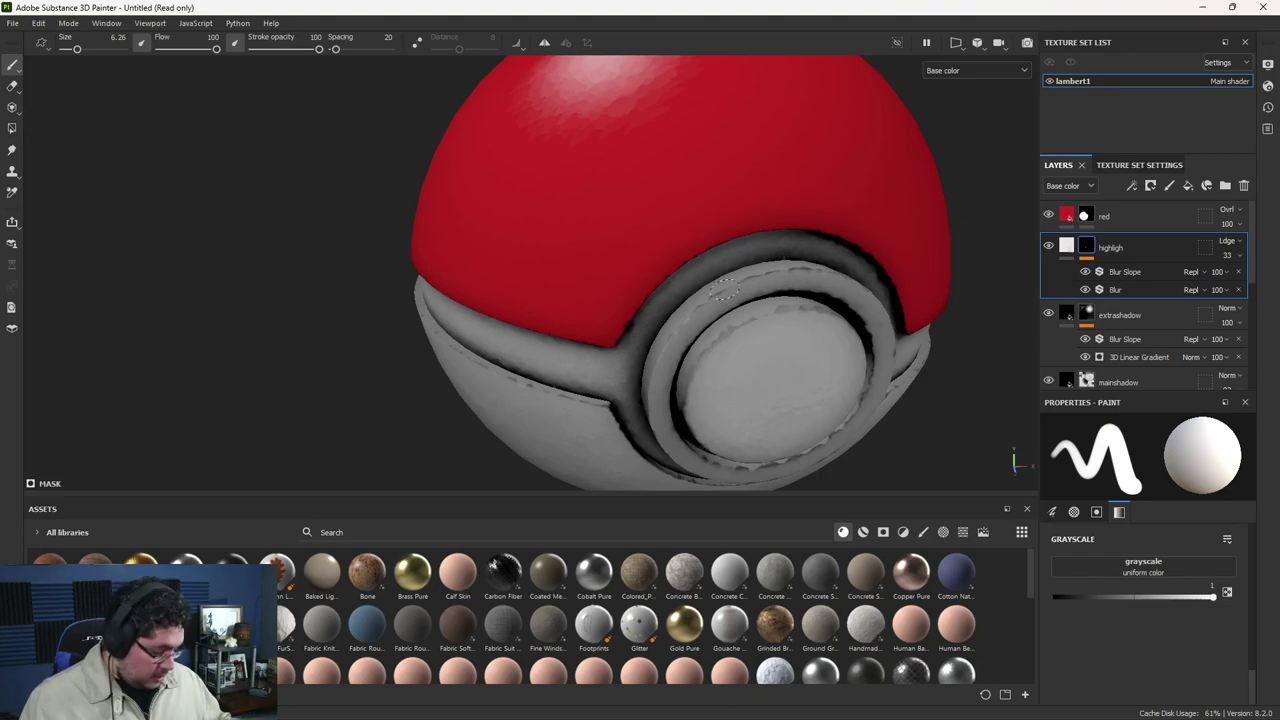
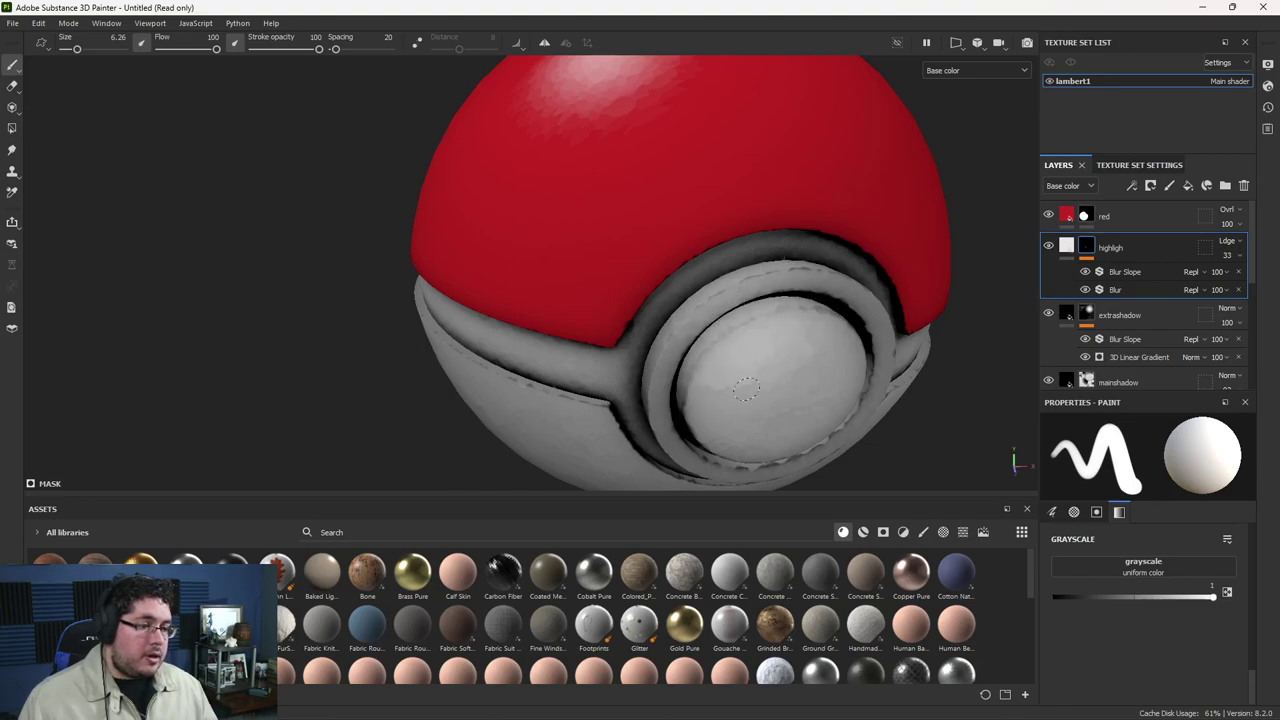
pyautogui.moveTo(728, 292); pyautogui.dragTo(698, 318)
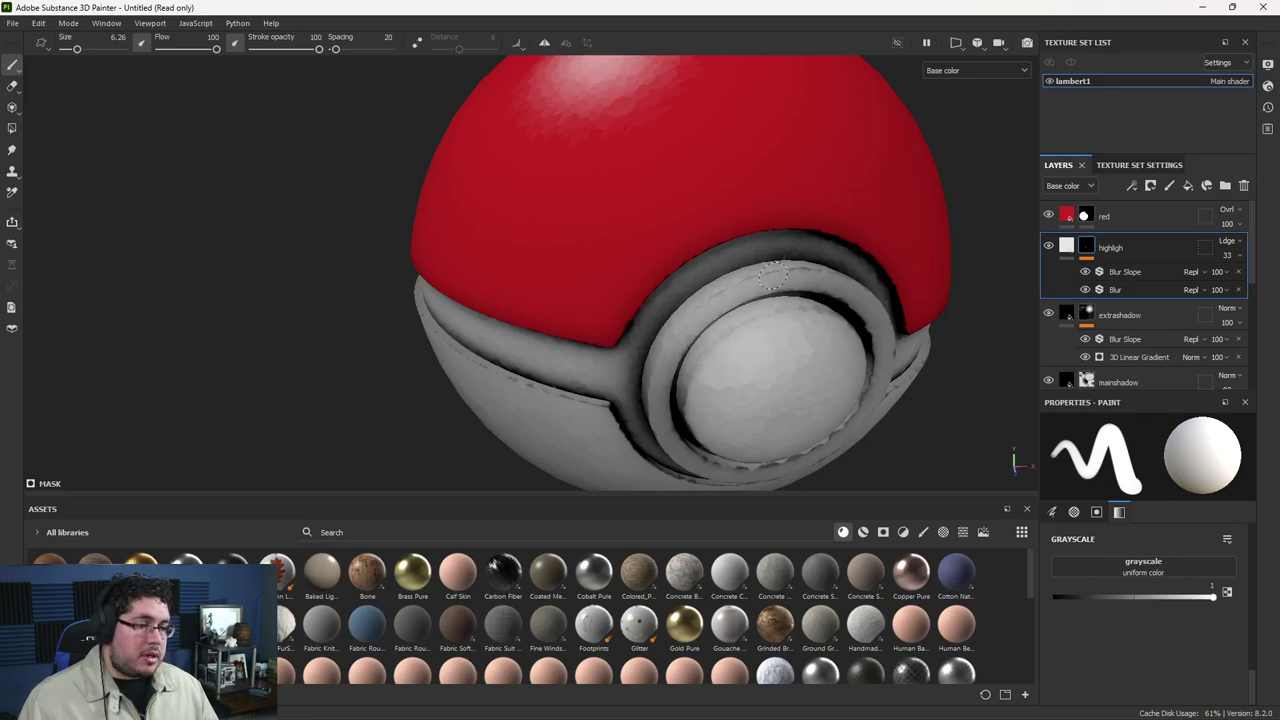
pyautogui.moveTo(608, 418)
pyautogui.mouseDown()
pyautogui.moveTo(582, 408)
pyautogui.moveTo(800, 337)
pyautogui.moveTo(738, 349)
pyautogui.mouseUp()
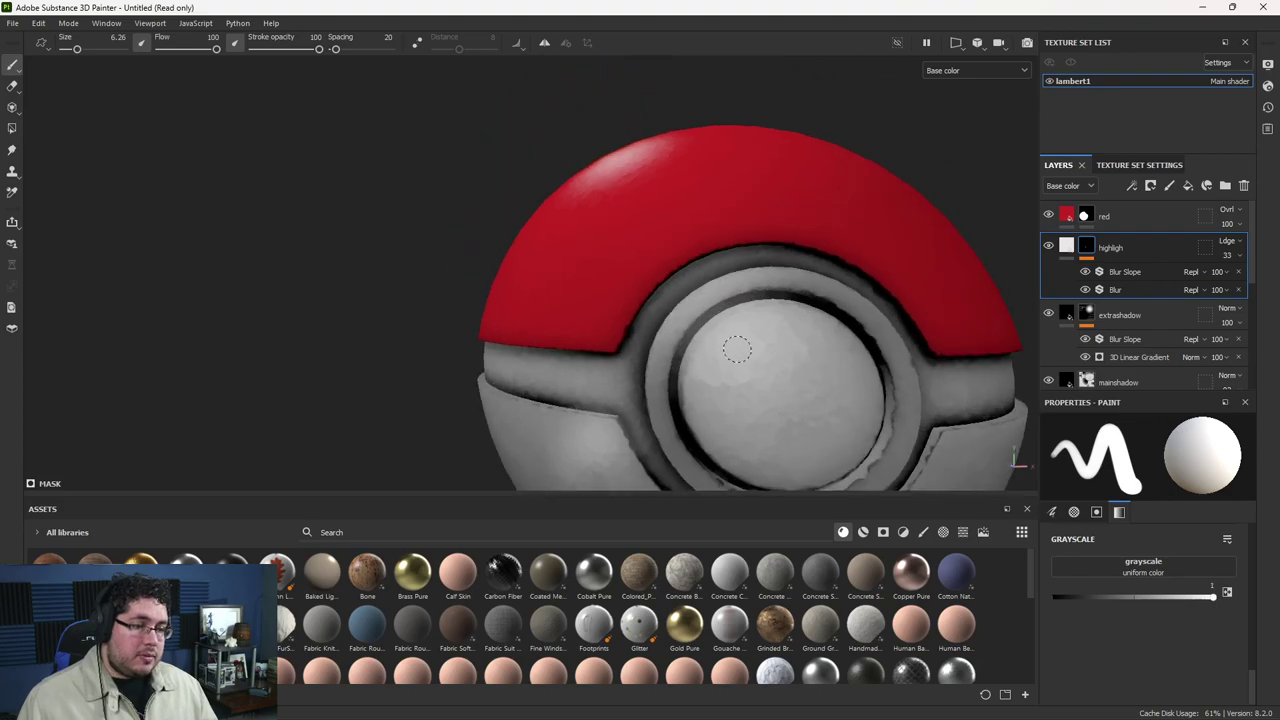
# Step: Examine the painted highlights on the button and lower shell from the front, close up and from below
pyautogui.scroll(-3, 704, 379)
pyautogui.keyDown('alt'); pyautogui.moveTo(722, 376); pyautogui.dragTo(665, 270, button='middle'); pyautogui.keyUp('alt')
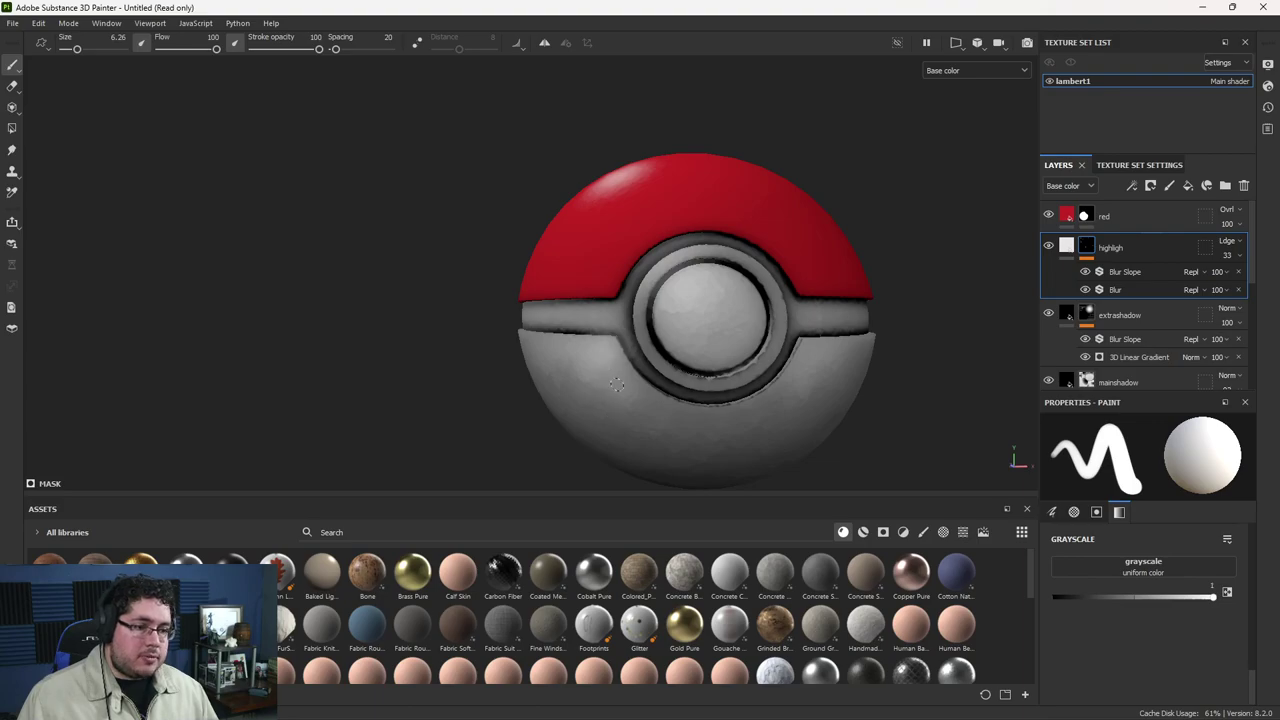
pyautogui.keyDown('alt'); pyautogui.moveTo(605, 352); pyautogui.dragTo(655, 401); pyautogui.keyUp('alt')
pyautogui.keyDown('alt'); pyautogui.moveTo(587, 352); pyautogui.dragTo(700, 430, button='right'); pyautogui.keyUp('alt')
pyautogui.keyDown('alt'); pyautogui.moveTo(700, 400); pyautogui.dragTo(674, 354); pyautogui.keyUp('alt')
pyautogui.keyDown('alt'); pyautogui.moveTo(705, 330); pyautogui.dragTo(731, 385, button='right'); pyautogui.keyUp('alt')
pyautogui.moveTo(690, 349)
pyautogui.keyDown('alt'); pyautogui.mouseDown()
pyautogui.moveTo(789, 349)
pyautogui.moveTo(697, 310)
pyautogui.moveTo(777, 351)
pyautogui.moveTo(709, 350)
pyautogui.moveTo(651, 314)
pyautogui.moveTo(743, 380)
pyautogui.moveTo(787, 368)
pyautogui.moveTo(721, 315)
pyautogui.moveTo(663, 337)
pyautogui.moveTo(670, 345)
pyautogui.moveTo(694, 252)
pyautogui.mouseUp(); pyautogui.keyUp('alt')
pyautogui.press('t')
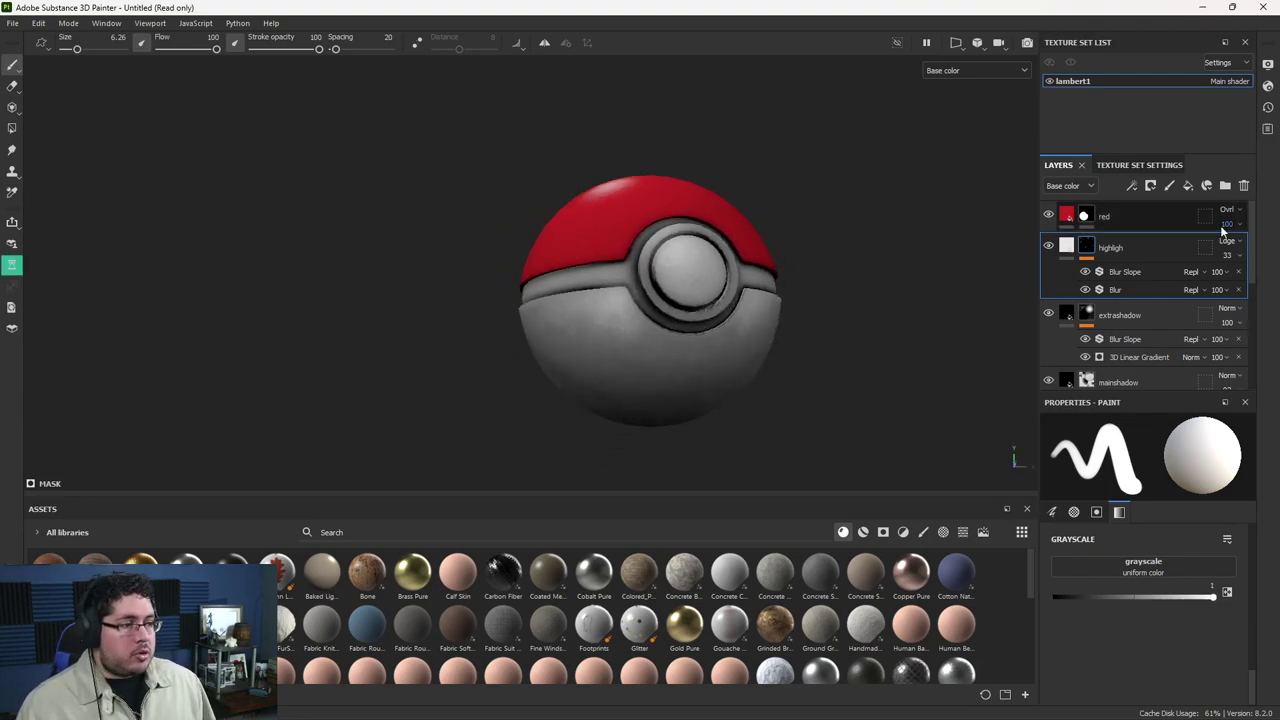
# Step: Add a color-only fill layer above the highligh layer and set its base color to warm gray-beige A7968D
pyautogui.click(1188, 186)
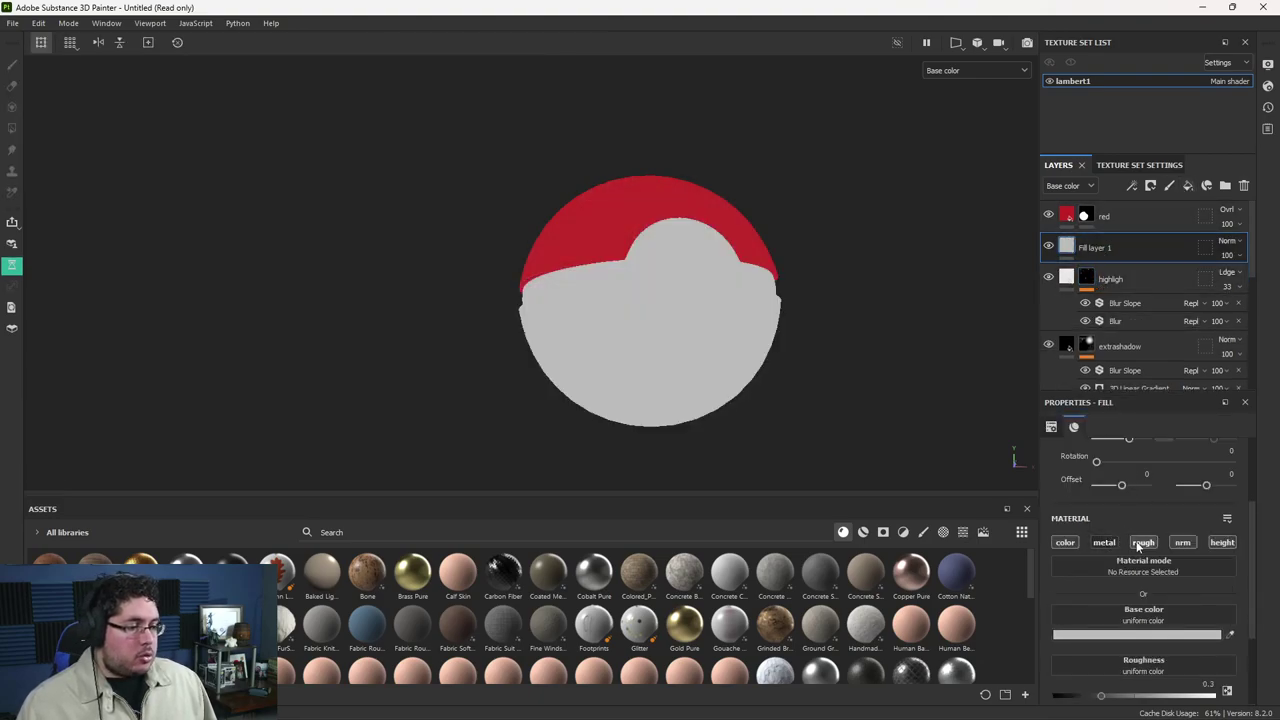
pyautogui.click(1105, 634)
pyautogui.moveTo(1177, 641)
pyautogui.mouseDown()
pyautogui.moveTo(1177, 628)
pyautogui.moveTo(1177, 641)
pyautogui.mouseUp()
pyautogui.click(1090, 585)
pyautogui.click(1048, 543)
pyautogui.moveTo(1045, 576); pyautogui.dragTo(1041, 553)
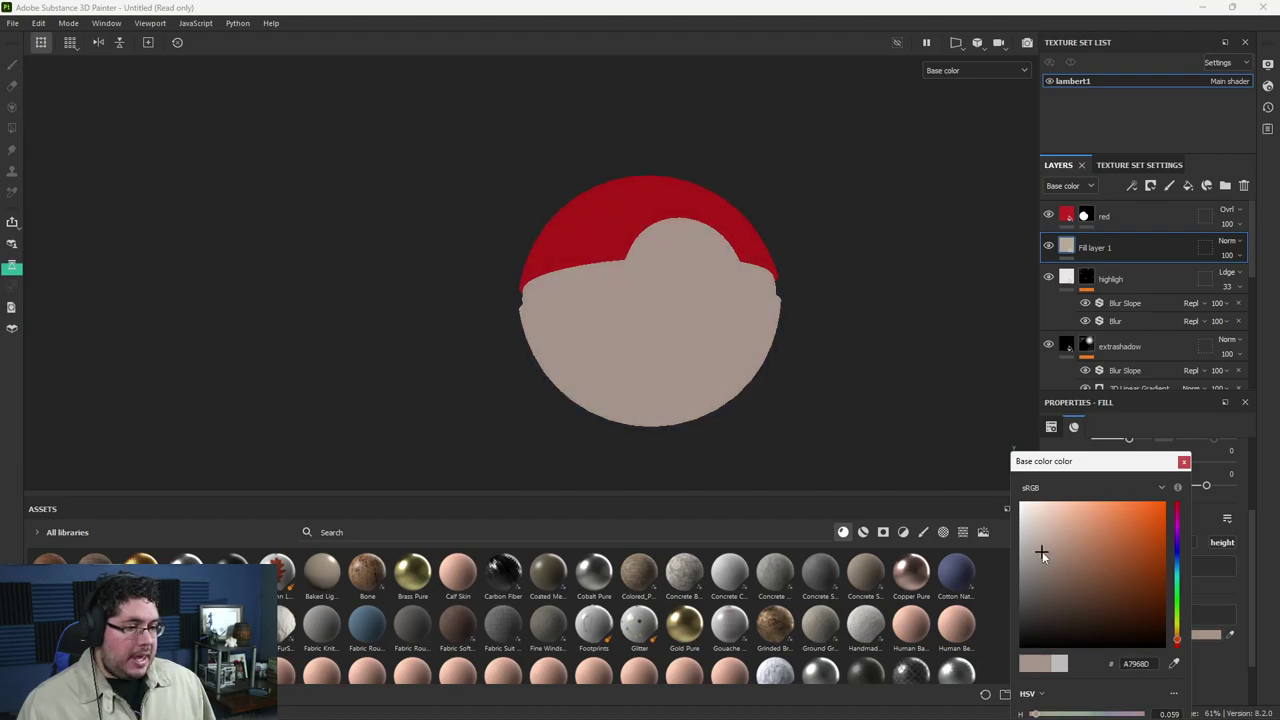
pyautogui.click(1183, 461)
# Step: Restrict the beige fill to the lower shell with a black mask and polygon fill, and set its blending mode to Overlay
pyautogui.rightClick(1078, 248)
pyautogui.click(1131, 25)
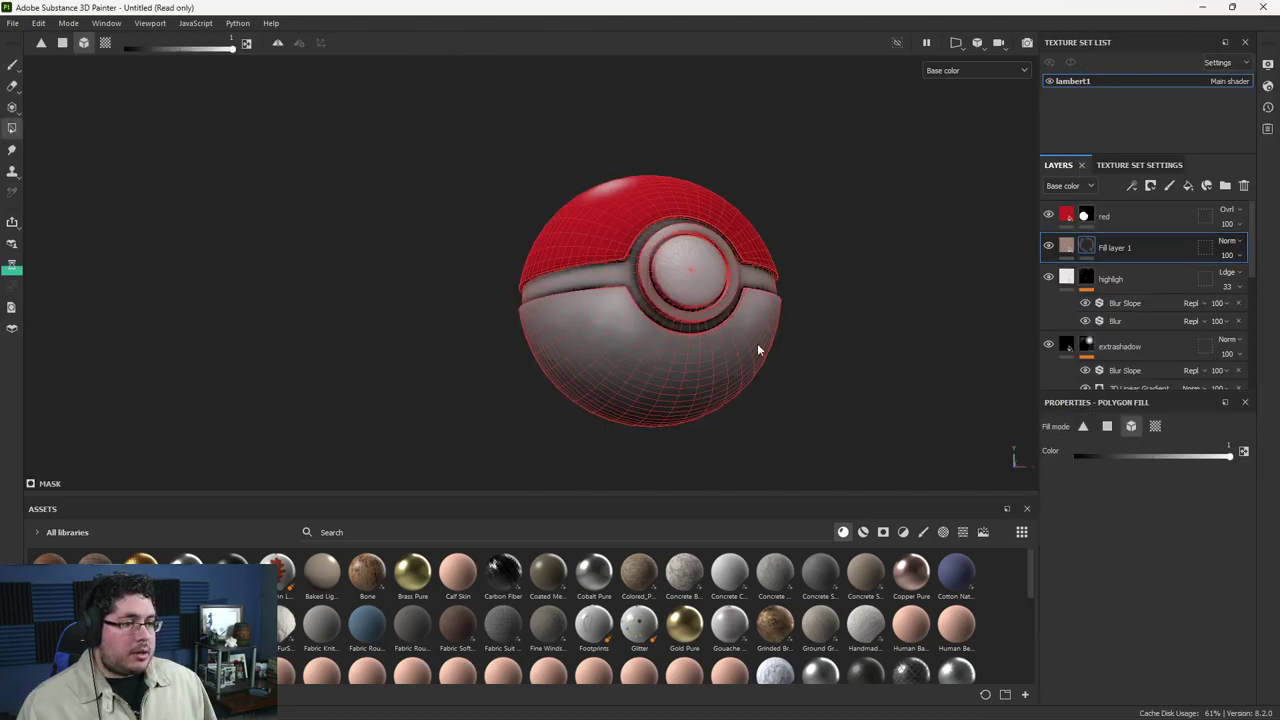
pyautogui.press('1')
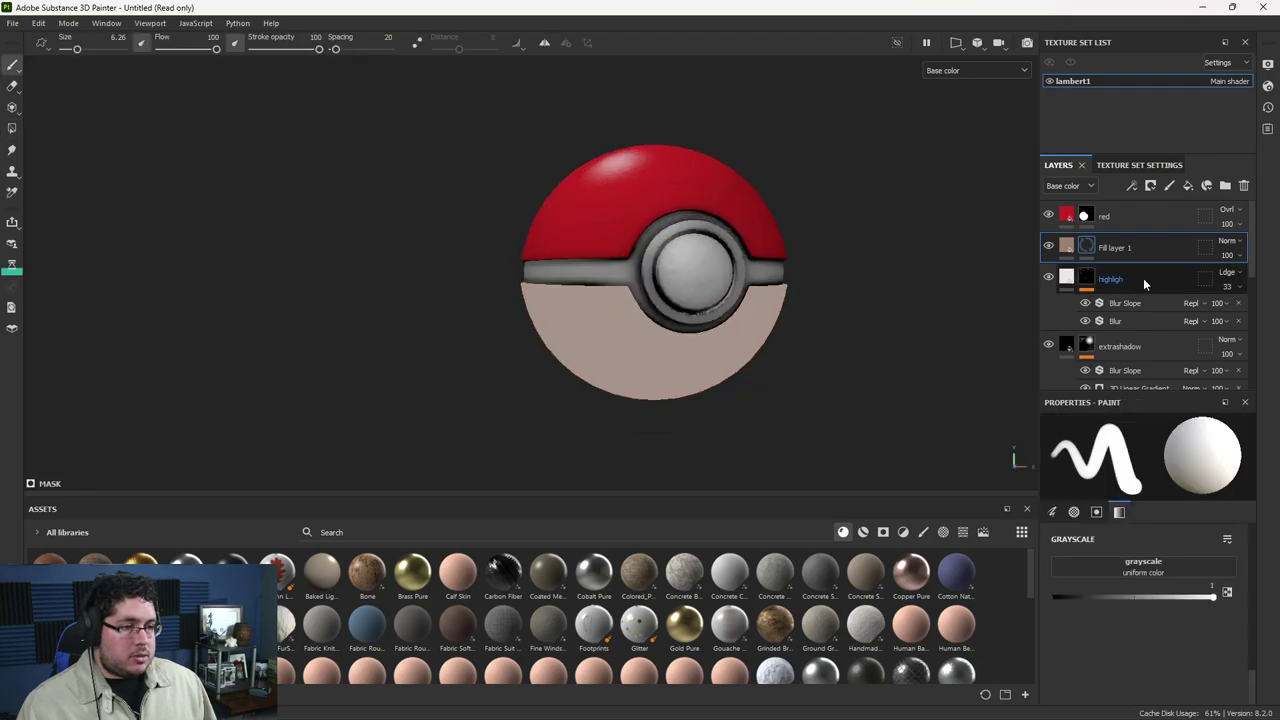
pyautogui.click(1228, 241)
pyautogui.click(1224, 441)
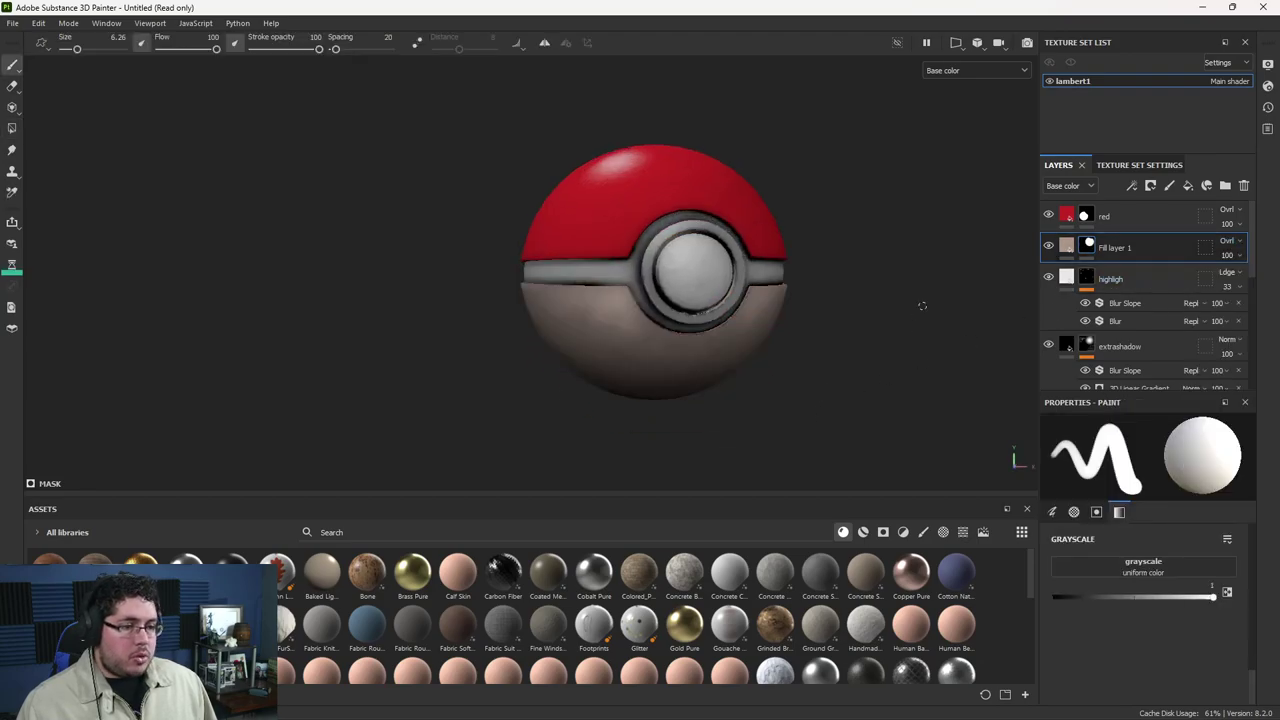
pyautogui.keyDown('alt'); pyautogui.moveTo(922, 305); pyautogui.dragTo(812, 297); pyautogui.keyUp('alt')
# Step: Brighten Fill layer 1's base color to DEC8BC and save the project
pyautogui.click(1067, 247)
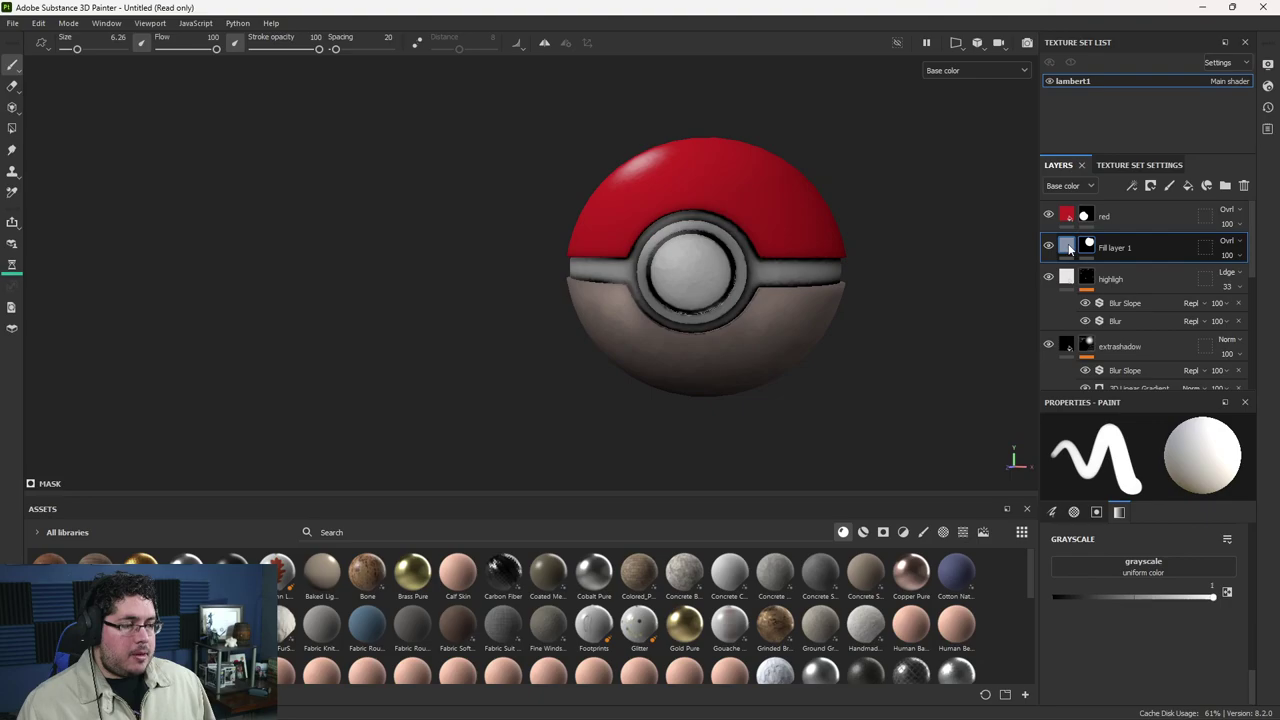
pyautogui.click(1120, 636)
pyautogui.moveTo(1042, 553); pyautogui.dragTo(1042, 519)
pyautogui.hotkey('ctrl', 's')
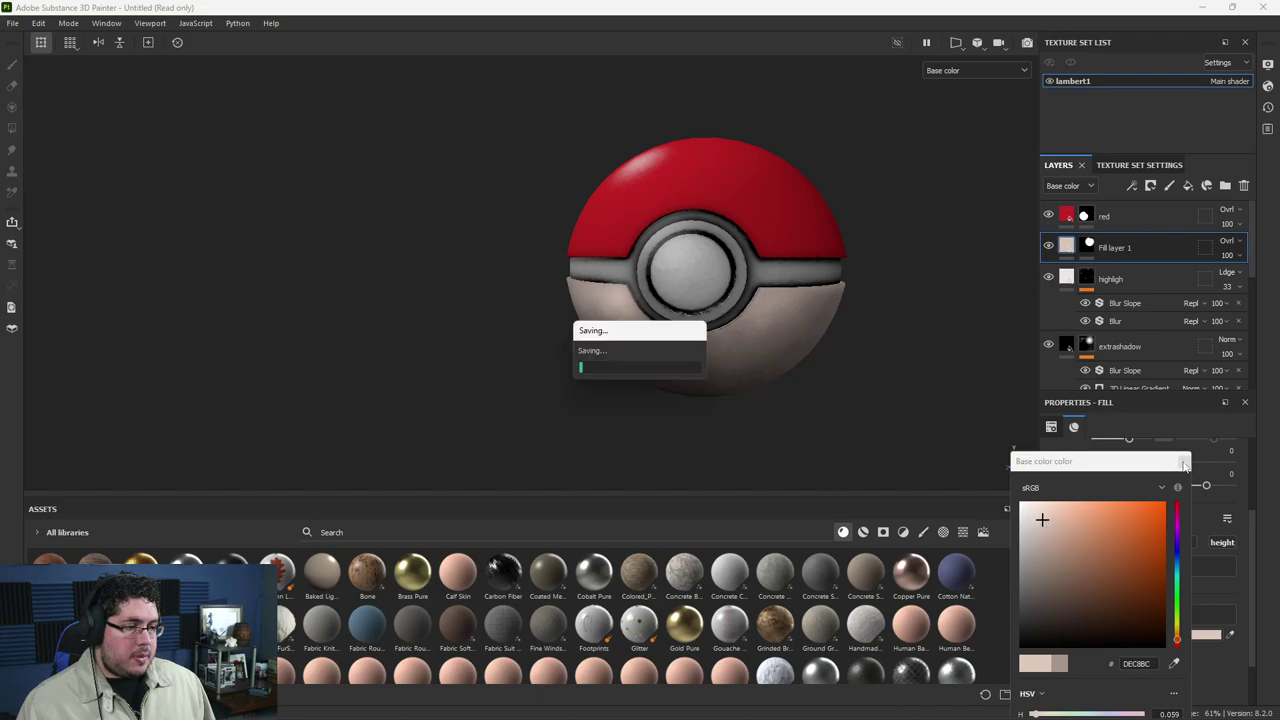
pyautogui.click(1184, 462)
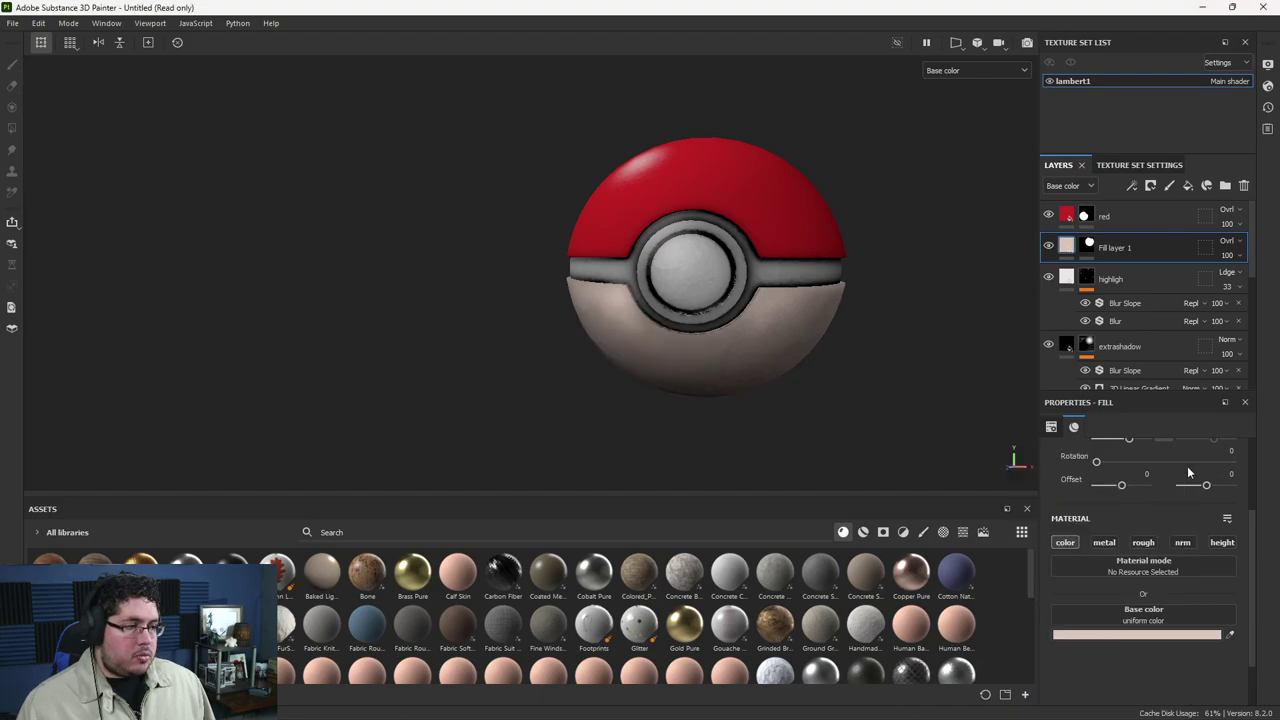
# Step: Reduce the saturation of Fill layer 1's base color to 0.116, giving DECEC5
pyautogui.click(1123, 632)
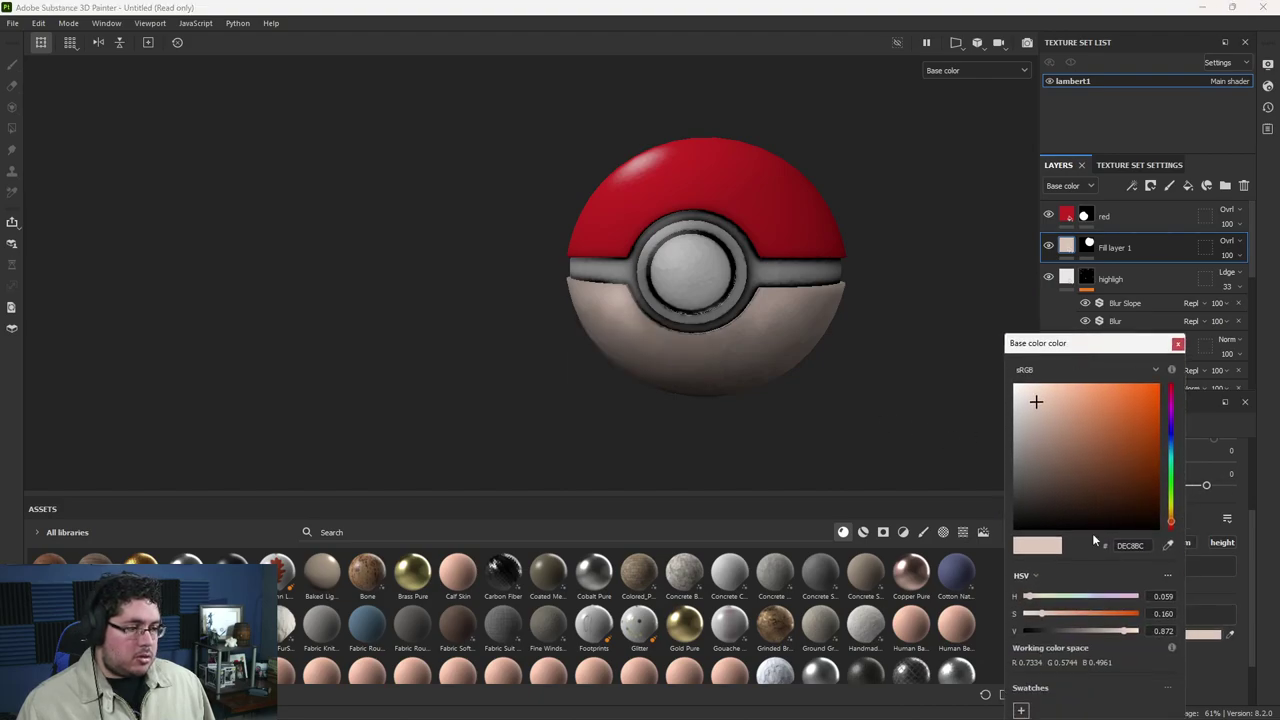
pyautogui.moveTo(1046, 616); pyautogui.dragTo(1036, 614)
pyautogui.keyDown('alt'); pyautogui.moveTo(801, 413); pyautogui.dragTo(855, 347); pyautogui.keyUp('alt')
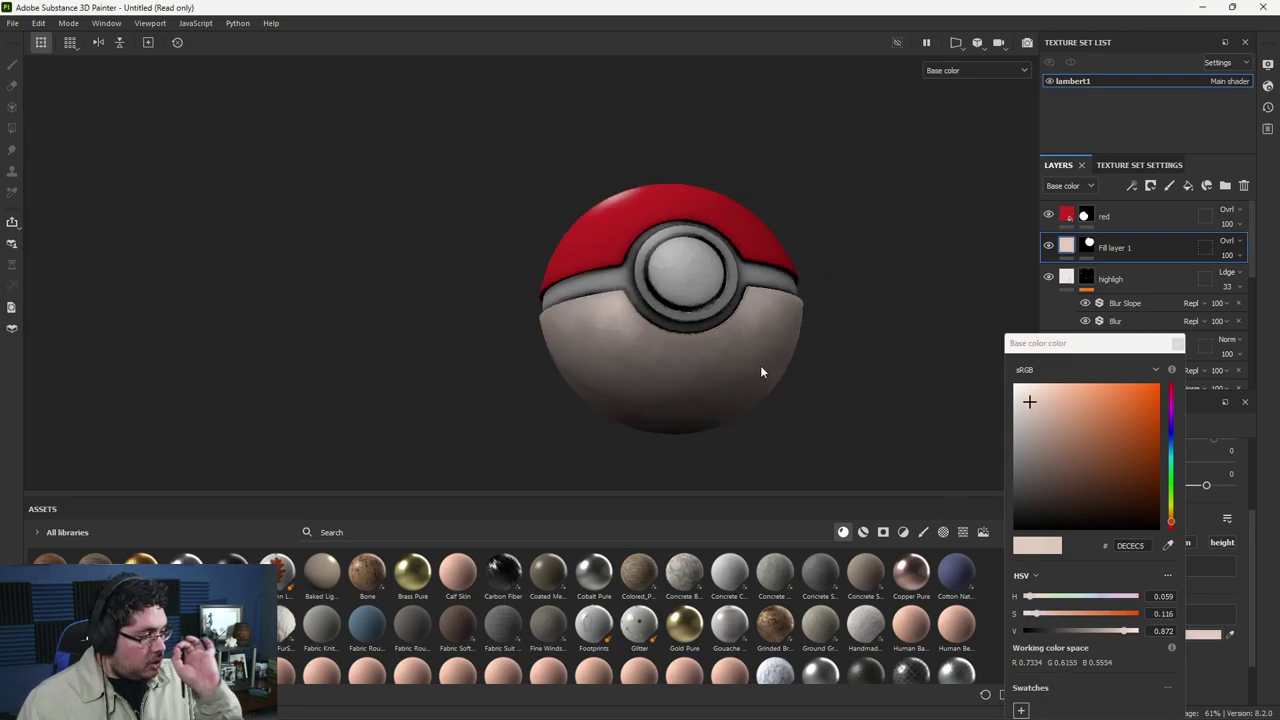
pyautogui.click(1177, 344)
pyautogui.keyDown('alt'); pyautogui.moveTo(880, 250); pyautogui.dragTo(872, 284); pyautogui.keyUp('alt')
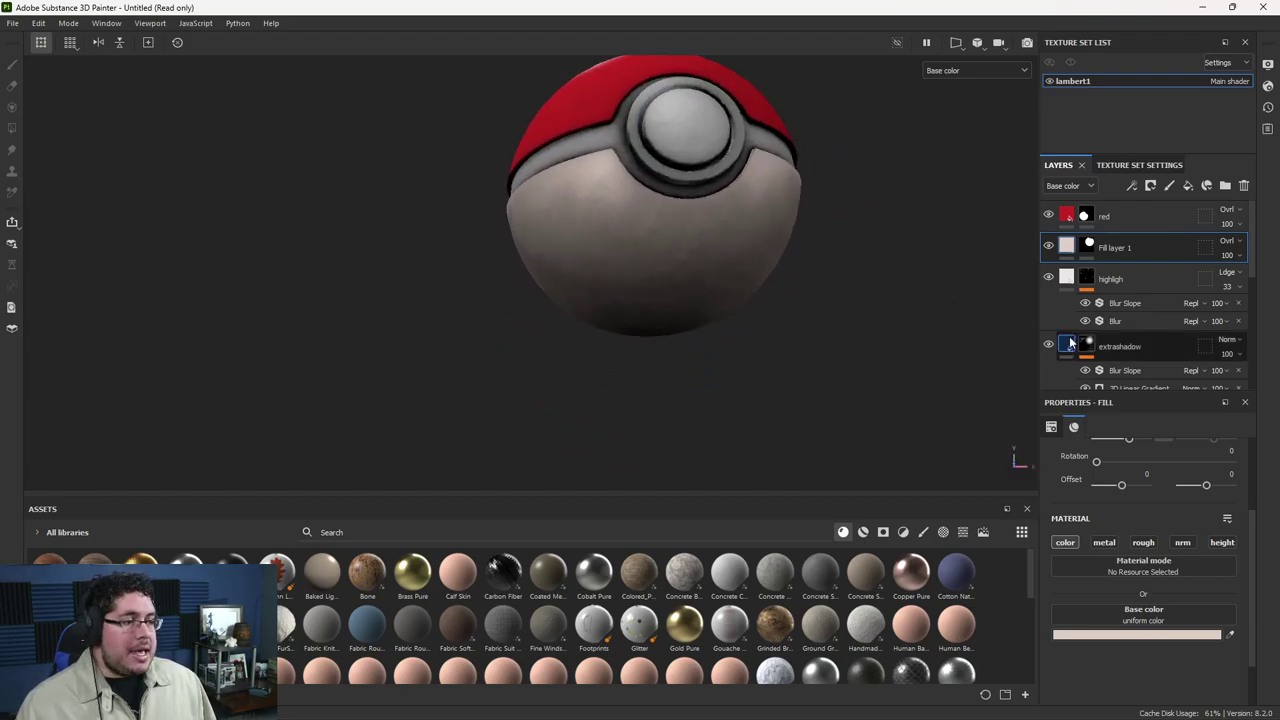
# Step: Change the extrashadow layer's base color from black to a dark brown, starting from a color sampled on the ball
pyautogui.click(1064, 346)
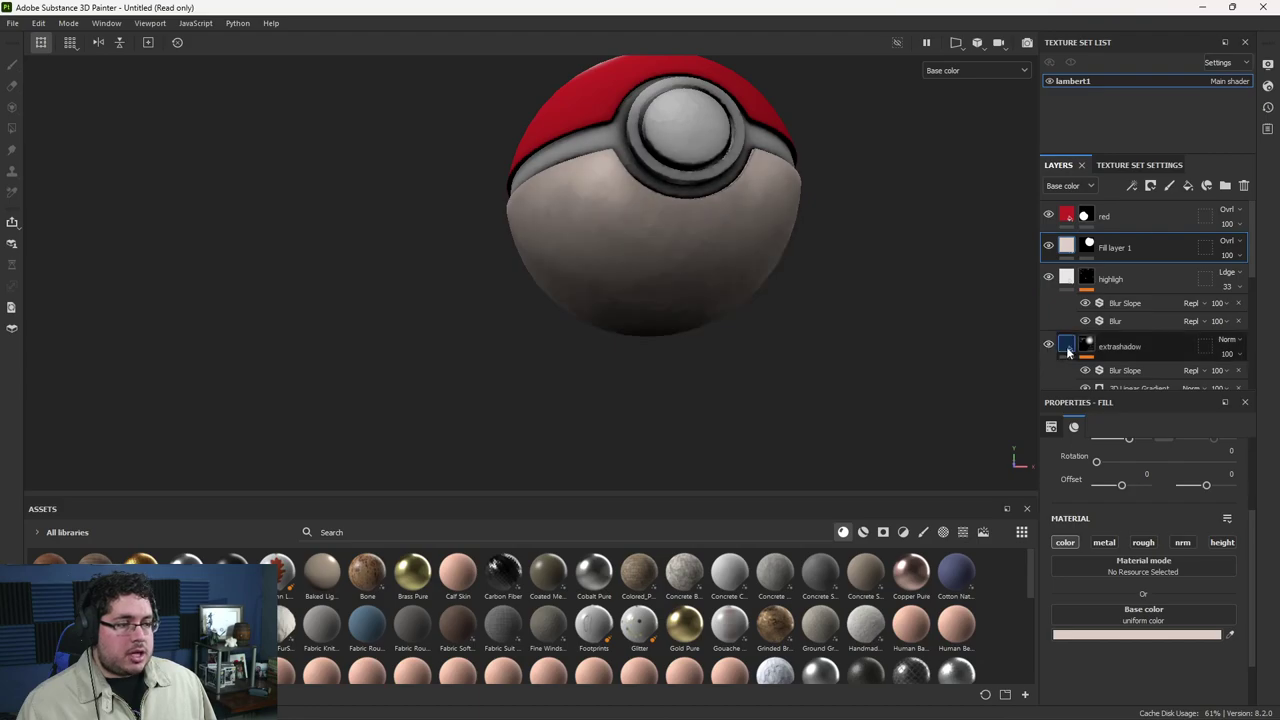
pyautogui.click(1140, 634)
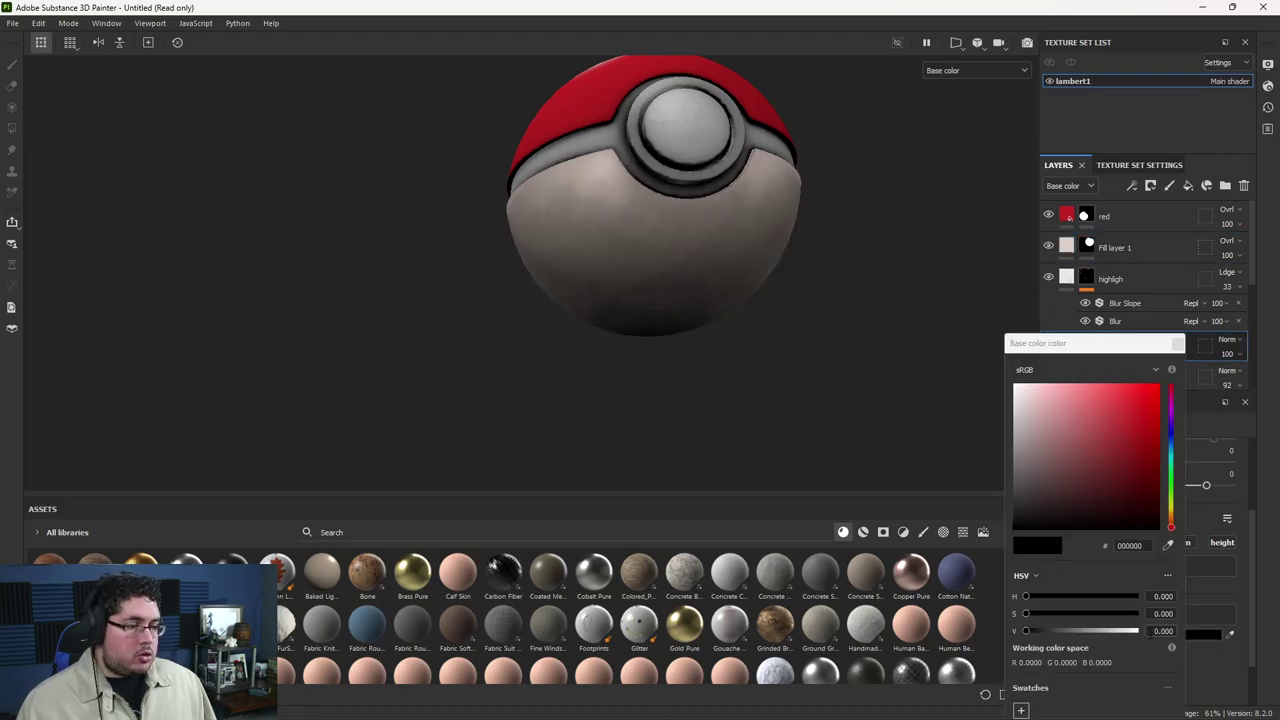
pyautogui.click(1167, 544)
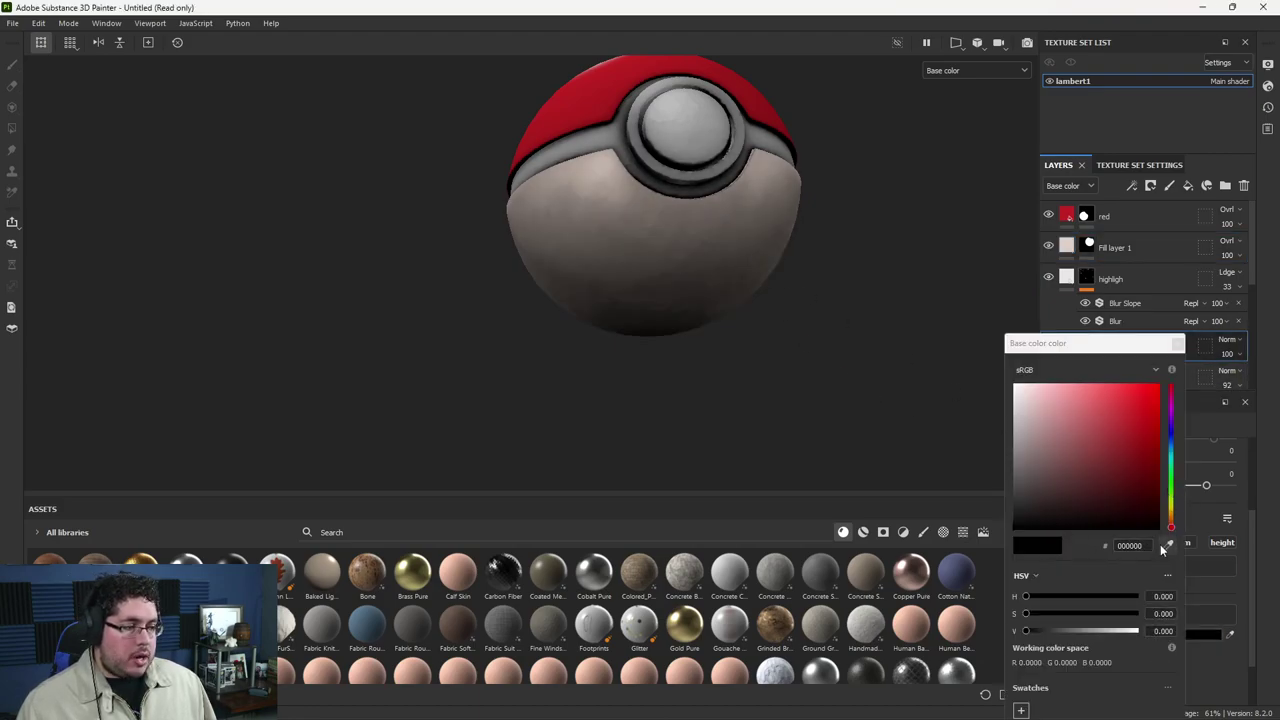
pyautogui.click(595, 170)
pyautogui.moveTo(1054, 434); pyautogui.dragTo(1103, 506)
pyautogui.keyDown('alt'); pyautogui.moveTo(840, 415); pyautogui.dragTo(820, 362); pyautogui.keyUp('alt')
pyautogui.moveTo(1170, 349); pyautogui.dragTo(1173, 349)
pyautogui.keyDown('alt'); pyautogui.moveTo(880, 260); pyautogui.dragTo(660, 290); pyautogui.keyUp('alt')
pyautogui.keyDown('alt'); pyautogui.moveTo(760, 410); pyautogui.dragTo(796, 423, button='right'); pyautogui.keyUp('alt')
pyautogui.keyDown('alt'); pyautogui.moveTo(796, 423); pyautogui.dragTo(660, 341); pyautogui.keyUp('alt')
pyautogui.click(1180, 344)
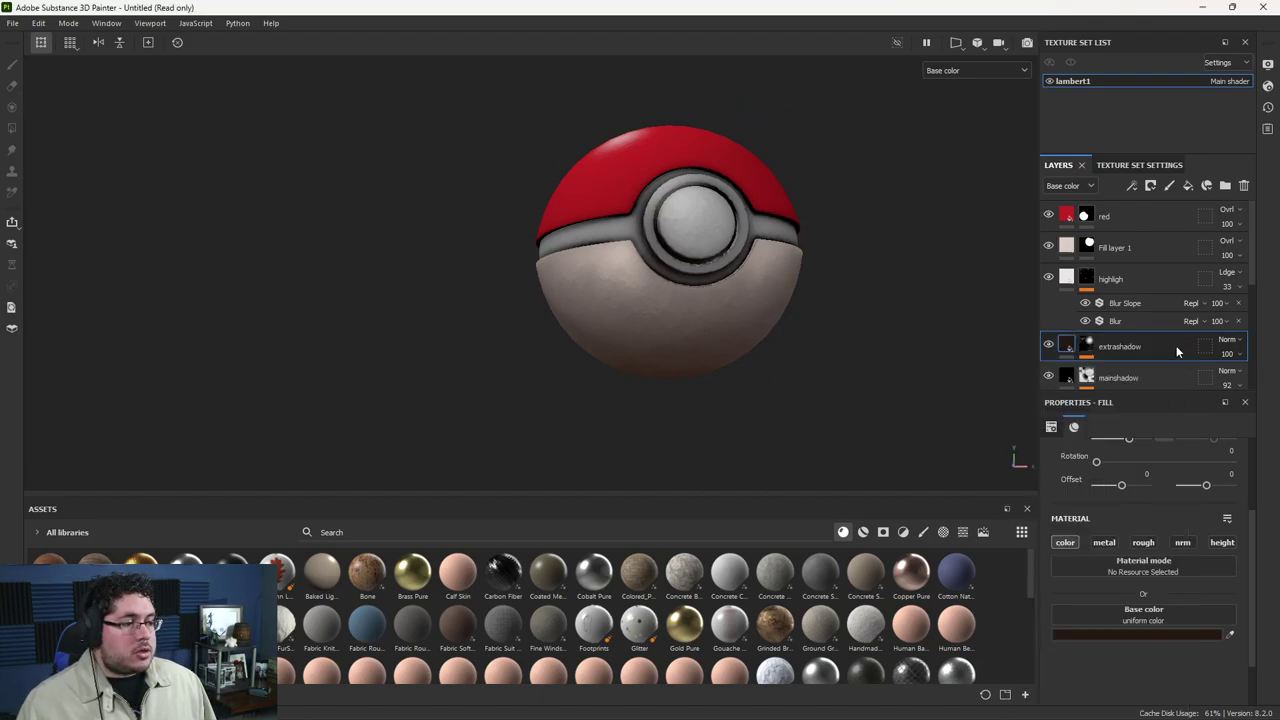
# Step: Compare the ball's shading with the extrashadow layer hidden and shown
pyautogui.click(1049, 346)
pyautogui.click(1049, 346)
pyautogui.keyDown('alt'); pyautogui.moveTo(931, 353); pyautogui.dragTo(825, 325); pyautogui.keyUp('alt')
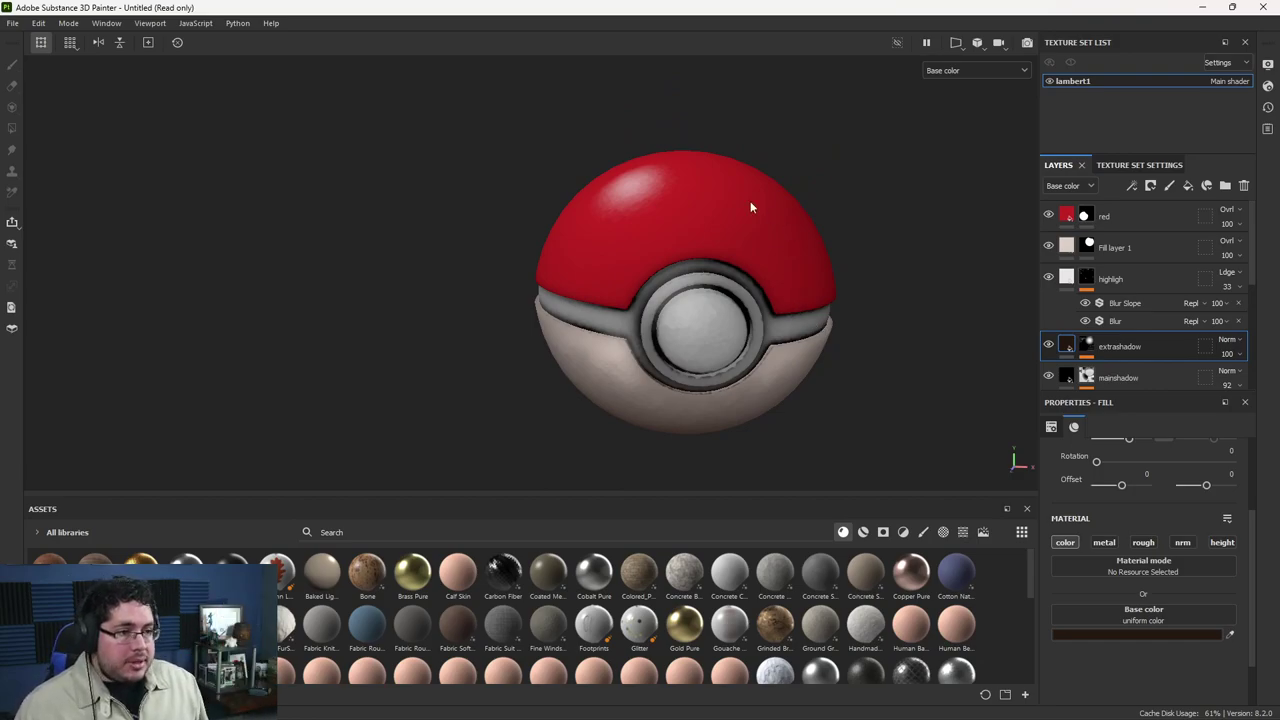
# Step: Add a fill layer above the red layer with only the color channel active and a dark red base color, 3F0505
pyautogui.click(1118, 217)
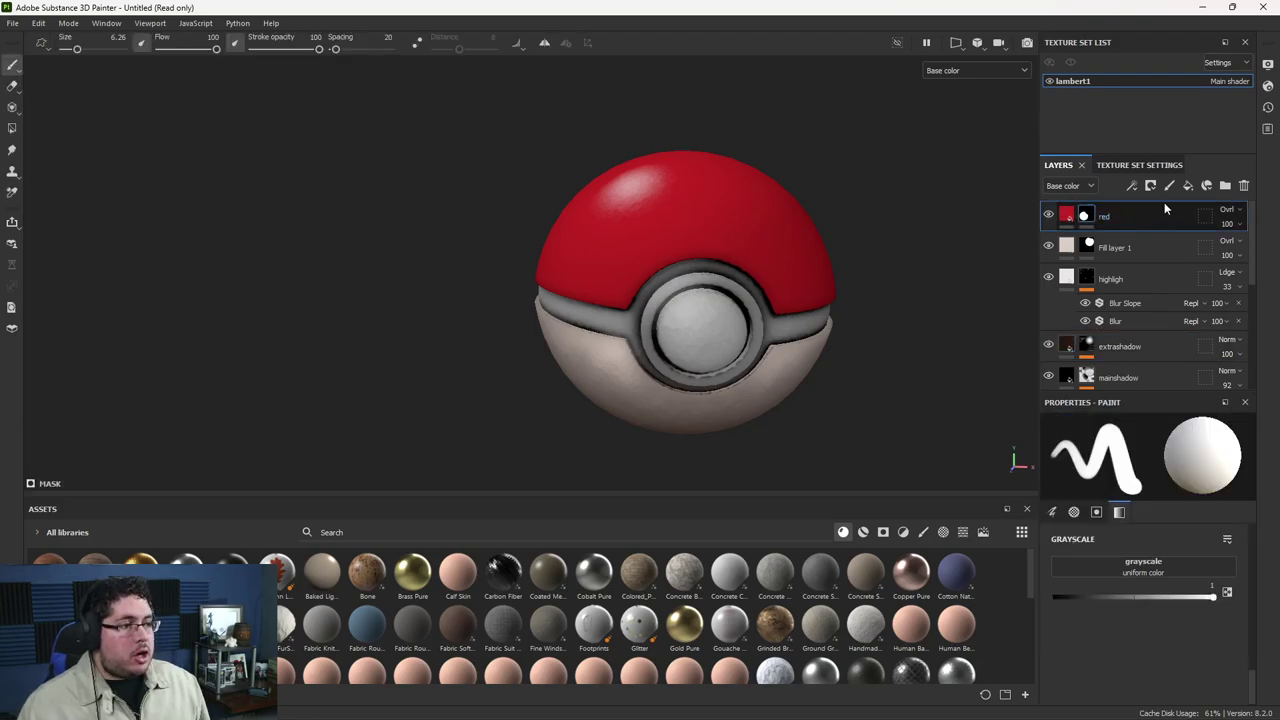
pyautogui.click(1188, 186)
pyautogui.click(1104, 542)
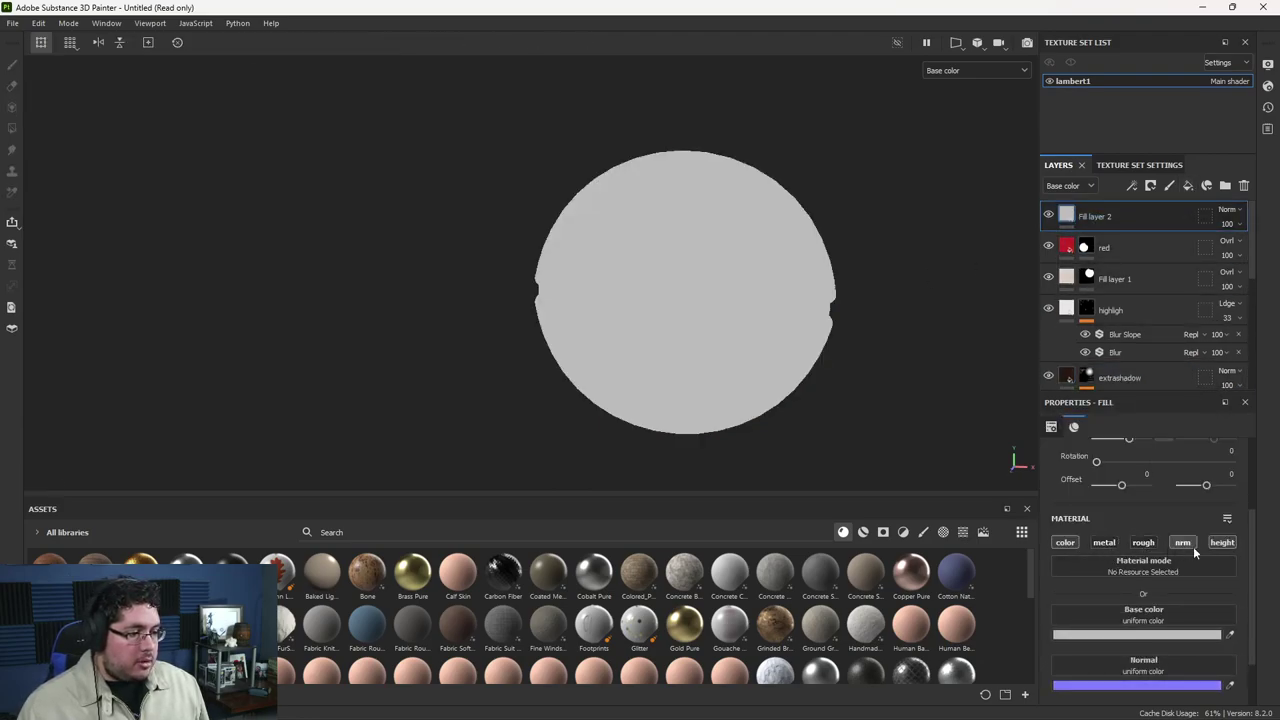
pyautogui.click(1158, 636)
pyautogui.click(1149, 498)
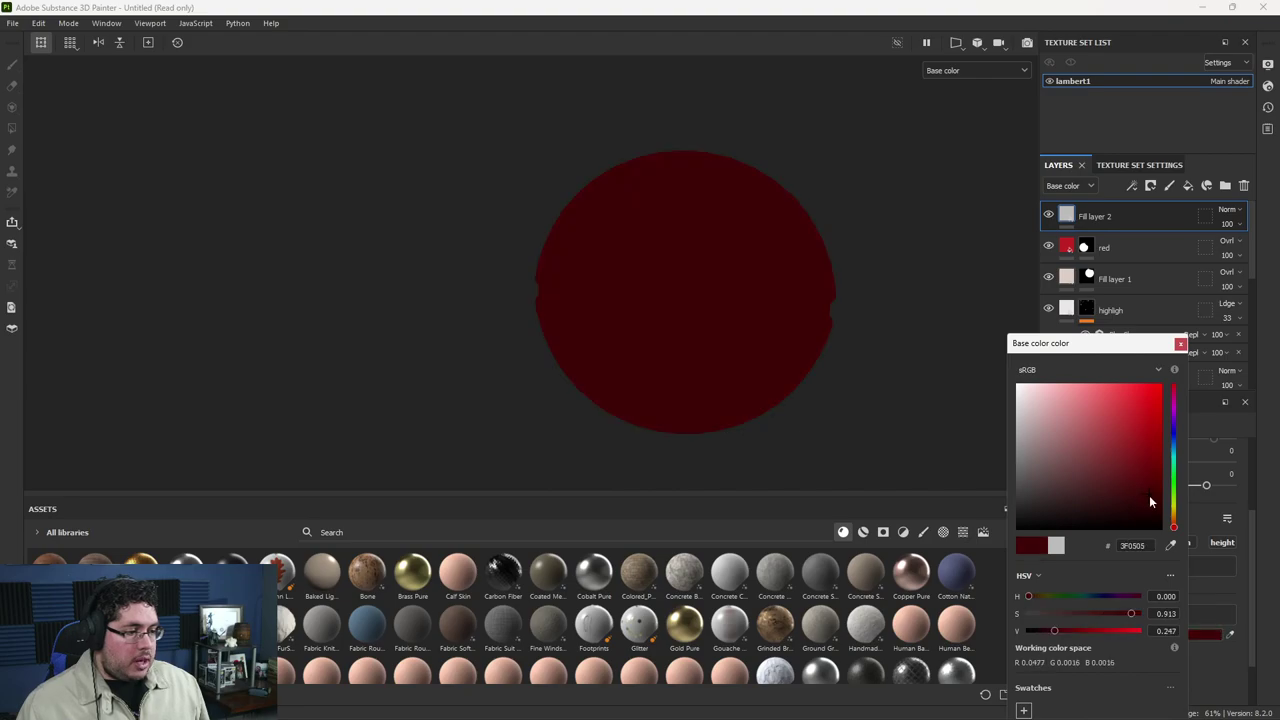
pyautogui.click(1180, 345)
# Step: Give Fill layer 2 a black mask and fill the ball's upper shell into it
pyautogui.rightClick(1103, 216)
pyautogui.click(1117, 60)
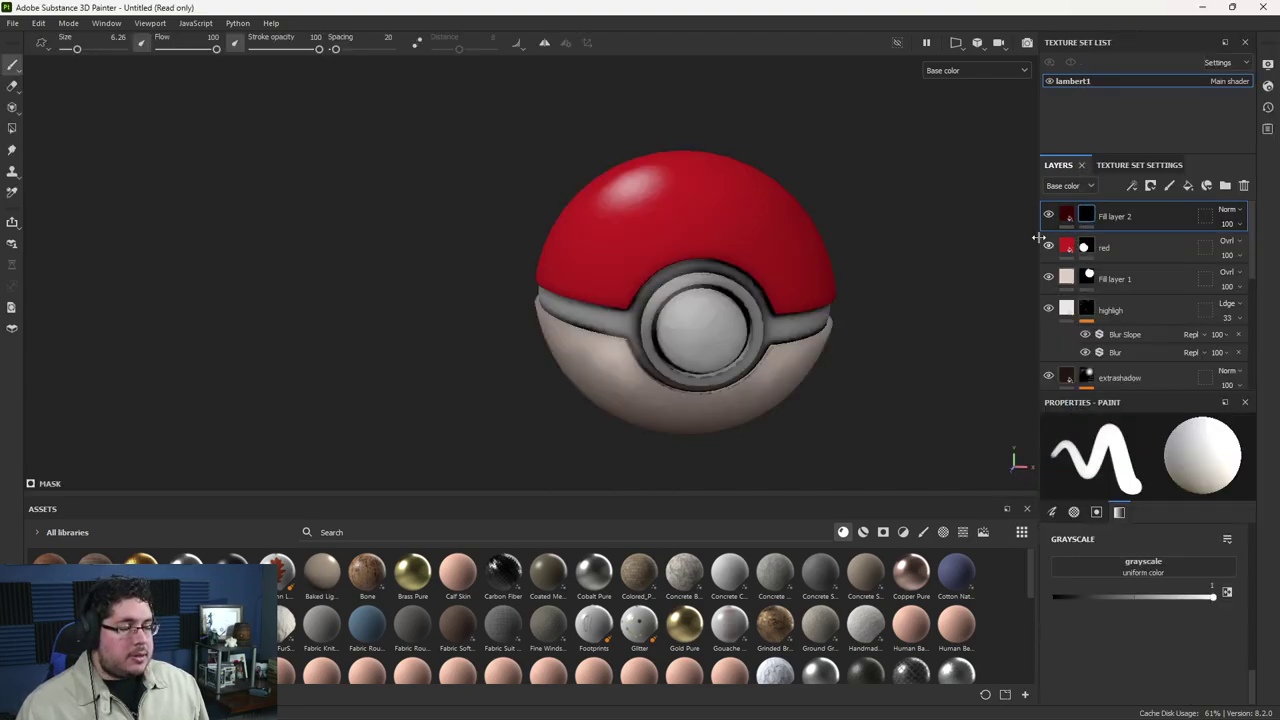
pyautogui.press('4')
pyautogui.click(749, 230)
pyautogui.press('1')
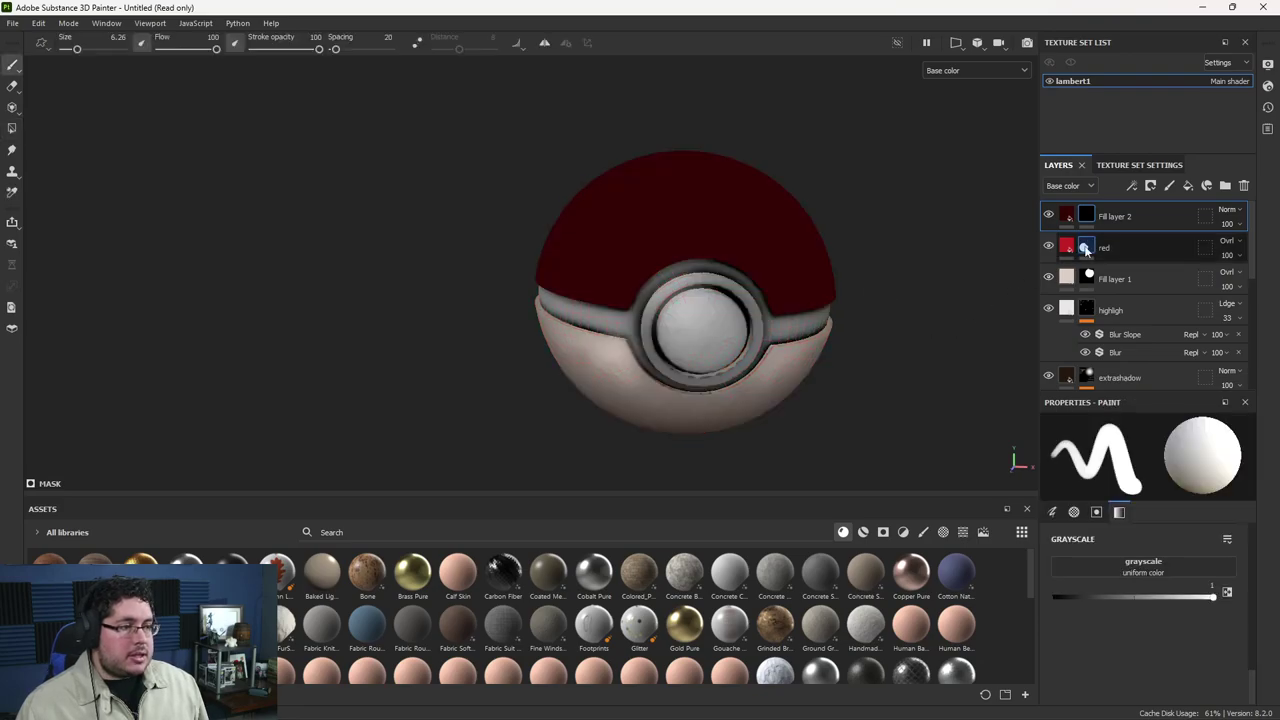
# Step: Add an inverted 3D Linear Gradient generator to Fill layer 2's mask and blend it with Multiply
pyautogui.rightClick(1085, 218)
pyautogui.click(1140, 442)
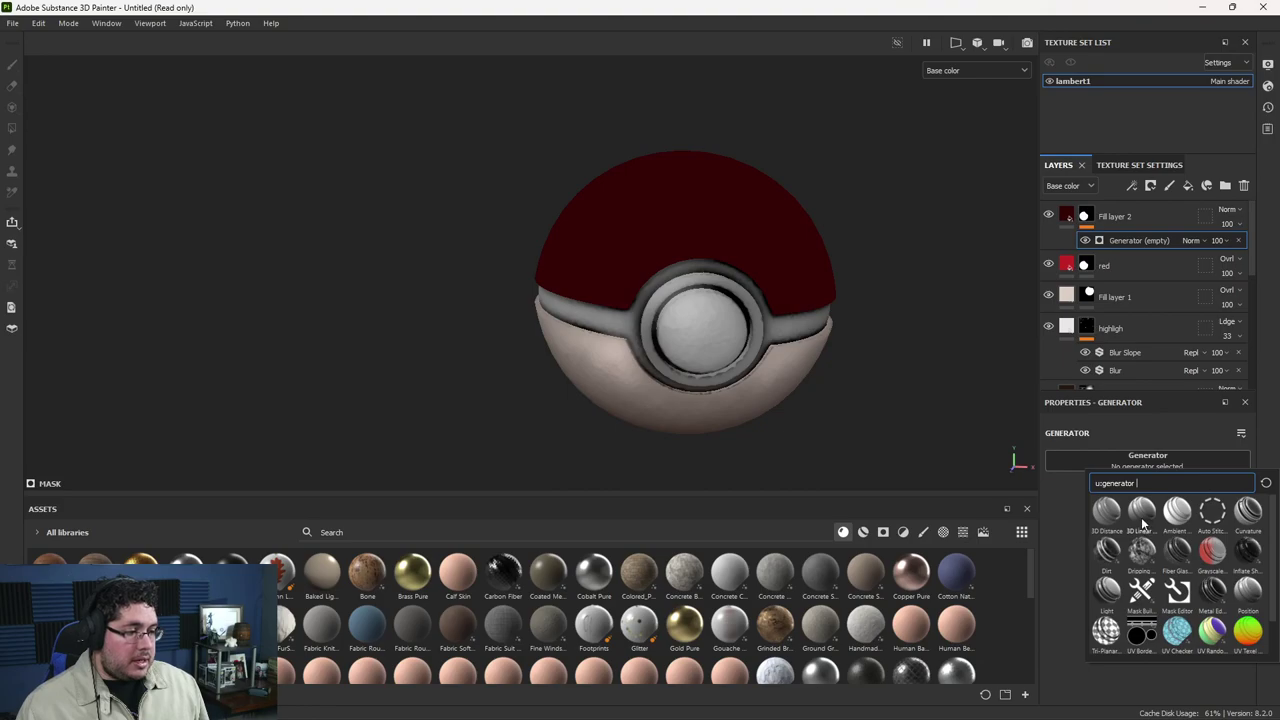
pyautogui.click(1141, 515)
pyautogui.click(1171, 515)
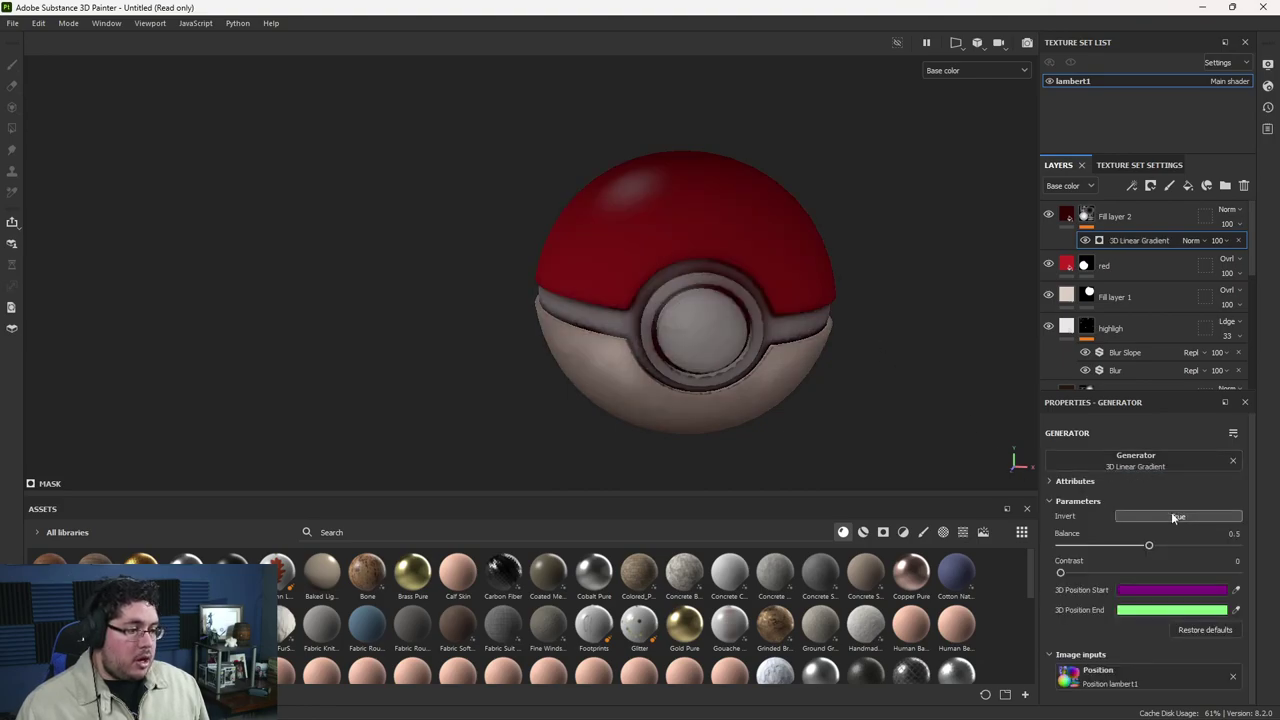
pyautogui.click(1196, 240)
pyautogui.click(1211, 300)
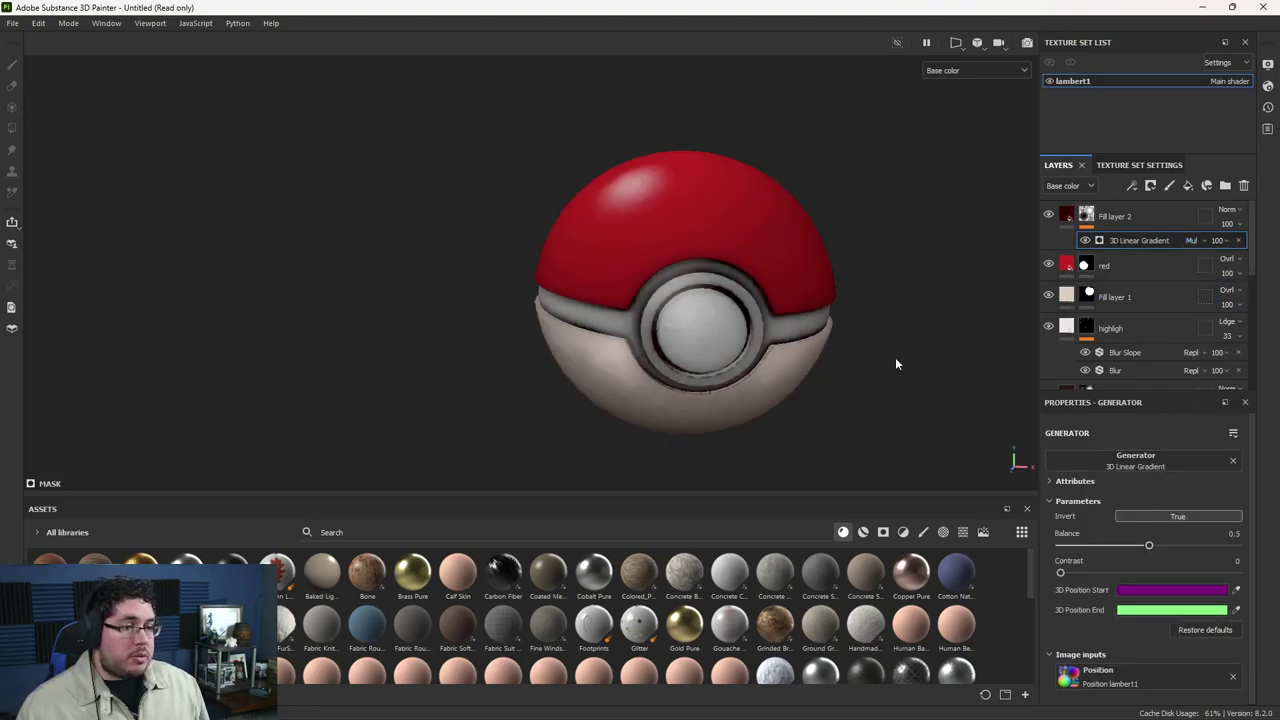
# Step: Set the 3D Linear Gradient's balance to 0.21 so the dark red shades the lower part of the upper shell
pyautogui.keyDown('alt'); pyautogui.moveTo(893, 363); pyautogui.dragTo(726, 273); pyautogui.keyUp('alt')
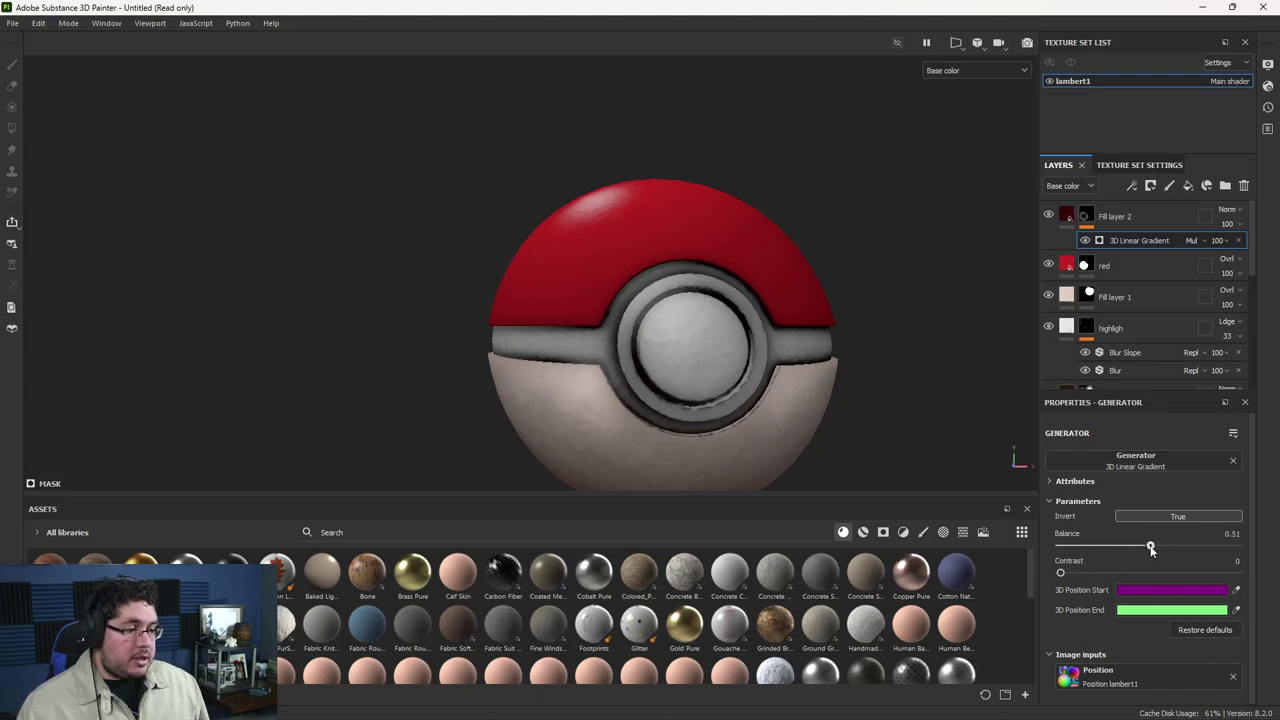
pyautogui.moveTo(1182, 546); pyautogui.dragTo(1107, 543)
pyautogui.keyDown('alt'); pyautogui.moveTo(908, 400); pyautogui.dragTo(862, 381); pyautogui.keyUp('alt')
pyautogui.keyDown('alt'); pyautogui.moveTo(862, 381); pyautogui.dragTo(748, 337, button='right'); pyautogui.keyUp('alt')
pyautogui.keyDown('alt'); pyautogui.moveTo(846, 372); pyautogui.dragTo(789, 348); pyautogui.keyUp('alt')
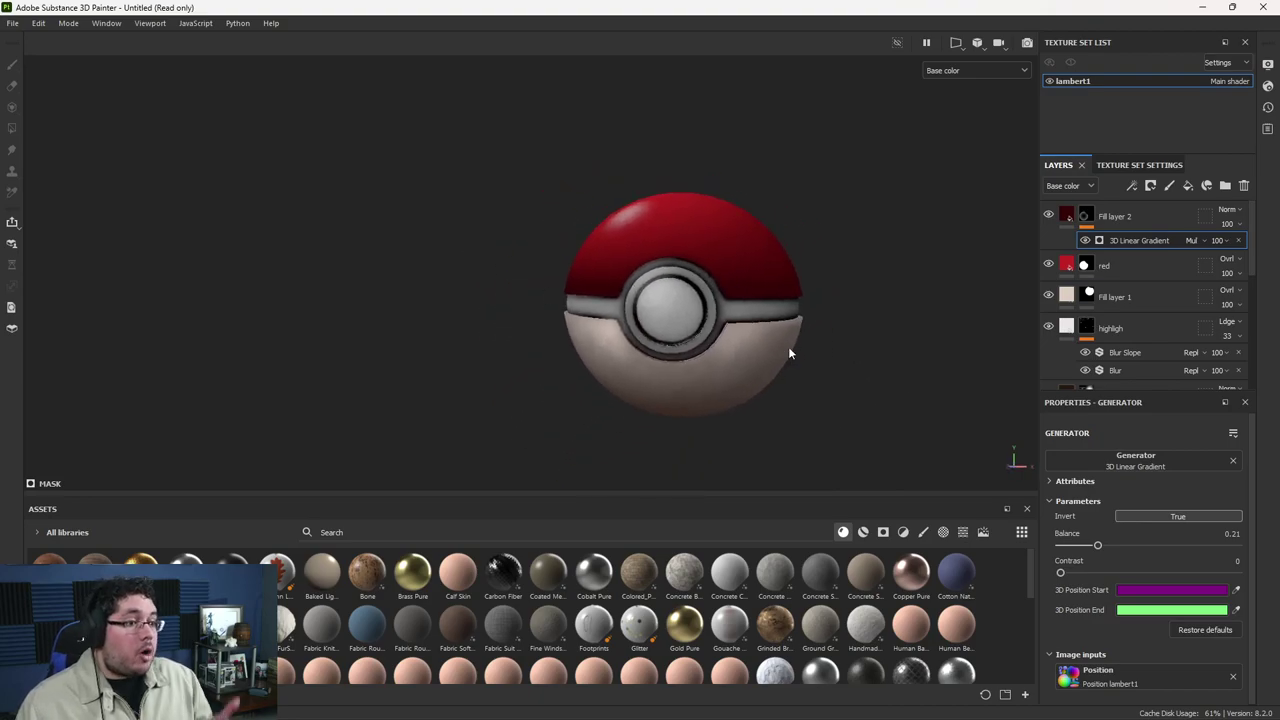
pyautogui.keyDown('alt'); pyautogui.moveTo(788, 352); pyautogui.dragTo(912, 383, button='right'); pyautogui.keyUp('alt')
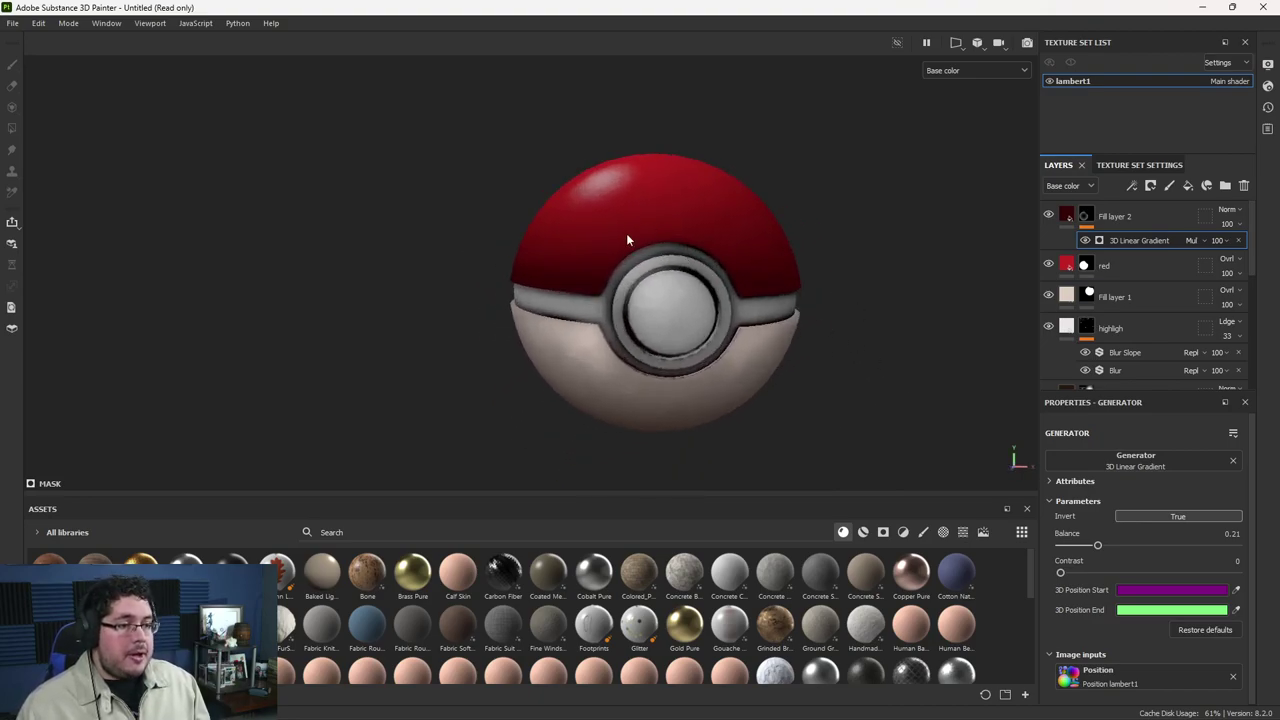
# Step: Add a Blur Slope filter to Fill layer 2's mask
pyautogui.rightClick(1085, 215)
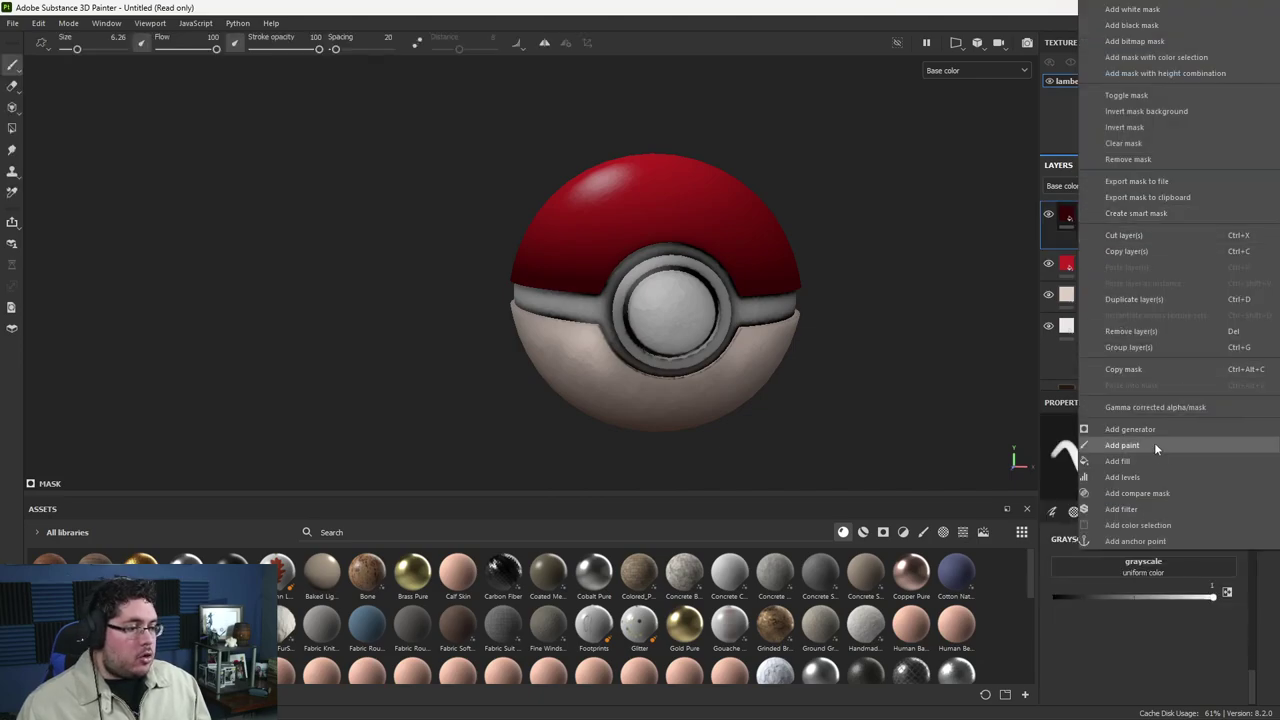
pyautogui.click(1134, 506)
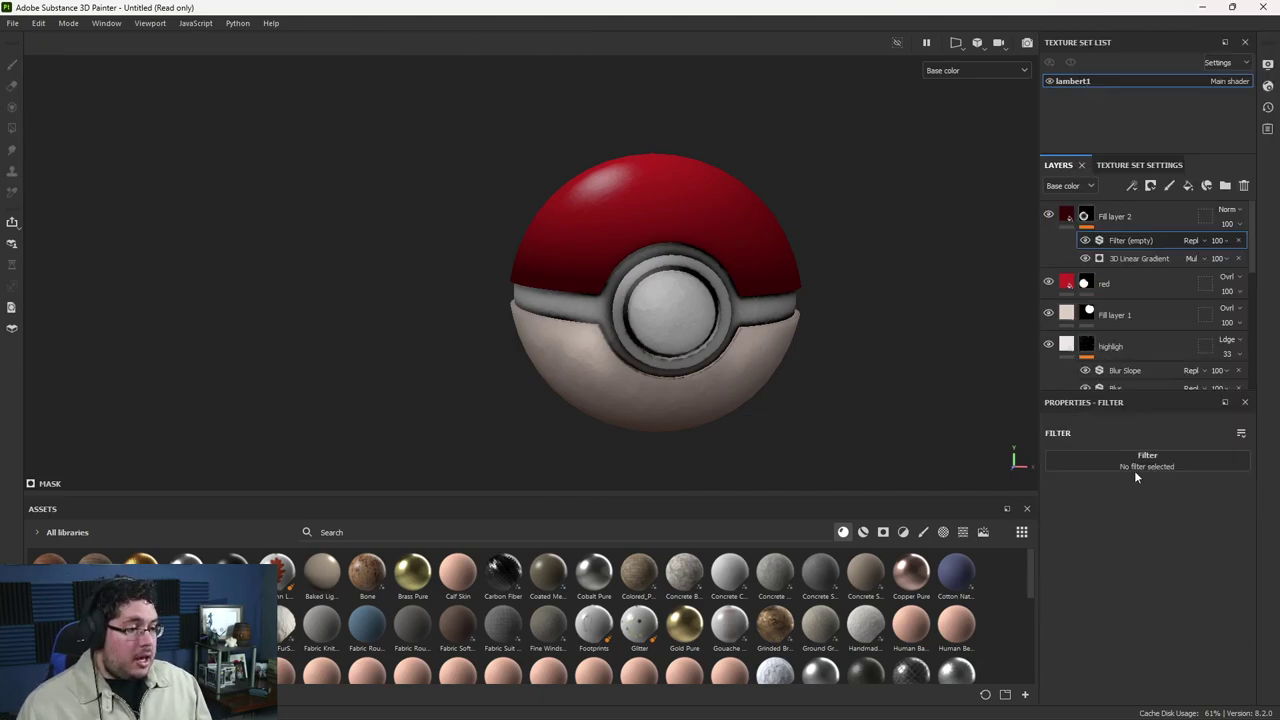
pyautogui.click(1136, 466)
pyautogui.click(1107, 547)
pyautogui.scroll(4, 768, 249)
pyautogui.keyDown('alt'); pyautogui.moveTo(768, 249); pyautogui.dragTo(794, 272); pyautogui.keyUp('alt')
pyautogui.keyDown('alt'); pyautogui.moveTo(770, 326); pyautogui.dragTo(732, 313); pyautogui.keyUp('alt')
# Step: Set the Blur Slope filter's intensity to 0.902 and its intensity divider to 10
pyautogui.moveTo(1078, 544); pyautogui.dragTo(1158, 547)
pyautogui.click(1140, 564)
pyautogui.click(1134, 592)
pyautogui.moveTo(1143, 545); pyautogui.dragTo(1229, 547)
pyautogui.scroll(-3, 796, 358)
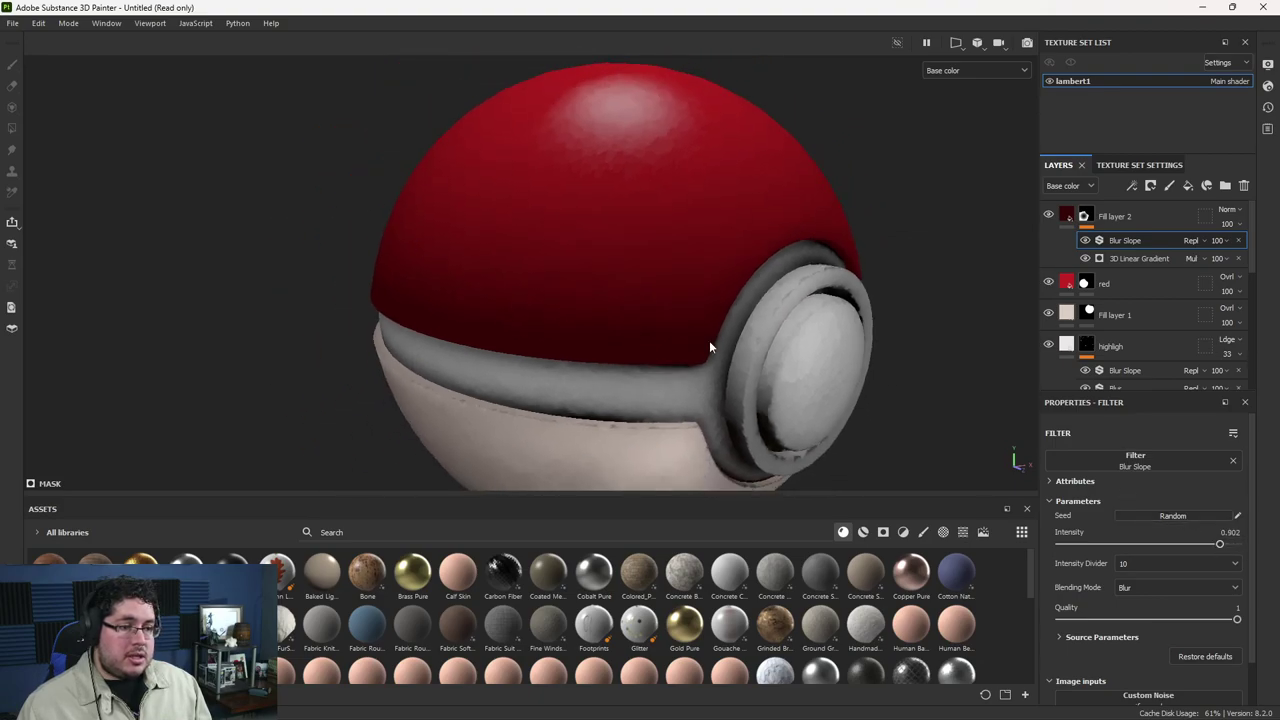
pyautogui.keyDown('alt'); pyautogui.moveTo(675, 334); pyautogui.dragTo(311, 215); pyautogui.keyUp('alt')
pyautogui.keyDown('alt'); pyautogui.moveTo(311, 215); pyautogui.dragTo(436, 202, button='right'); pyautogui.keyUp('alt')
pyautogui.keyDown('alt'); pyautogui.moveTo(436, 201); pyautogui.dragTo(977, 307); pyautogui.keyUp('alt')
# Step: Set Fill layer 2's blending mode to Overlay
pyautogui.click(1227, 209)
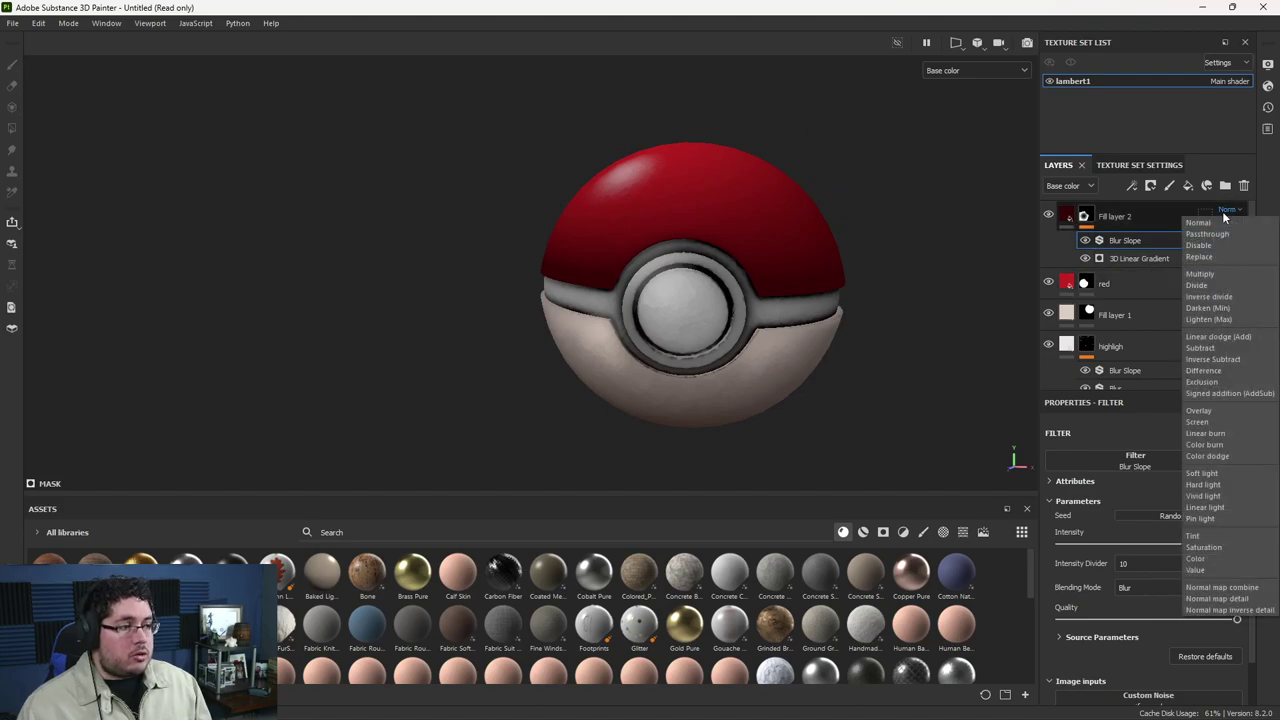
pyautogui.click(1235, 409)
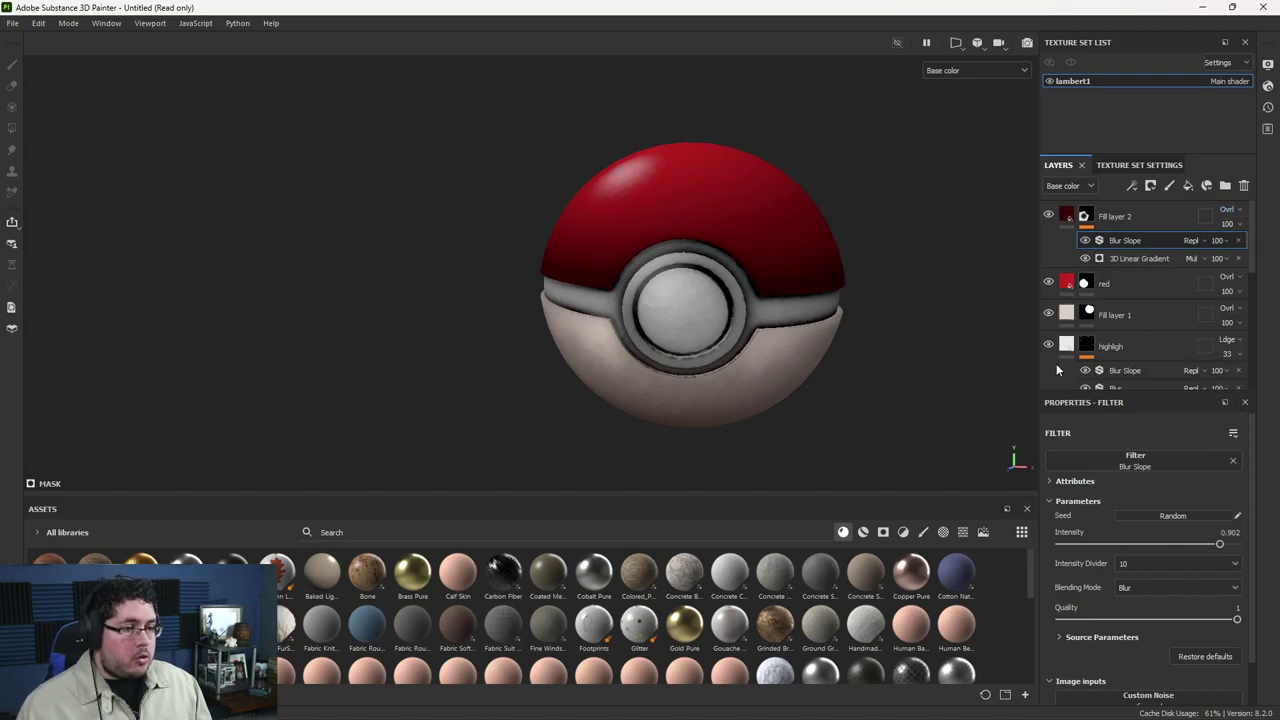
pyautogui.click(1226, 210)
pyautogui.click(1224, 210)
pyautogui.click(1225, 224)
pyautogui.moveTo(1268, 247)
pyautogui.mouseDown()
pyautogui.moveTo(1223, 249)
pyautogui.moveTo(1271, 252)
pyautogui.mouseUp()
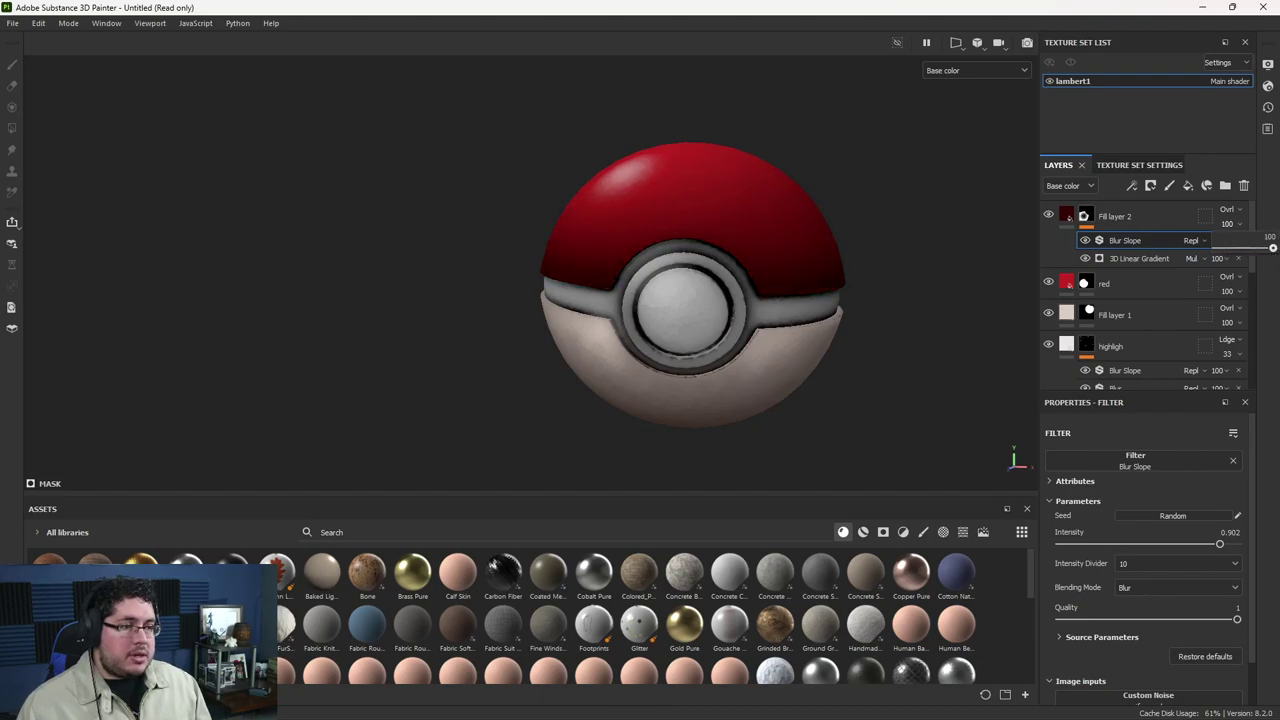
# Step: Set the balance of Fill layer 2's 3D Linear Gradient to 0.25 and its contrast to 0.29
pyautogui.click(1158, 258)
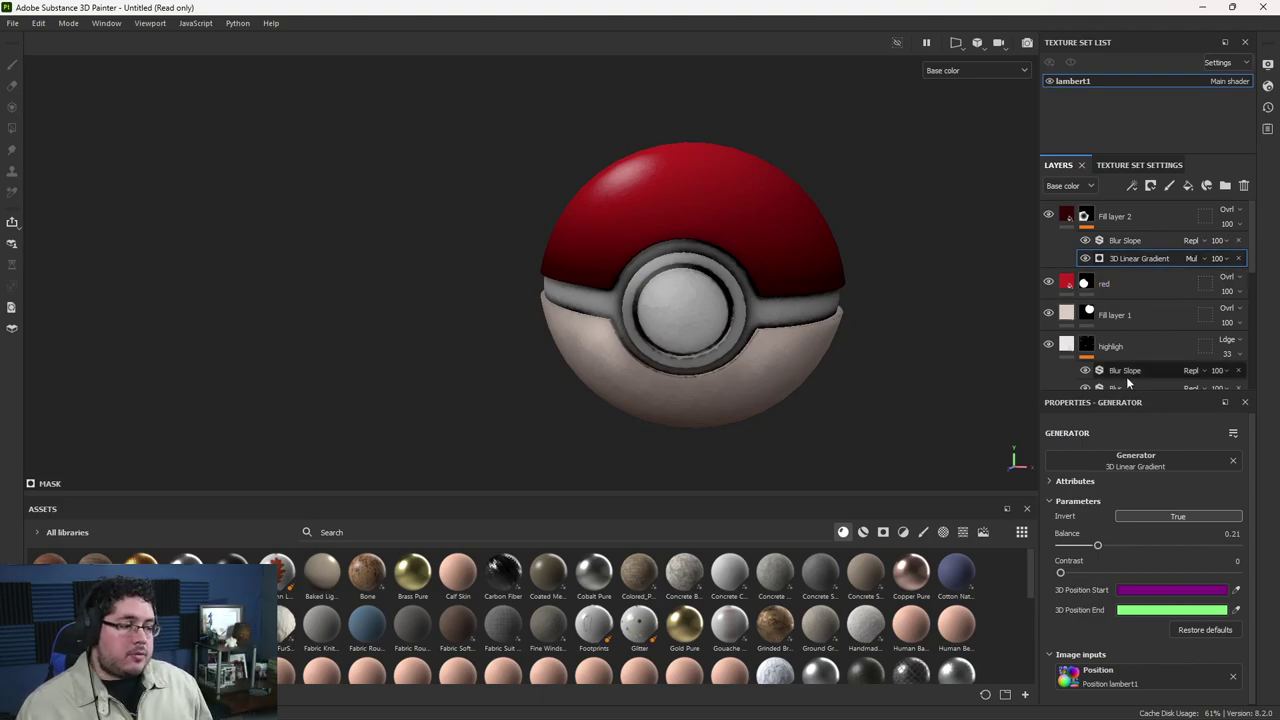
pyautogui.moveTo(1090, 546)
pyautogui.mouseDown()
pyautogui.moveTo(1104, 545)
pyautogui.moveTo(1093, 546)
pyautogui.moveTo(1110, 574)
pyautogui.moveTo(1097, 547)
pyautogui.moveTo(1077, 547)
pyautogui.moveTo(1125, 547)
pyautogui.moveTo(1104, 548)
pyautogui.mouseUp()
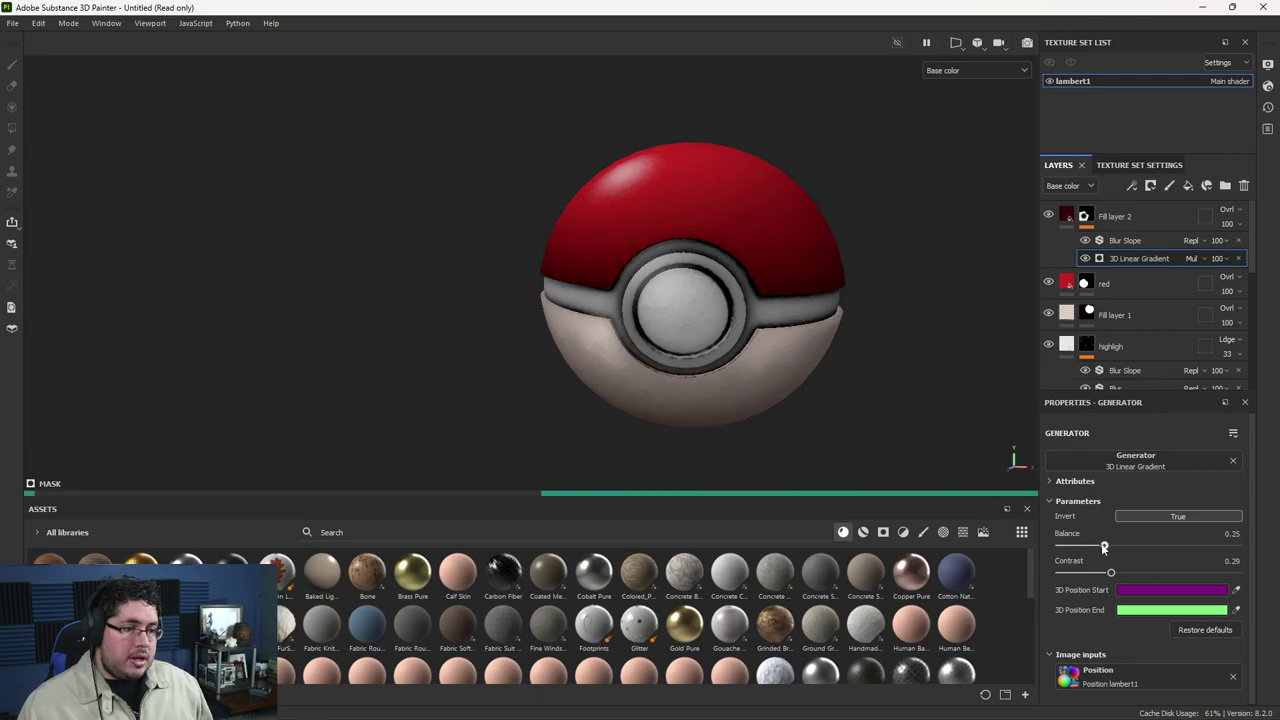
pyautogui.keyDown('alt'); pyautogui.moveTo(862, 388); pyautogui.dragTo(965, 360); pyautogui.keyUp('alt')
pyautogui.scroll(-2, 694, 286)
pyautogui.keyDown('alt'); pyautogui.moveTo(694, 286); pyautogui.dragTo(765, 325); pyautogui.keyUp('alt')
pyautogui.scroll(2, 765, 325)
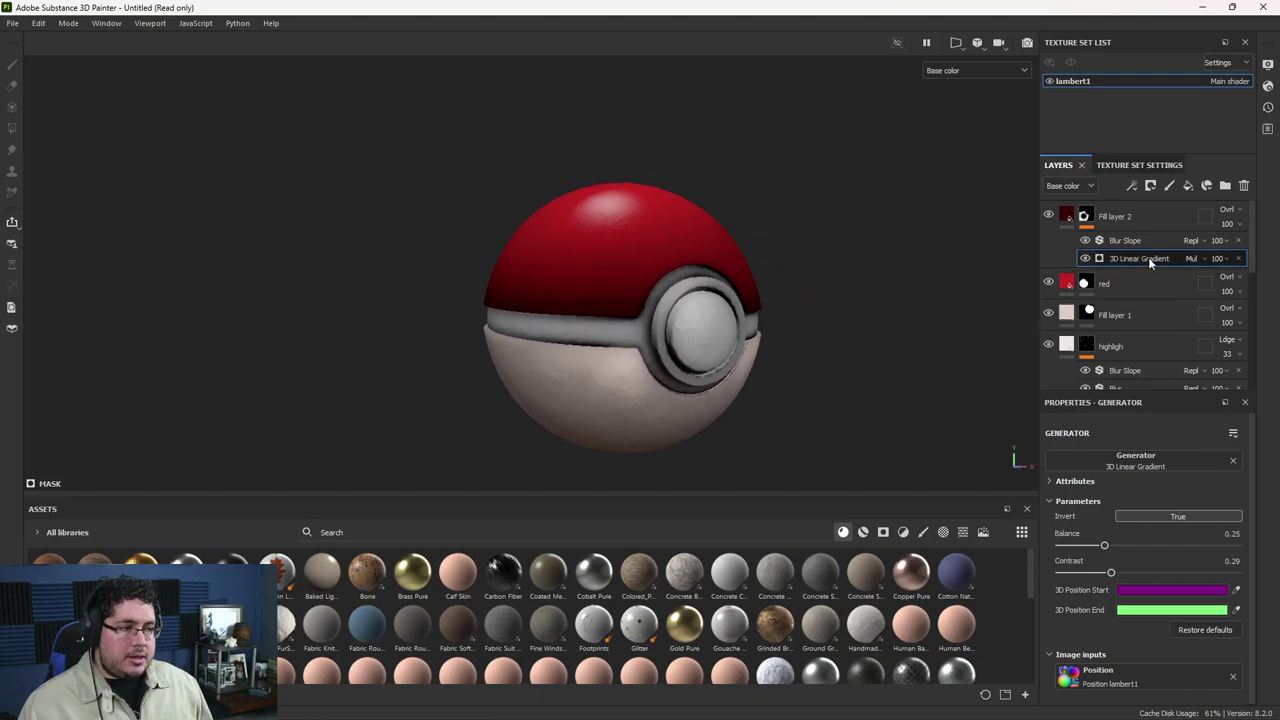
# Step: Lower Fill layer 2's opacity to 79
pyautogui.click(1225, 225)
pyautogui.moveTo(1260, 249)
pyautogui.mouseDown()
pyautogui.moveTo(1249, 249)
pyautogui.moveTo(1261, 253)
pyautogui.mouseUp()
pyautogui.keyDown('alt'); pyautogui.moveTo(840, 290); pyautogui.dragTo(770, 305); pyautogui.keyUp('alt')
# Step: Change Fill layer 1's base color to a less saturated, slightly darker off-white, D3C9C3
pyautogui.click(1140, 318)
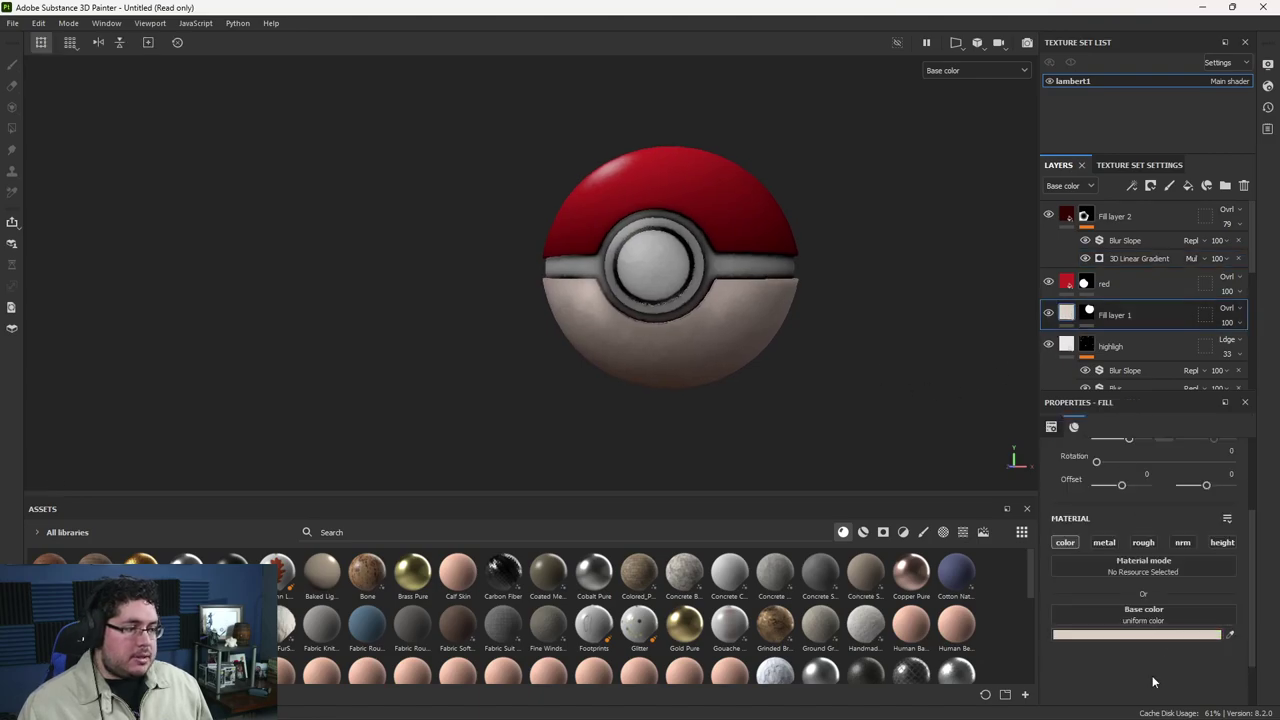
pyautogui.click(1130, 634)
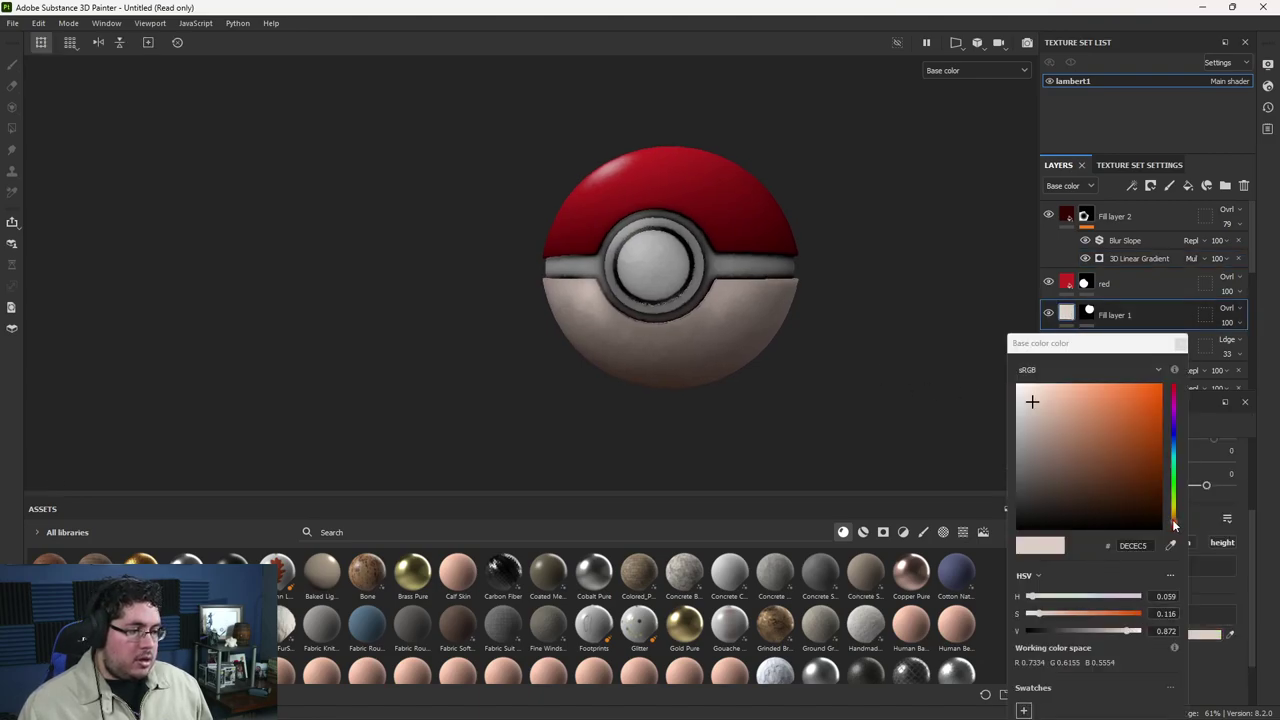
pyautogui.moveTo(1032, 403); pyautogui.dragTo(1023, 410)
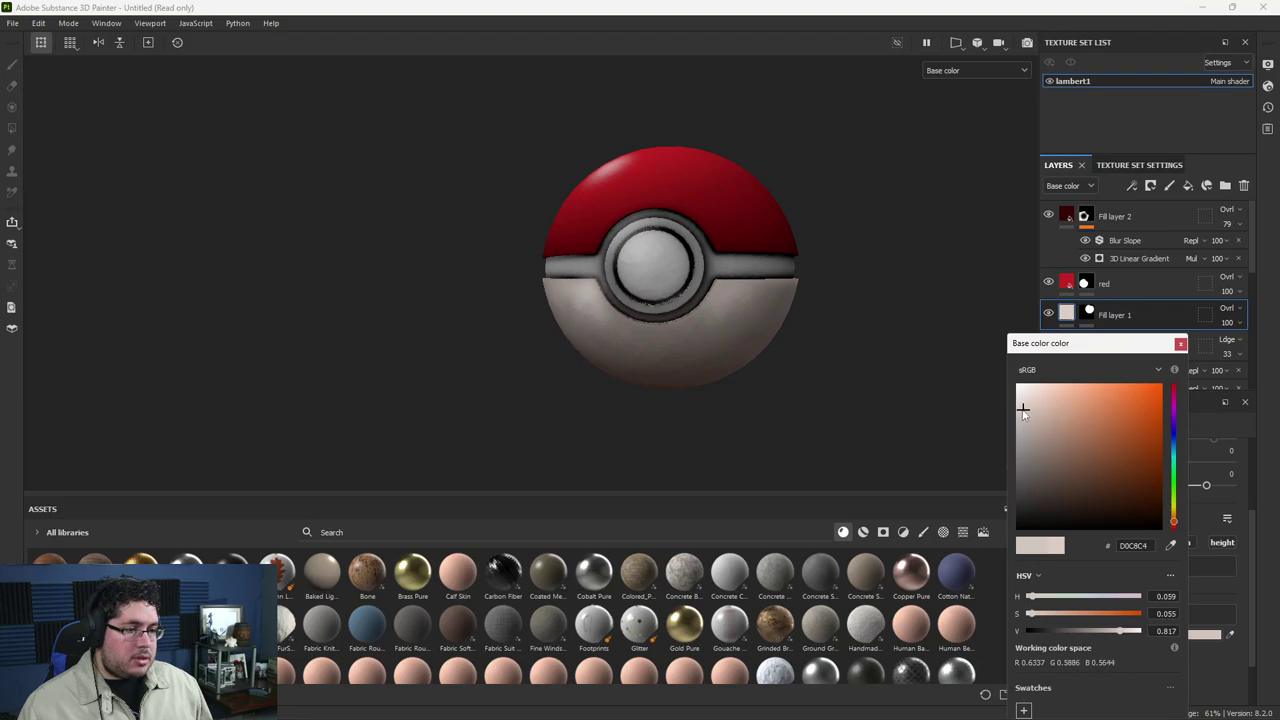
# Step: Inspect the ball's colors from several angles in both the lit material view and the base color view
pyautogui.keyDown('alt'); pyautogui.moveTo(830, 350); pyautogui.dragTo(874, 354); pyautogui.keyUp('alt')
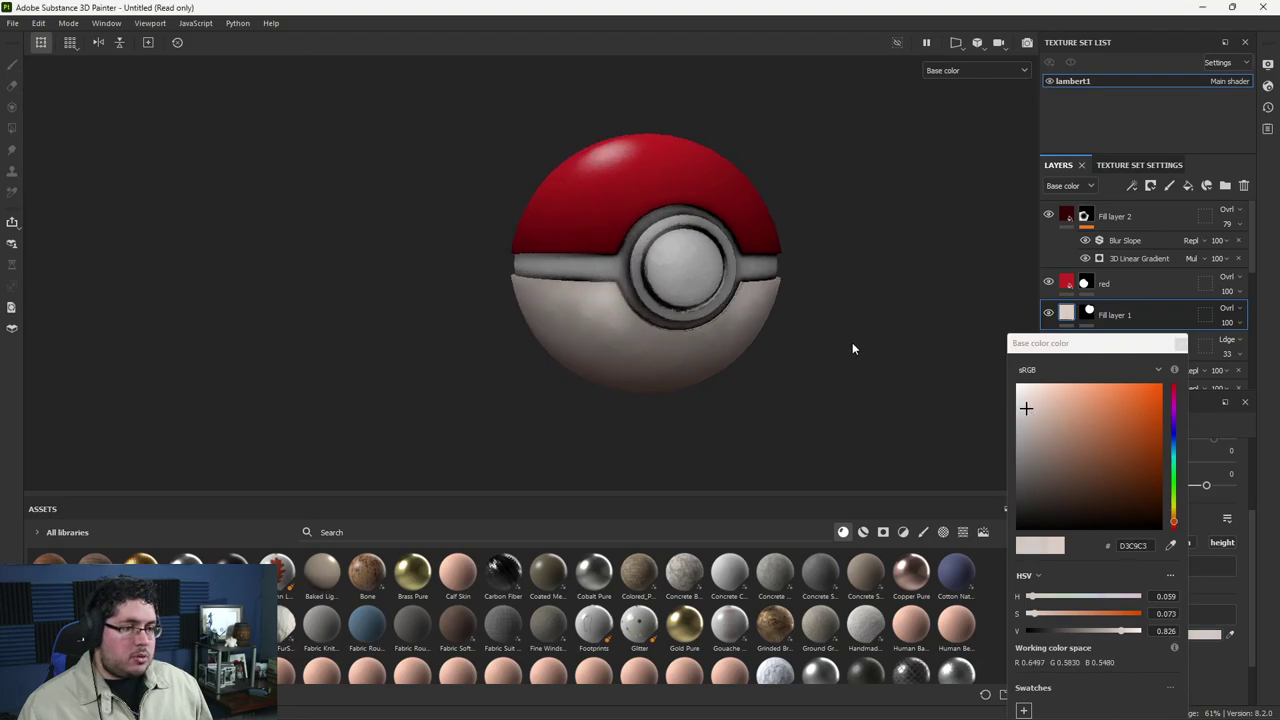
pyautogui.scroll(2, 855, 406)
pyautogui.keyDown('alt'); pyautogui.moveTo(855, 406); pyautogui.dragTo(840, 337); pyautogui.keyUp('alt')
pyautogui.scroll(-2, 786, 378)
pyautogui.keyDown('alt'); pyautogui.moveTo(786, 383); pyautogui.dragTo(560, 390); pyautogui.keyUp('alt')
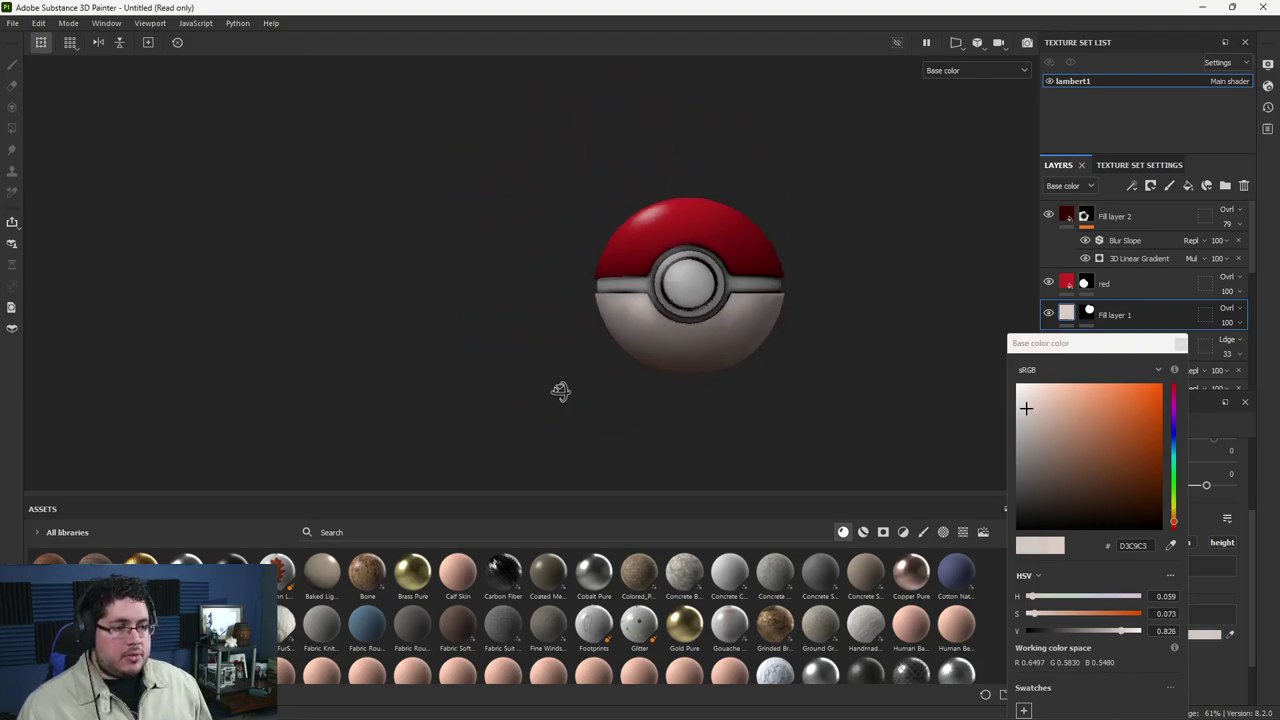
pyautogui.press('m')
pyautogui.keyDown('alt'); pyautogui.moveTo(863, 370); pyautogui.dragTo(783, 394); pyautogui.keyUp('alt')
pyautogui.press('c')
pyautogui.keyDown('alt'); pyautogui.moveTo(497, 369); pyautogui.dragTo(698, 318); pyautogui.keyUp('alt')
pyautogui.keyDown('alt'); pyautogui.moveTo(837, 388); pyautogui.dragTo(740, 335); pyautogui.keyUp('alt')
# Step: Add a fill layer above Fill layer 2 with only the color channel active and a pale yellow base color, F1DCA0
pyautogui.click(1162, 222)
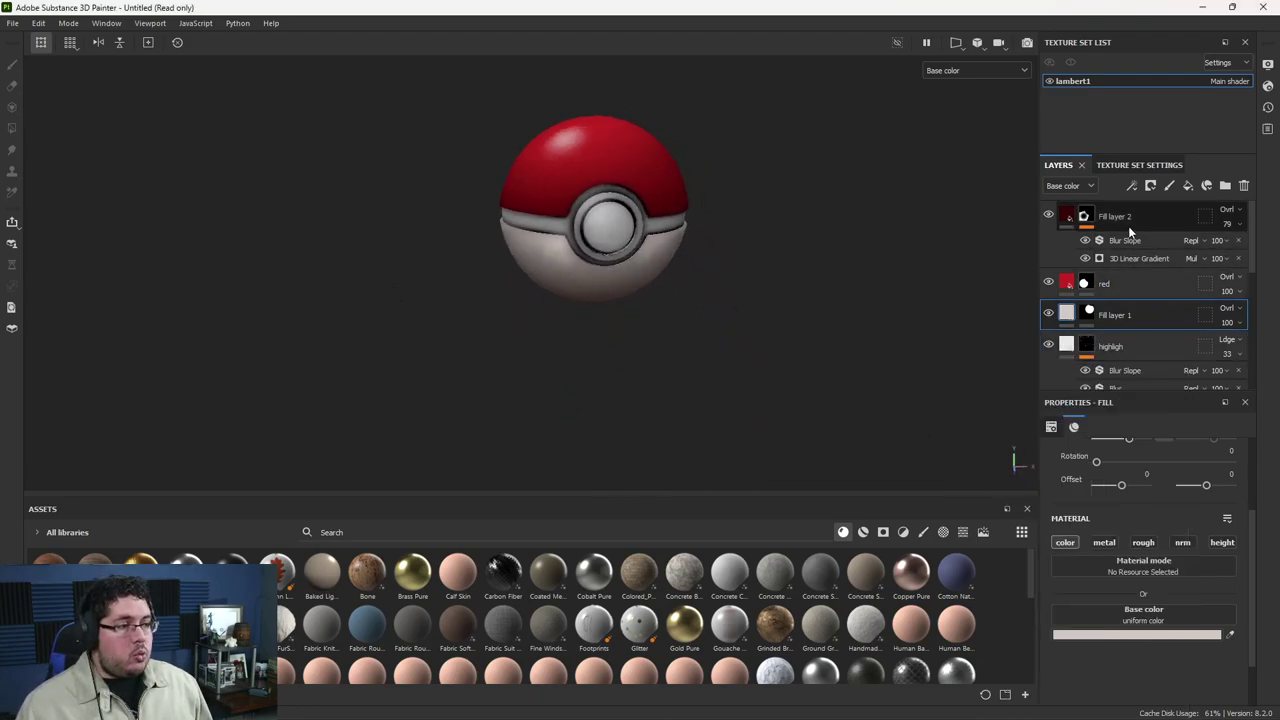
pyautogui.click(1188, 186)
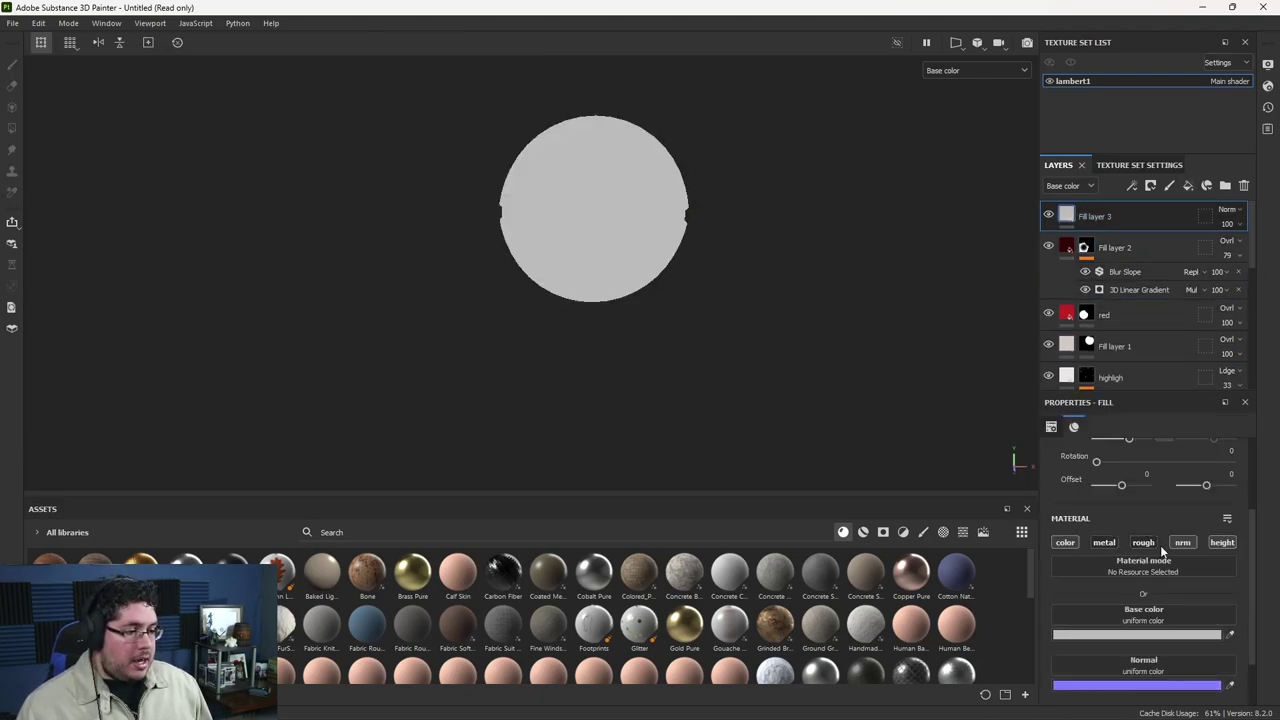
pyautogui.click(1165, 634)
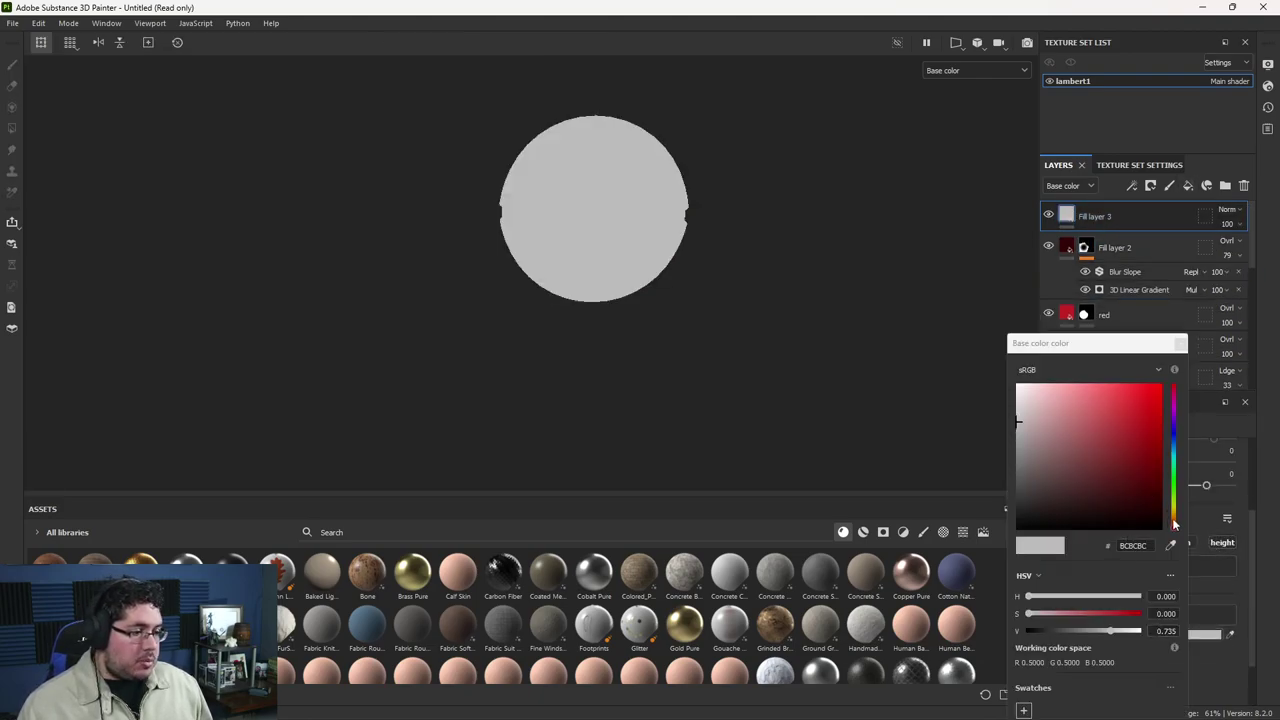
pyautogui.moveTo(1175, 524); pyautogui.dragTo(1174, 512)
pyautogui.moveTo(1080, 420); pyautogui.dragTo(1064, 391)
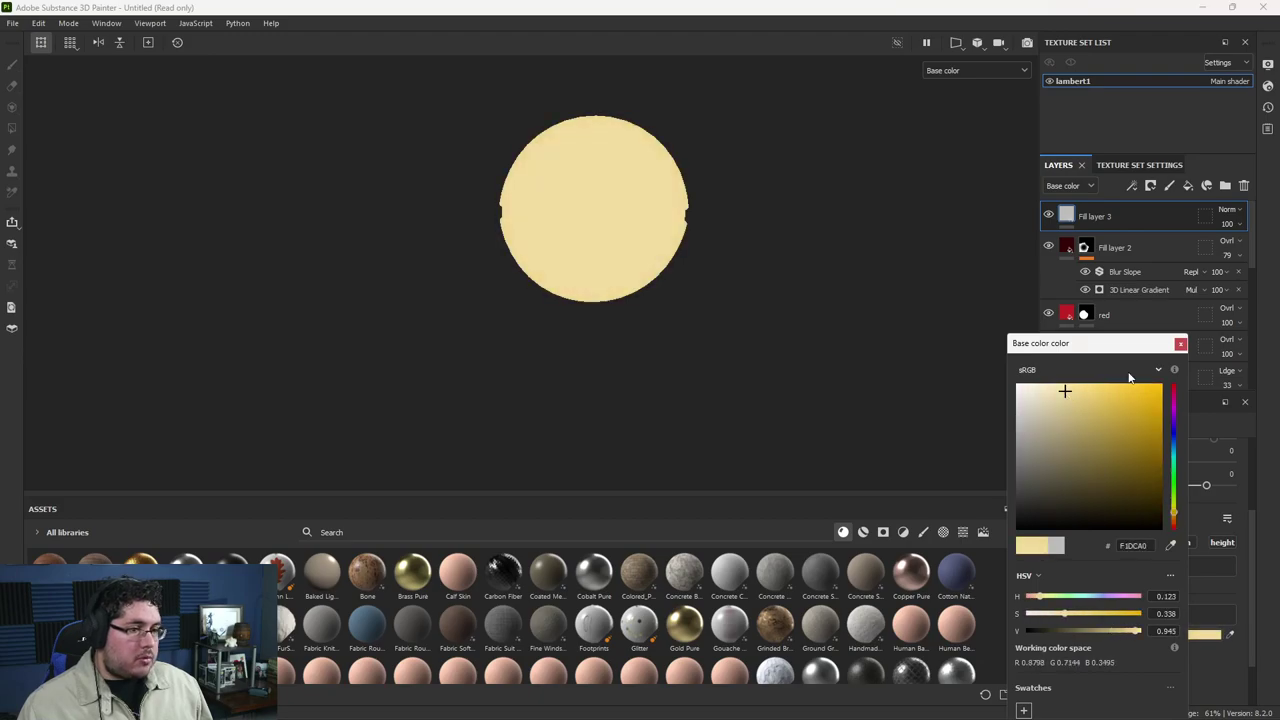
pyautogui.click(1181, 345)
# Step: Give Fill layer 3 a black mask and add a Light generator to it
pyautogui.rightClick(1092, 214)
pyautogui.click(1130, 26)
pyautogui.rightClick(1095, 212)
pyautogui.click(1140, 433)
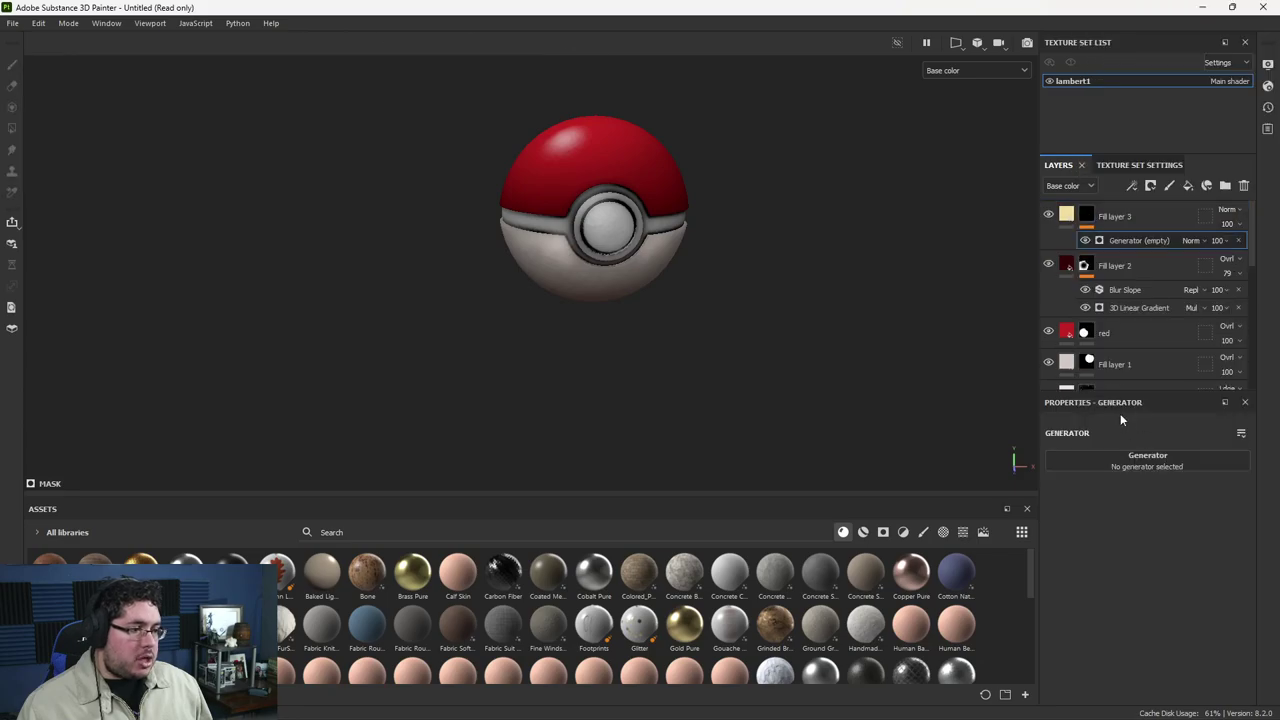
pyautogui.click(1140, 462)
pyautogui.click(1103, 576)
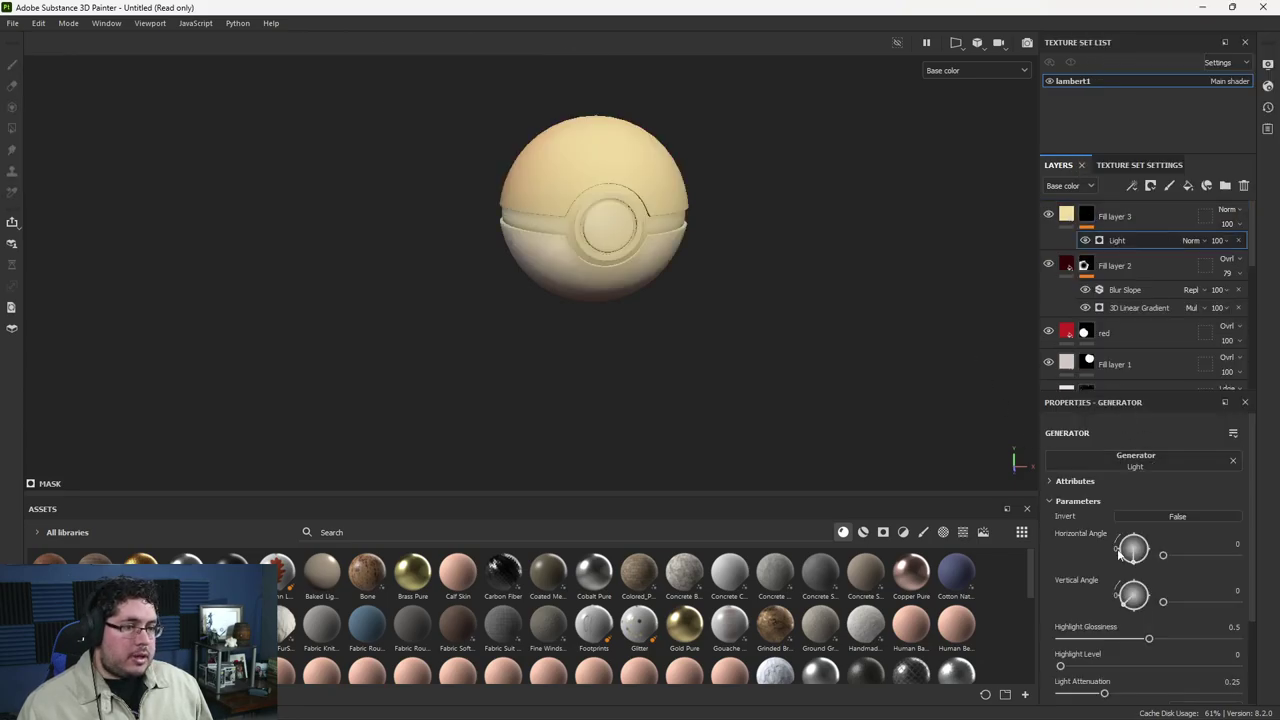
# Step: Set the Light generator's vertical angle to 268 so the pale yellow falls on the ball from above
pyautogui.moveTo(1125, 594); pyautogui.dragTo(1135, 617)
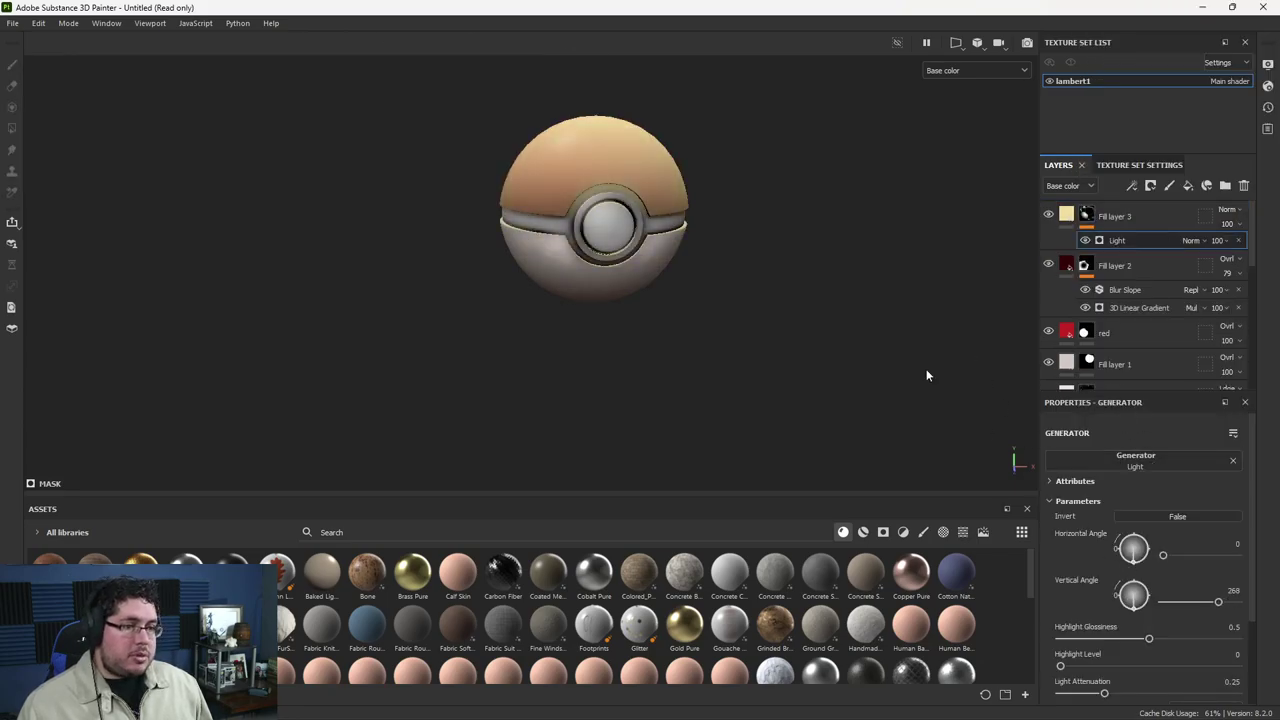
pyautogui.keyDown('alt'); pyautogui.moveTo(812, 256); pyautogui.dragTo(854, 300); pyautogui.keyUp('alt')
pyautogui.keyDown('alt'); pyautogui.moveTo(854, 300); pyautogui.dragTo(863, 304, button='right'); pyautogui.keyUp('alt')
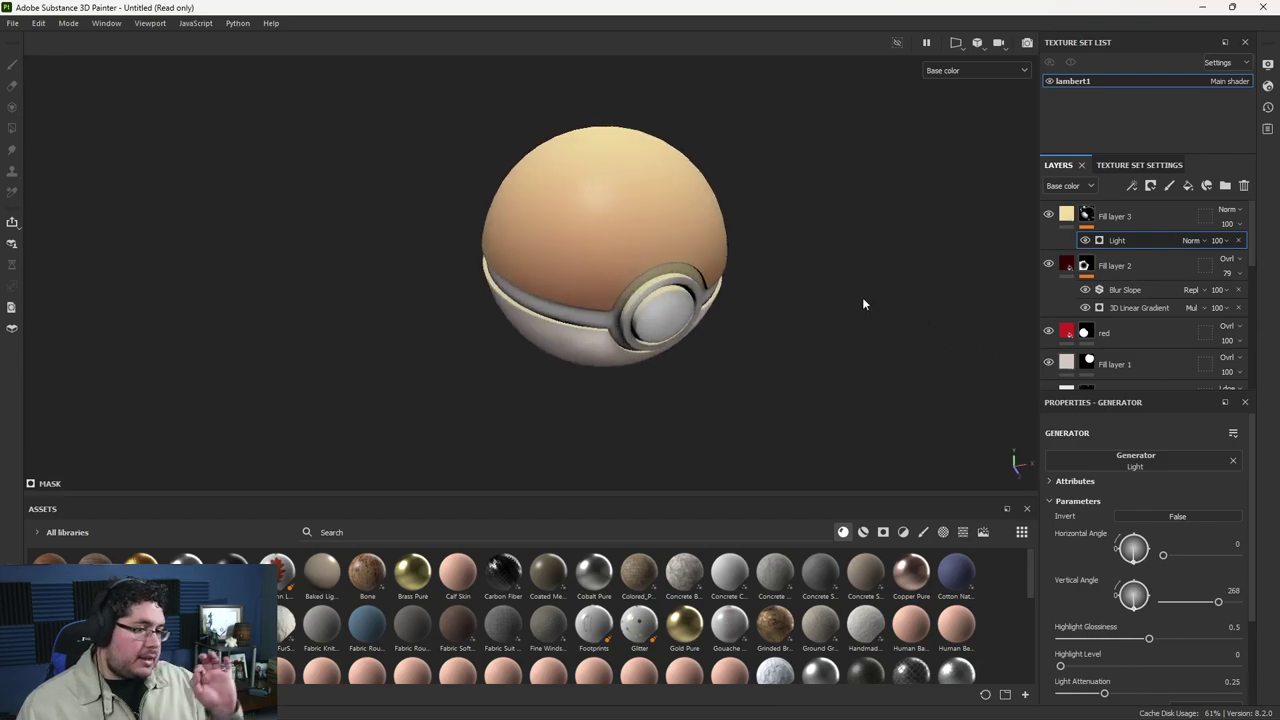
# Step: Add a Blur Slope filter to the mask of Fill layer 3, above its Light generator
pyautogui.rightClick(1094, 222)
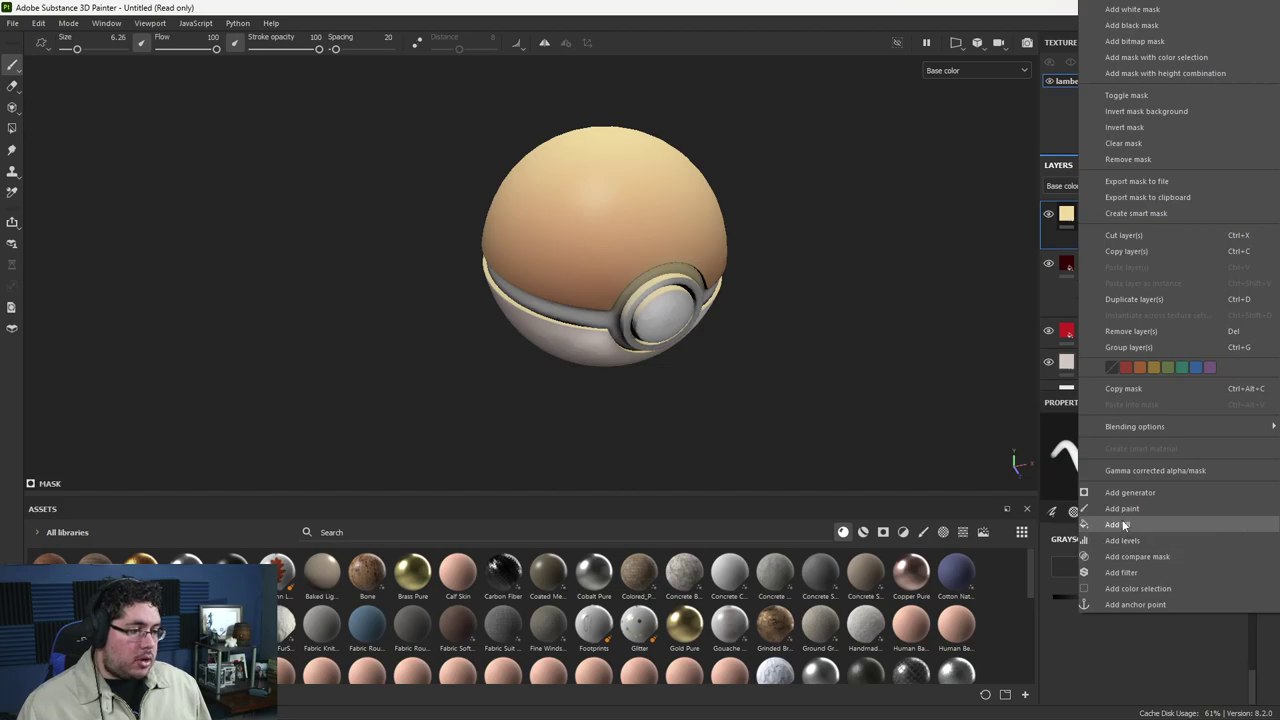
pyautogui.click(1124, 571)
pyautogui.click(1125, 464)
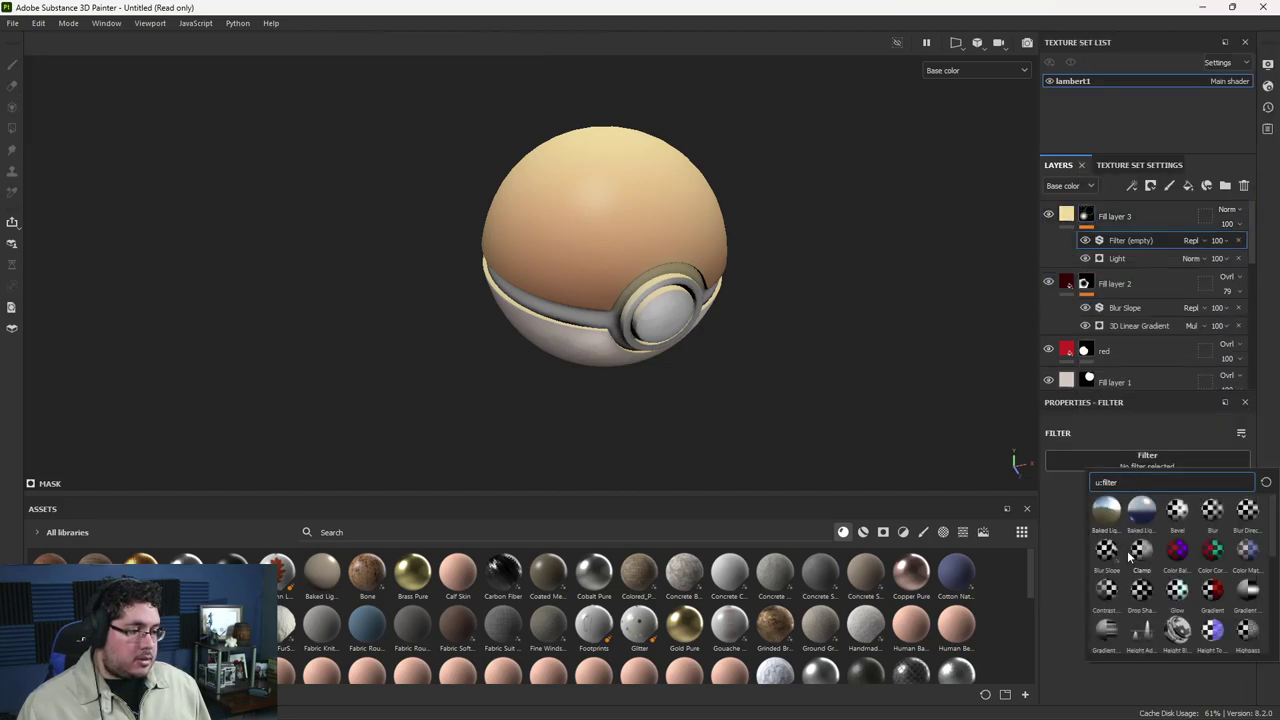
pyautogui.click(1114, 551)
pyautogui.keyDown('alt'); pyautogui.moveTo(806, 263); pyautogui.dragTo(811, 251); pyautogui.keyUp('alt')
pyautogui.keyDown('alt'); pyautogui.moveTo(811, 251); pyautogui.dragTo(940, 410, button='right'); pyautogui.keyUp('alt')
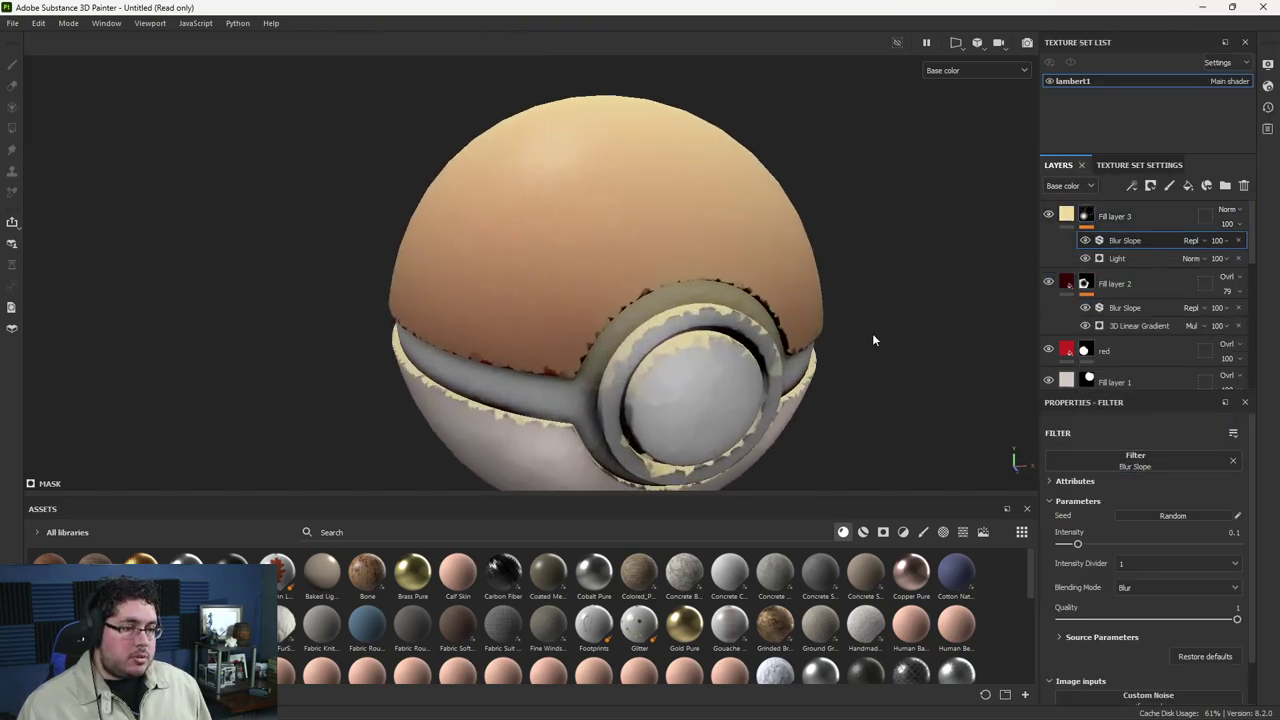
pyautogui.keyDown('alt'); pyautogui.moveTo(652, 334); pyautogui.dragTo(644, 252, button='middle'); pyautogui.keyUp('alt')
pyautogui.keyDown('alt'); pyautogui.moveTo(884, 271); pyautogui.dragTo(794, 217, button='right'); pyautogui.keyUp('alt')
pyautogui.keyDown('alt'); pyautogui.moveTo(794, 217); pyautogui.dragTo(838, 295, button='middle'); pyautogui.keyUp('alt')
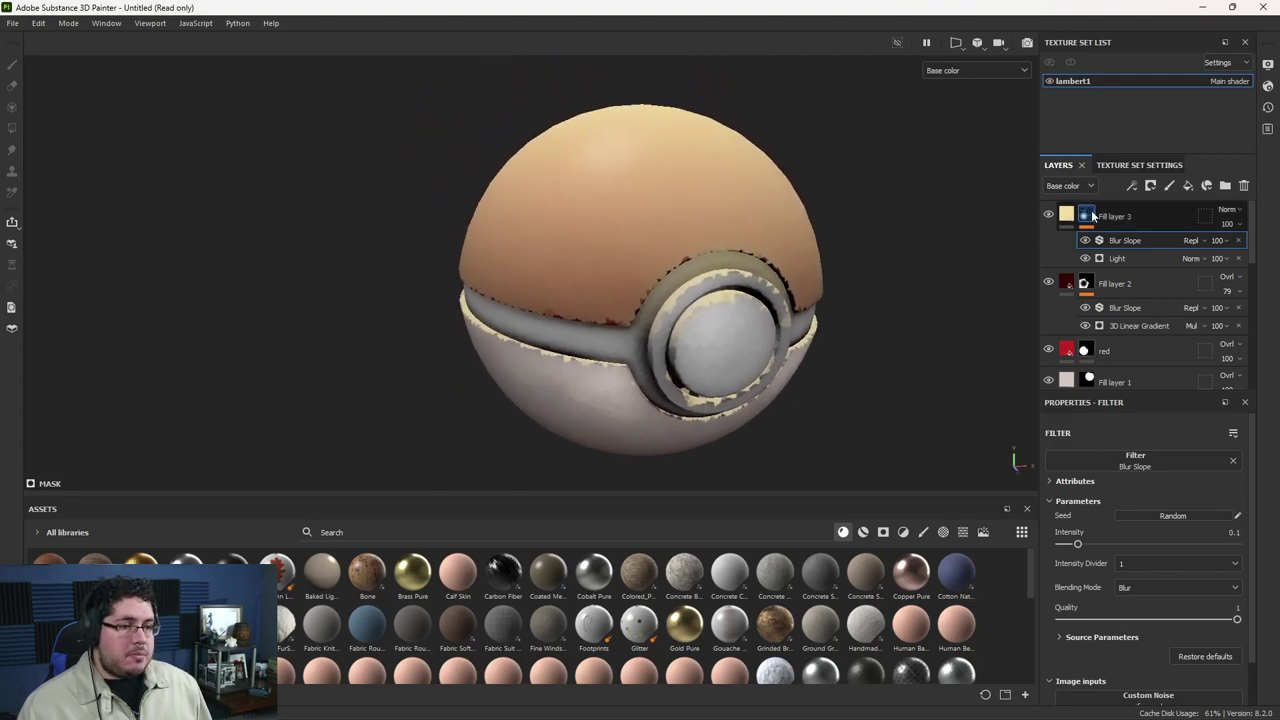
# Step: Set the Light generator's highlight glossiness to 0.51, highlight level to 0.06 and light attenuation to 0.59
pyautogui.click(1125, 258)
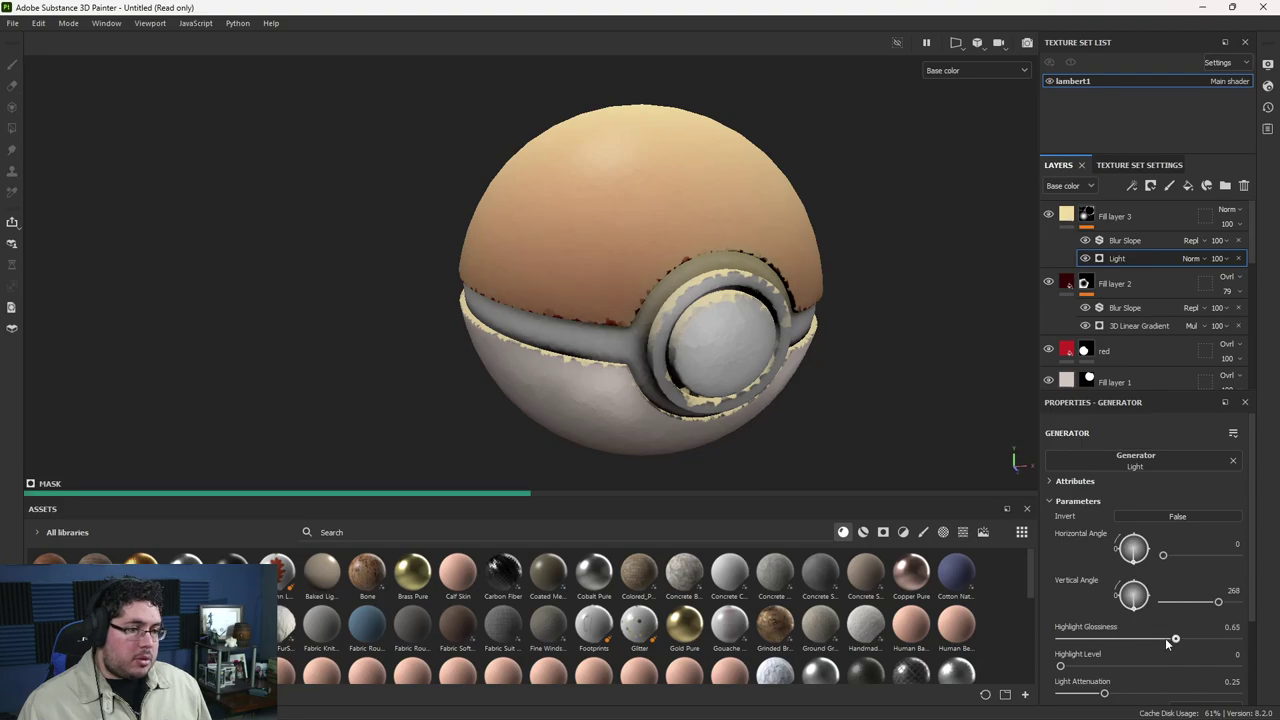
pyautogui.moveTo(1153, 638); pyautogui.dragTo(1150, 639)
pyautogui.moveTo(1062, 667)
pyautogui.mouseDown()
pyautogui.moveTo(1125, 668)
pyautogui.moveTo(1071, 667)
pyautogui.mouseUp()
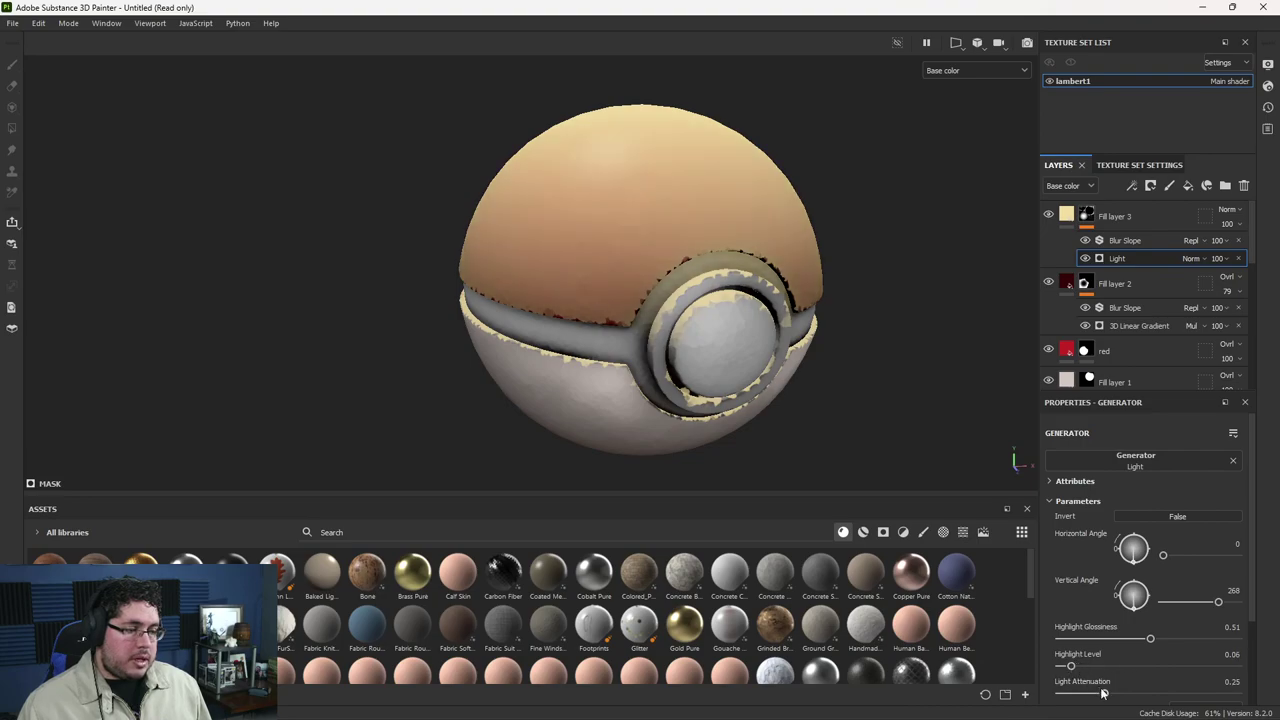
pyautogui.moveTo(1136, 693); pyautogui.dragTo(1165, 694)
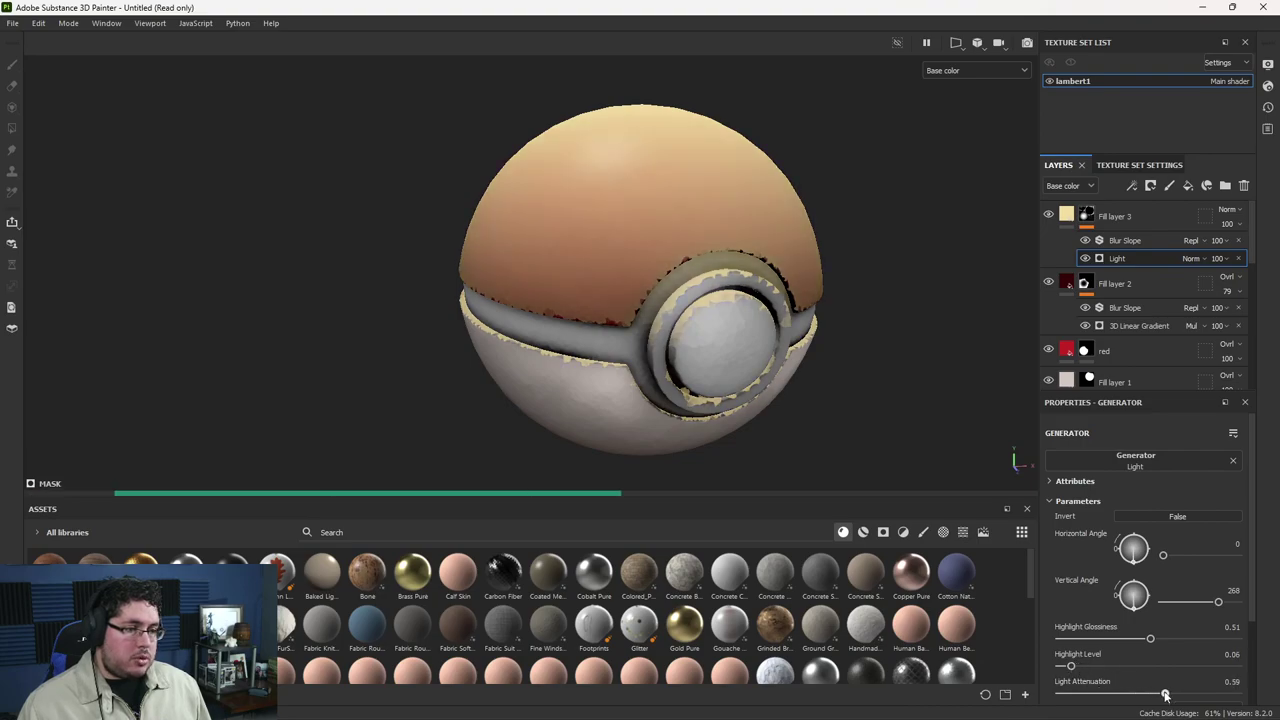
# Step: Try Linear dodge (Add) blending on Fill layer 3 with its opacity lowered to 30
pyautogui.click(1227, 209)
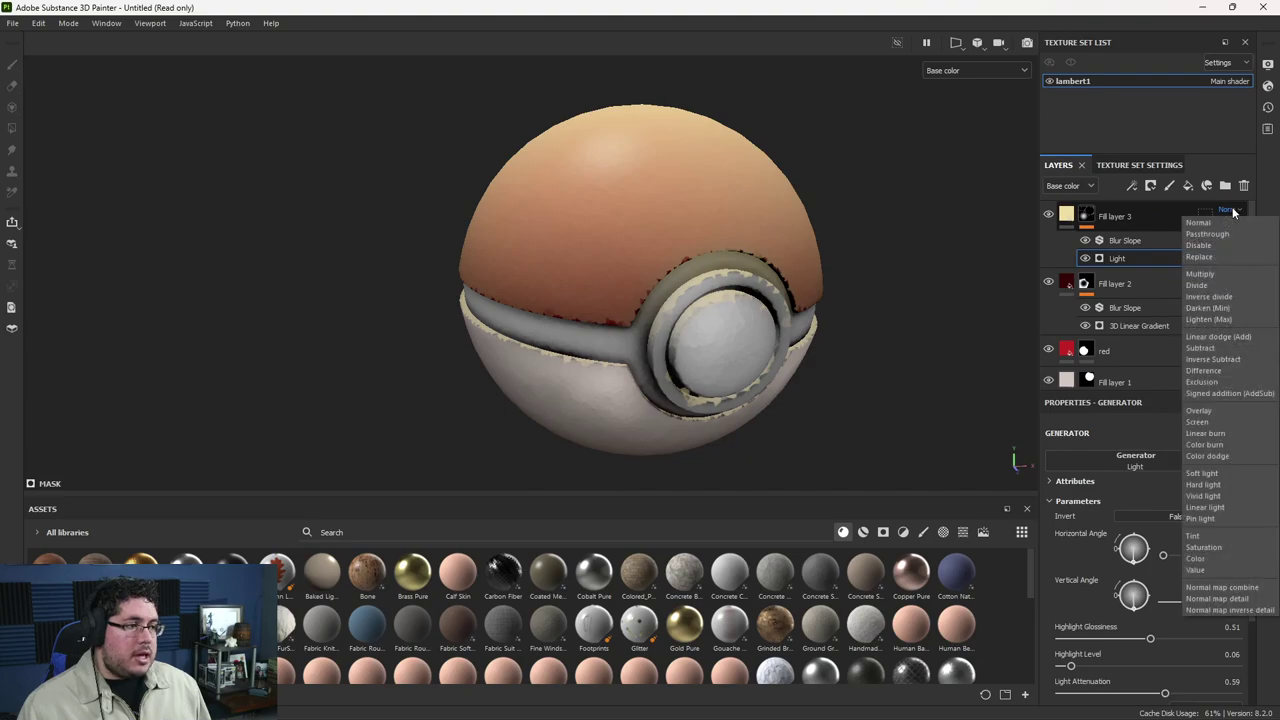
pyautogui.click(1224, 342)
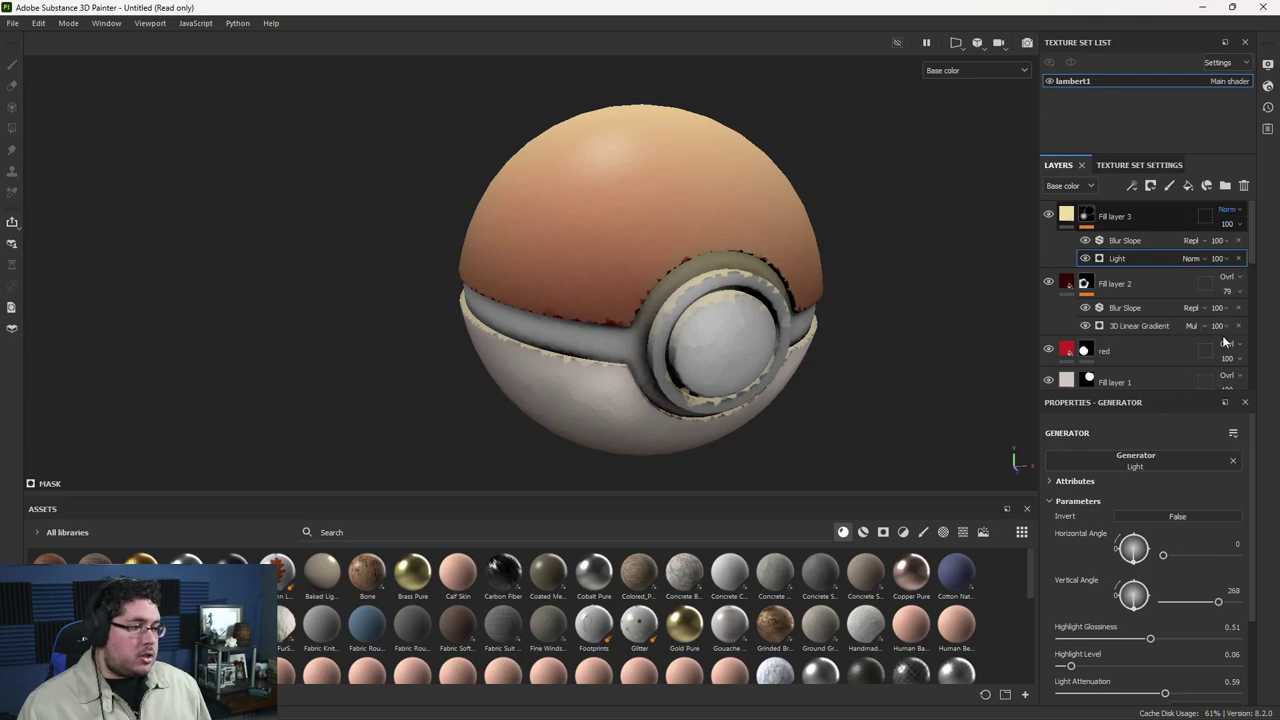
pyautogui.click(1228, 224)
pyautogui.moveTo(1250, 252)
pyautogui.mouseDown()
pyautogui.moveTo(1218, 248)
pyautogui.moveTo(1229, 248)
pyautogui.mouseUp()
# Step: Cycle through Fill layer 3's blending modes, settle on Signed addition (AddSub), and reduce the layer's opacity to 11
pyautogui.click(1228, 210)
pyautogui.click(1231, 210)
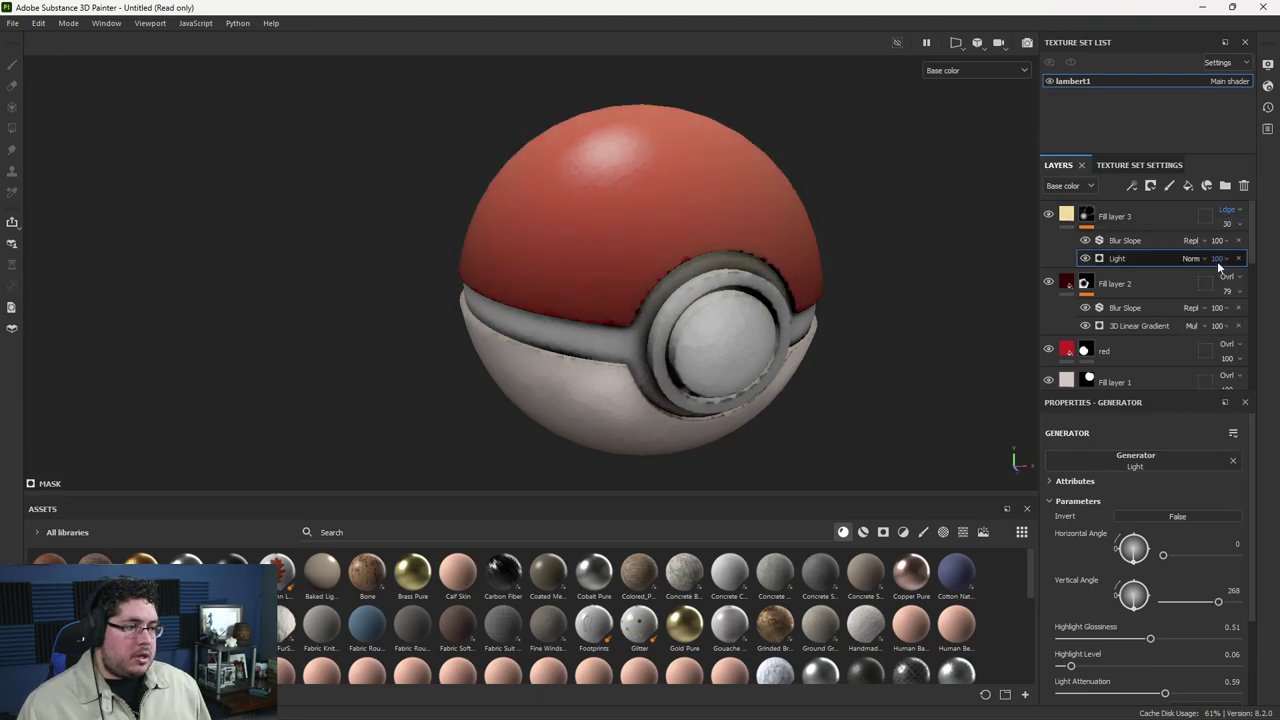
pyautogui.press('Down')
pyautogui.press('Down')
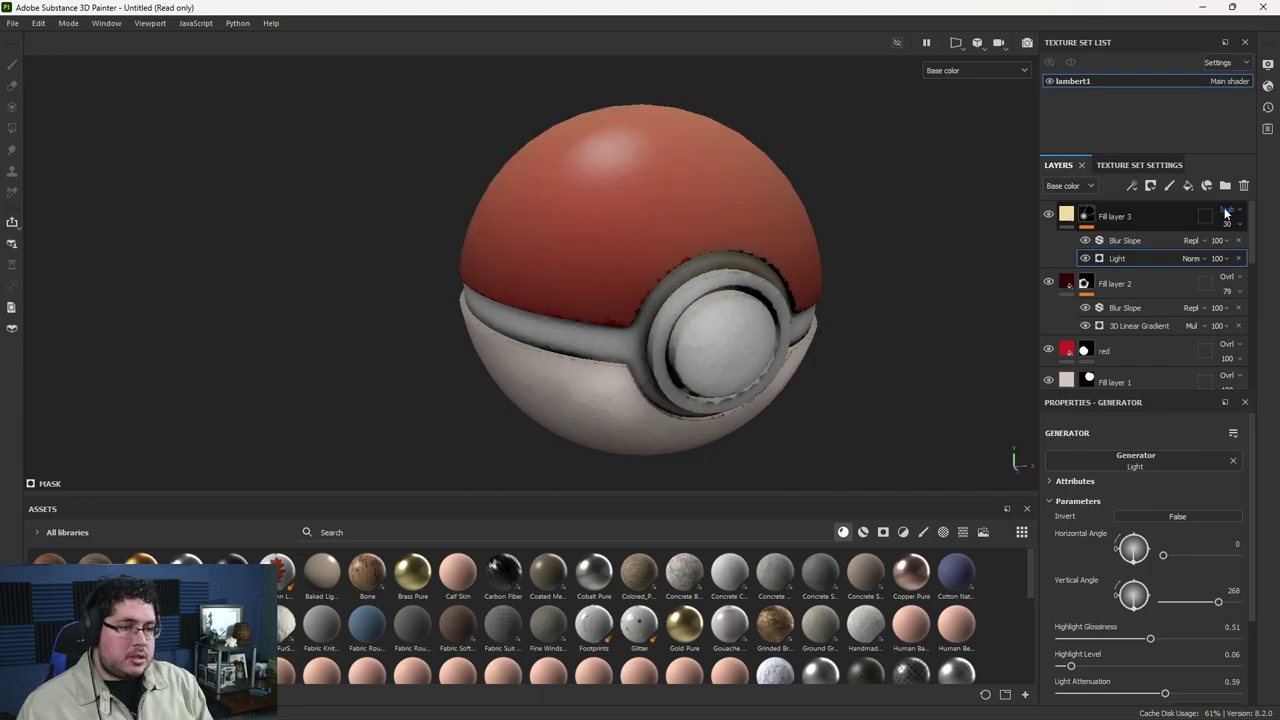
pyautogui.press('Down')
pyautogui.press('Down')
pyautogui.press('Down')
pyautogui.press('Up')
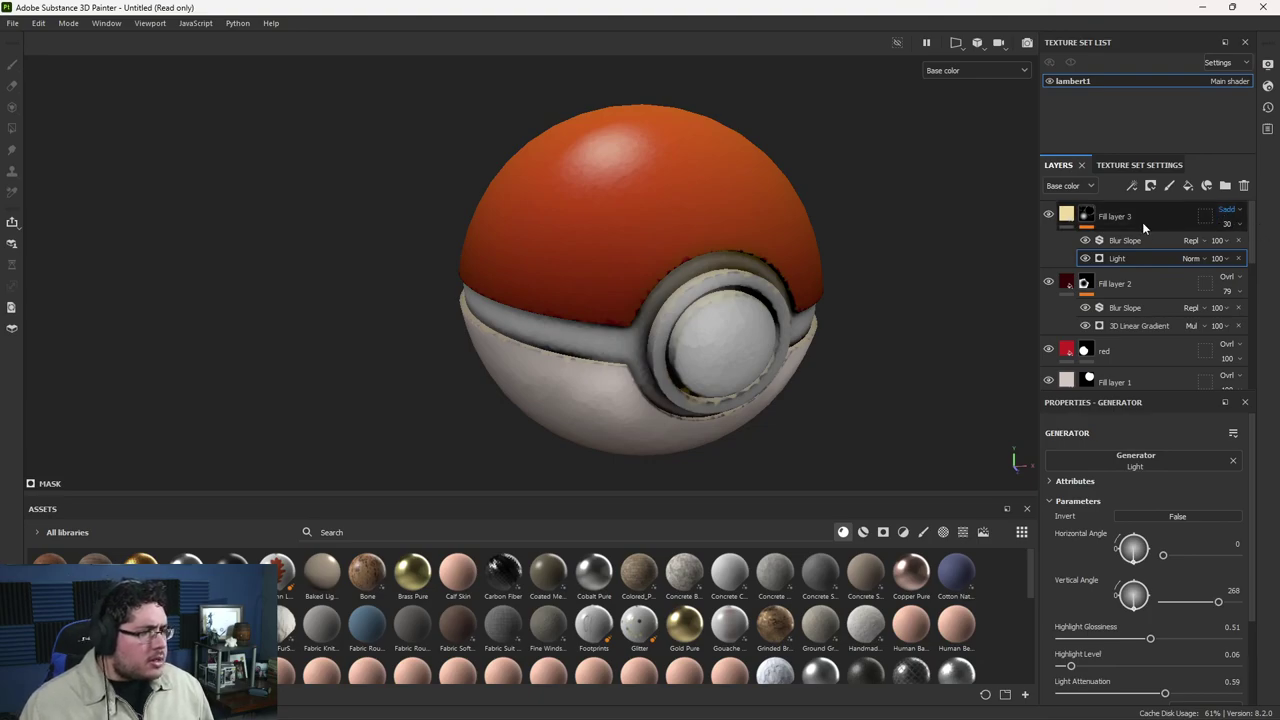
pyautogui.scroll(-1, 1169, 196)
pyautogui.scroll(1, 1169, 196)
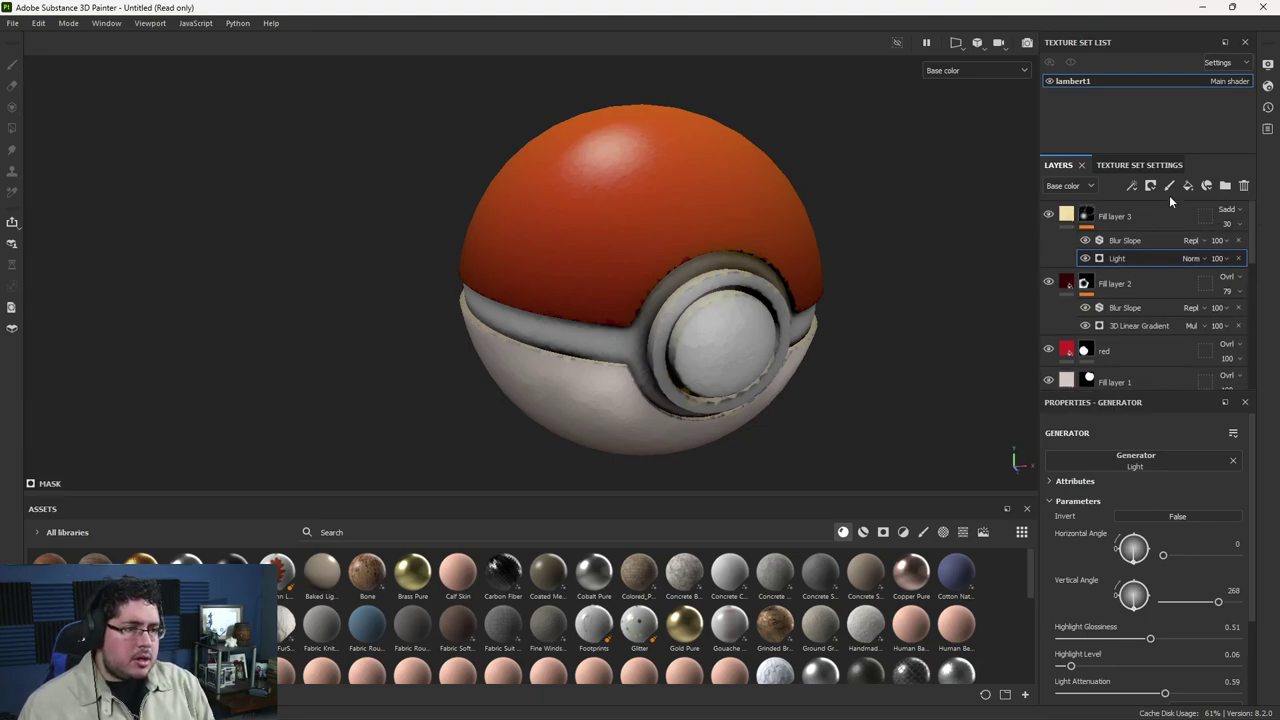
pyautogui.click(1228, 224)
pyautogui.moveTo(1233, 247); pyautogui.dragTo(1224, 248)
# Step: Inspect the warm light on the ball from several angles in the base color view
pyautogui.keyDown('alt'); pyautogui.moveTo(839, 244); pyautogui.dragTo(746, 385); pyautogui.keyUp('alt')
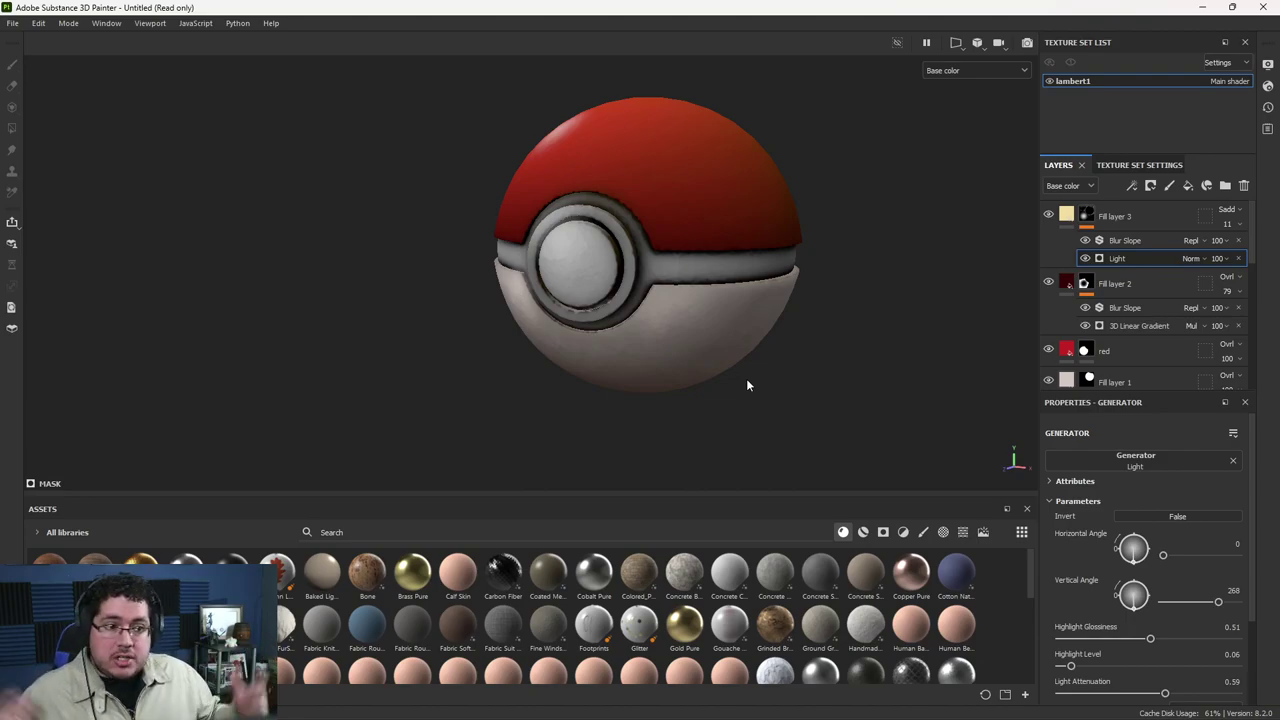
pyautogui.keyDown('alt'); pyautogui.moveTo(771, 220); pyautogui.dragTo(834, 249); pyautogui.keyUp('alt')
pyautogui.keyDown('alt'); pyautogui.moveTo(834, 249); pyautogui.dragTo(634, 209, button='right'); pyautogui.keyUp('alt')
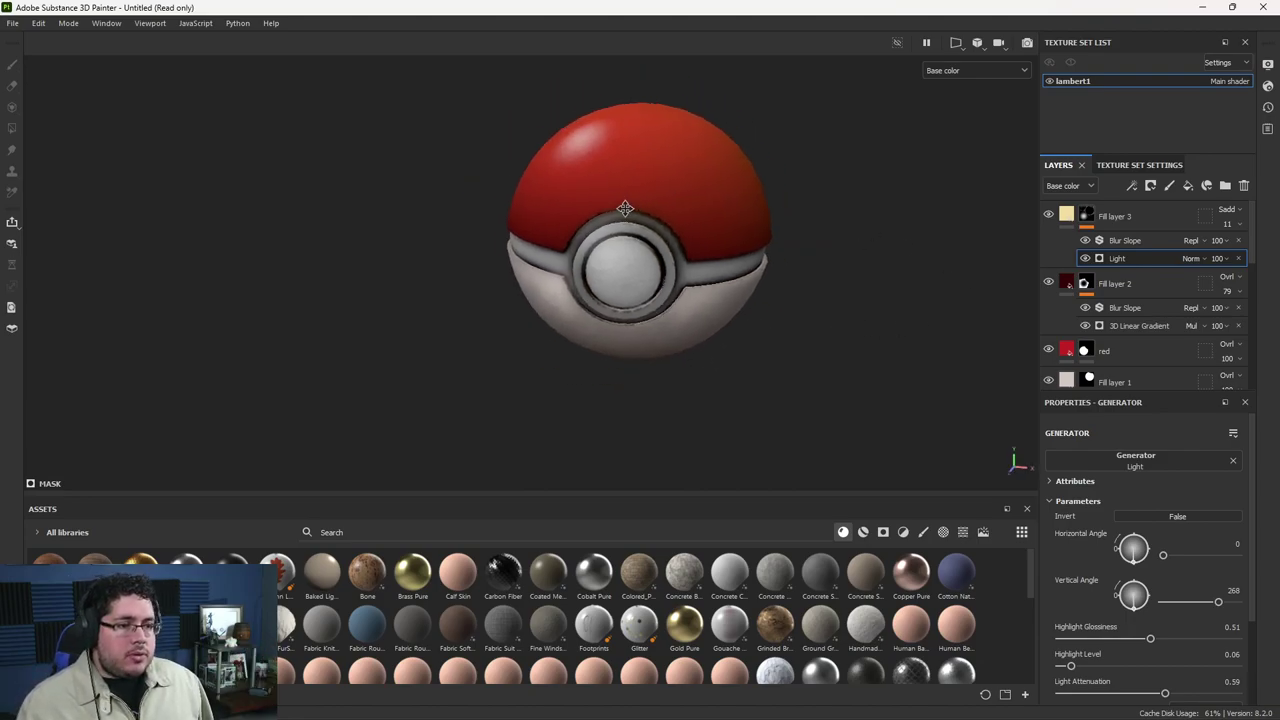
pyautogui.keyDown('alt'); pyautogui.moveTo(634, 209); pyautogui.dragTo(583, 209, button='middle'); pyautogui.keyUp('alt')
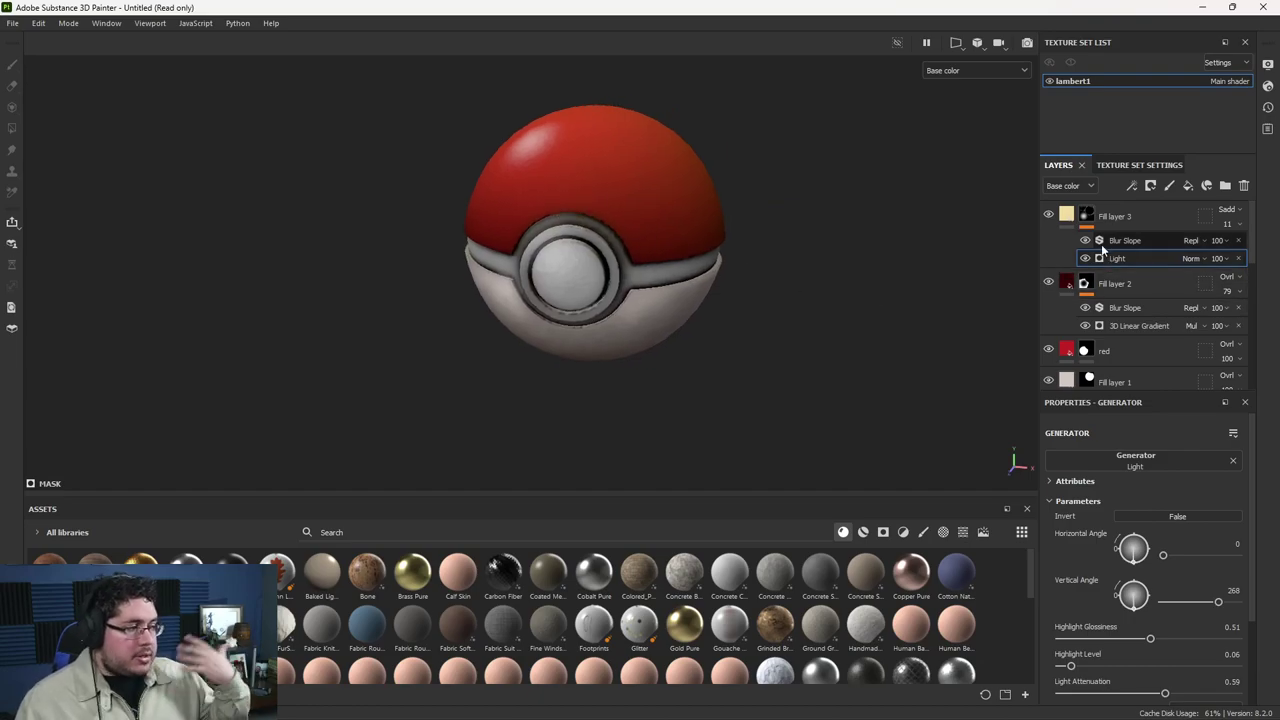
pyautogui.keyDown('alt'); pyautogui.moveTo(840, 210); pyautogui.dragTo(731, 205); pyautogui.keyUp('alt')
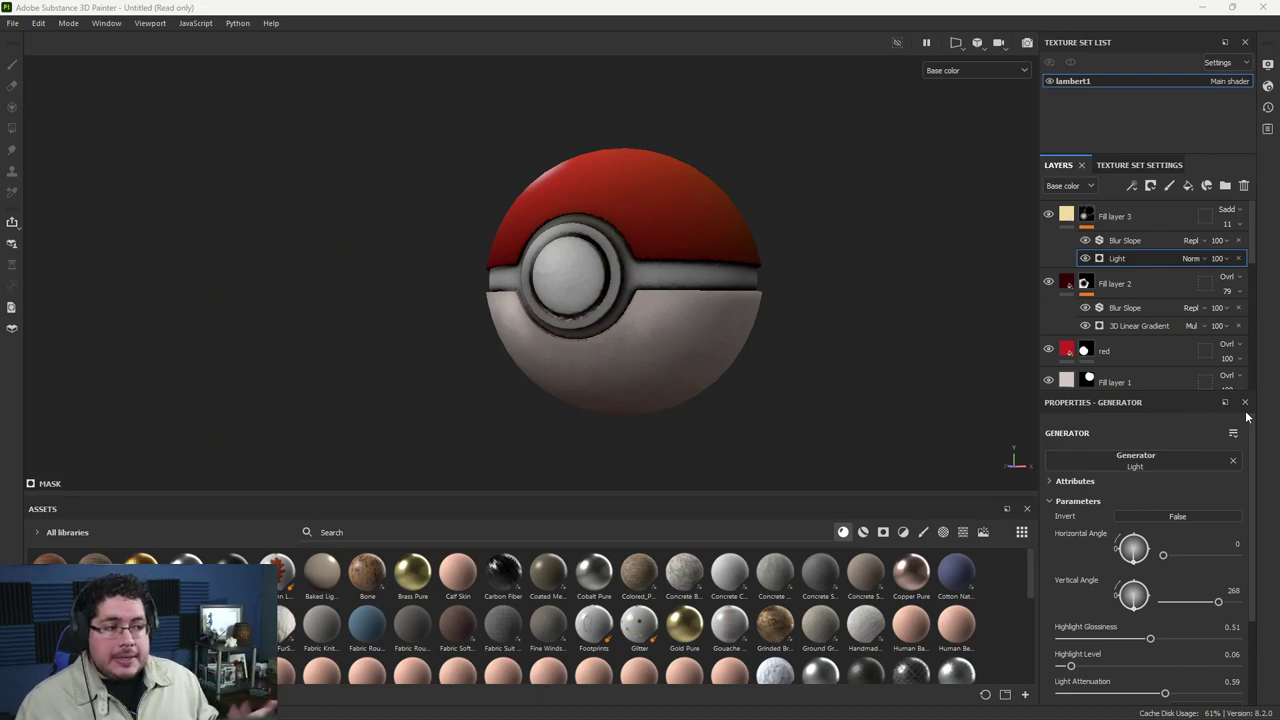
pyautogui.keyDown('alt'); pyautogui.moveTo(911, 306); pyautogui.dragTo(757, 266); pyautogui.keyUp('alt')
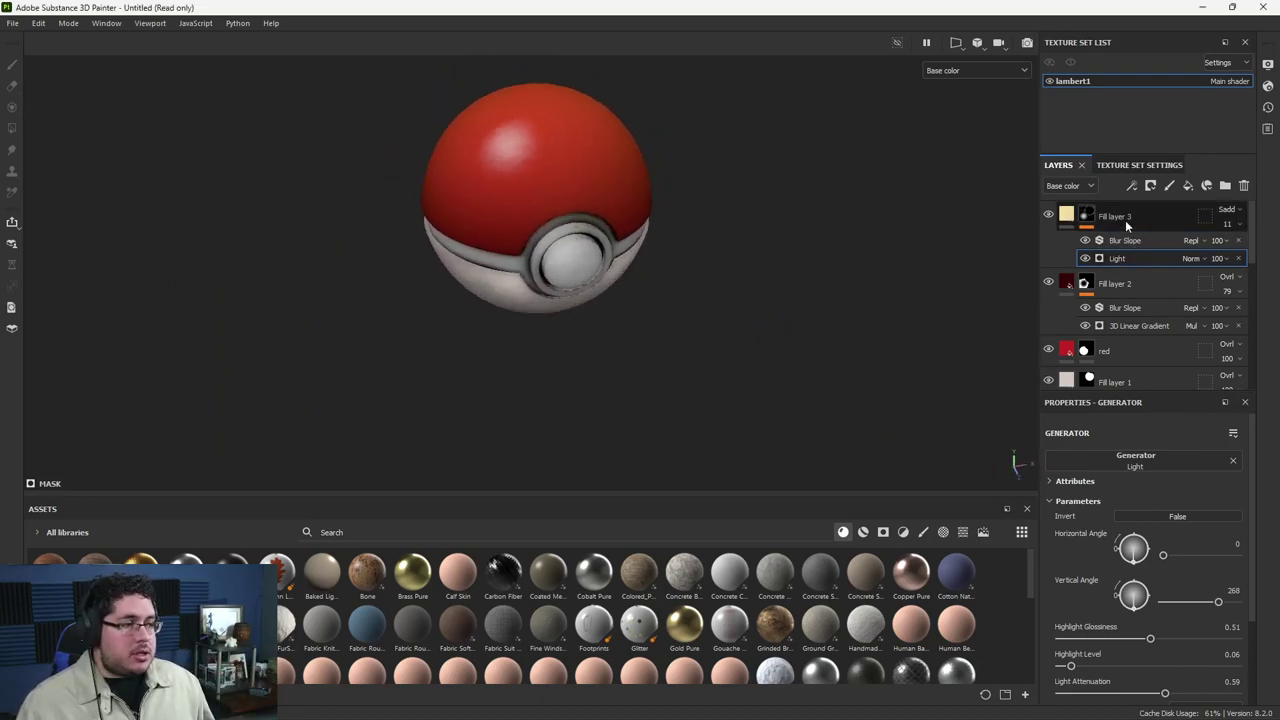
# Step: Add a fill layer above Fill layer 3 with only the color channel active and a dark bluish gray base color, 5C5E62
pyautogui.click(1187, 186)
pyautogui.click(1105, 542)
pyautogui.click(1145, 542)
pyautogui.click(1180, 542)
pyautogui.click(1216, 542)
pyautogui.click(1136, 634)
pyautogui.click(1025, 472)
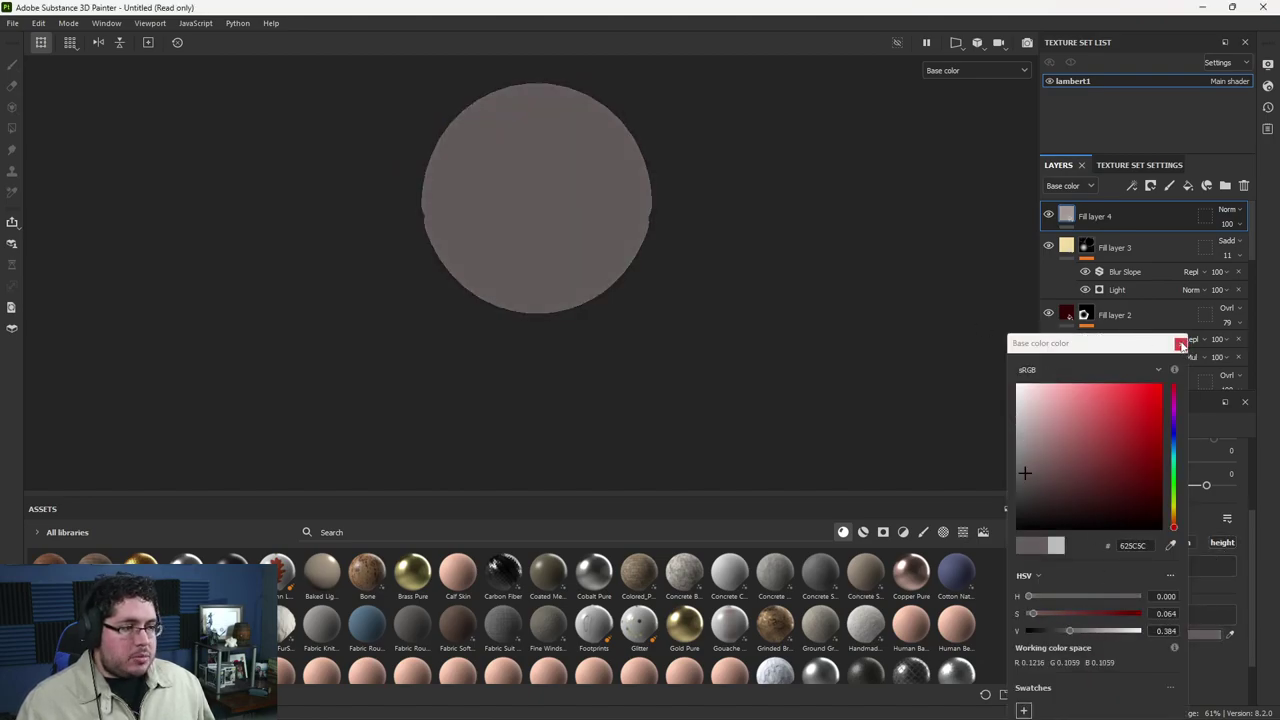
pyautogui.moveTo(1174, 527); pyautogui.dragTo(1173, 447)
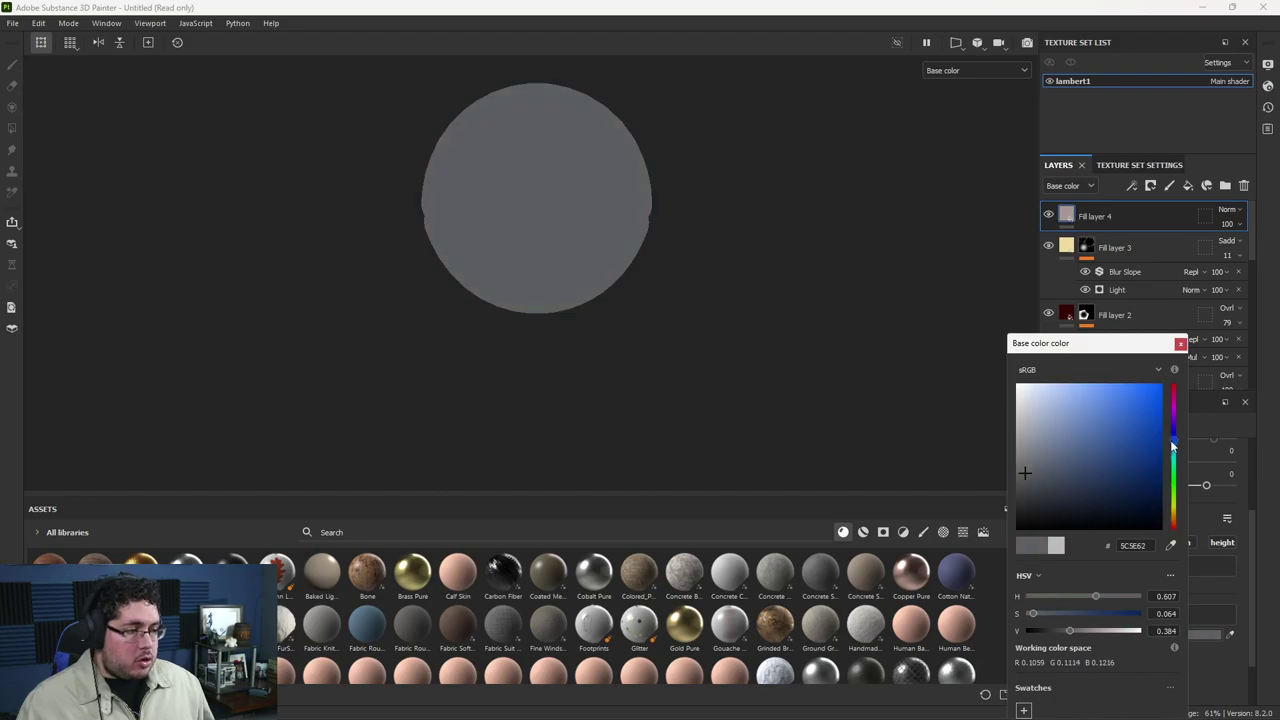
pyautogui.click(1180, 343)
# Step: Give Fill layer 4 a black mask with a fill effect and open the choice of grayscale textures for it
pyautogui.rightClick(1104, 212)
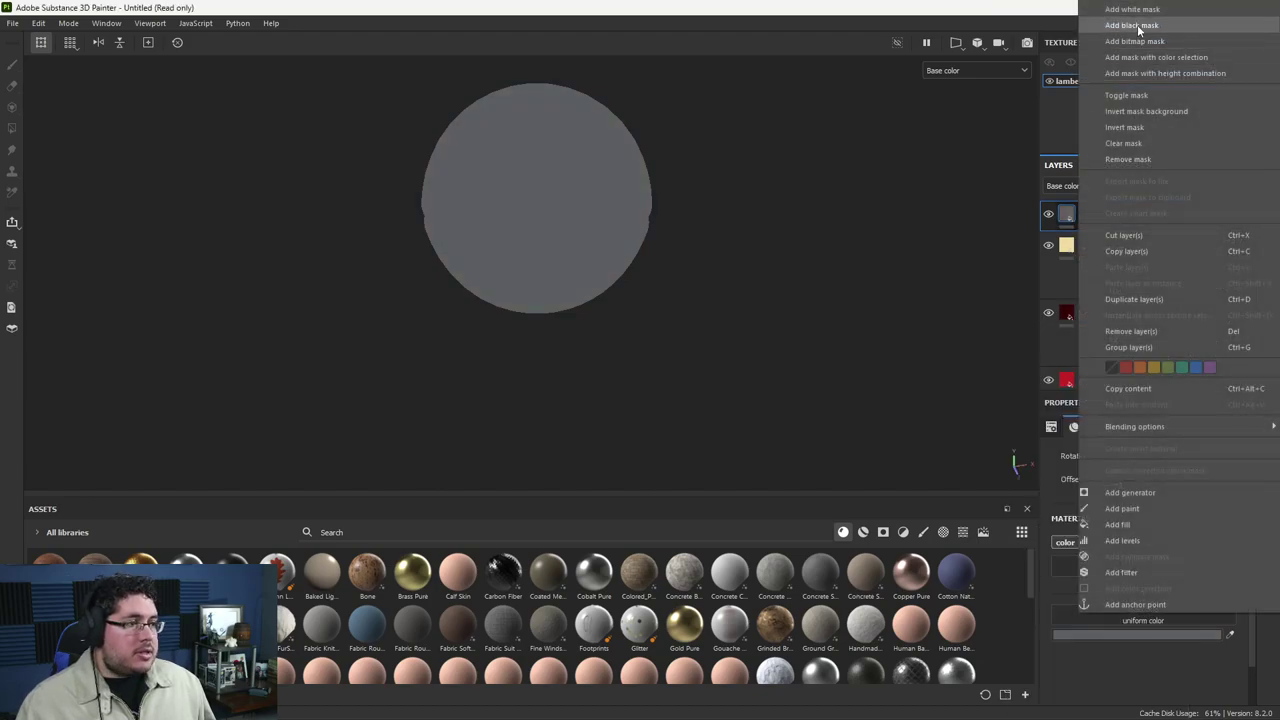
pyautogui.click(1140, 28)
pyautogui.rightClick(1088, 214)
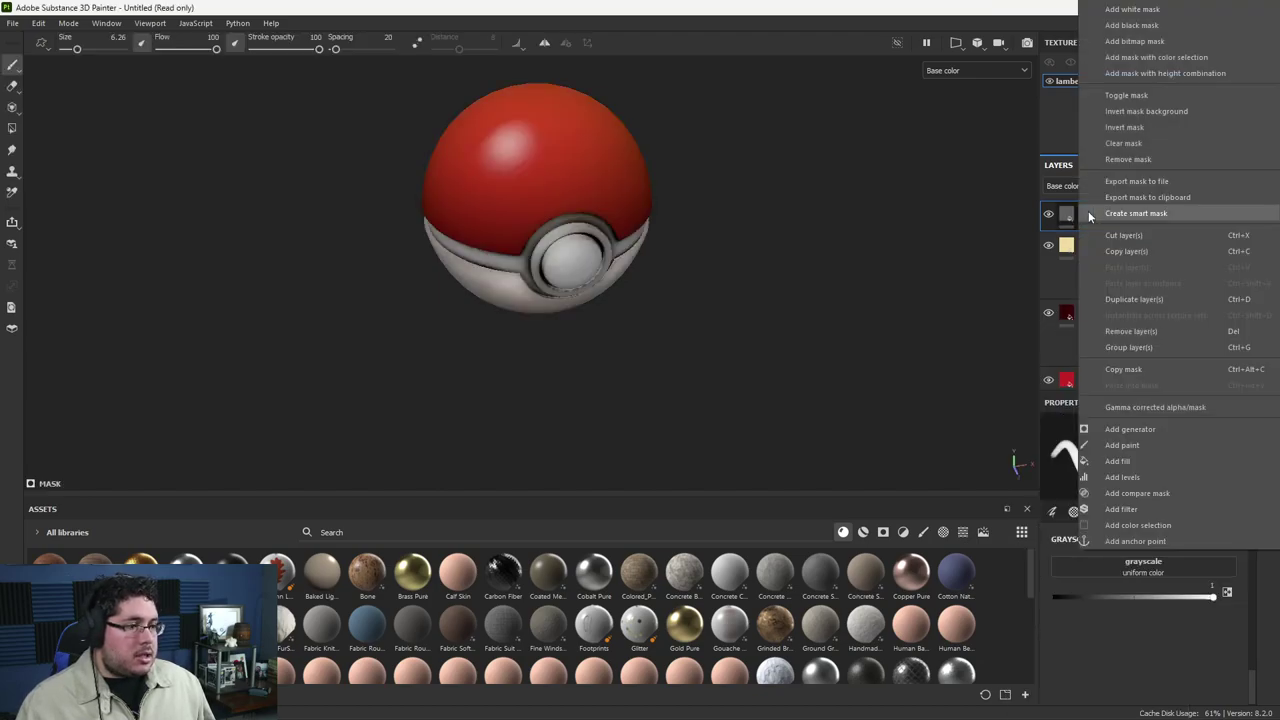
pyautogui.click(1140, 466)
pyautogui.click(1164, 545)
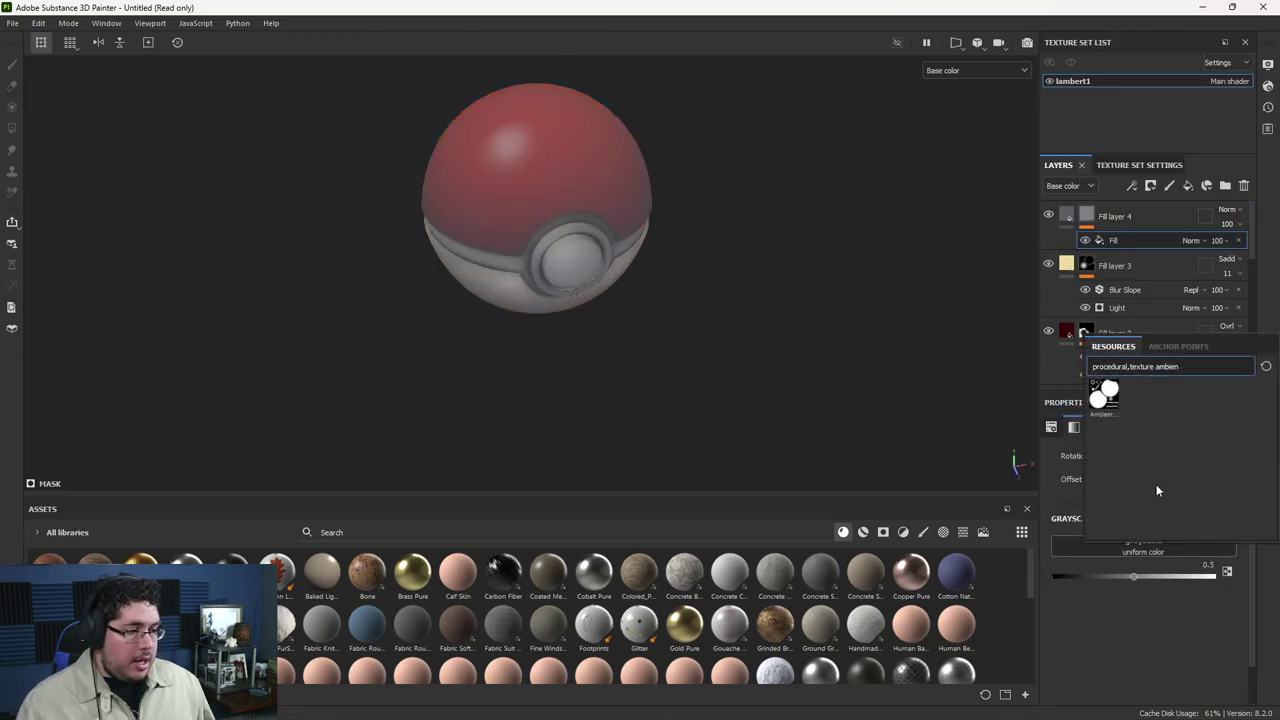
pyautogui.write('ambien')
pyautogui.press('BackSpace')
pyautogui.press('BackSpace')
pyautogui.press('BackSpace')
pyautogui.press('BackSpace')
pyautogui.press('BackSpace')
pyautogui.press('BackSpace')
# Step: Search the textures for "scrat" and use Grunge Scratches Rough as the mask fill's grayscale, checking the scratches around the ball
pyautogui.write('scrat')
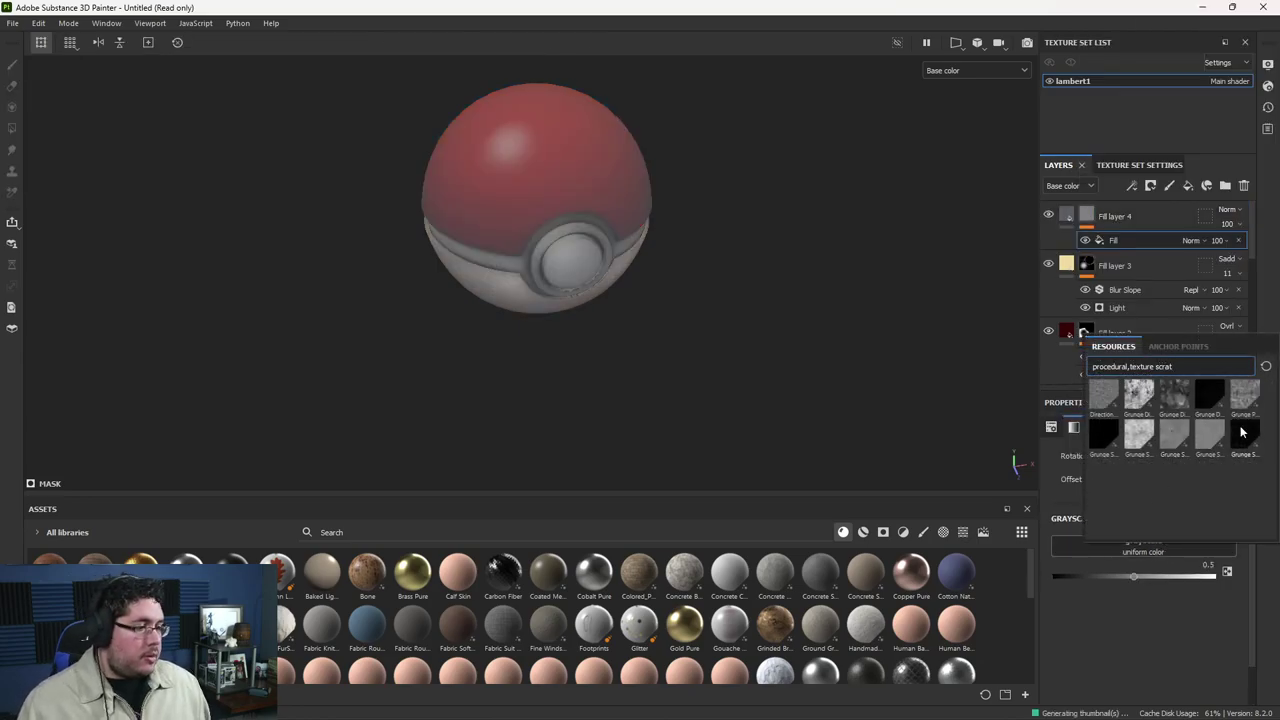
pyautogui.click(1177, 432)
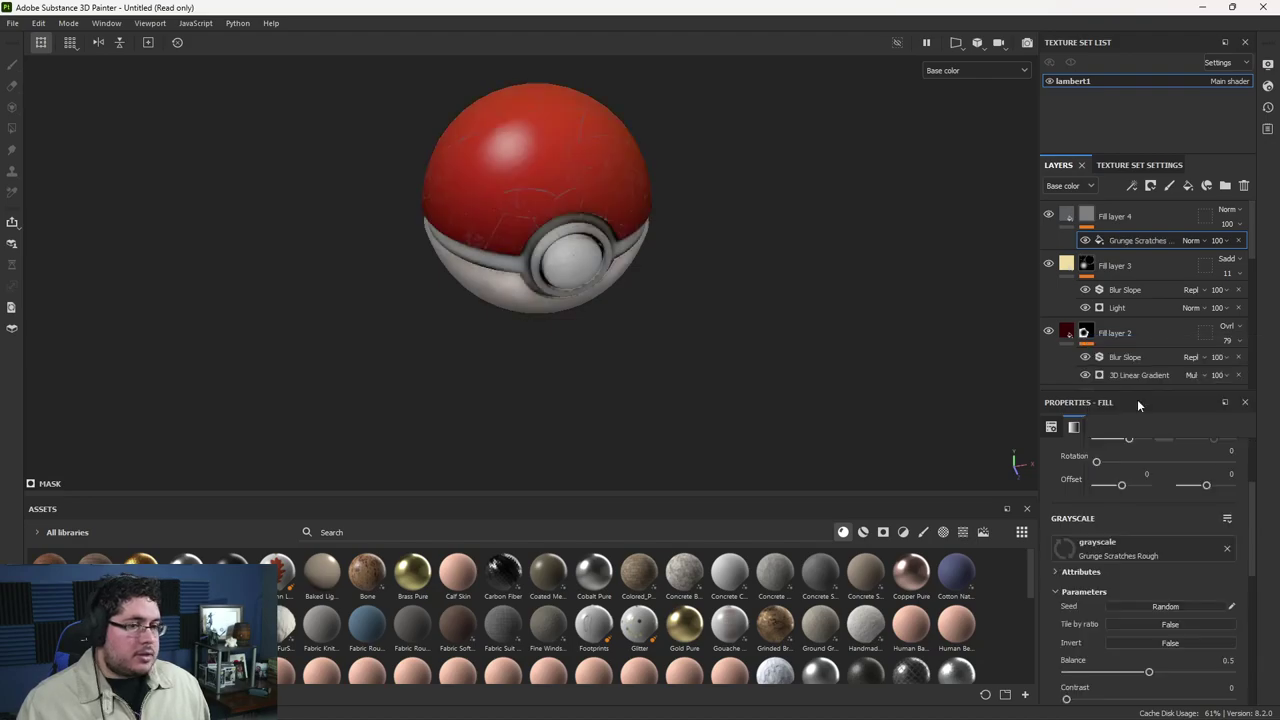
pyautogui.keyDown('alt'); pyautogui.moveTo(830, 345); pyautogui.dragTo(702, 278); pyautogui.keyUp('alt')
pyautogui.keyDown('alt'); pyautogui.moveTo(702, 278); pyautogui.dragTo(774, 318, button='right'); pyautogui.keyUp('alt')
pyautogui.keyDown('alt'); pyautogui.moveTo(774, 318); pyautogui.dragTo(769, 280); pyautogui.keyUp('alt')
pyautogui.keyDown('alt'); pyautogui.moveTo(769, 280); pyautogui.dragTo(925, 395, button='right'); pyautogui.keyUp('alt')
pyautogui.keyDown('alt'); pyautogui.moveTo(925, 395); pyautogui.dragTo(841, 361); pyautogui.keyUp('alt')
pyautogui.keyDown('alt'); pyautogui.moveTo(873, 267); pyautogui.dragTo(634, 181); pyautogui.keyUp('alt')
pyautogui.keyDown('alt'); pyautogui.moveTo(634, 181); pyautogui.dragTo(803, 300, button='middle'); pyautogui.keyUp('alt')
pyautogui.scroll(-2, 803, 300)
# Step: Set Fill layer 4's blending mode to Overlay and check the scratches on the white lower half
pyautogui.click(1227, 209)
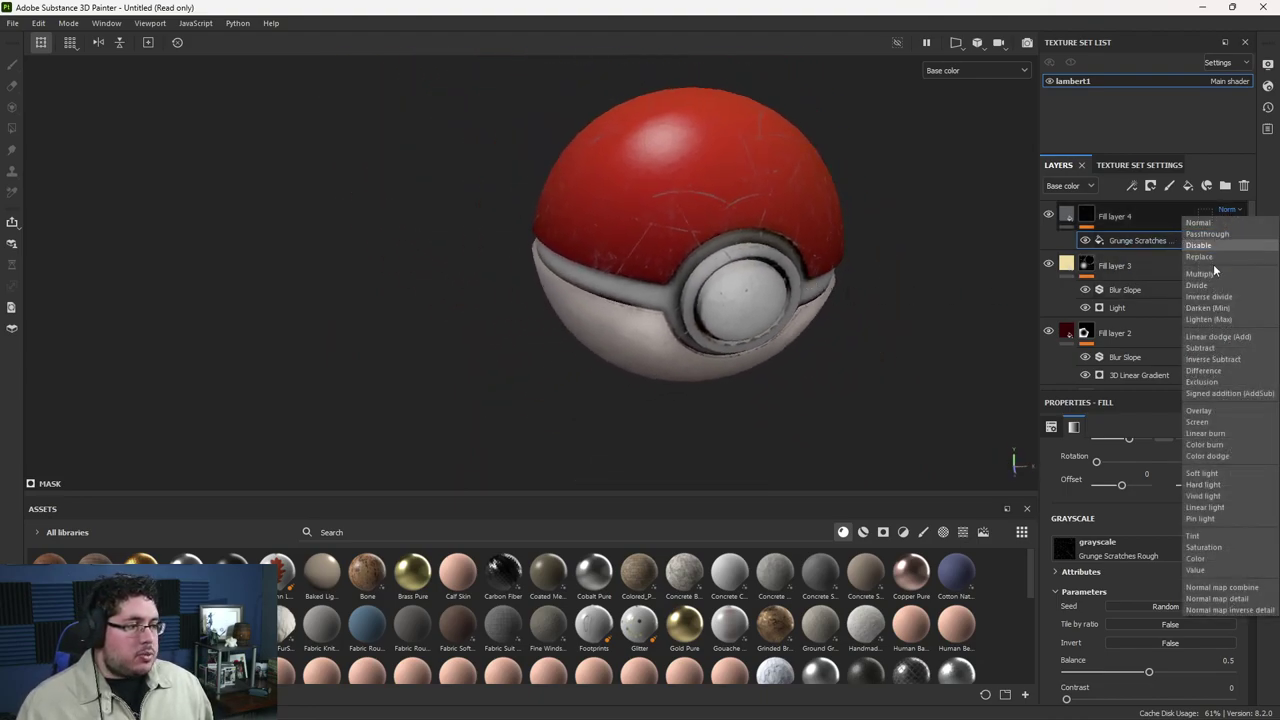
pyautogui.click(1219, 404)
pyautogui.keyDown('alt'); pyautogui.moveTo(1015, 331); pyautogui.dragTo(735, 270); pyautogui.keyUp('alt')
pyautogui.keyDown('alt'); pyautogui.moveTo(735, 270); pyautogui.dragTo(839, 365, button='right'); pyautogui.keyUp('alt')
pyautogui.keyDown('alt'); pyautogui.moveTo(839, 365); pyautogui.dragTo(742, 275, button='middle'); pyautogui.keyUp('alt')
pyautogui.keyDown('alt'); pyautogui.moveTo(944, 340); pyautogui.dragTo(986, 274); pyautogui.keyUp('alt')
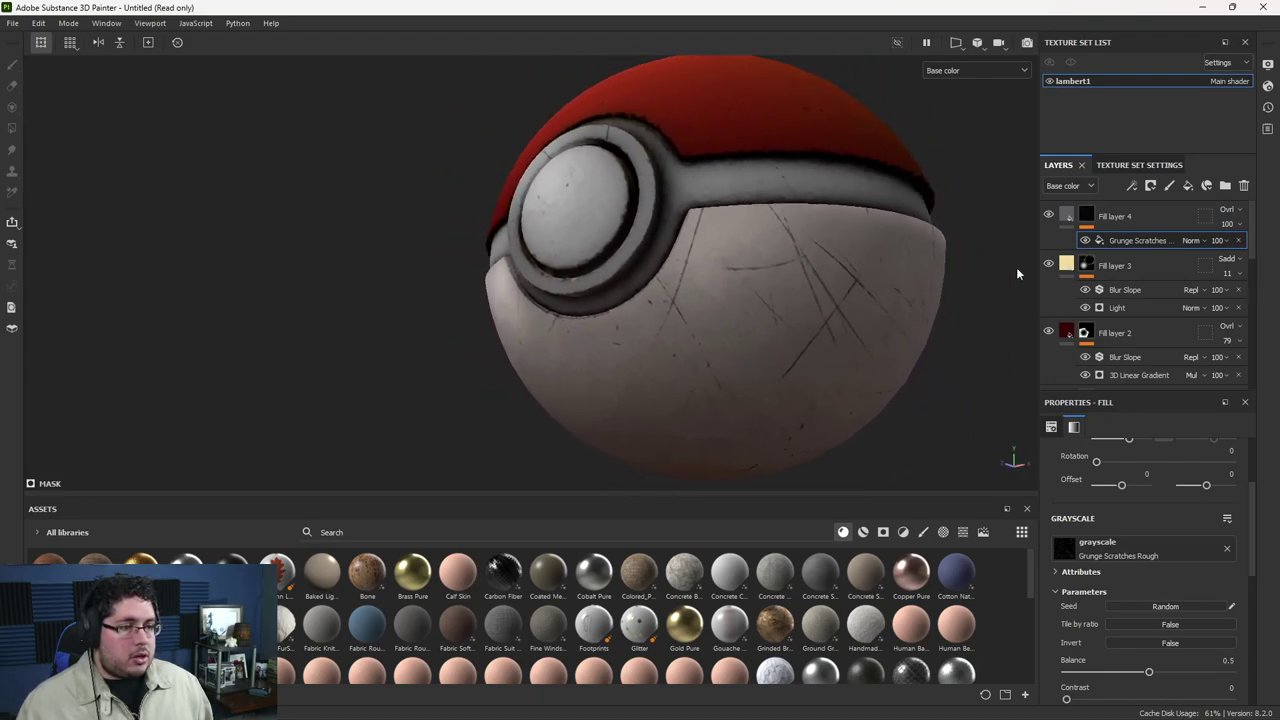
# Step: Enable the height channel on Fill layer 4 and set its height to about -0.15, checking the engraved scratches in the material view
pyautogui.click(1063, 218)
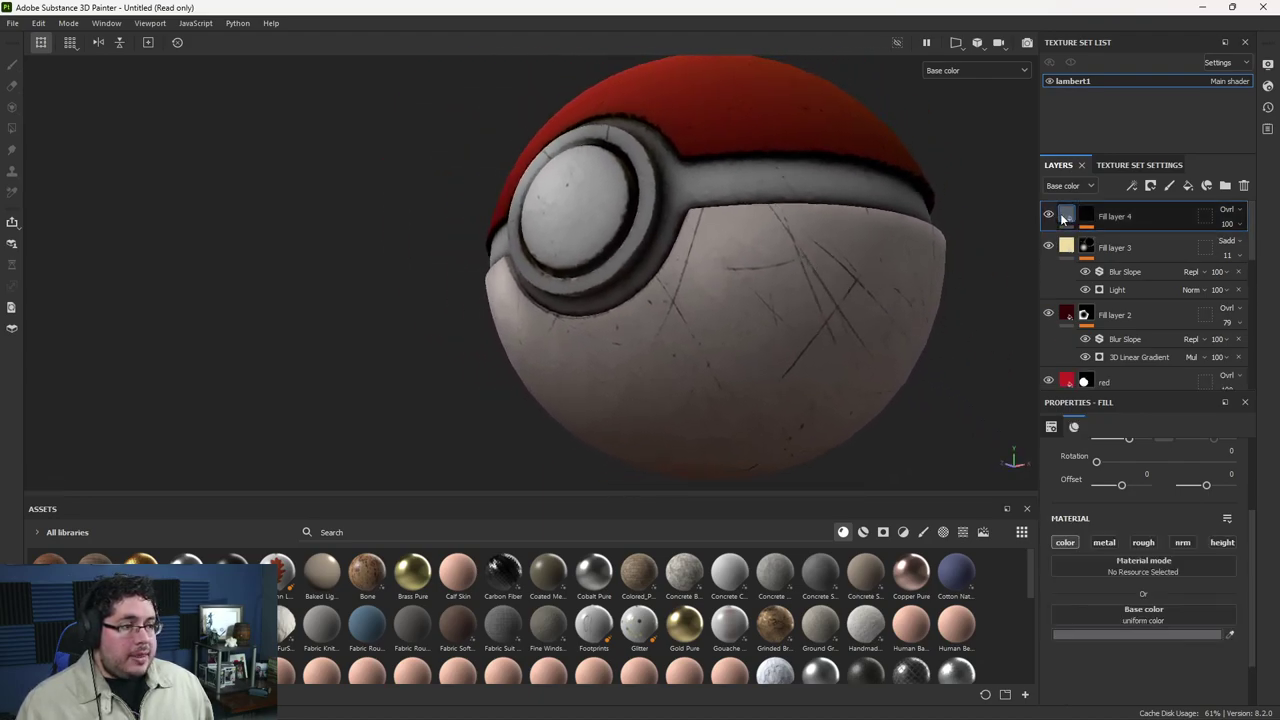
pyautogui.click(1219, 542)
pyautogui.scroll(-1, 1165, 640)
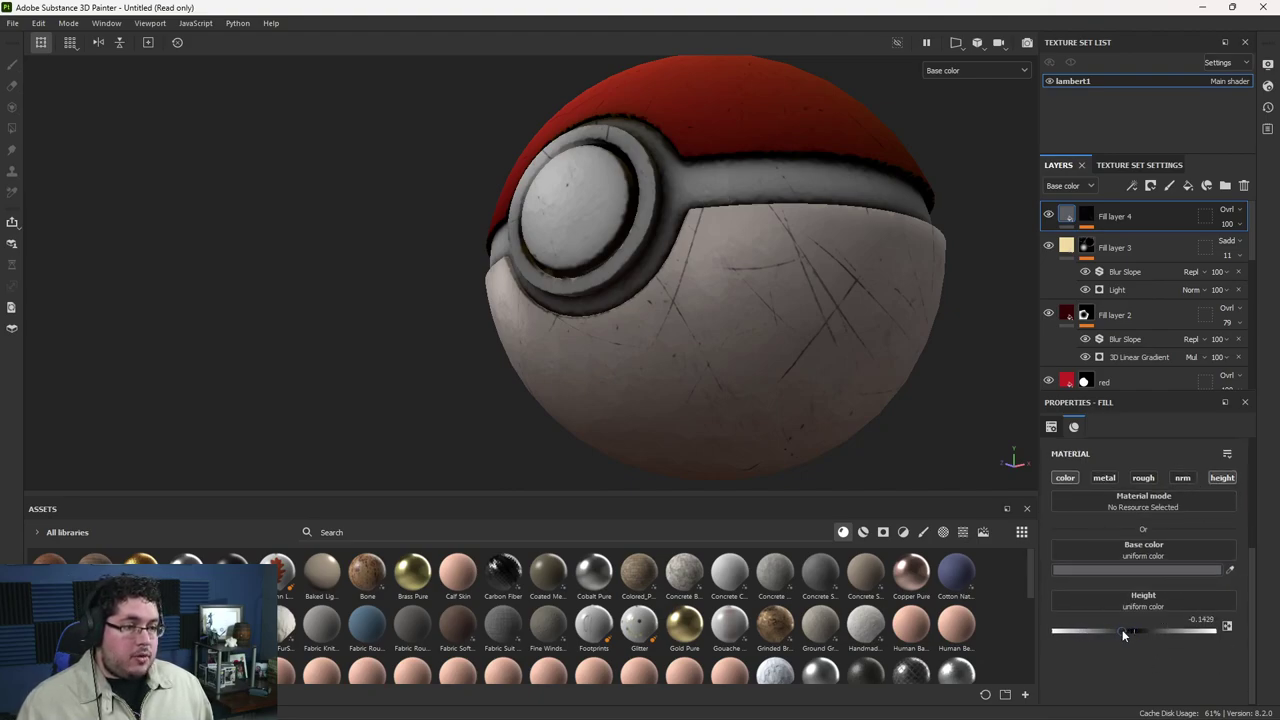
pyautogui.moveTo(1119, 633); pyautogui.dragTo(1117, 633)
pyautogui.scroll(5, 891, 417)
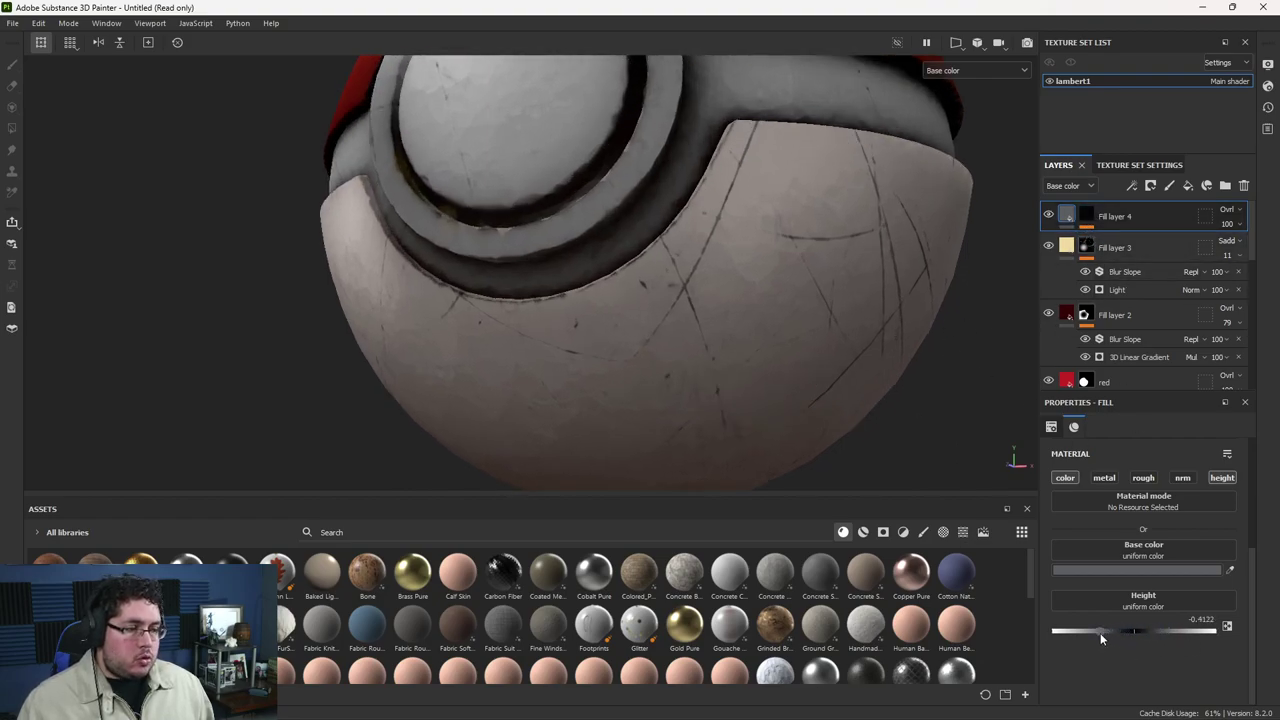
pyautogui.press('m')
pyautogui.keyDown('alt'); pyautogui.moveTo(820, 257); pyautogui.dragTo(779, 358); pyautogui.keyUp('alt')
pyautogui.scroll(-3, 756, 303)
pyautogui.moveTo(1108, 631); pyautogui.dragTo(1121, 631)
# Step: Render the scratched ball against its outdoor environment, examine it close up and from farther away, and return to painting mode
pyautogui.keyDown('alt'); pyautogui.moveTo(702, 340); pyautogui.dragTo(632, 297); pyautogui.keyUp('alt')
pyautogui.click(1026, 43)
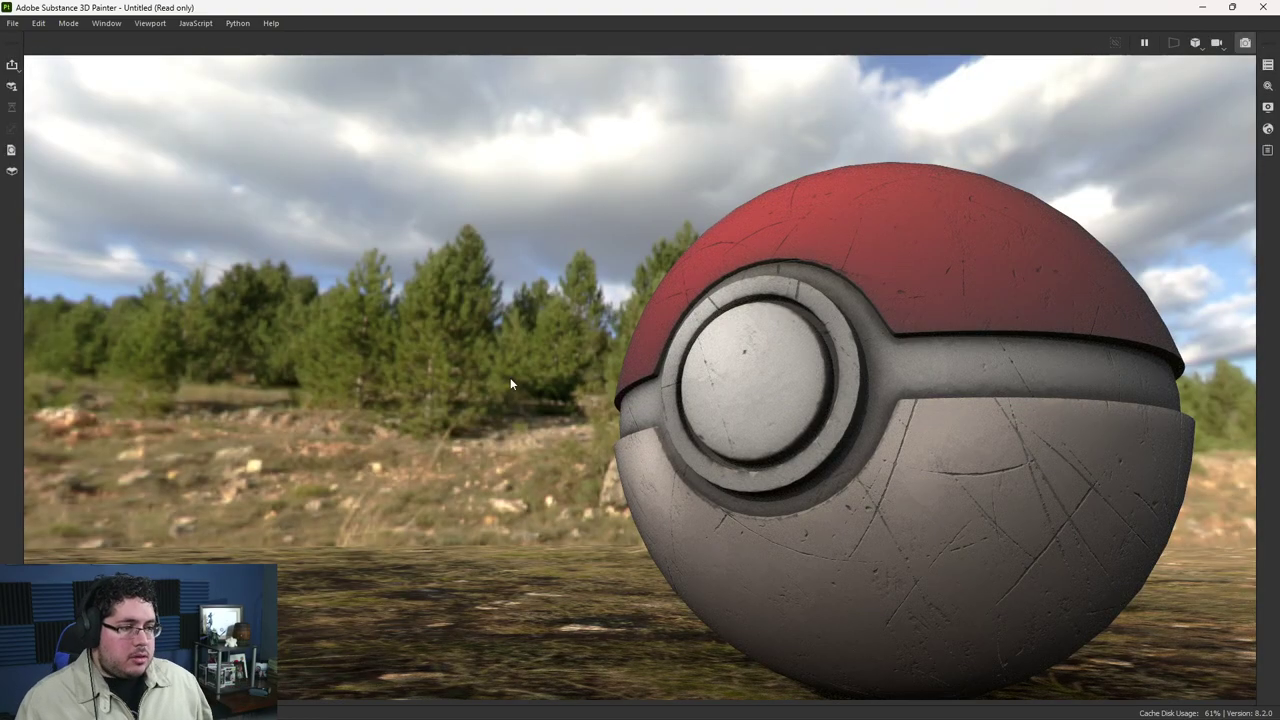
pyautogui.scroll(-3, 562, 388)
pyautogui.keyDown('alt'); pyautogui.moveTo(636, 440); pyautogui.dragTo(720, 459); pyautogui.keyUp('alt')
pyautogui.scroll(-3, 391, 306)
pyautogui.keyDown('alt'); pyautogui.moveTo(715, 375); pyautogui.dragTo(754, 414); pyautogui.keyUp('alt')
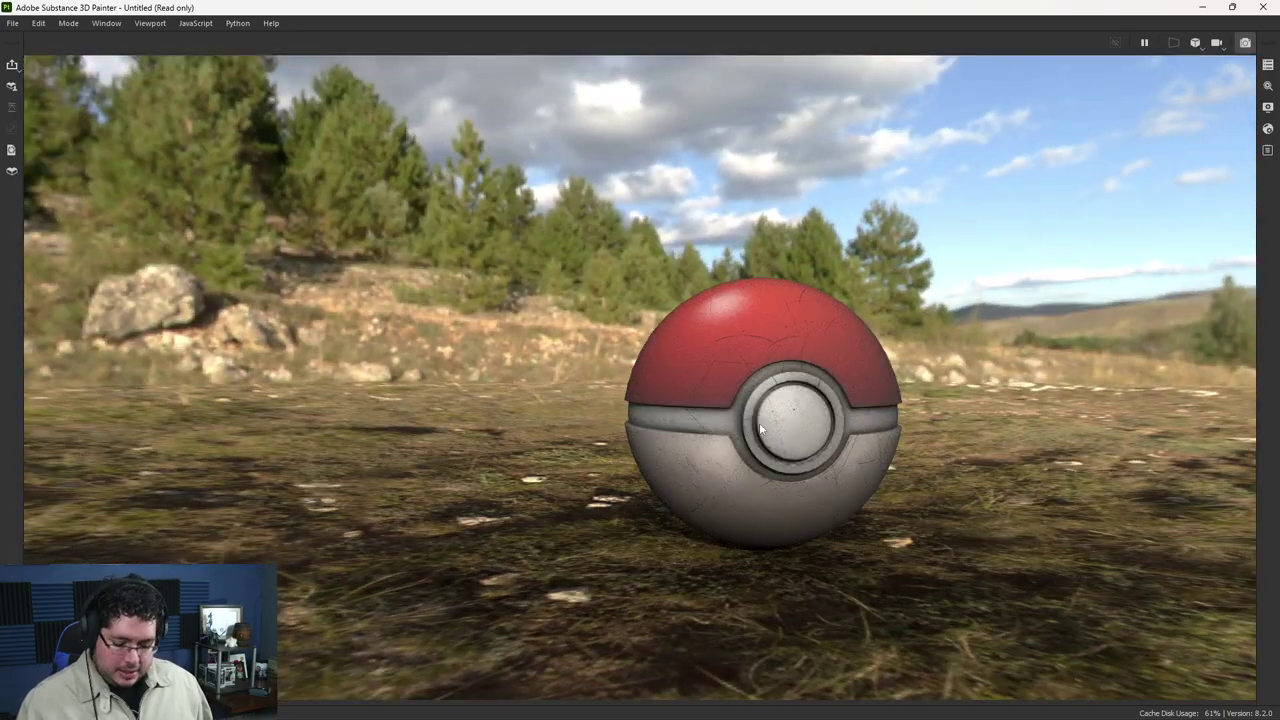
pyautogui.click(1247, 46)
# Step: Return to the base color view and reduce Fill layer 4's opacity to 51
pyautogui.moveTo(890, 385)
pyautogui.keyDown('alt'); pyautogui.mouseDown()
pyautogui.moveTo(860, 374)
pyautogui.moveTo(805, 310)
pyautogui.moveTo(751, 300)
pyautogui.moveTo(846, 334)
pyautogui.moveTo(840, 366)
pyautogui.moveTo(929, 294)
pyautogui.moveTo(797, 366)
pyautogui.moveTo(609, 366)
pyautogui.moveTo(388, 268)
pyautogui.moveTo(431, 227)
pyautogui.moveTo(683, 346)
pyautogui.moveTo(586, 209)
pyautogui.moveTo(709, 377)
pyautogui.moveTo(702, 325)
pyautogui.mouseUp(); pyautogui.keyUp('alt')
pyautogui.press('c')
pyautogui.keyDown('alt'); pyautogui.moveTo(702, 325); pyautogui.dragTo(683, 383, button='right'); pyautogui.keyUp('alt')
pyautogui.keyDown('alt'); pyautogui.moveTo(683, 383); pyautogui.dragTo(671, 268, button='middle'); pyautogui.keyUp('alt')
pyautogui.keyDown('alt'); pyautogui.moveTo(671, 268); pyautogui.dragTo(840, 297); pyautogui.keyUp('alt')
pyautogui.click(1228, 224)
pyautogui.moveTo(1257, 249); pyautogui.dragTo(1236, 249)
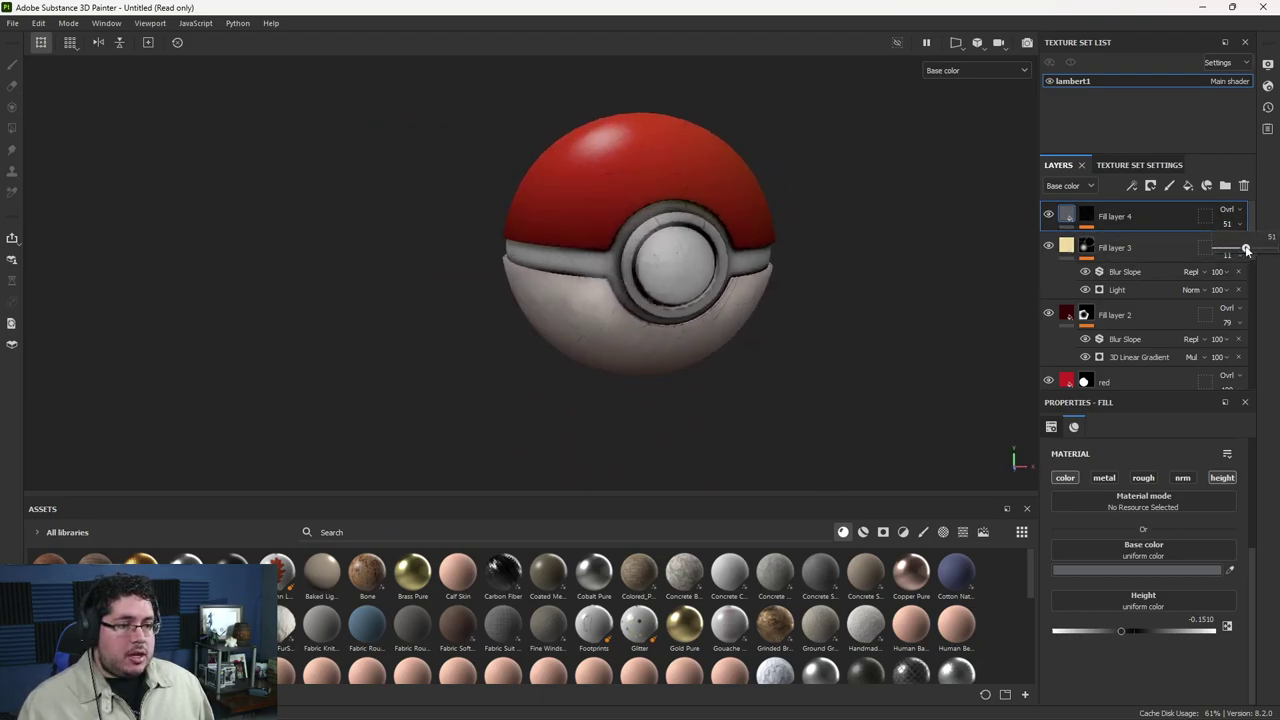
# Step: Inspect the ball with the softened scratches from several angles and distances
pyautogui.keyDown('alt'); pyautogui.moveTo(778, 254); pyautogui.dragTo(884, 325); pyautogui.keyUp('alt')
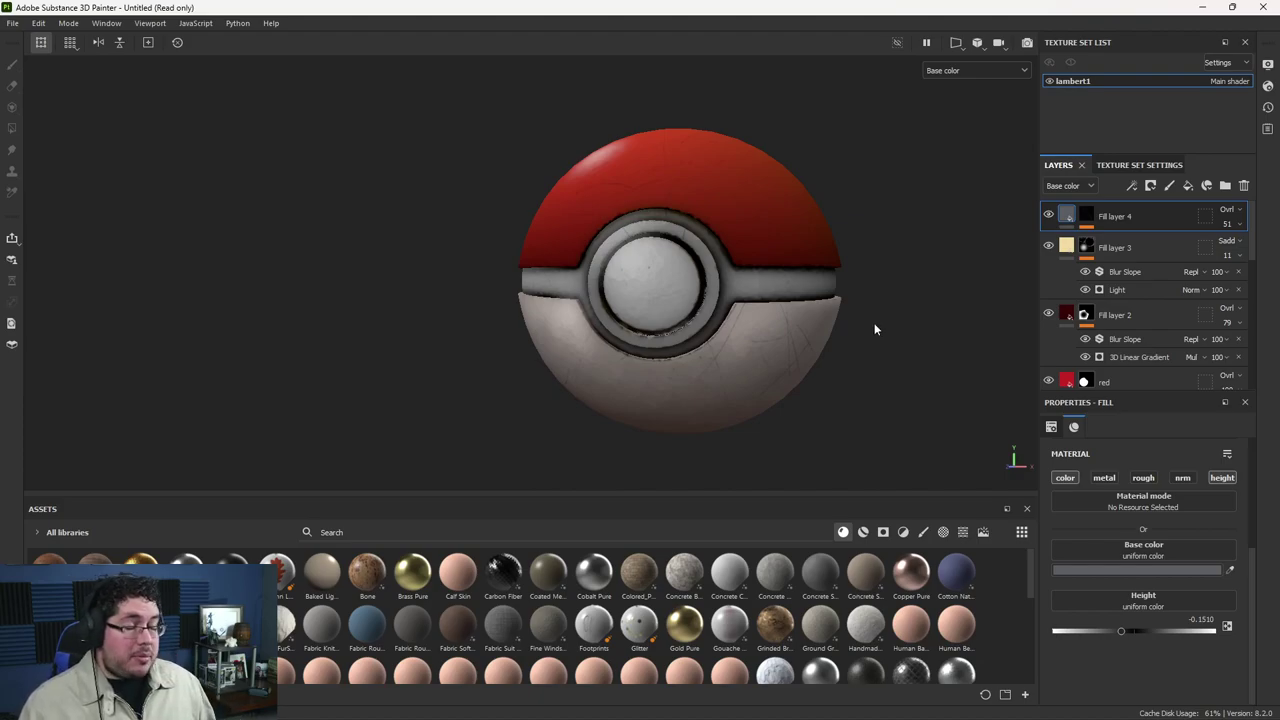
pyautogui.moveTo(880, 309)
pyautogui.keyDown('alt'); pyautogui.mouseDown()
pyautogui.moveTo(883, 329)
pyautogui.moveTo(897, 324)
pyautogui.mouseUp(); pyautogui.keyUp('alt')
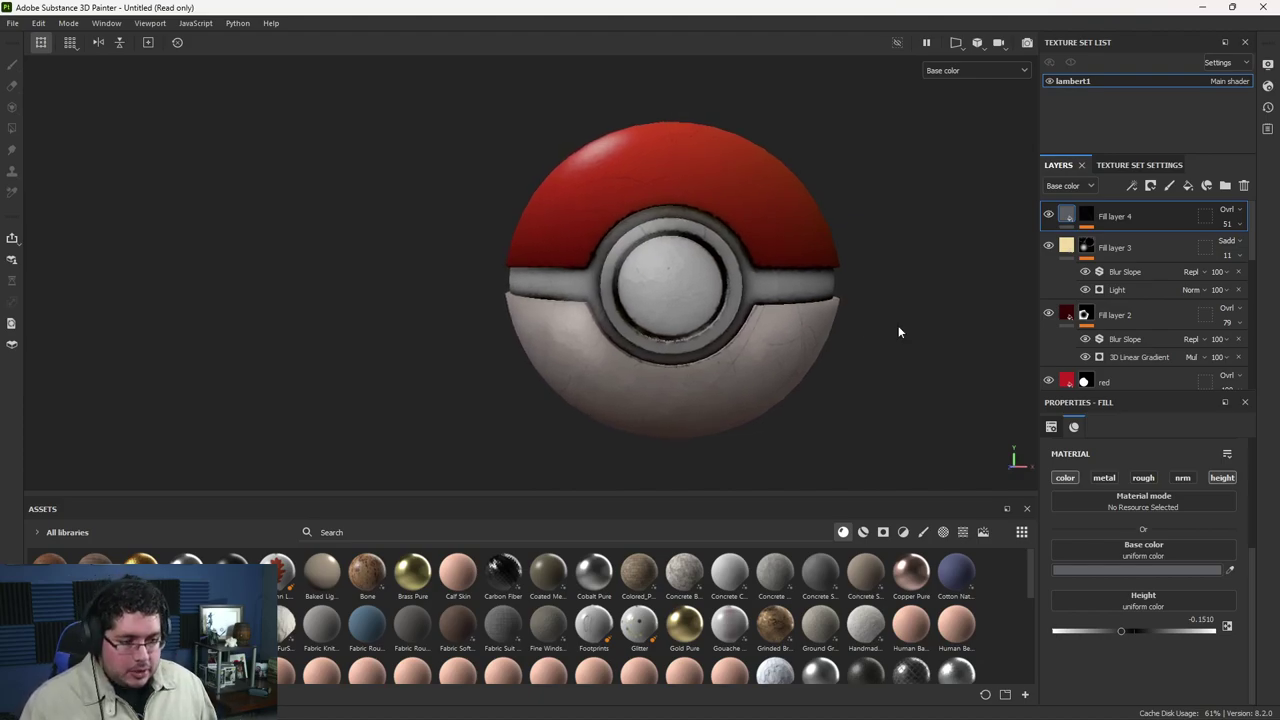
pyautogui.press('alt')
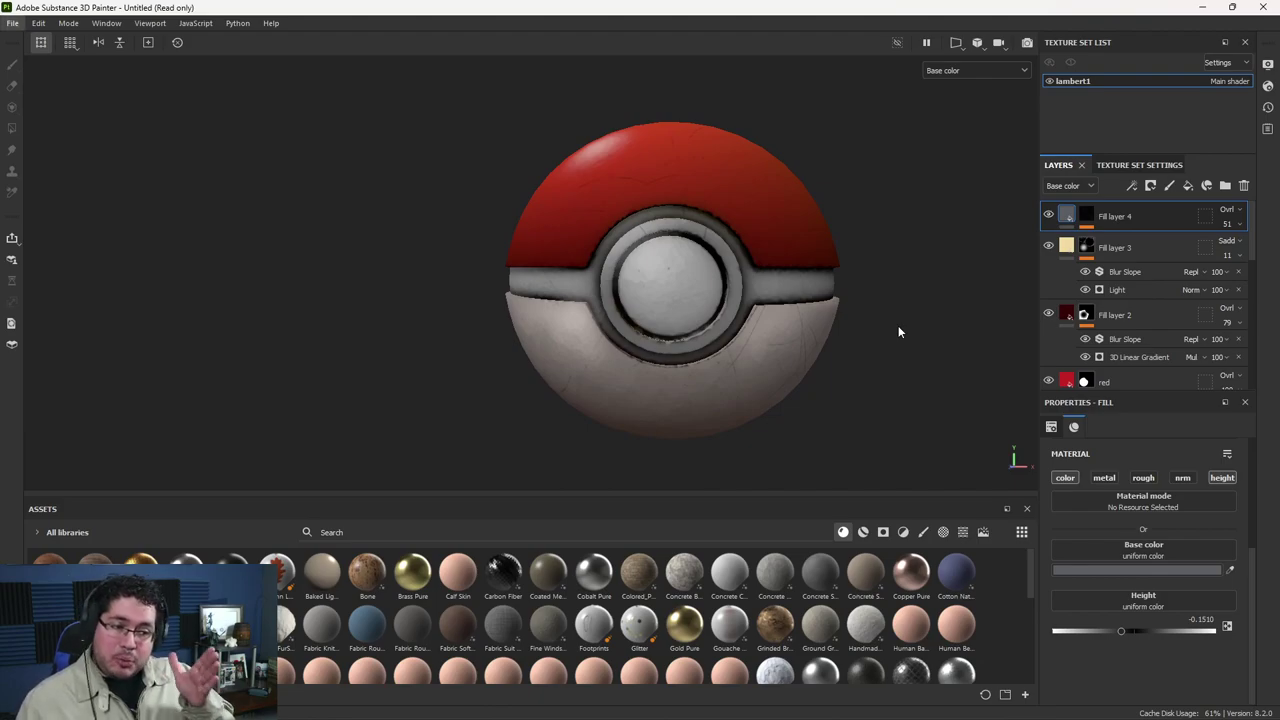
pyautogui.keyDown('alt'); pyautogui.moveTo(898, 325); pyautogui.dragTo(936, 324); pyautogui.keyUp('alt')
pyautogui.moveTo(1040, 390); pyautogui.dragTo(1036, 391)
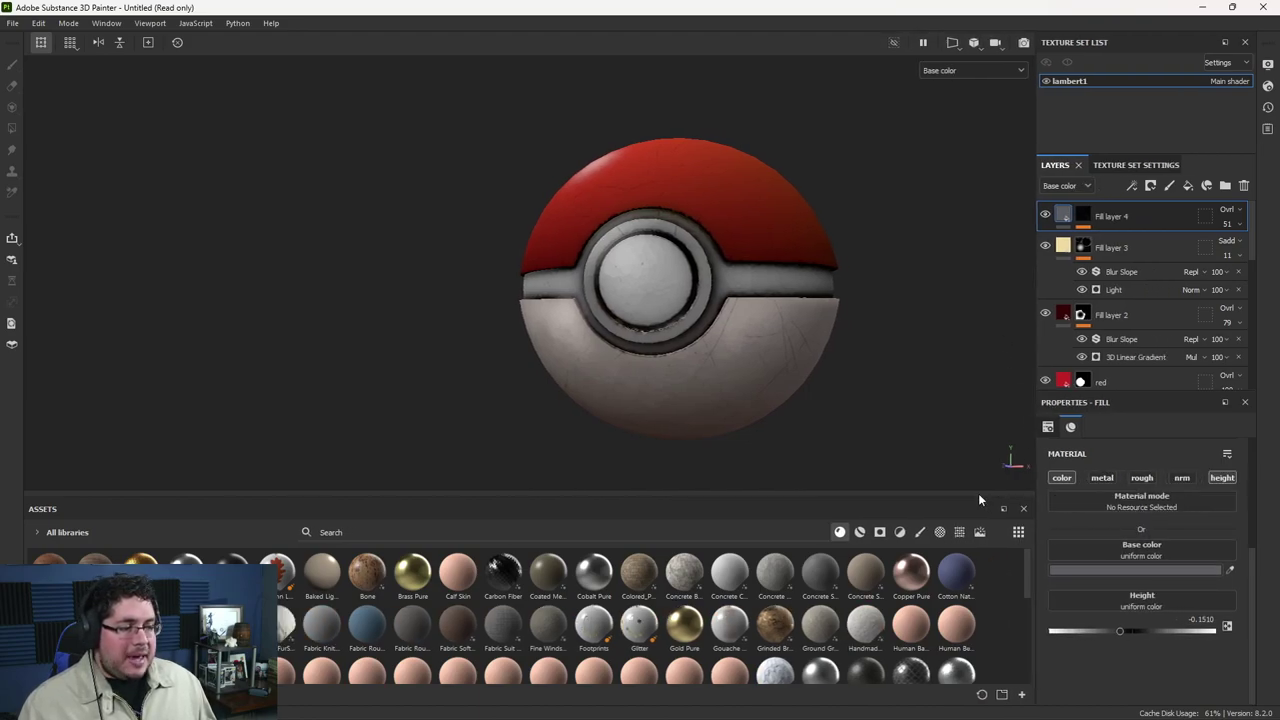
pyautogui.keyDown('alt'); pyautogui.moveTo(830, 350); pyautogui.dragTo(814, 457); pyautogui.keyUp('alt')
pyautogui.keyDown('alt'); pyautogui.moveTo(814, 457); pyautogui.dragTo(935, 461, button='right'); pyautogui.keyUp('alt')
pyautogui.keyDown('alt'); pyautogui.moveTo(935, 461); pyautogui.dragTo(914, 448); pyautogui.keyUp('alt')
pyautogui.keyDown('alt'); pyautogui.moveTo(914, 448); pyautogui.dragTo(844, 395, button='right'); pyautogui.keyUp('alt')
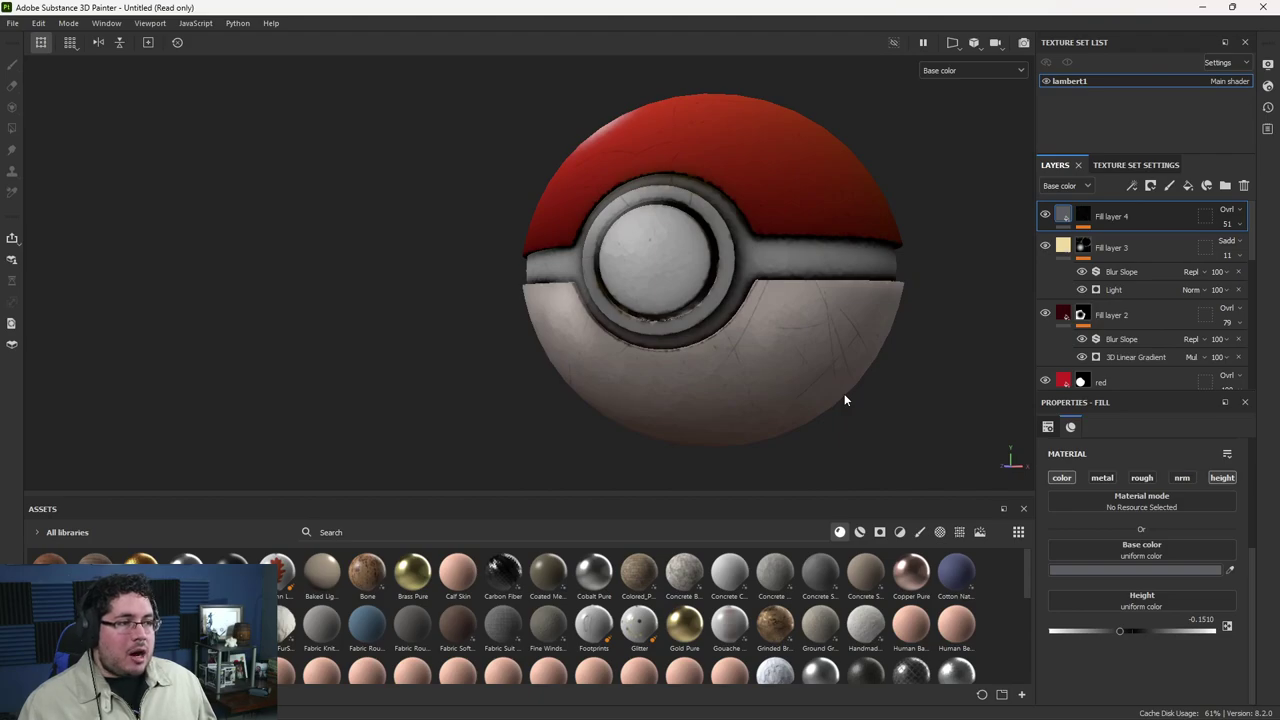